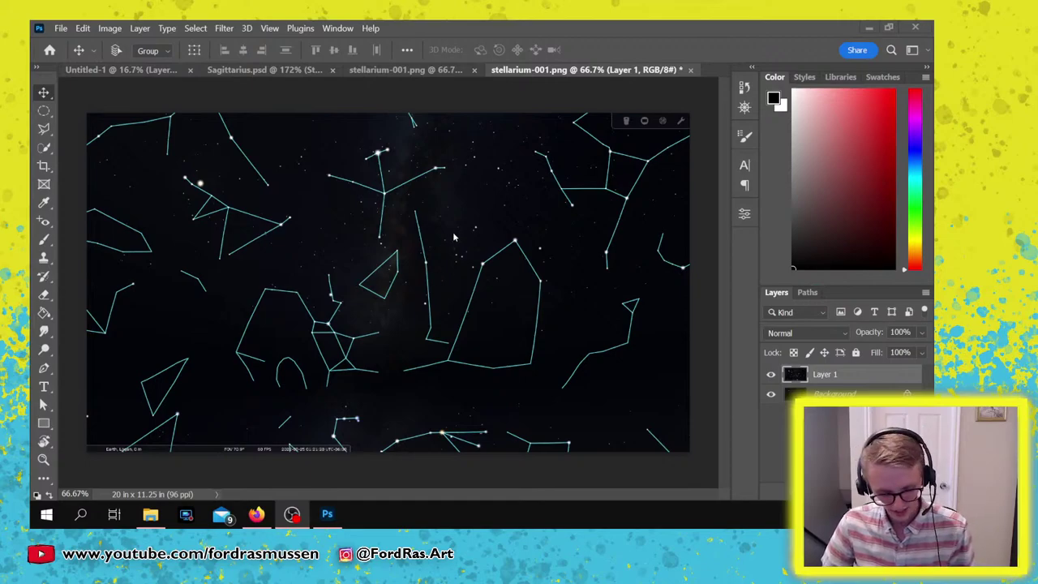
Examine the constellation lines in the star chart and compare the chart with the other Stellarium image without lines.
{"action": "key", "text": "z"}
{"action": "left_click_drag", "start_coordinate": [373, 285], "coordinate": [416, 272]}
{"action": "key", "text": "space"}
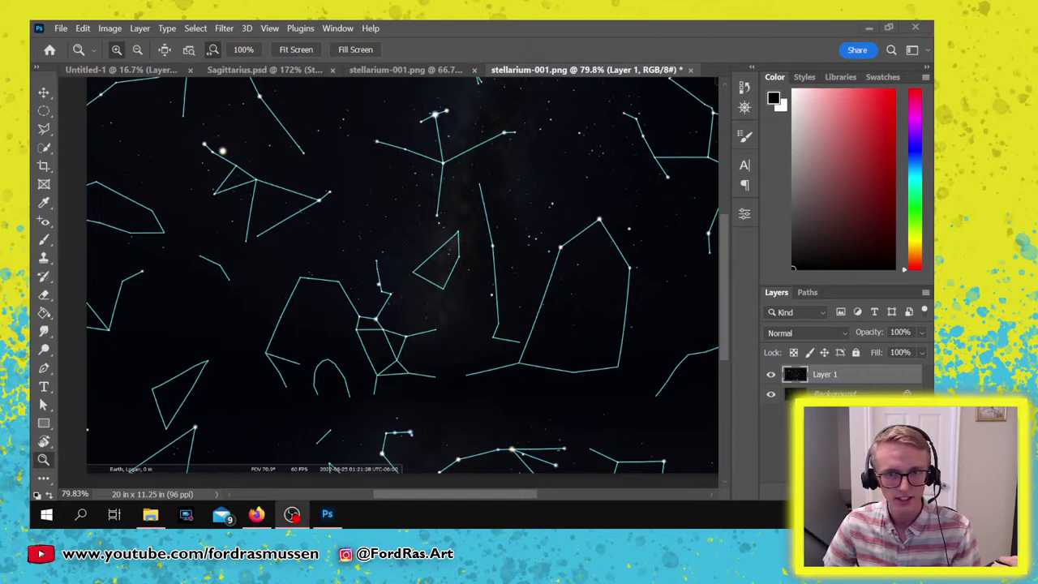
{"action": "scroll", "coordinate": [446, 377], "scroll_direction": "down", "scroll_amount": 1}
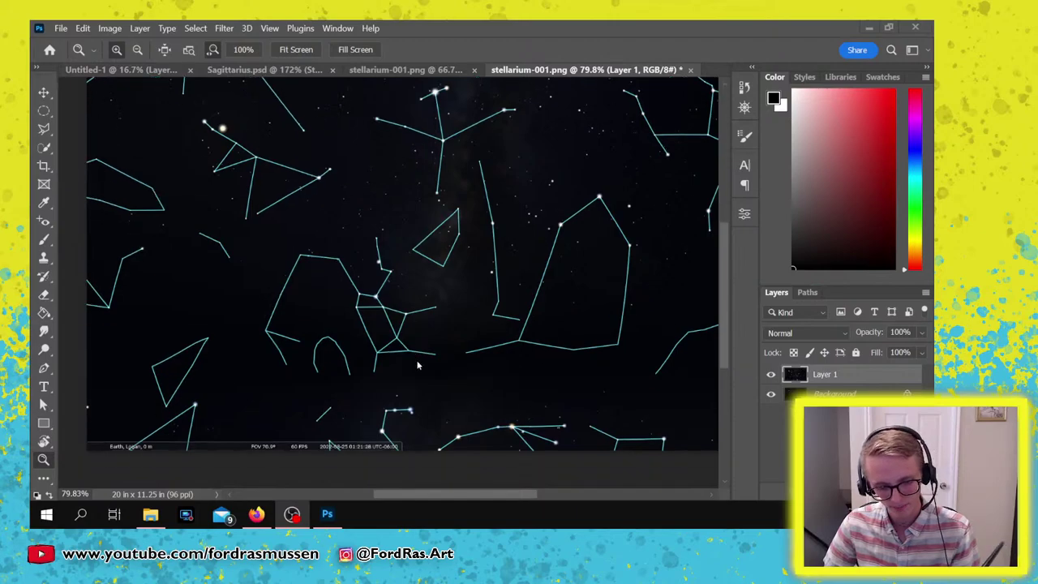
{"action": "scroll", "coordinate": [446, 343], "scroll_direction": "up", "scroll_amount": 1}
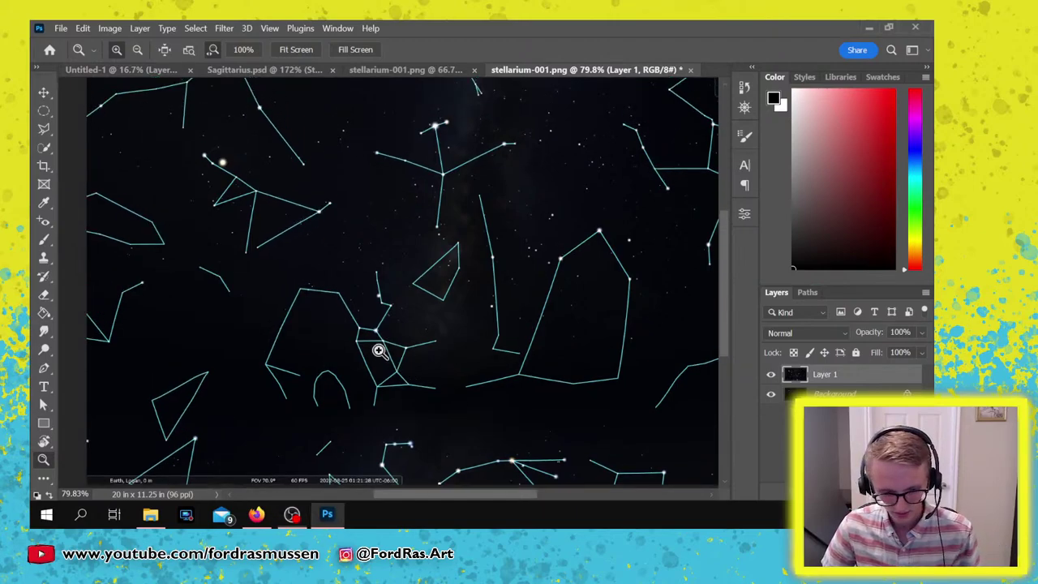
{"action": "key", "text": "v"}
{"action": "mouse_move", "coordinate": [456, 347]}
{"action": "left_mouse_down"}
{"action": "mouse_move", "coordinate": [428, 317]}
{"action": "mouse_move", "coordinate": [463, 343]}
{"action": "left_mouse_up"}
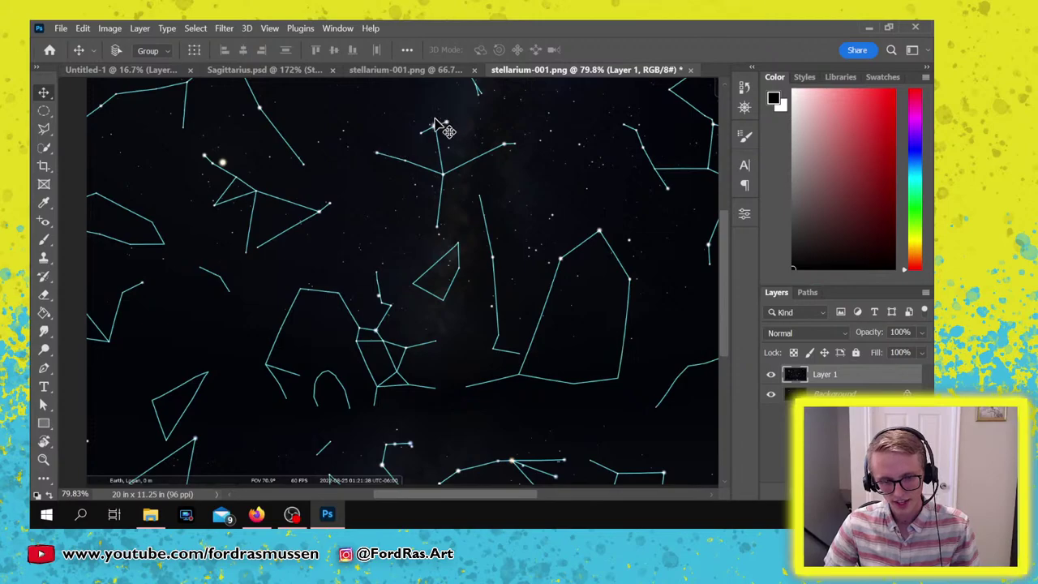
{"action": "scroll", "coordinate": [445, 130], "scroll_direction": "up", "scroll_amount": 1}
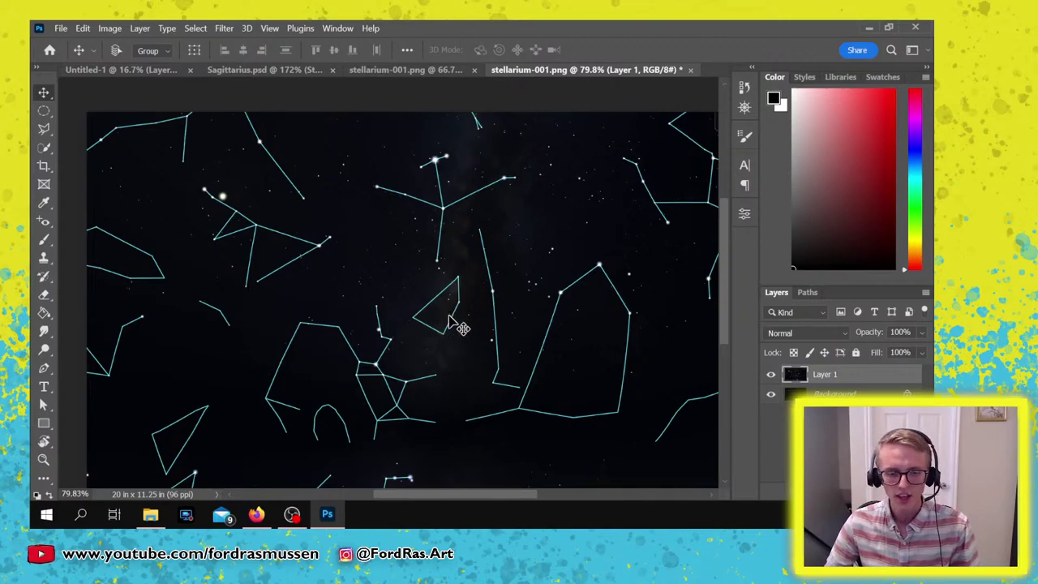
{"action": "left_click", "coordinate": [407, 71]}
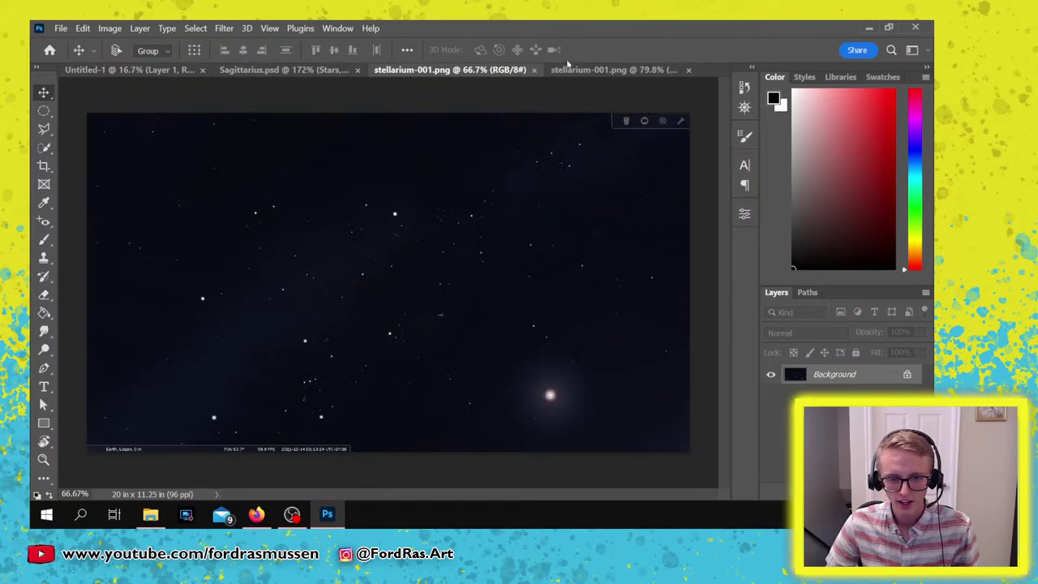
{"action": "left_click", "coordinate": [569, 69]}
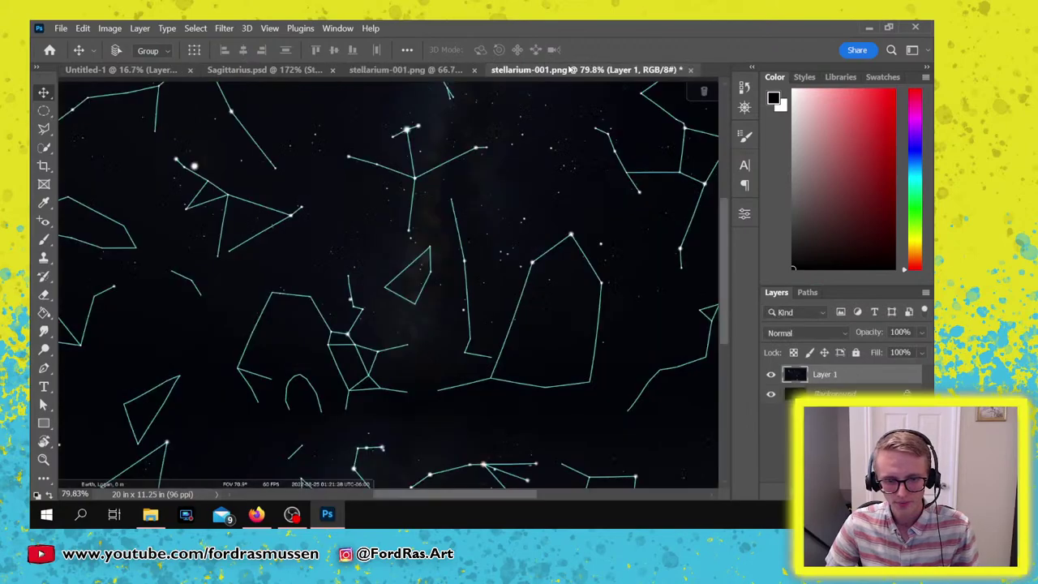
{"action": "left_click", "coordinate": [454, 70]}
{"action": "left_click", "coordinate": [593, 71]}
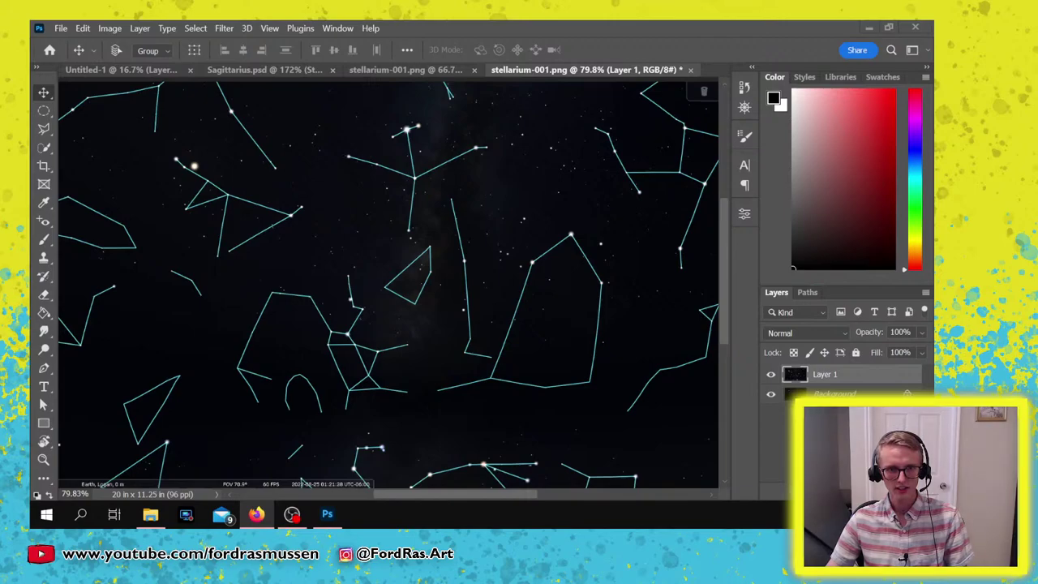
Paste the copied Scutum shield illustration into the star chart as a new layer and enlarge it.
{"action": "left_click", "coordinate": [463, 387]}
{"action": "key", "text": "ctrl+v"}
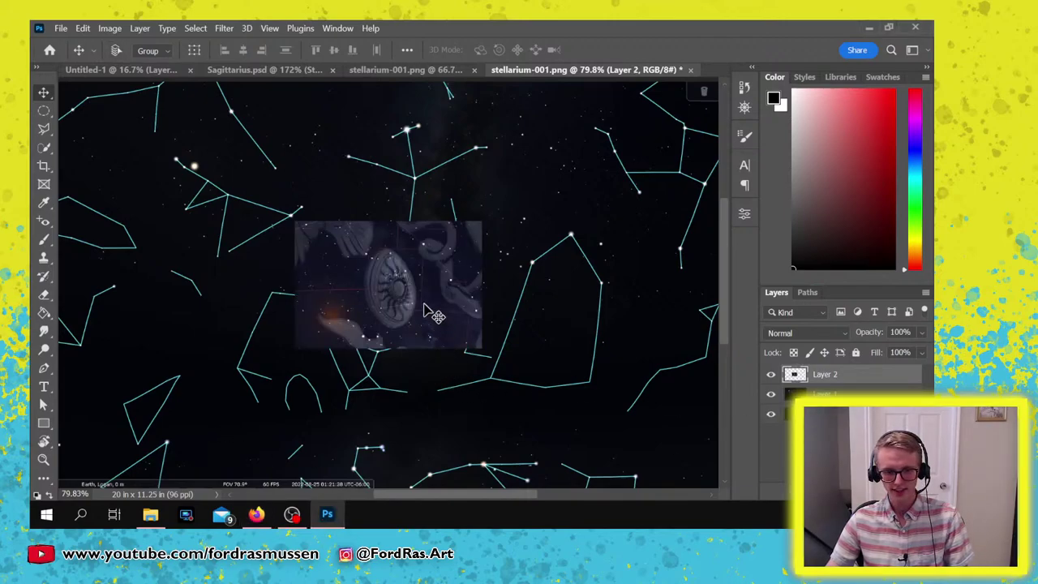
{"action": "key", "text": "ctrl+t"}
{"action": "left_click_drag", "start_coordinate": [484, 350], "coordinate": [636, 451]}
{"action": "left_click_drag", "start_coordinate": [579, 393], "coordinate": [313, 332]}
{"action": "key", "text": "Return"}
{"action": "key", "text": "c"}
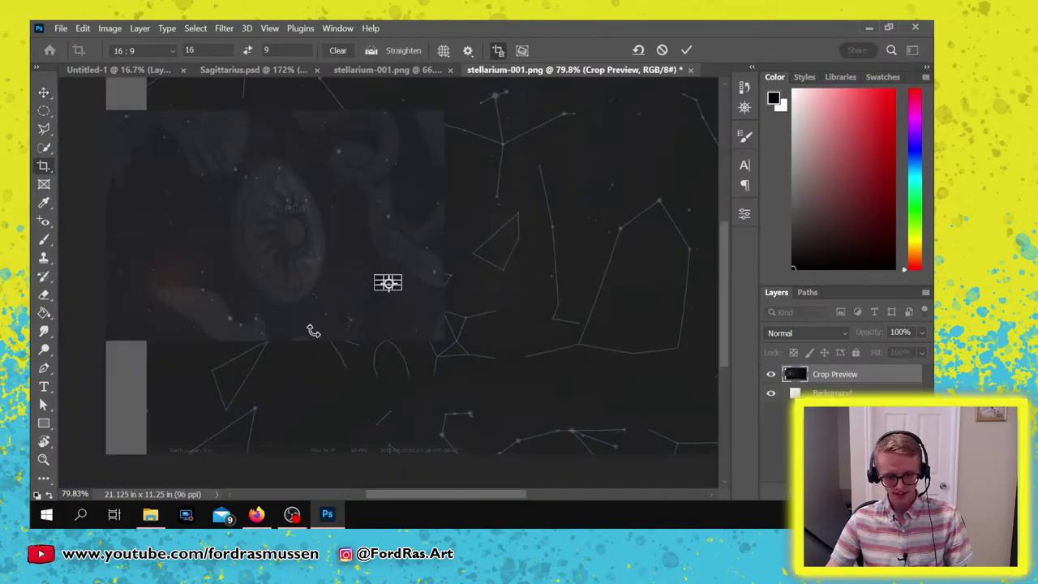
{"action": "left_click", "coordinate": [661, 50]}
Reposition the pasted shield illustration over the left-central part of the chart and hide its layer.
{"action": "key", "text": "v"}
{"action": "left_click_drag", "start_coordinate": [277, 274], "coordinate": [253, 241]}
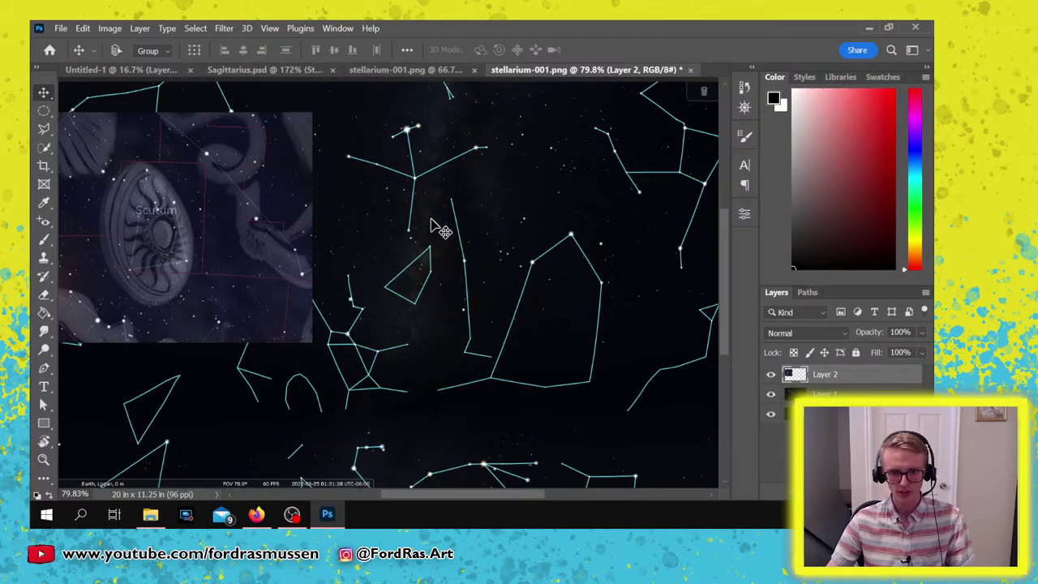
{"action": "left_click_drag", "start_coordinate": [218, 271], "coordinate": [360, 289]}
{"action": "key", "text": "z"}
{"action": "left_click_drag", "start_coordinate": [270, 259], "coordinate": [397, 270]}
{"action": "key", "text": "v"}
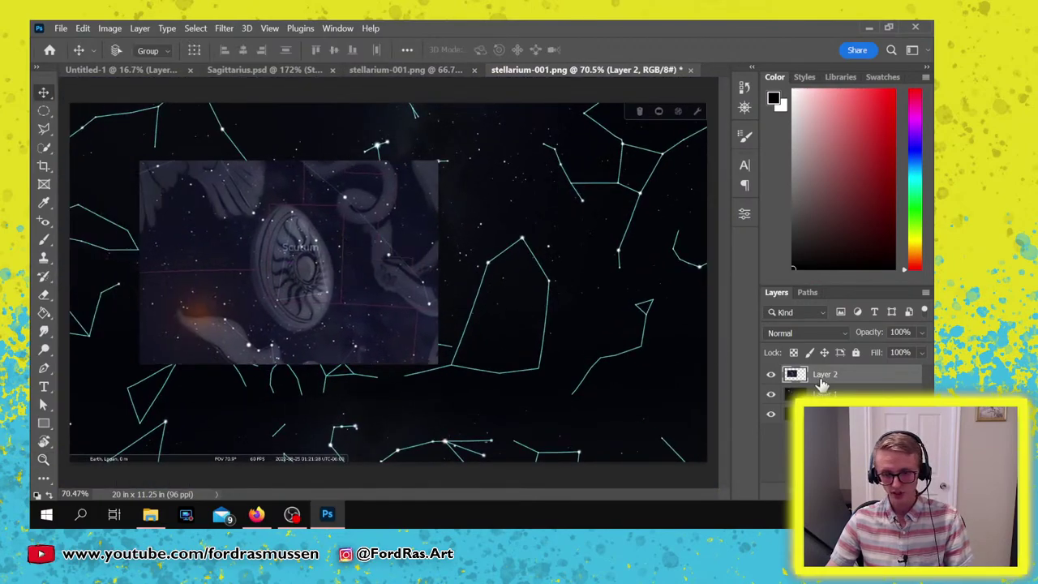
{"action": "left_click", "coordinate": [770, 375]}
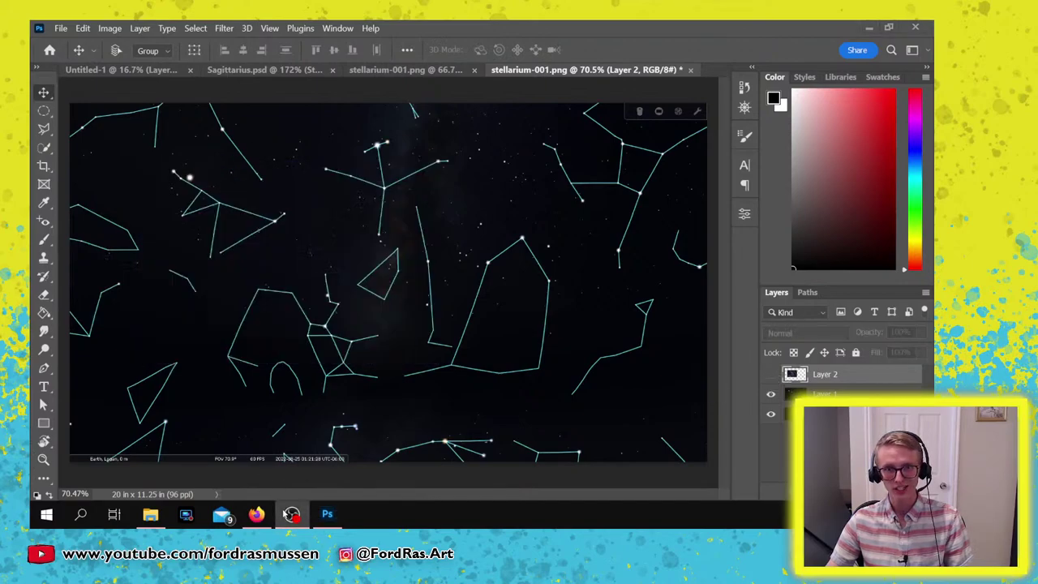
{"action": "left_click", "coordinate": [290, 514]}
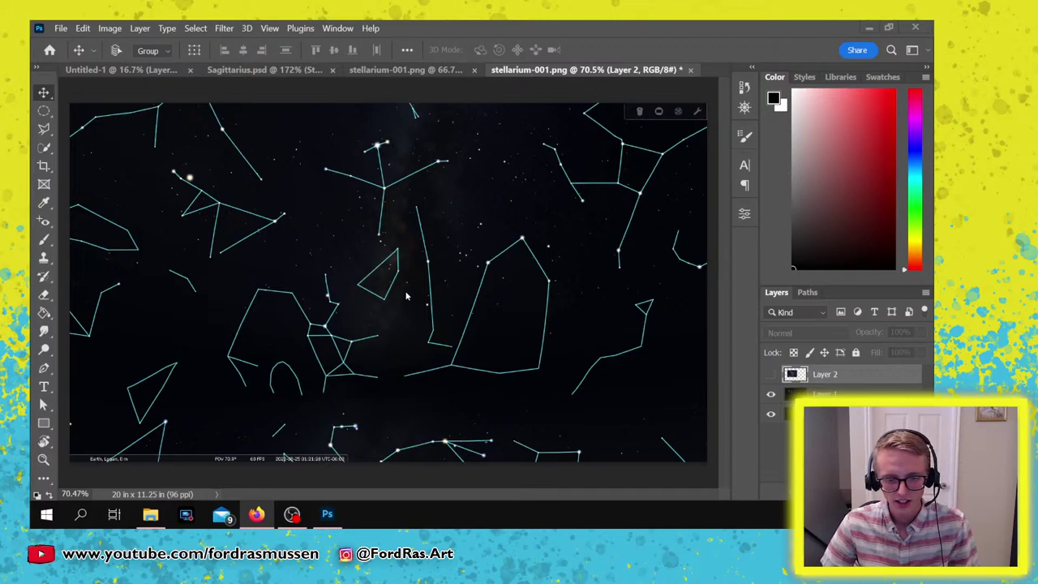
Add a new empty layer above the hidden illustration and set up a white 10 px brush.
{"action": "key", "text": "z"}
{"action": "left_click_drag", "start_coordinate": [396, 295], "coordinate": [443, 308]}
{"action": "key", "text": "ctrl+shift+alt+n"}
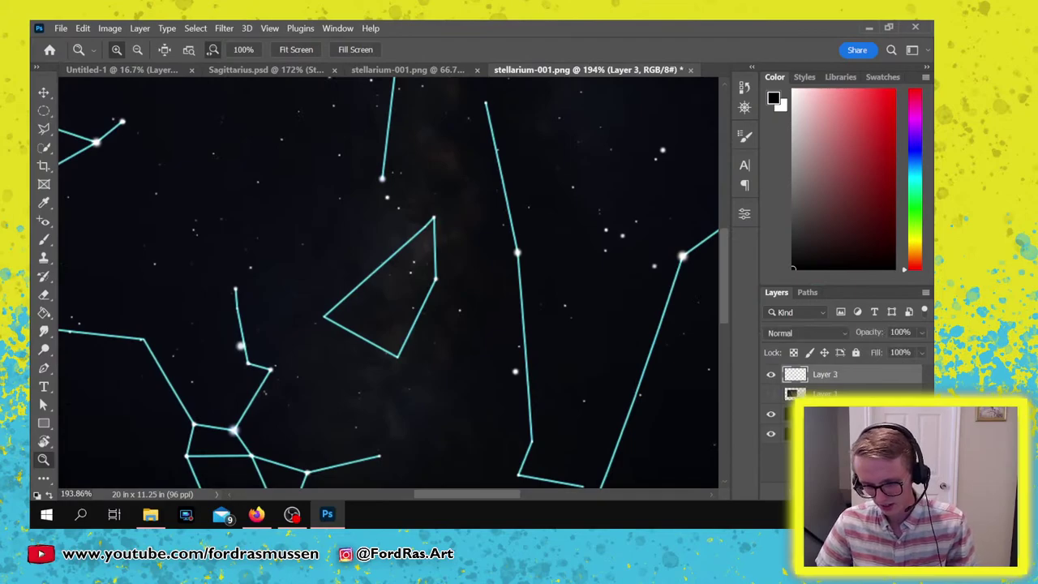
{"action": "key", "text": "b"}
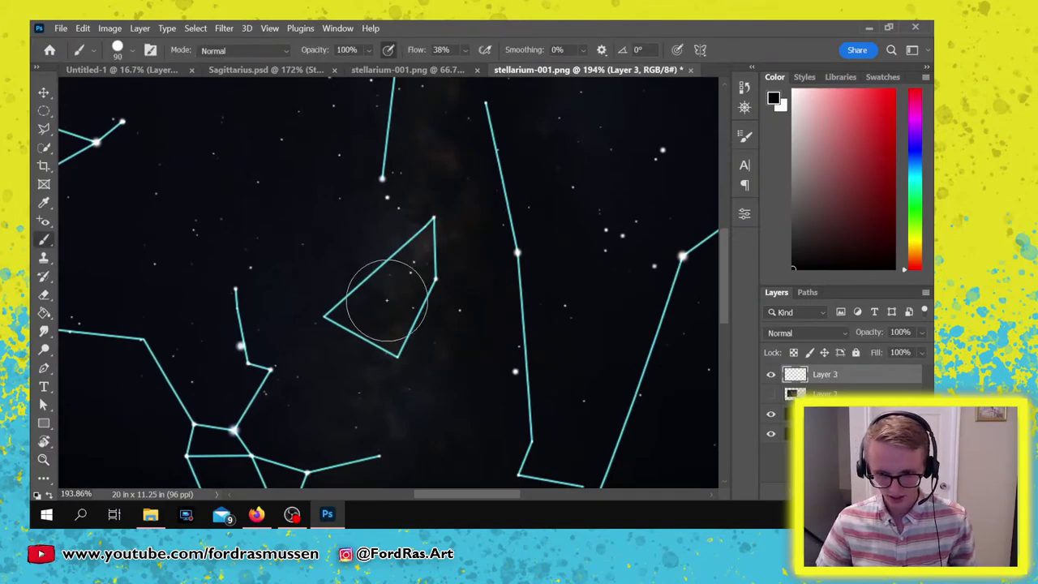
{"action": "key", "text": "x"}
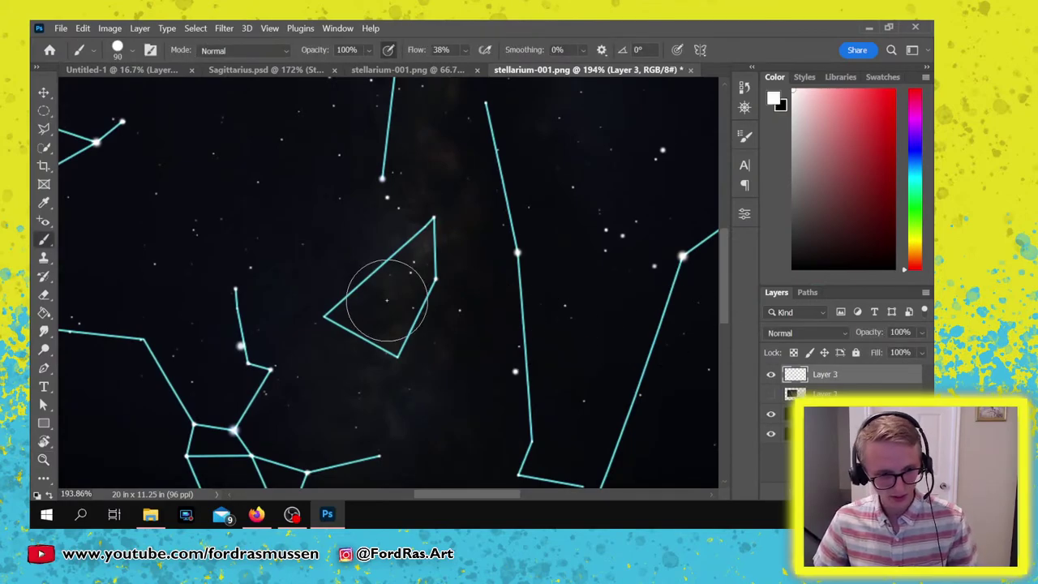
{"action": "key", "text": "bracketleft"}
{"action": "key", "text": "bracketleft"}
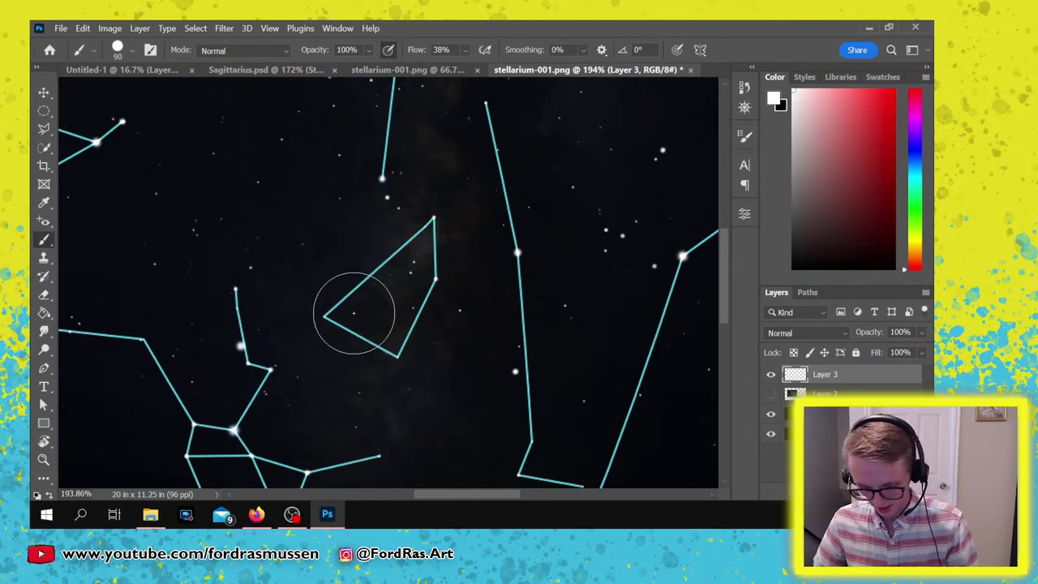
{"action": "key", "text": "bracketleft"}
{"action": "key", "text": "bracketleft"}
{"action": "key", "text": "bracketleft"}
{"action": "key", "text": "bracketleft"}
{"action": "key", "text": "bracketleft"}
{"action": "key", "text": "bracketleft"}
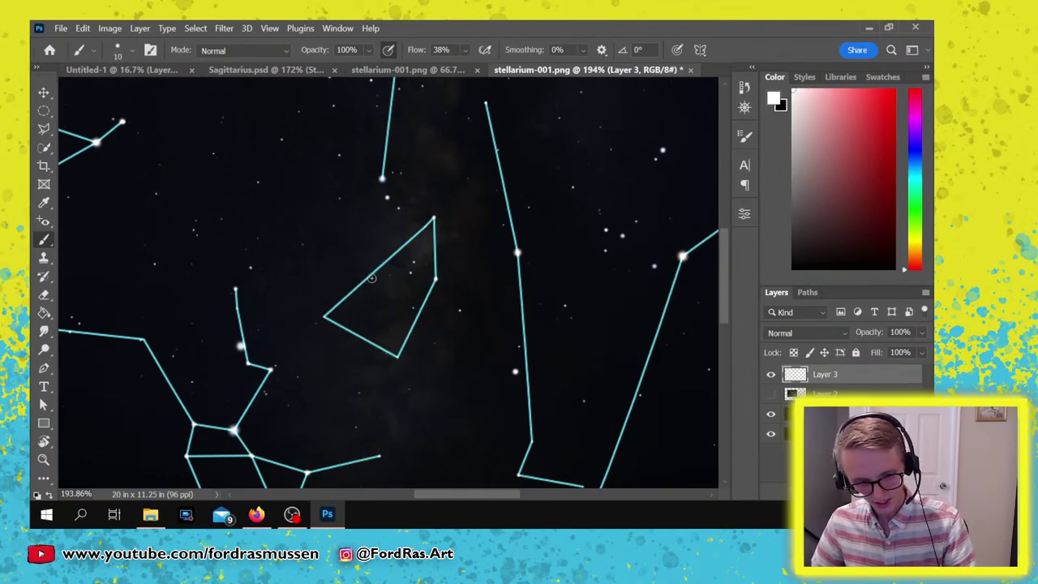
Try a brush stroke from the central four-sided constellation, undo it, and reduce the brush size to 6 px.
{"action": "left_click_drag", "start_coordinate": [366, 283], "coordinate": [290, 203]}
{"action": "key", "text": "ctrl+z"}
{"action": "key", "text": "bracketleft"}
{"action": "key", "text": "bracketleft"}
{"action": "key", "text": "bracketleft"}
{"action": "key", "text": "bracketleft"}
{"action": "key", "text": "bracketleft"}
{"action": "key", "text": "bracketleft"}
{"action": "key", "text": "bracketleft"}
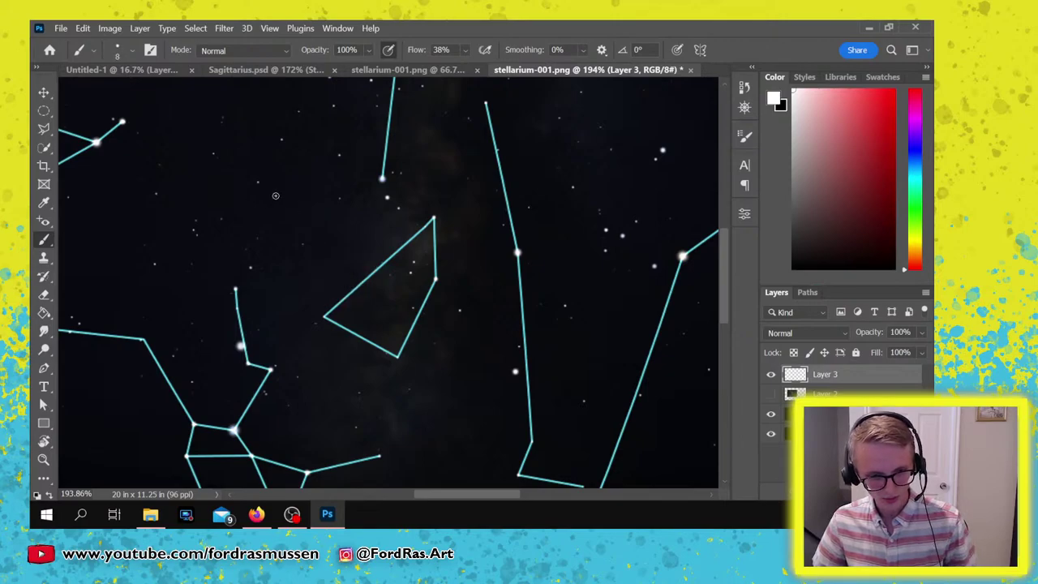
{"action": "key", "text": "bracketright"}
{"action": "key", "text": "bracketright"}
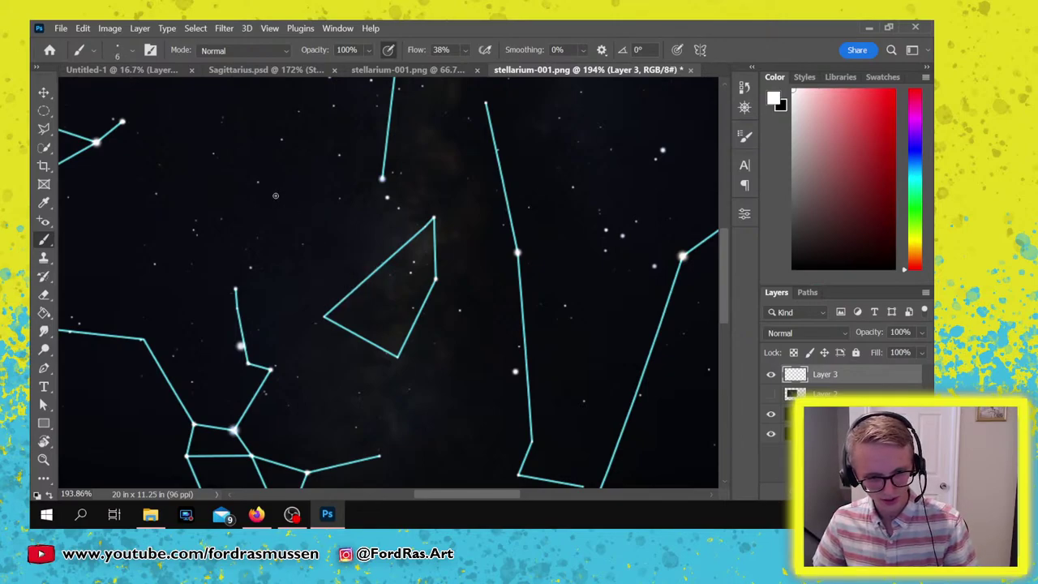
{"action": "key", "text": "v"}
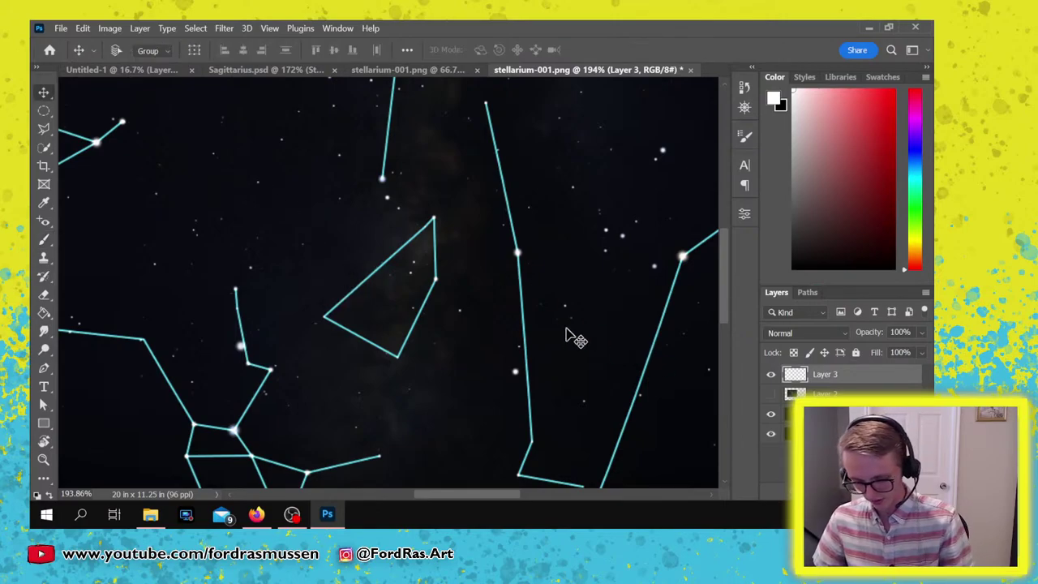
{"action": "scroll", "coordinate": [579, 333], "scroll_direction": "down", "scroll_amount": 5}
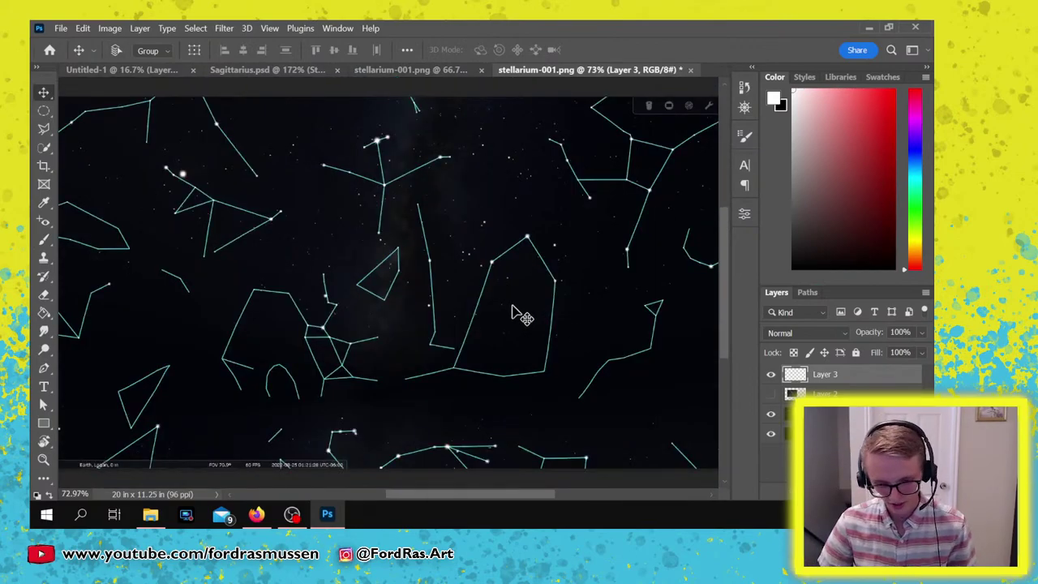
{"action": "left_click", "coordinate": [113, 29]}
{"action": "left_click", "coordinate": [113, 28]}
{"action": "left_click", "coordinate": [113, 28]}
{"action": "mouse_move", "coordinate": [120, 65]}
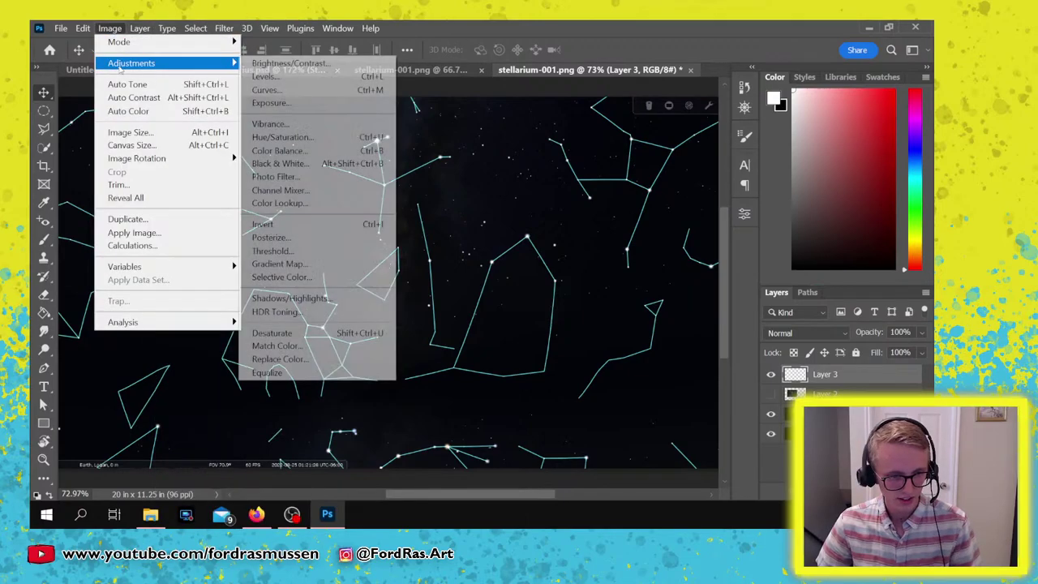
{"action": "mouse_move", "coordinate": [117, 45]}
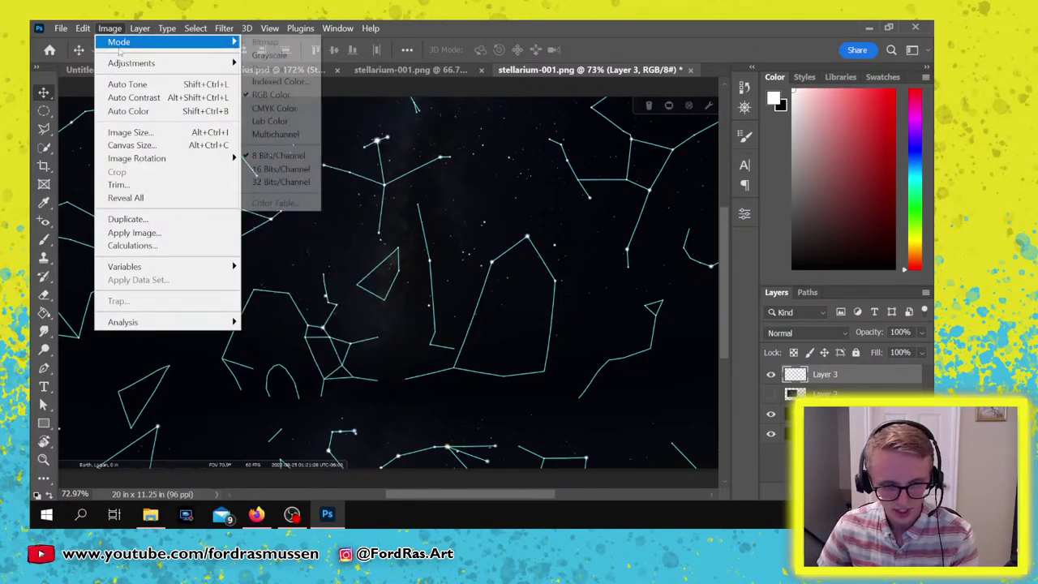
{"action": "mouse_move", "coordinate": [219, 63]}
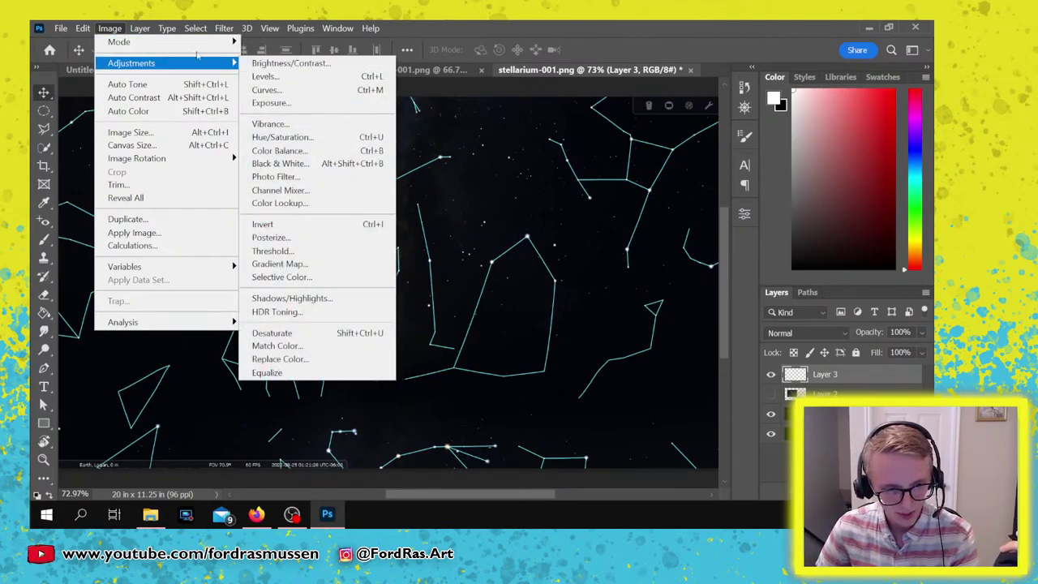
{"action": "mouse_move", "coordinate": [181, 42]}
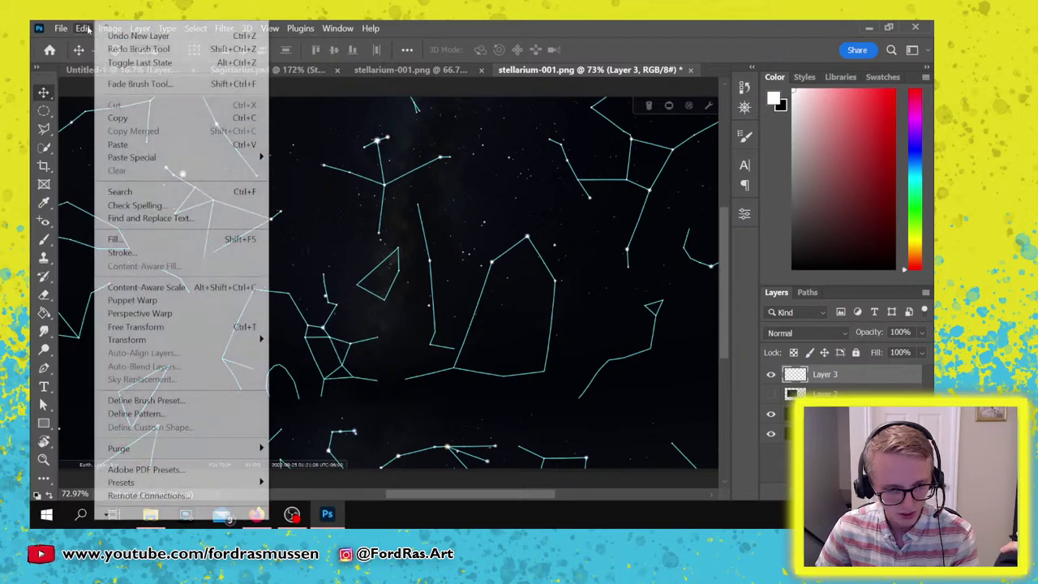
{"action": "left_click", "coordinate": [83, 29]}
{"action": "left_click", "coordinate": [82, 28]}
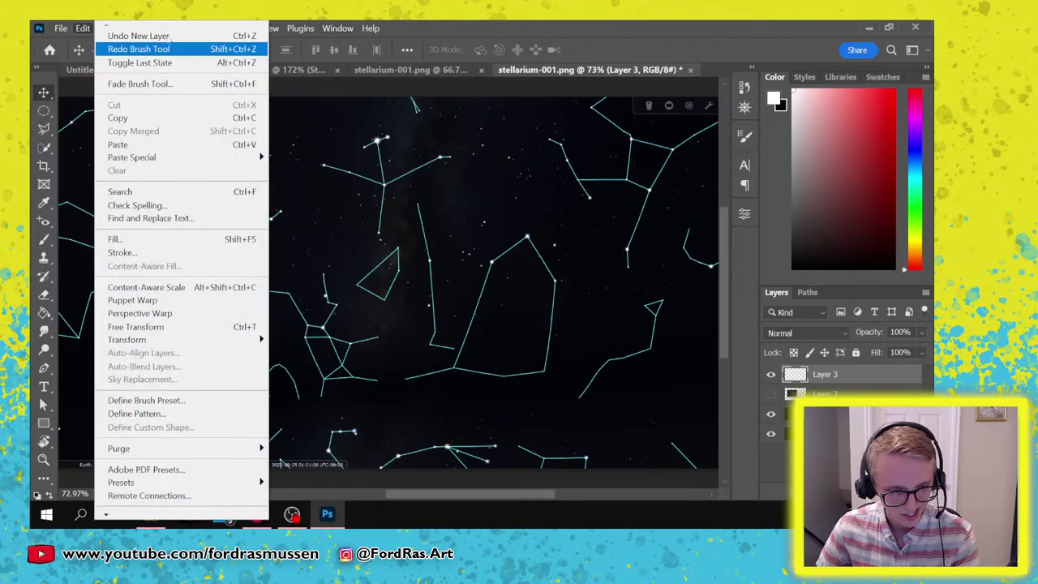
{"action": "left_click", "coordinate": [138, 49]}
Resample the image to 6000 × 3375 px at a resolution of 300 pixels per inch and fit it in view.
{"action": "left_click", "coordinate": [114, 28]}
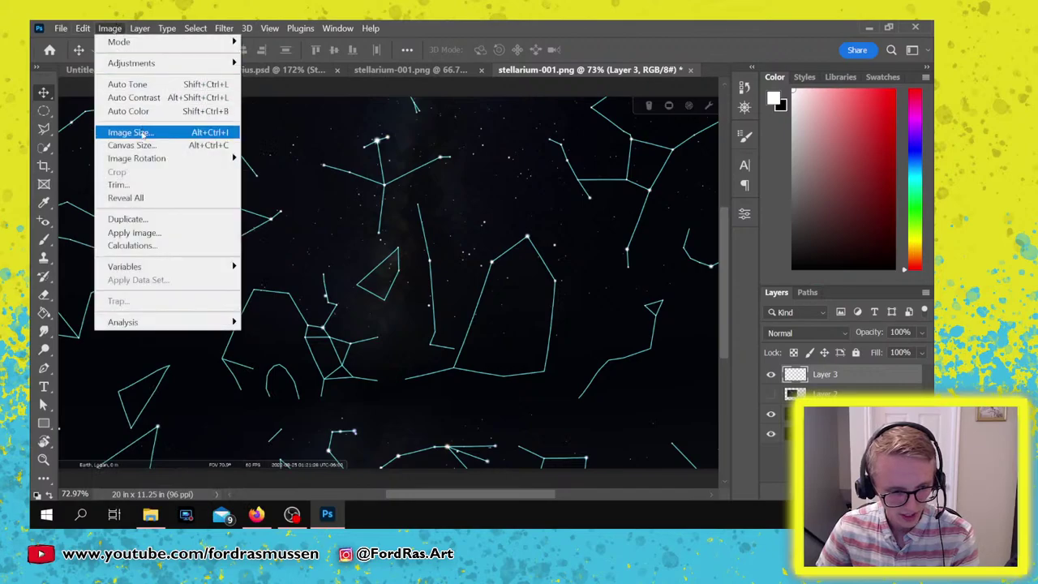
{"action": "left_click", "coordinate": [143, 132]}
{"action": "key", "text": "ctrl+alt+i"}
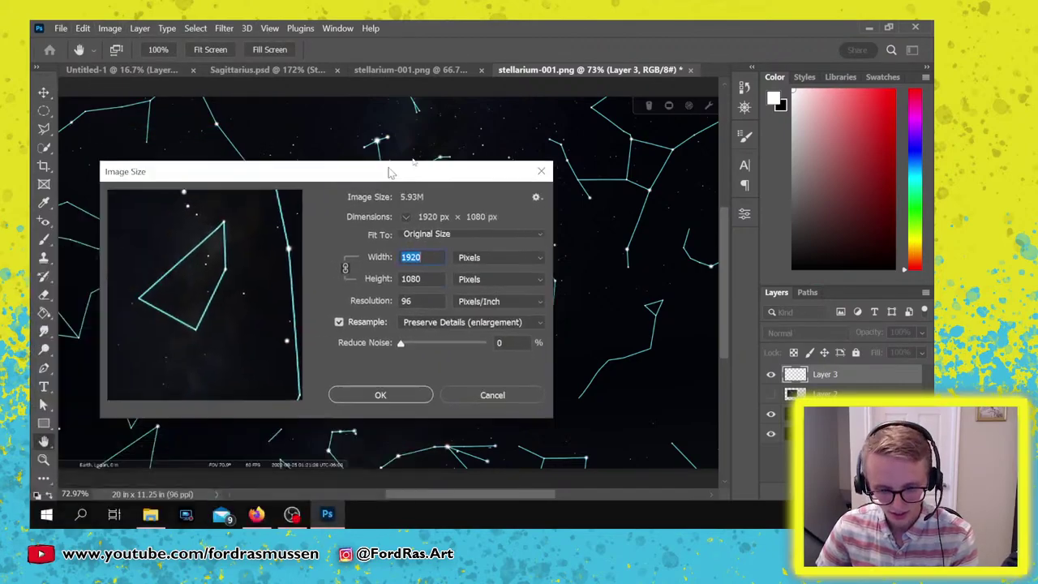
{"action": "key", "text": "Tab"}
{"action": "key", "text": "Tab"}
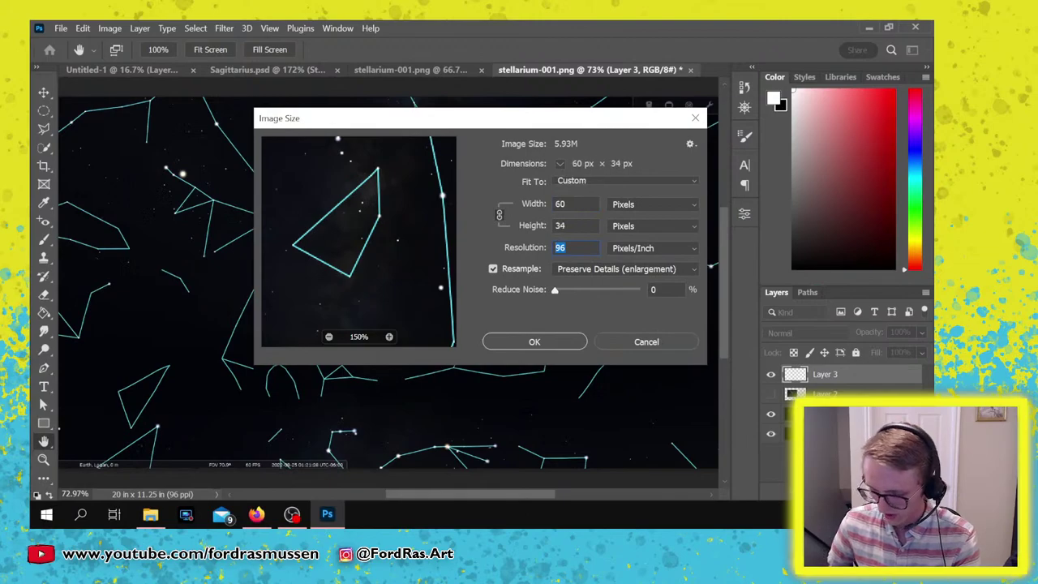
{"action": "type", "text": "300"}
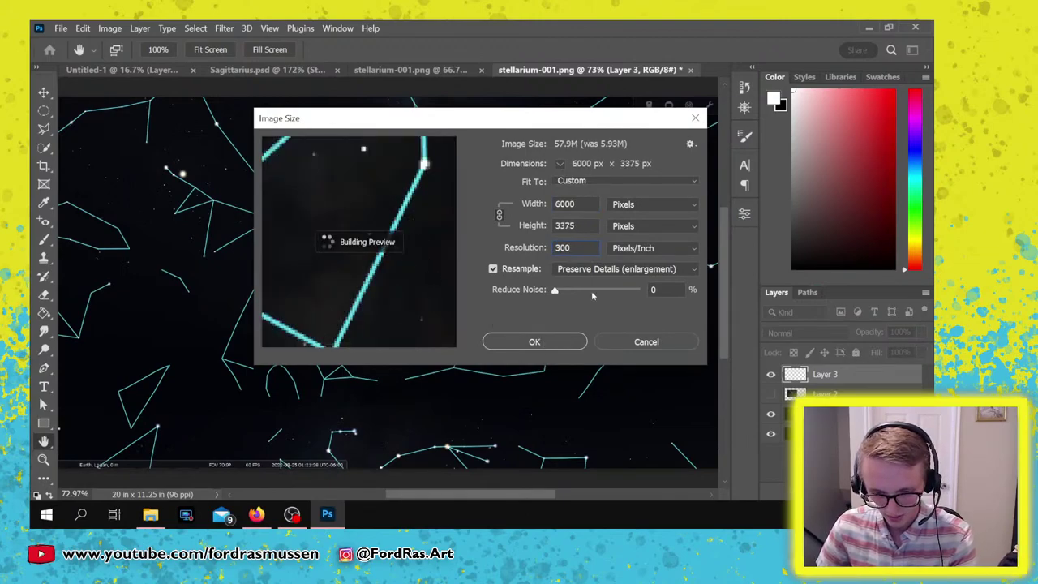
{"action": "left_click", "coordinate": [526, 342]}
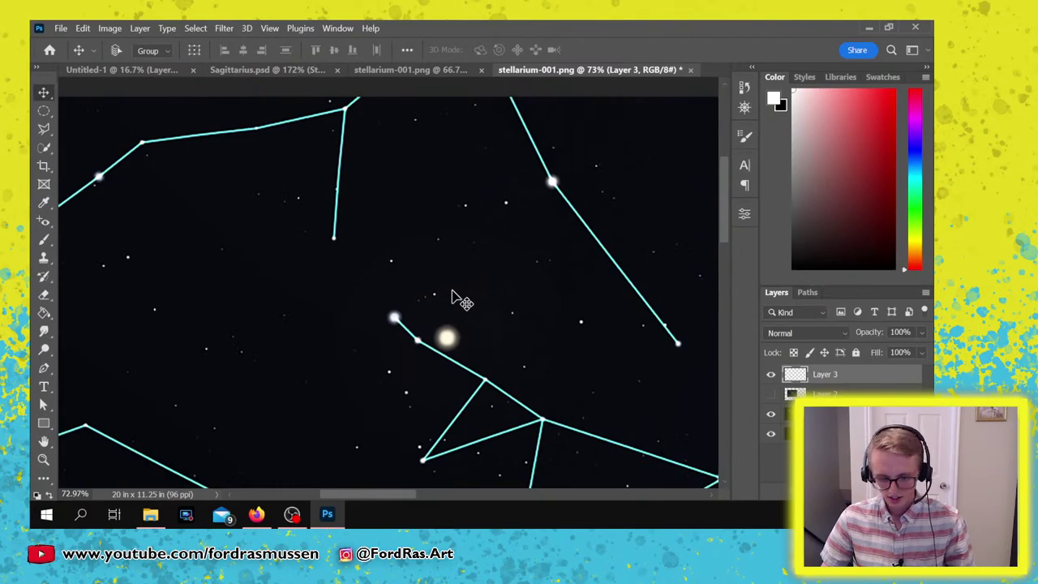
{"action": "key", "text": "ctrl+0"}
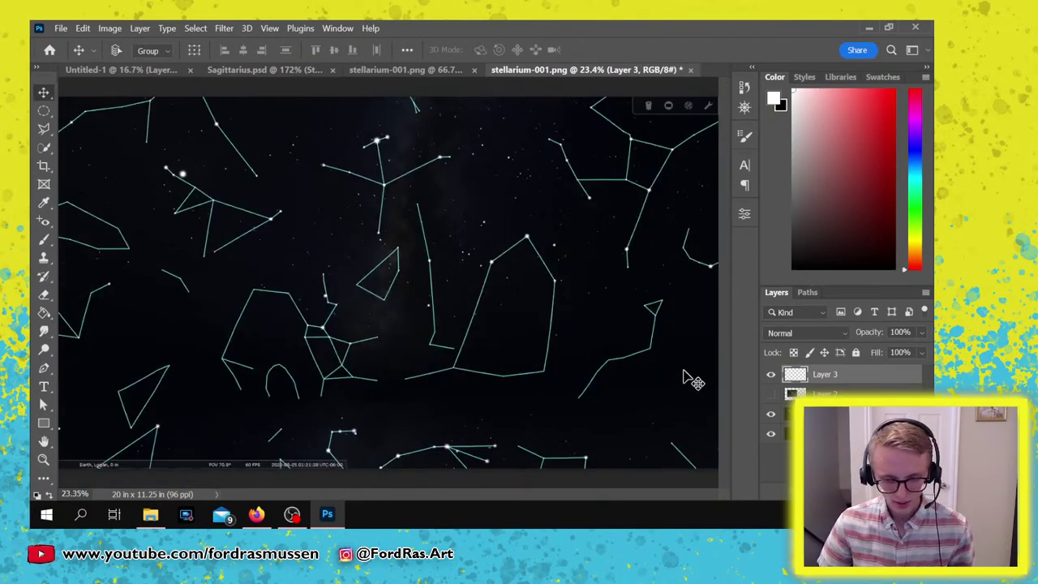
Crop the star chart evenly around its centre at a 16:9 ratio to about 18.43 × 10.37 in.
{"action": "key", "text": "c"}
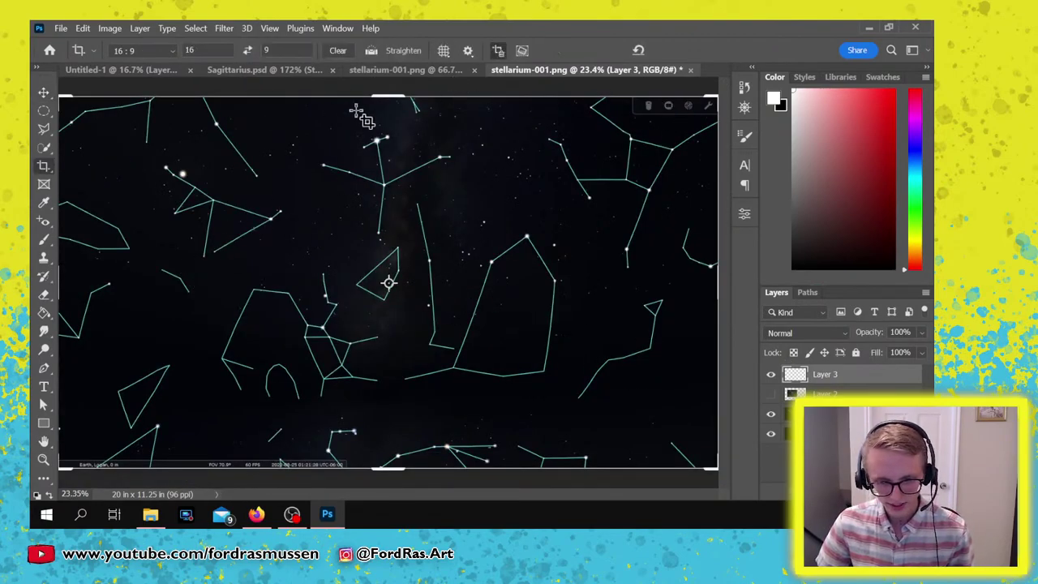
{"action": "left_click_drag", "start_coordinate": [386, 97], "coordinate": [384, 111]}
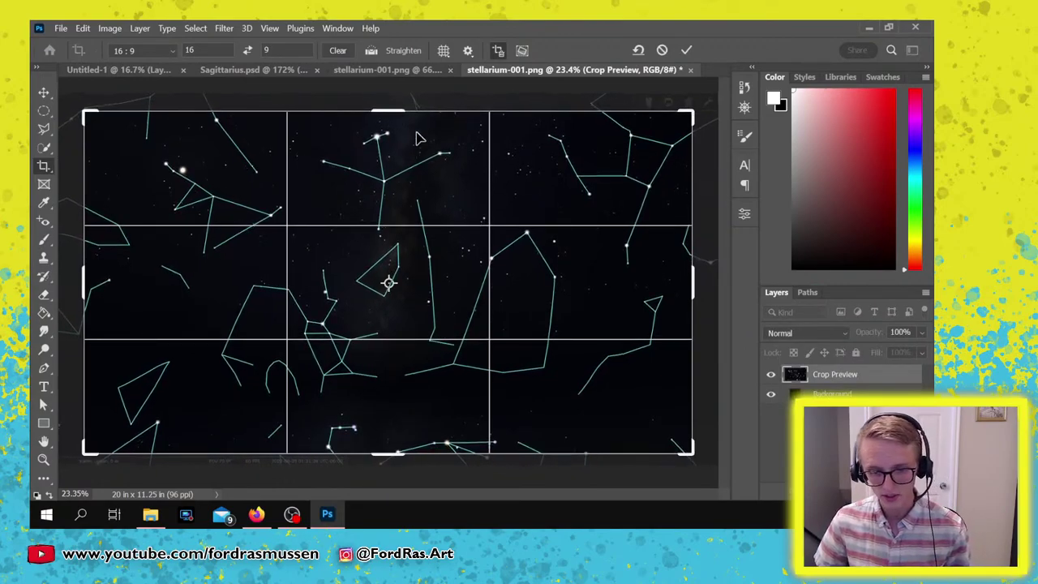
{"action": "left_click", "coordinate": [686, 49]}
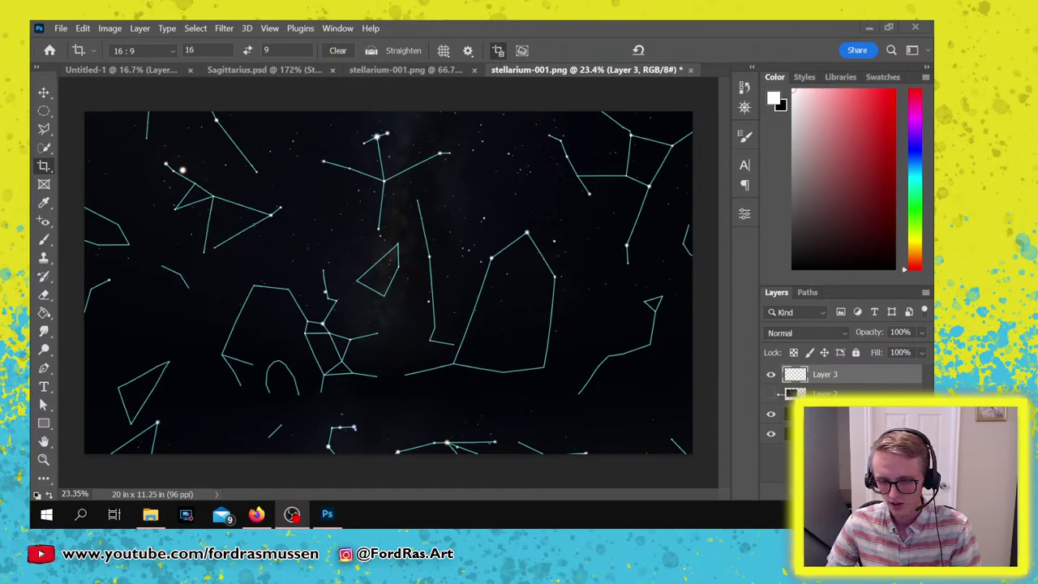
Erase all constellation lines on their layer except the central four-sided figure, using an inverted freehand lasso selection, and deselect.
{"action": "left_click", "coordinate": [770, 415]}
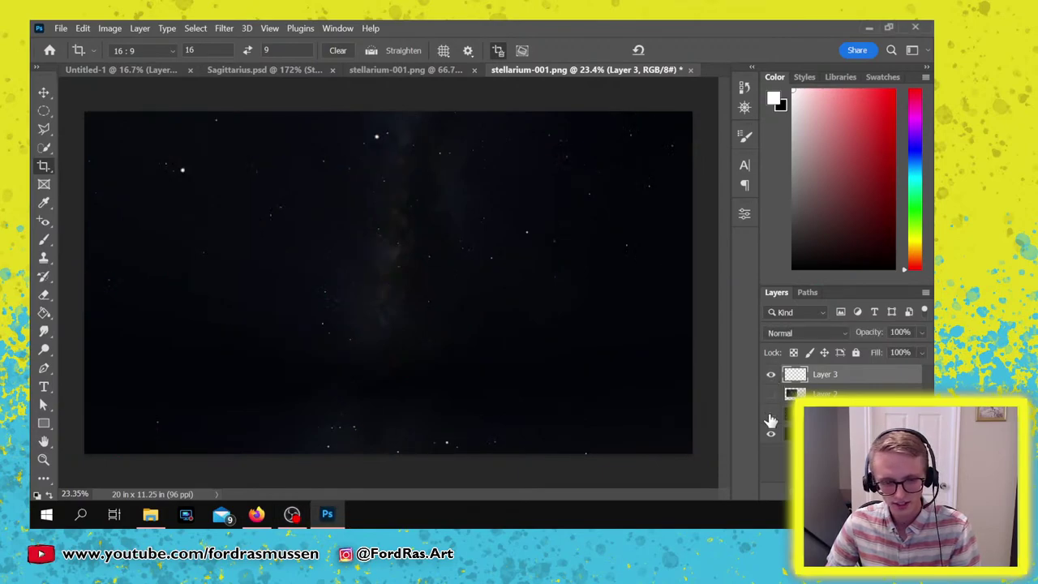
{"action": "left_click", "coordinate": [770, 415]}
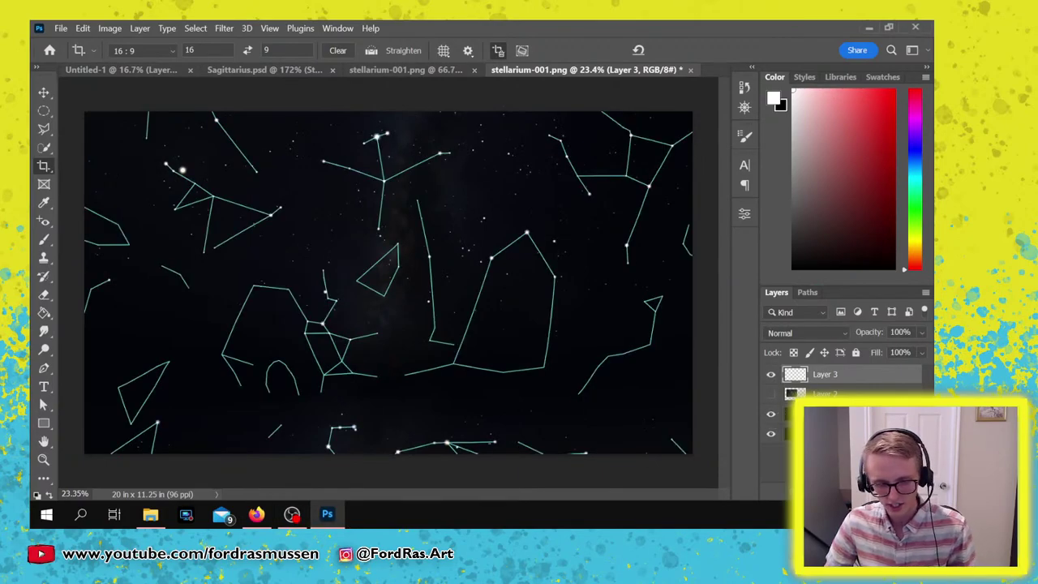
{"action": "left_click", "coordinate": [824, 414]}
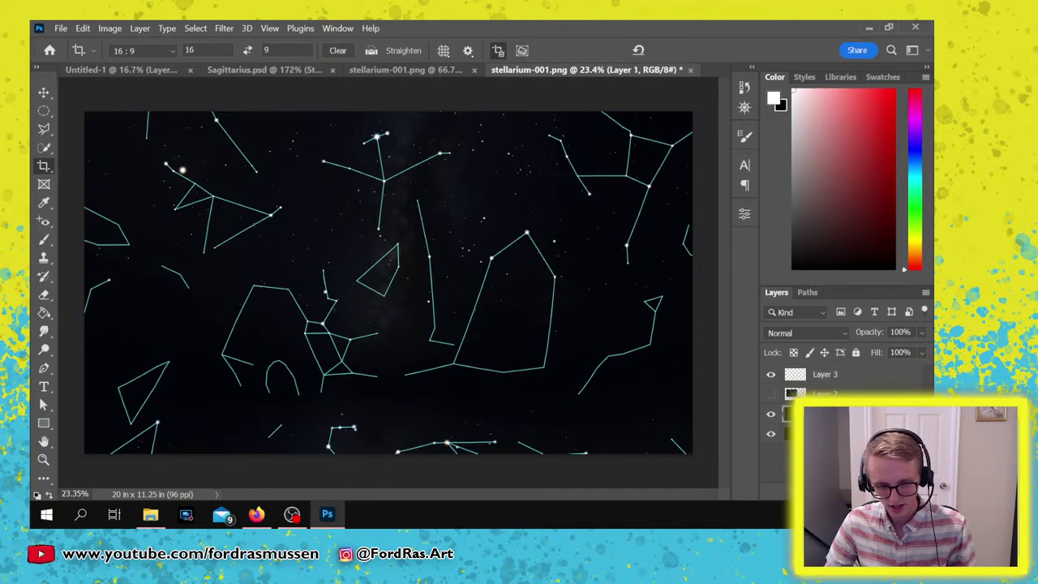
{"action": "key", "text": "l"}
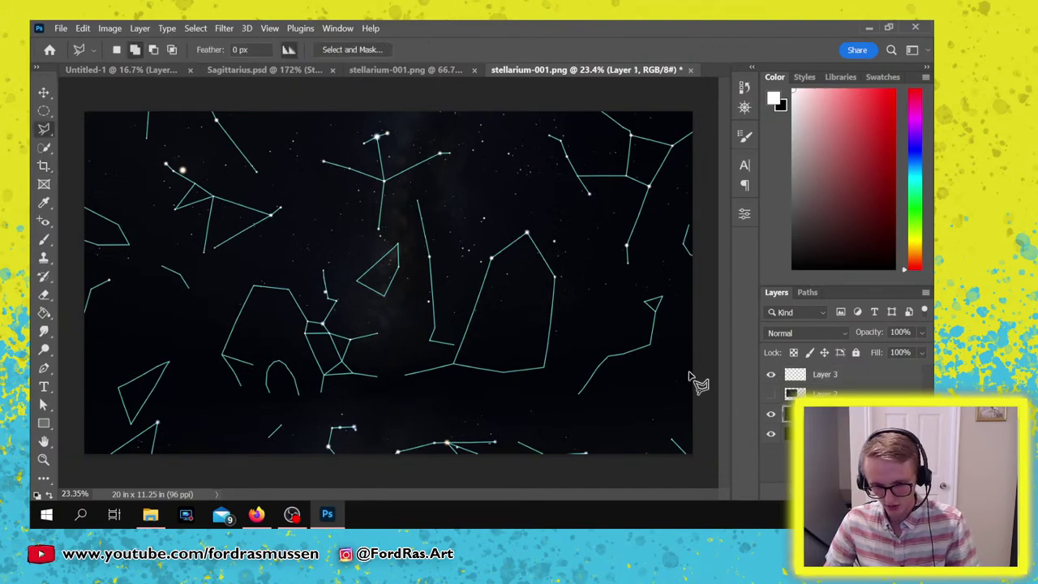
{"action": "right_click", "coordinate": [44, 130]}
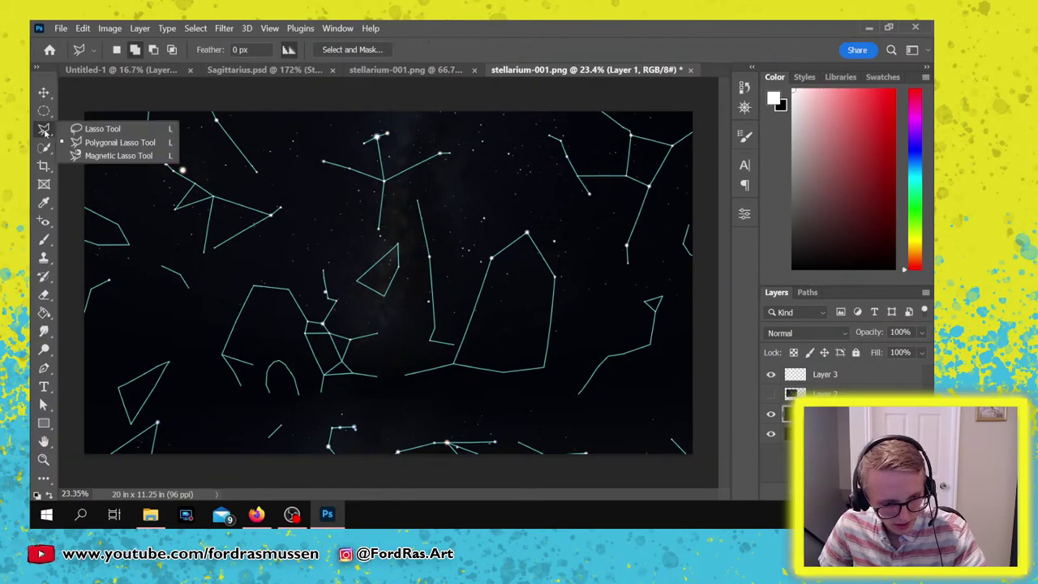
{"action": "left_click", "coordinate": [77, 127]}
{"action": "mouse_move", "coordinate": [382, 303]}
{"action": "left_mouse_down"}
{"action": "mouse_move", "coordinate": [360, 273]}
{"action": "mouse_move", "coordinate": [412, 243]}
{"action": "mouse_move", "coordinate": [375, 314]}
{"action": "left_mouse_up"}
{"action": "key", "text": "ctrl+shift+i"}
{"action": "key", "text": "Delete"}
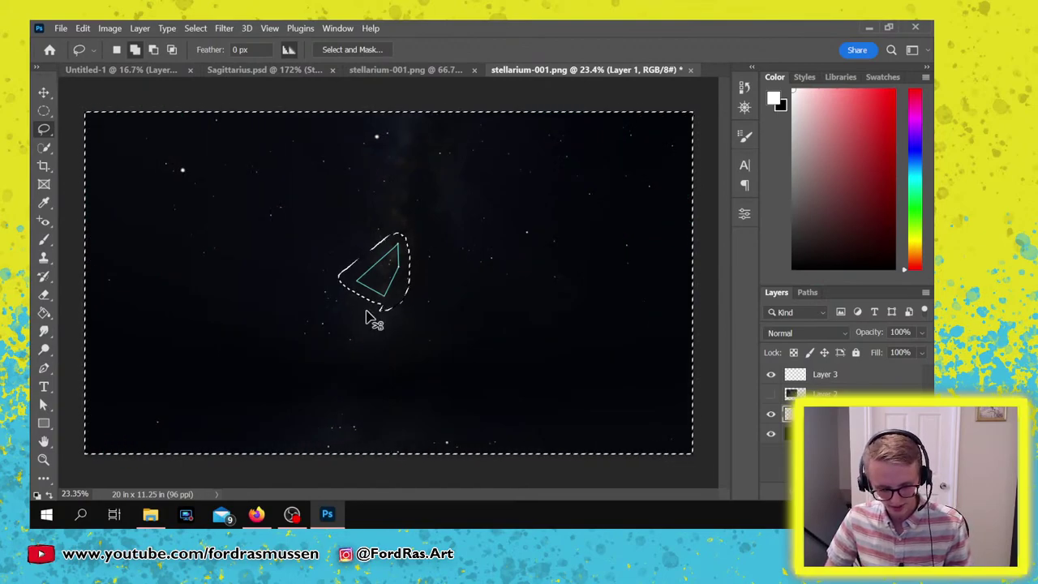
{"action": "key", "text": "ctrl+d"}
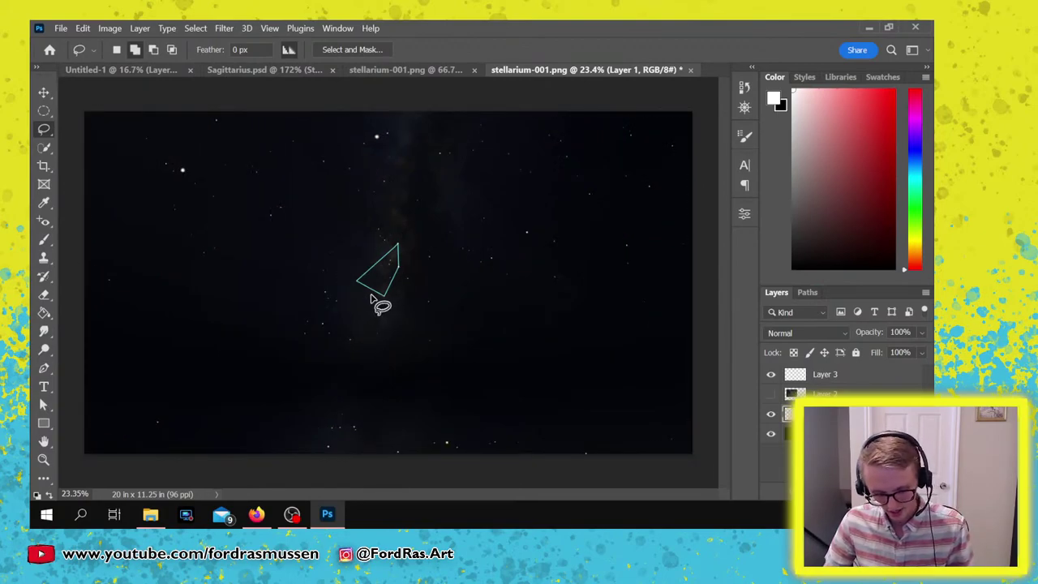
{"action": "key", "text": "v"}
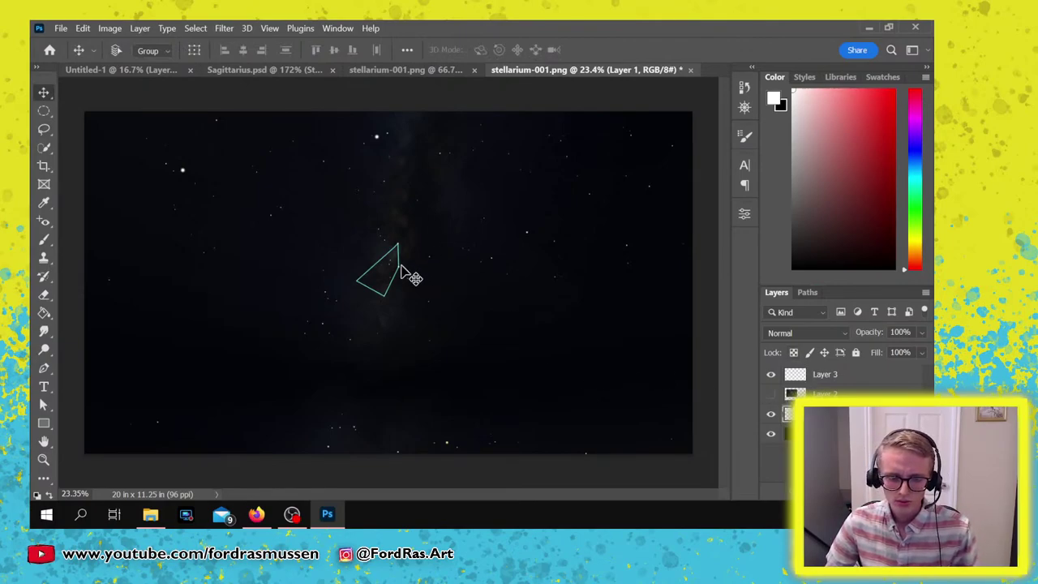
Rename the empty drawing layer to Sketch.
{"action": "double_click", "coordinate": [826, 374]}
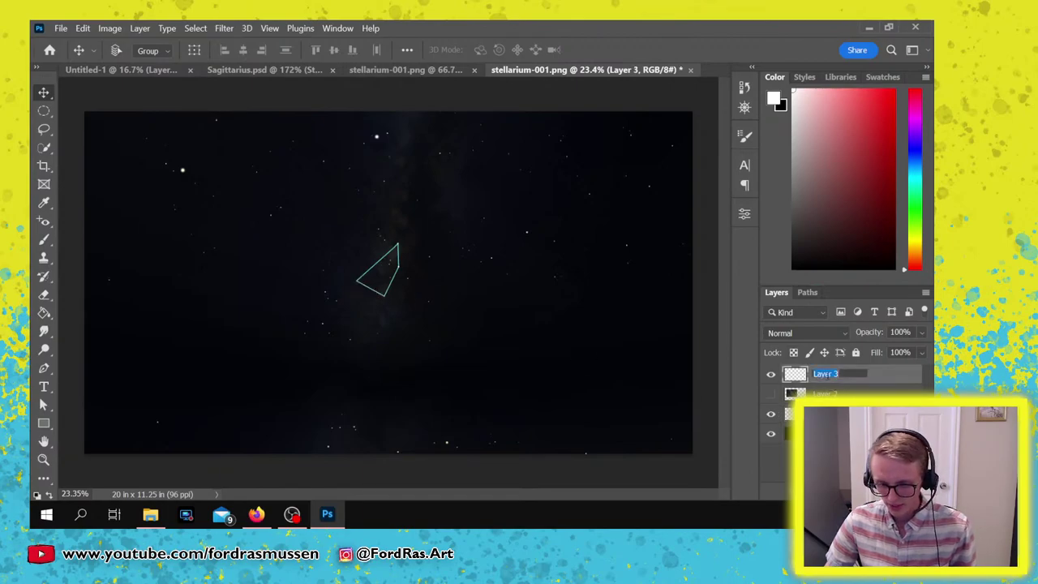
{"action": "type", "text": "Sk"}
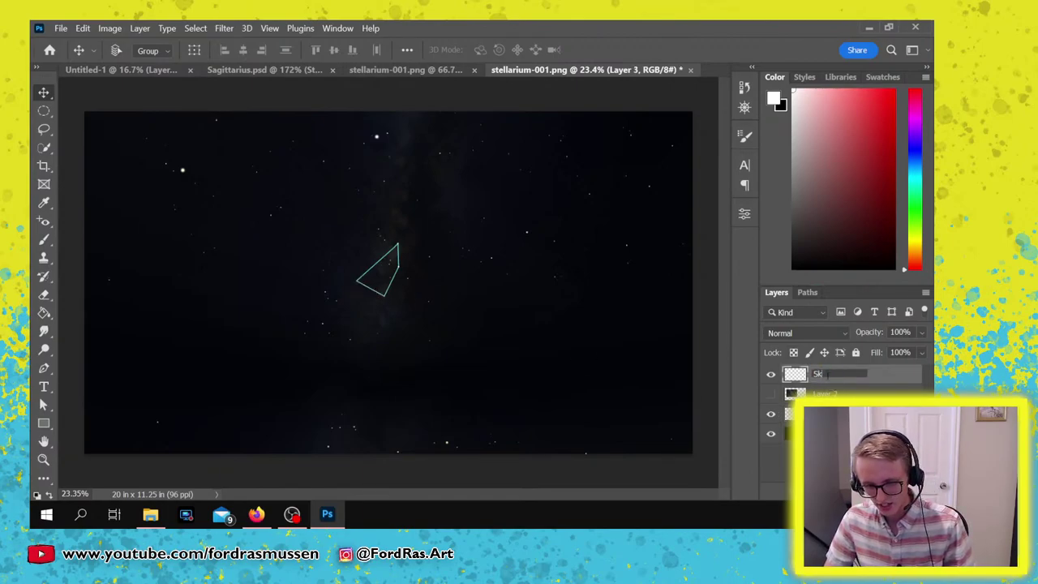
{"action": "type", "text": "etch"}
{"action": "key", "text": "Return"}
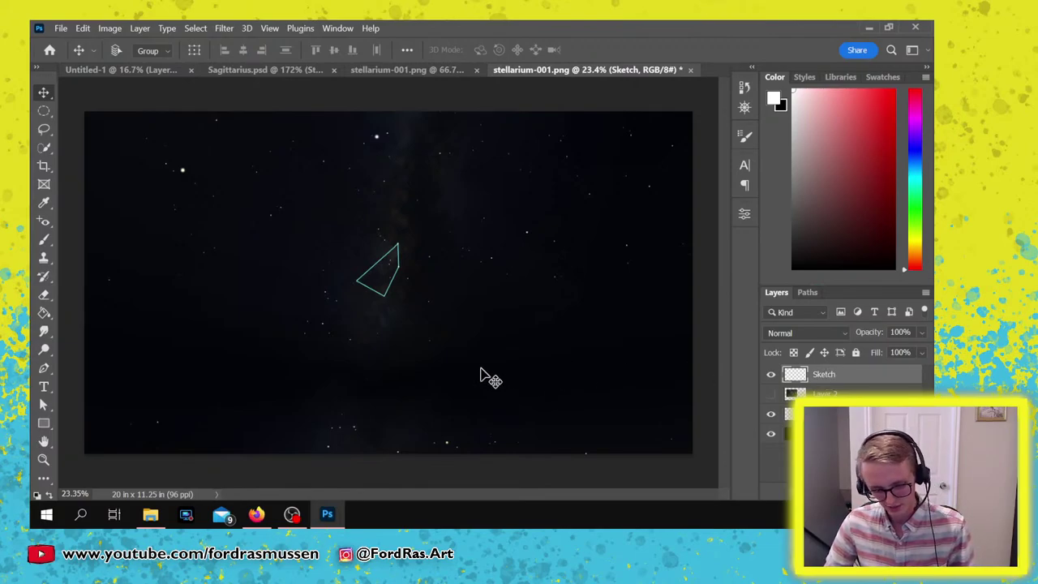
Set up the brush at 10 px for drawing over the central four-sided constellation on the Sketch layer.
{"action": "key", "text": "z"}
{"action": "mouse_move", "coordinate": [345, 264]}
{"action": "left_mouse_down"}
{"action": "mouse_move", "coordinate": [378, 257]}
{"action": "mouse_move", "coordinate": [389, 270]}
{"action": "mouse_move", "coordinate": [380, 292]}
{"action": "mouse_move", "coordinate": [410, 267]}
{"action": "mouse_move", "coordinate": [391, 283]}
{"action": "mouse_move", "coordinate": [403, 278]}
{"action": "left_mouse_up"}
{"action": "key", "text": "b"}
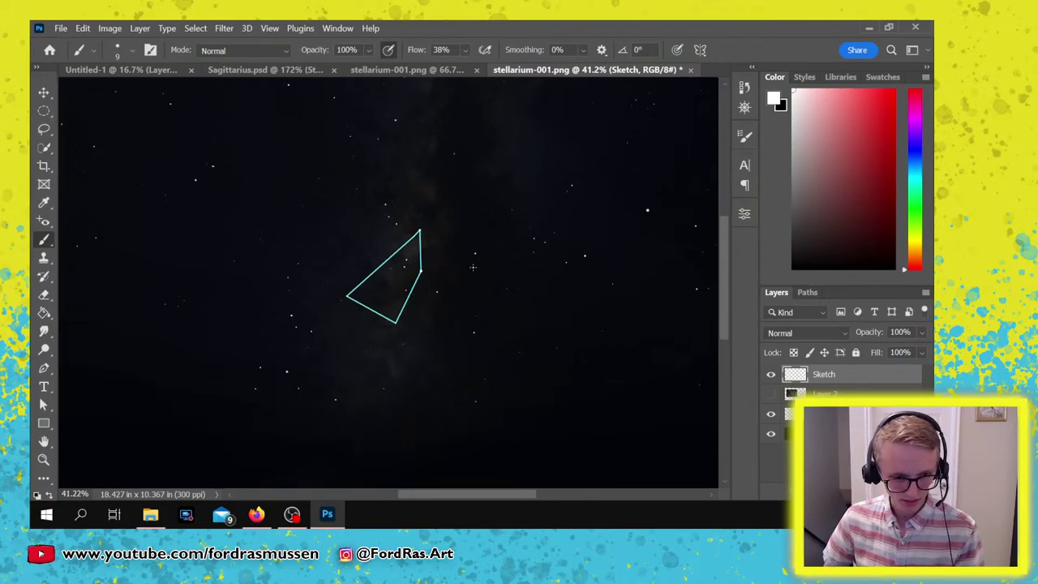
{"action": "key", "text": "bracketright"}
{"action": "mouse_move", "coordinate": [389, 286]}
{"action": "left_mouse_down"}
{"action": "mouse_move", "coordinate": [346, 269]}
{"action": "mouse_move", "coordinate": [332, 223]}
{"action": "left_mouse_up"}
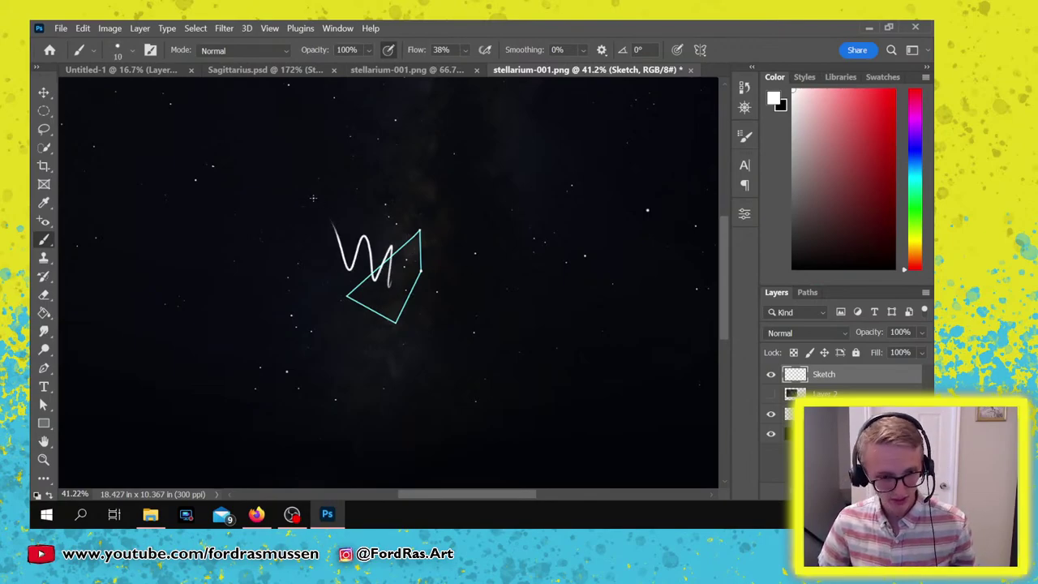
{"action": "key", "text": "ctrl+z"}
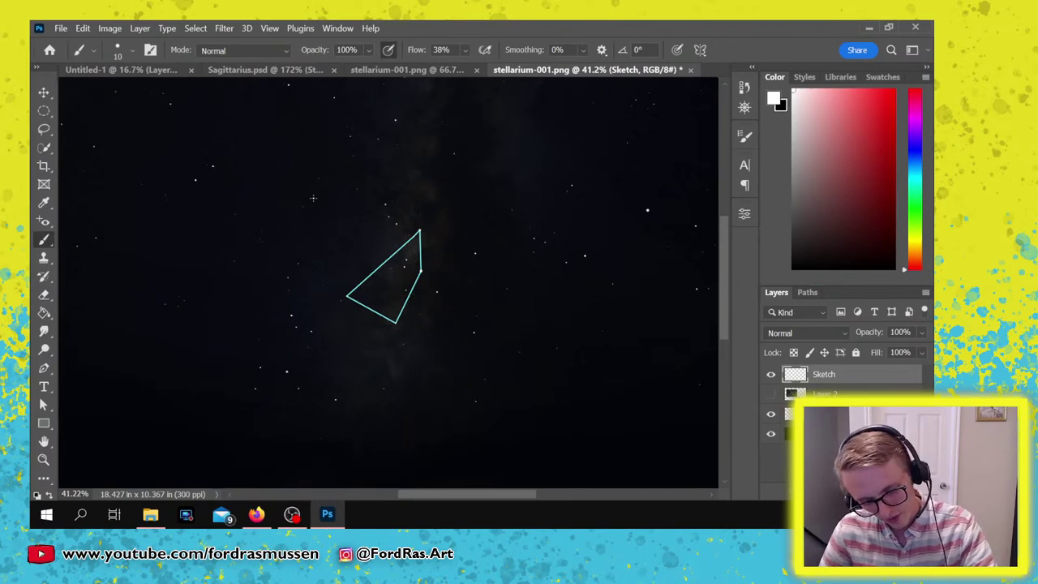
{"action": "mouse_move", "coordinate": [385, 326]}
{"action": "left_mouse_down"}
{"action": "mouse_move", "coordinate": [382, 253]}
{"action": "mouse_move", "coordinate": [411, 218]}
{"action": "mouse_move", "coordinate": [442, 257]}
{"action": "mouse_move", "coordinate": [385, 330]}
{"action": "left_mouse_up"}
{"action": "key", "text": "ctrl+z"}
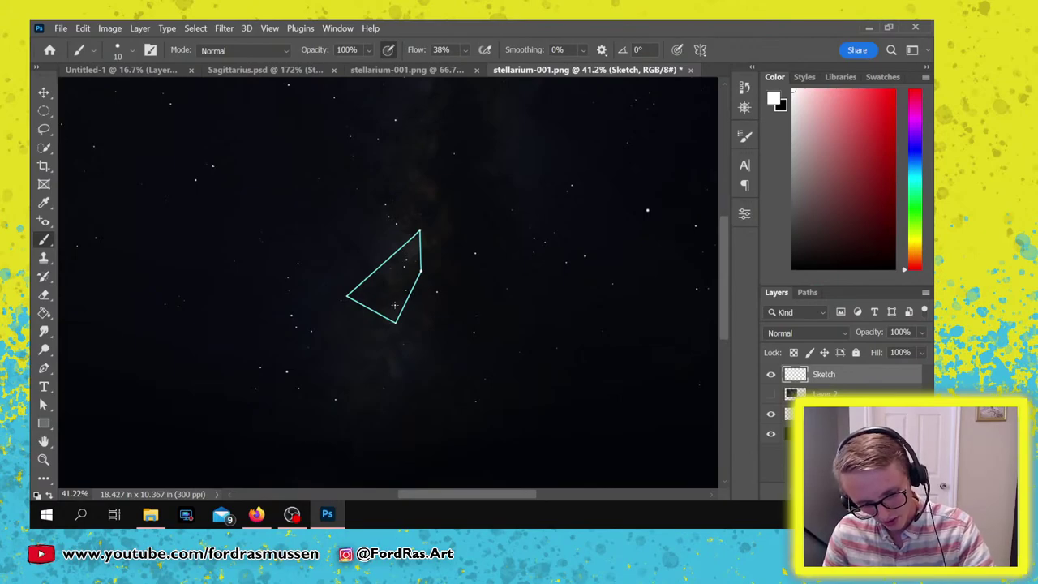
{"action": "mouse_move", "coordinate": [366, 323]}
{"action": "left_mouse_down"}
{"action": "mouse_move", "coordinate": [439, 250]}
{"action": "mouse_move", "coordinate": [419, 230]}
{"action": "mouse_move", "coordinate": [424, 237]}
{"action": "mouse_move", "coordinate": [401, 226]}
{"action": "mouse_move", "coordinate": [378, 238]}
{"action": "mouse_move", "coordinate": [365, 321]}
{"action": "left_mouse_up"}
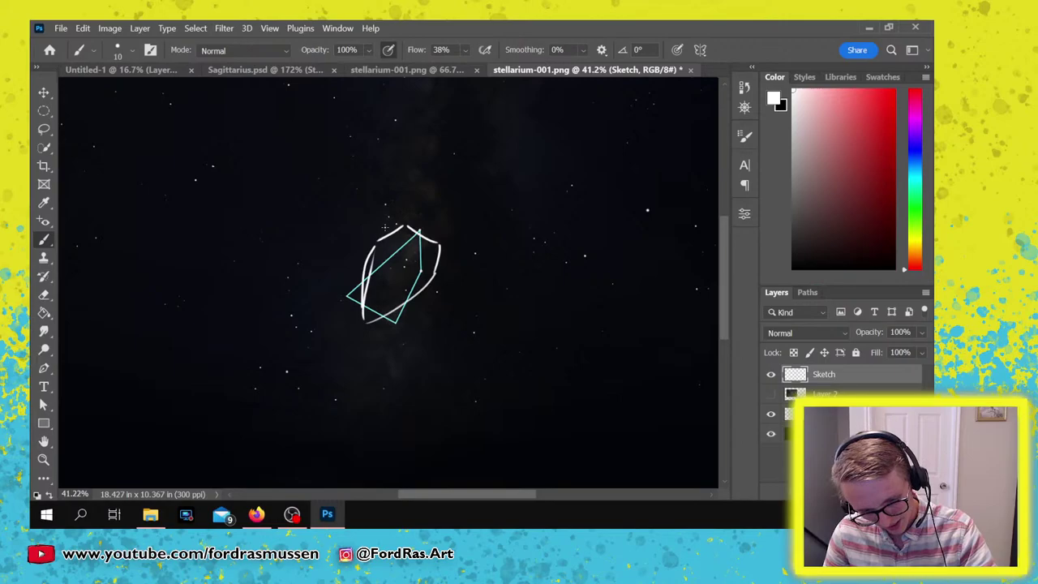
{"action": "key", "text": "ctrl+z"}
{"action": "key", "text": "ctrl+z"}
{"action": "key", "text": "ctrl+z"}
{"action": "key", "text": "ctrl+z"}
{"action": "key", "text": "ctrl+z"}
{"action": "key", "text": "ctrl+z"}
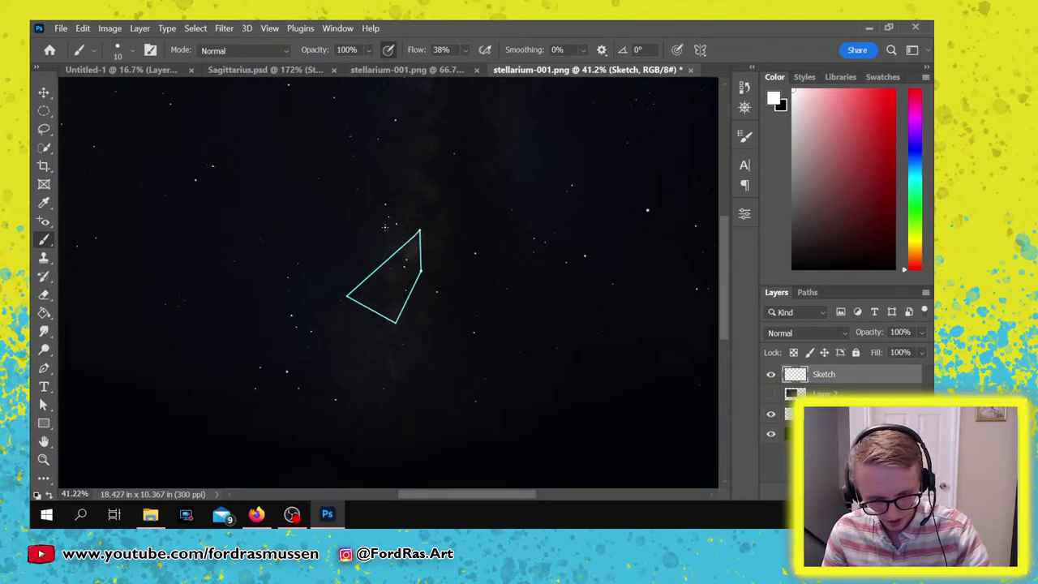
Rotate the canvas view to 154° and sketch a rounded shield outline with a pointed lower tip around the constellation.
{"action": "key", "text": "r"}
{"action": "left_click_drag", "start_coordinate": [348, 256], "coordinate": [394, 195]}
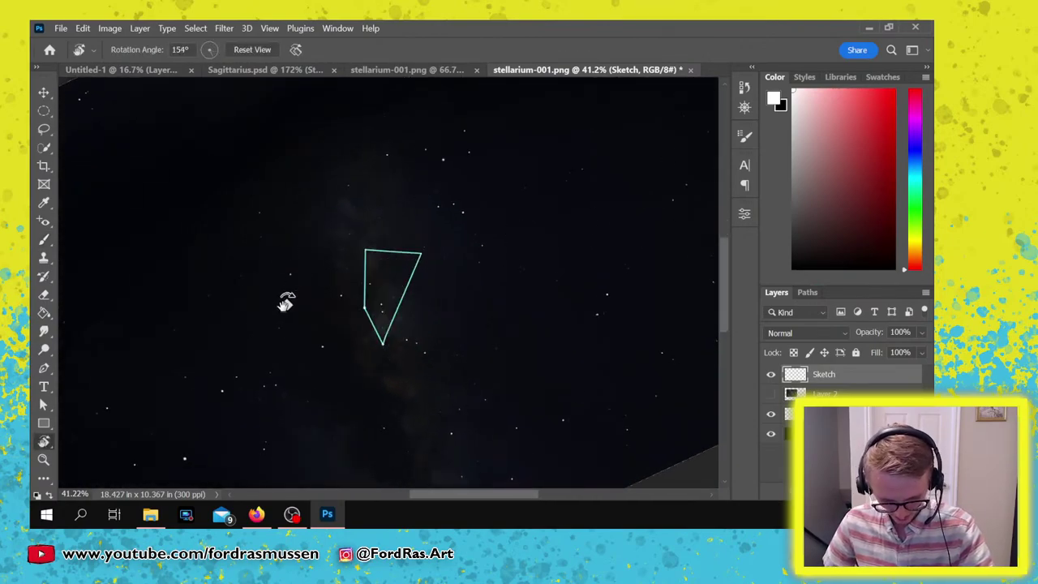
{"action": "key", "text": "b"}
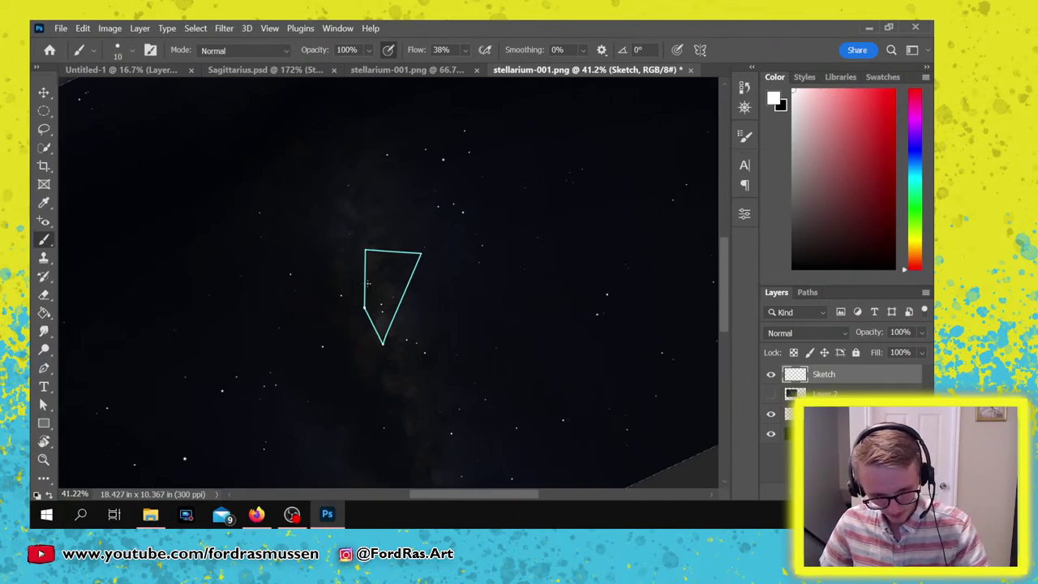
{"action": "mouse_move", "coordinate": [418, 253]}
{"action": "left_mouse_down"}
{"action": "mouse_move", "coordinate": [375, 244]}
{"action": "mouse_move", "coordinate": [353, 270]}
{"action": "mouse_move", "coordinate": [346, 292]}
{"action": "mouse_move", "coordinate": [373, 347]}
{"action": "left_mouse_up"}
{"action": "mouse_move", "coordinate": [425, 277]}
{"action": "left_mouse_down"}
{"action": "mouse_move", "coordinate": [367, 355]}
{"action": "mouse_move", "coordinate": [393, 335]}
{"action": "mouse_move", "coordinate": [371, 355]}
{"action": "mouse_move", "coordinate": [422, 284]}
{"action": "mouse_move", "coordinate": [410, 256]}
{"action": "mouse_move", "coordinate": [384, 248]}
{"action": "mouse_move", "coordinate": [361, 274]}
{"action": "mouse_move", "coordinate": [371, 336]}
{"action": "left_mouse_up"}
{"action": "left_click_drag", "start_coordinate": [357, 279], "coordinate": [369, 335]}
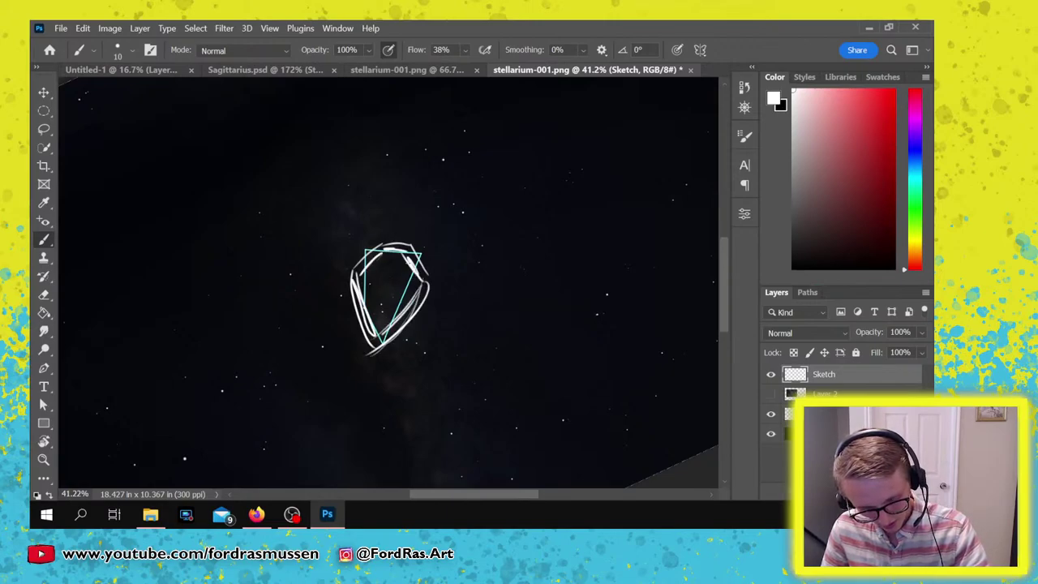
Sketch a small ring emblem in the shield's centre and reinforce its sides and lower tip with extra strokes.
{"action": "mouse_move", "coordinate": [391, 285]}
{"action": "left_mouse_down"}
{"action": "mouse_move", "coordinate": [382, 295]}
{"action": "mouse_move", "coordinate": [390, 285]}
{"action": "left_mouse_up"}
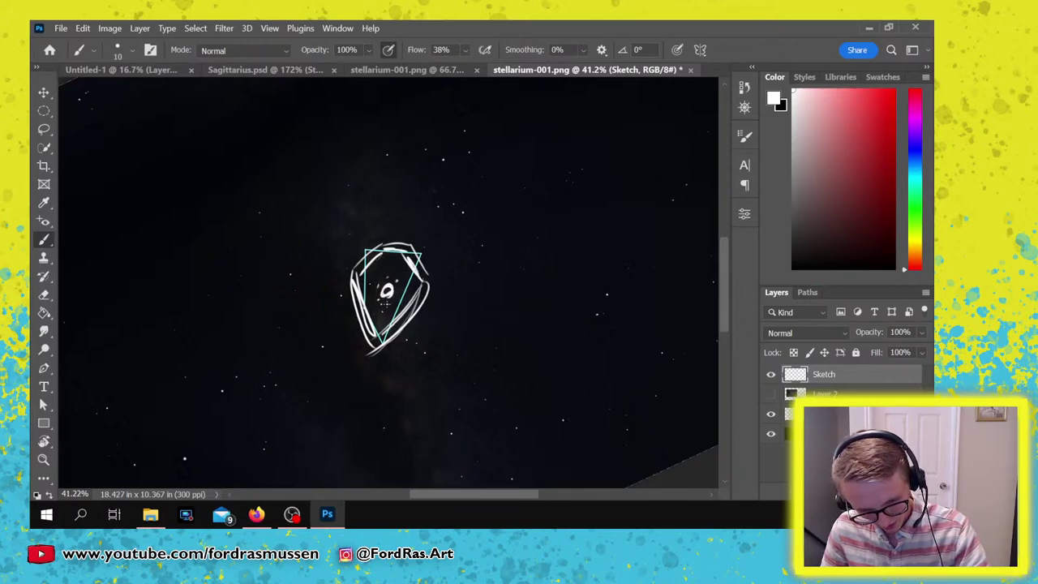
{"action": "left_click_drag", "start_coordinate": [398, 334], "coordinate": [369, 360]}
{"action": "left_click_drag", "start_coordinate": [429, 299], "coordinate": [400, 326]}
{"action": "left_click_drag", "start_coordinate": [369, 333], "coordinate": [366, 362]}
{"action": "left_click_drag", "start_coordinate": [362, 267], "coordinate": [347, 332]}
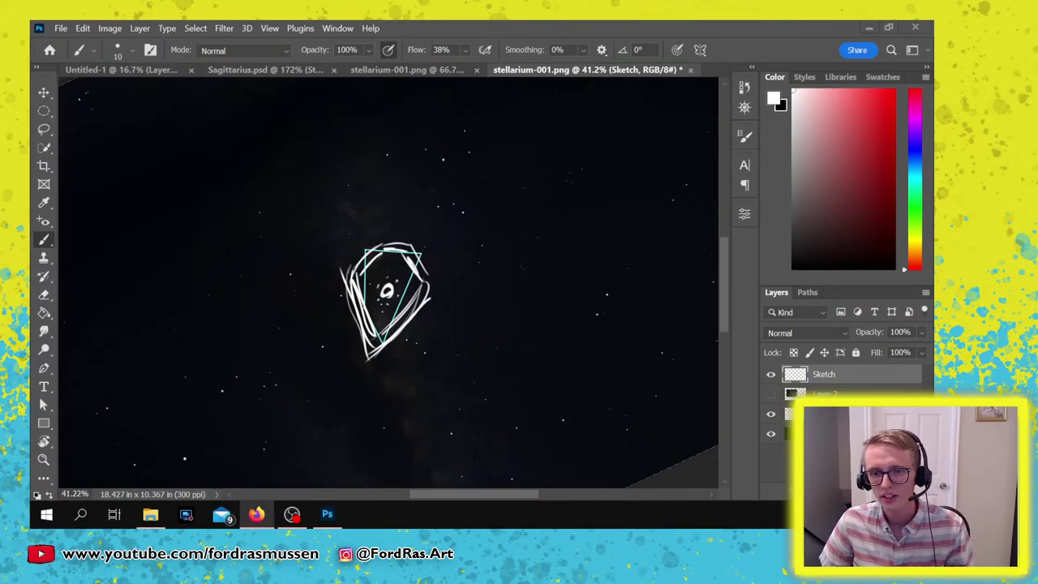
Paste the lion shield picture on a new layer above Sketch, scale it to about 200%, and rotate it about -154° to face upright.
{"action": "left_click", "coordinate": [841, 372]}
{"action": "key", "text": "ctrl+alt+shift+n"}
{"action": "key", "text": "ctrl+v"}
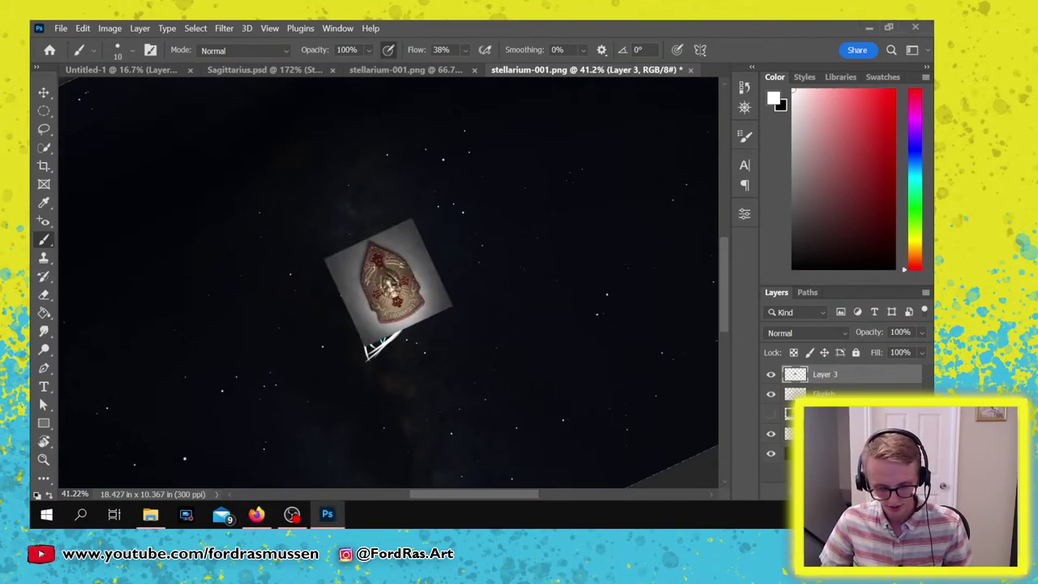
{"action": "key", "text": "ctrl+t"}
{"action": "left_click_drag", "start_coordinate": [484, 315], "coordinate": [260, 169]}
{"action": "left_click_drag", "start_coordinate": [430, 330], "coordinate": [537, 424]}
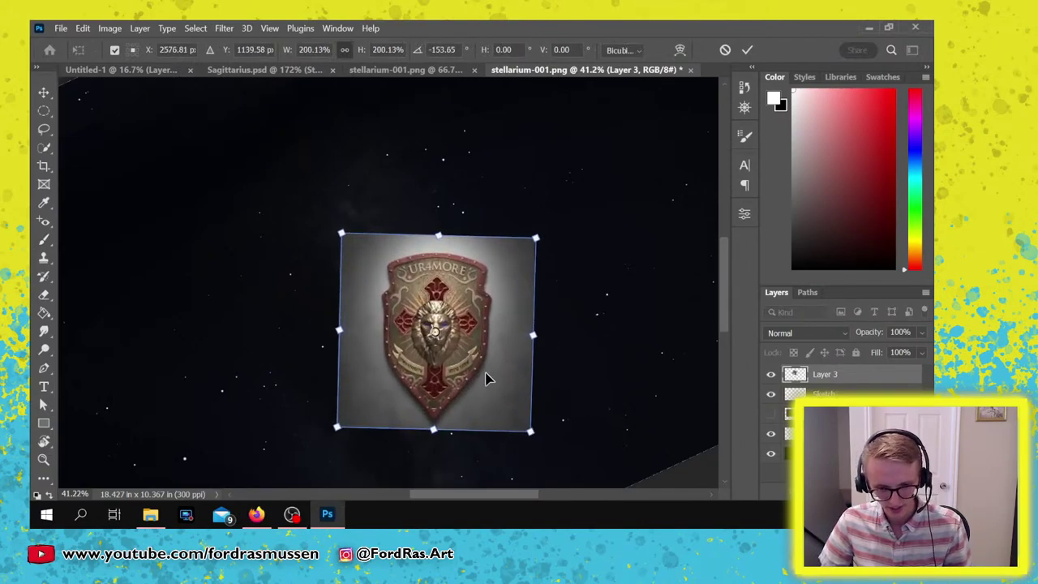
{"action": "key", "text": "Return"}
Move the lion shield reference to the right of the sketched shield so the sketch is uncovered.
{"action": "key", "text": "b"}
{"action": "mouse_move", "coordinate": [474, 375]}
{"action": "left_mouse_down"}
{"action": "mouse_move", "coordinate": [577, 332]}
{"action": "mouse_move", "coordinate": [606, 341]}
{"action": "left_mouse_up"}
{"action": "key", "text": "ctrl+z"}
{"action": "key", "text": "v"}
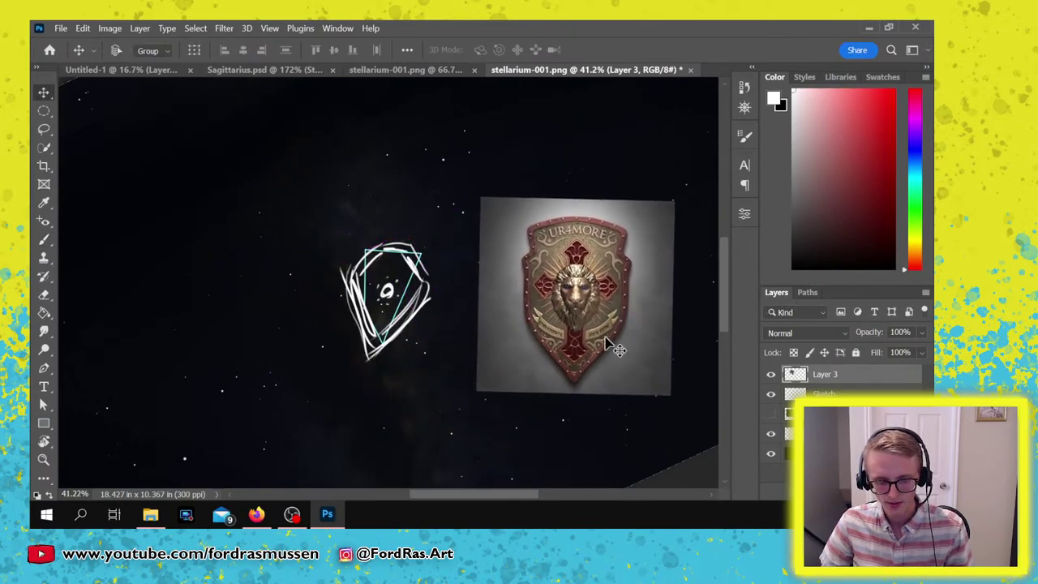
{"action": "mouse_move", "coordinate": [591, 346]}
{"action": "left_mouse_down"}
{"action": "mouse_move", "coordinate": [563, 333]}
{"action": "mouse_move", "coordinate": [591, 348]}
{"action": "left_mouse_up"}
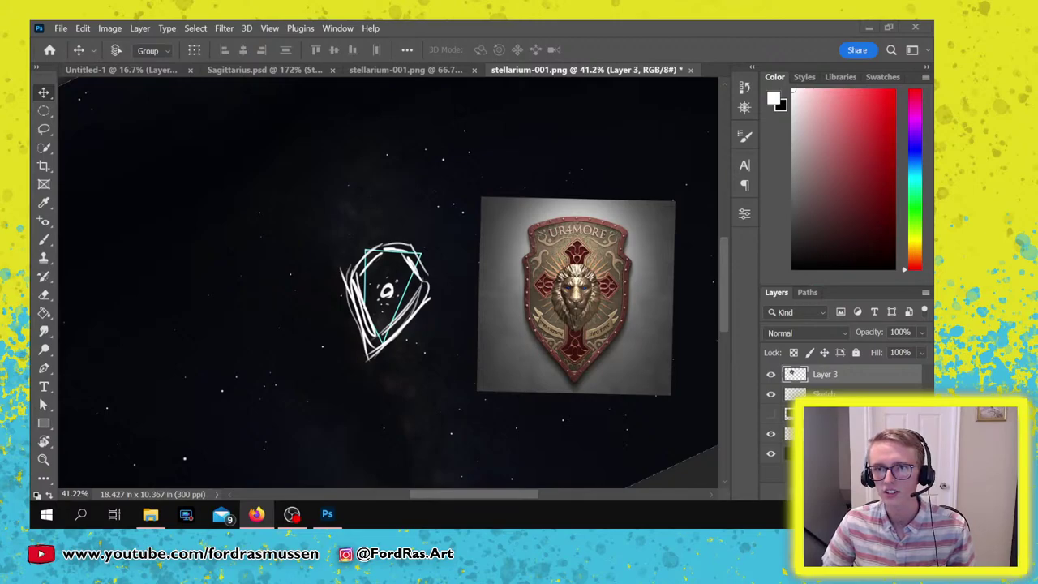
Paste the engraved shield with crossed swords as a new layer, rotate it about -157°, and place it left of the sketched shield.
{"action": "key", "text": "ctrl+v"}
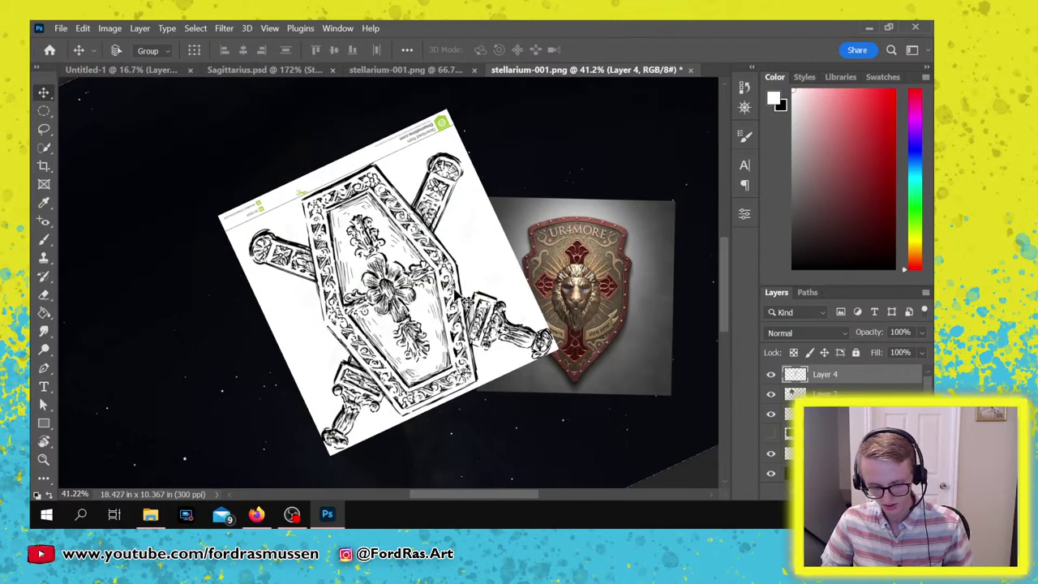
{"action": "key", "text": "ctrl+t"}
{"action": "mouse_move", "coordinate": [560, 345]}
{"action": "left_mouse_down"}
{"action": "mouse_move", "coordinate": [568, 308]}
{"action": "mouse_move", "coordinate": [405, 126]}
{"action": "mouse_move", "coordinate": [320, 178]}
{"action": "mouse_move", "coordinate": [314, 194]}
{"action": "mouse_move", "coordinate": [120, 192]}
{"action": "left_mouse_up"}
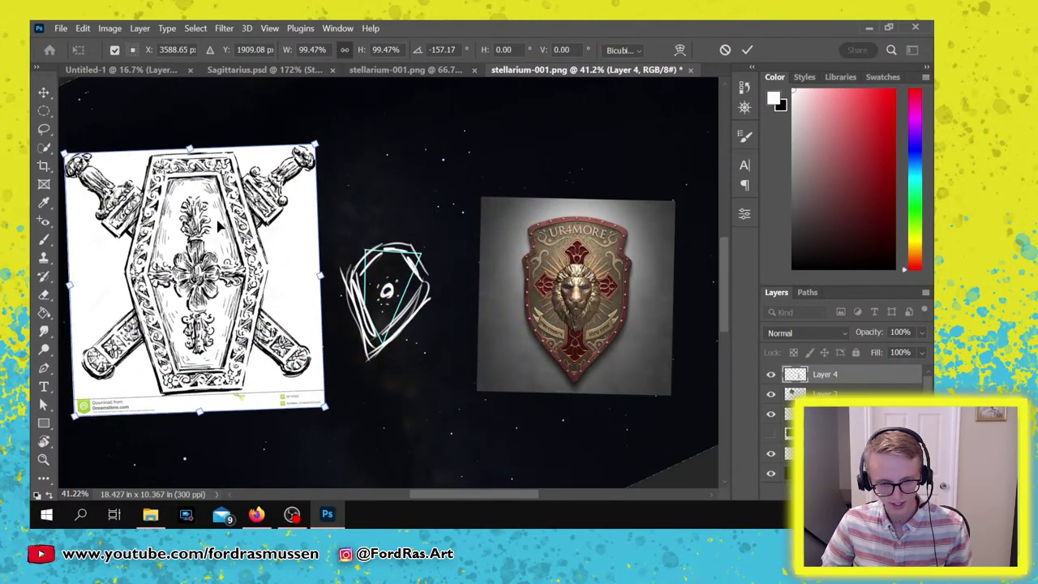
{"action": "key", "text": "Return"}
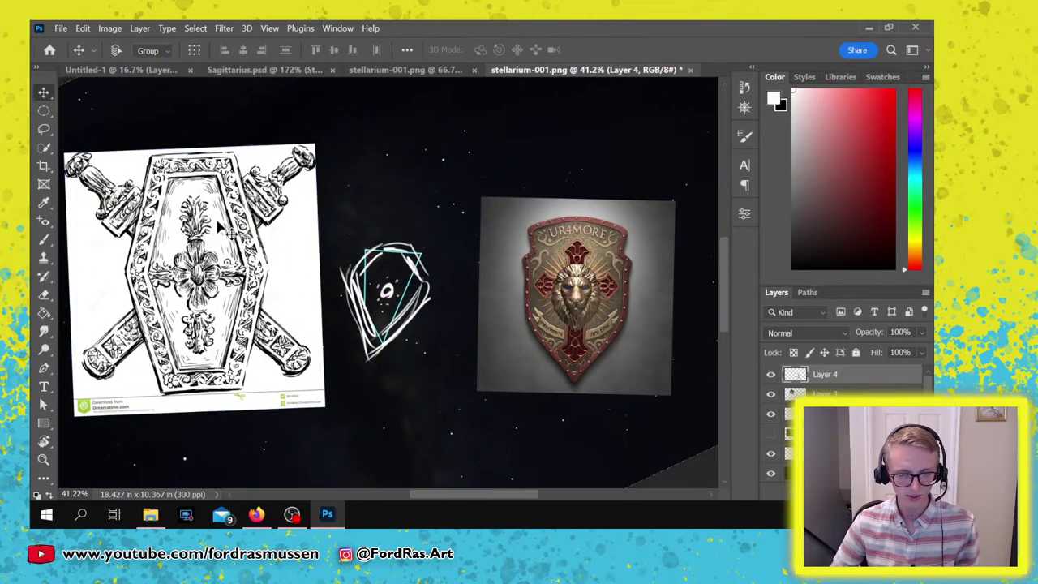
Reset the canvas view rotation to 0° and undo the transformation of the crossed-swords shield picture.
{"action": "key", "text": "r"}
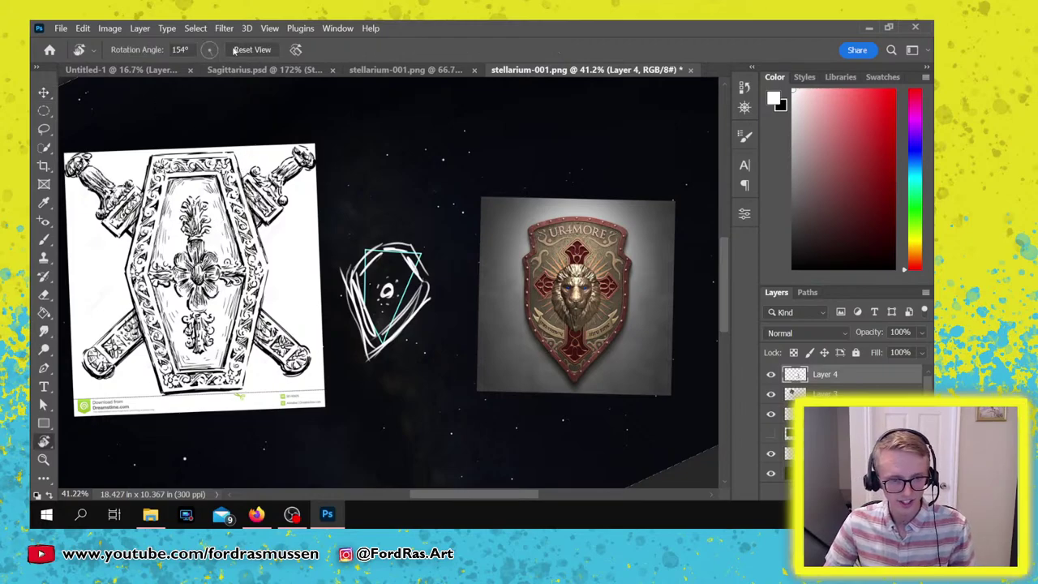
{"action": "left_click", "coordinate": [209, 51]}
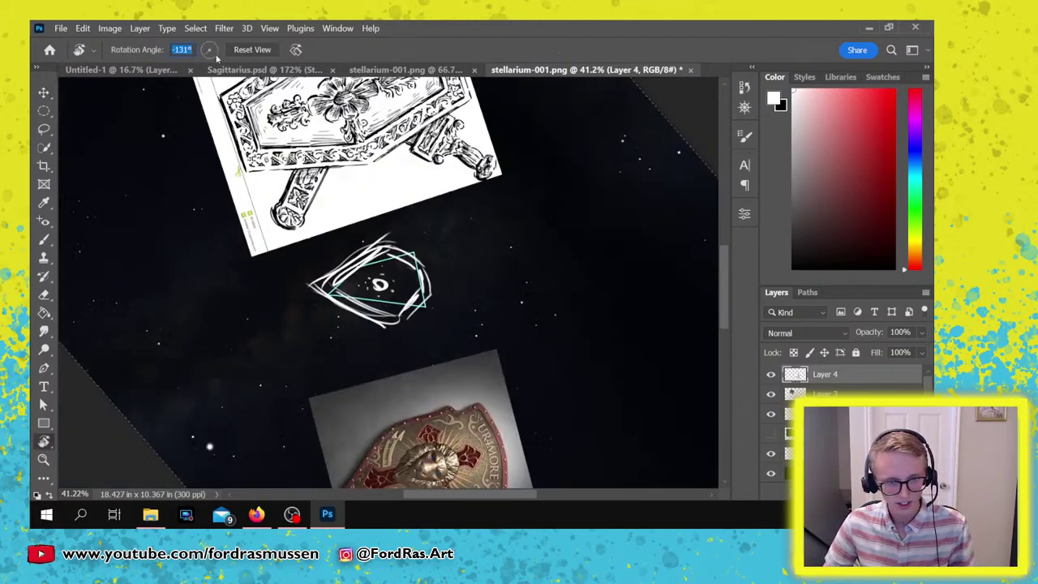
{"action": "left_click", "coordinate": [240, 50]}
{"action": "key", "text": "ctrl+z"}
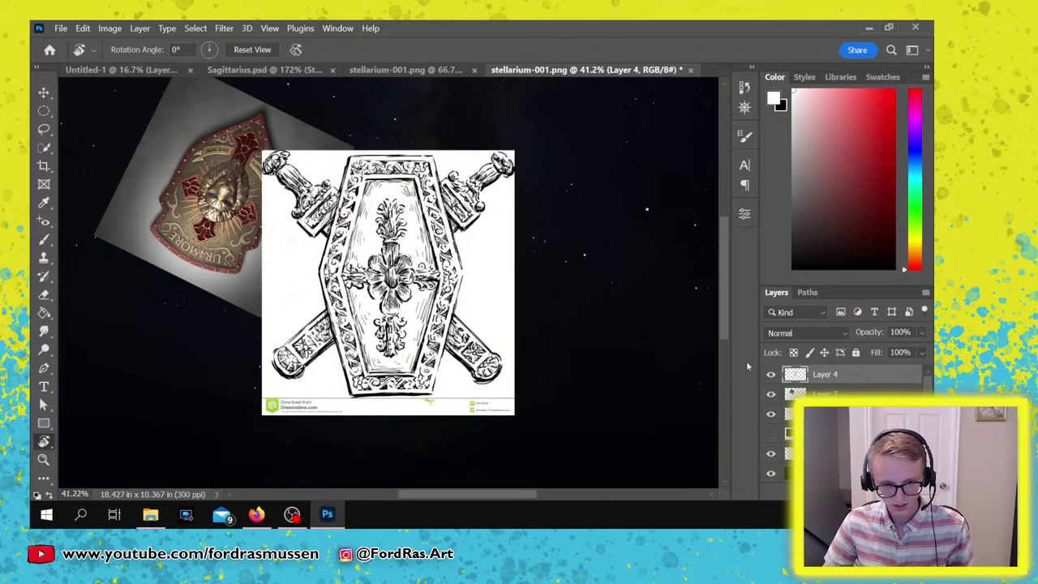
Undo the earlier edits to both reference pictures, and paste the crossed-swords shield again to the right of the sketched shield.
{"action": "key", "text": "ctrl+z"}
{"action": "key", "text": "ctrl+z"}
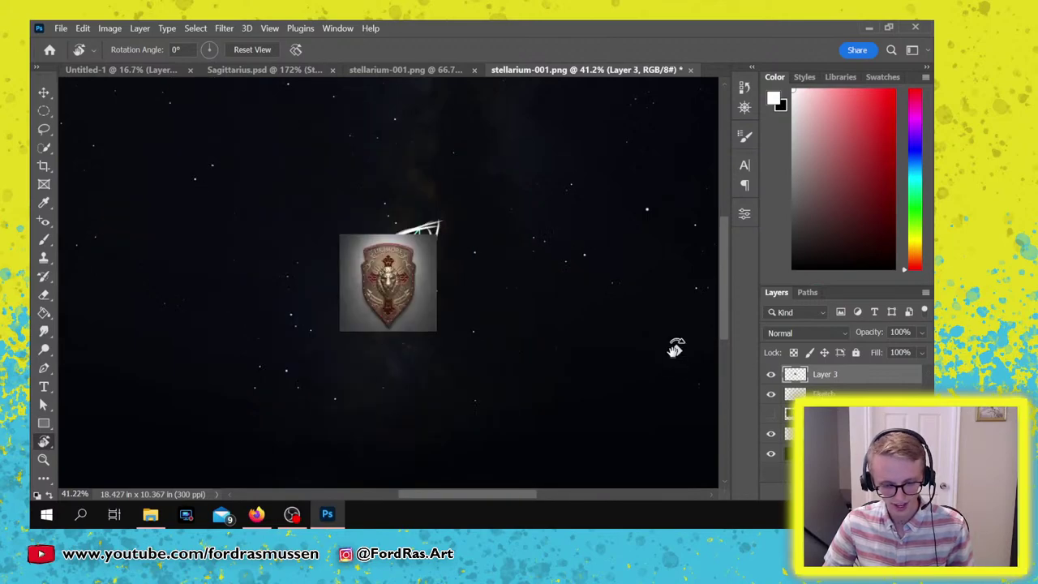
{"action": "key", "text": "ctrl+v"}
{"action": "key", "text": "v"}
{"action": "mouse_move", "coordinate": [437, 259]}
{"action": "left_mouse_down"}
{"action": "mouse_move", "coordinate": [694, 271]}
{"action": "mouse_move", "coordinate": [655, 243]}
{"action": "left_mouse_up"}
Move the lion shield picture to the left of the sketched shield and enlarge it in proportion.
{"action": "left_click_drag", "start_coordinate": [393, 302], "coordinate": [212, 298]}
{"action": "key", "text": "ctrl+t"}
{"action": "left_click_drag", "start_coordinate": [257, 231], "coordinate": [339, 148]}
{"action": "key", "text": "Return"}
{"action": "left_click_drag", "start_coordinate": [314, 198], "coordinate": [245, 209]}
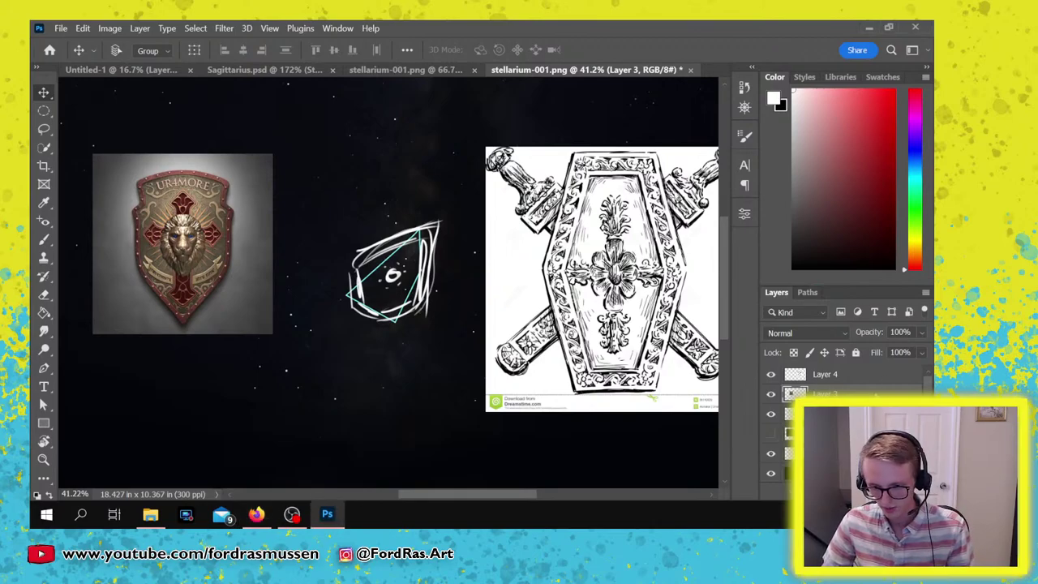
Paste the grey sheet of four shield designs on a new layer and place it in the upper-right corner of the star chart.
{"action": "key", "text": "ctrl+v"}
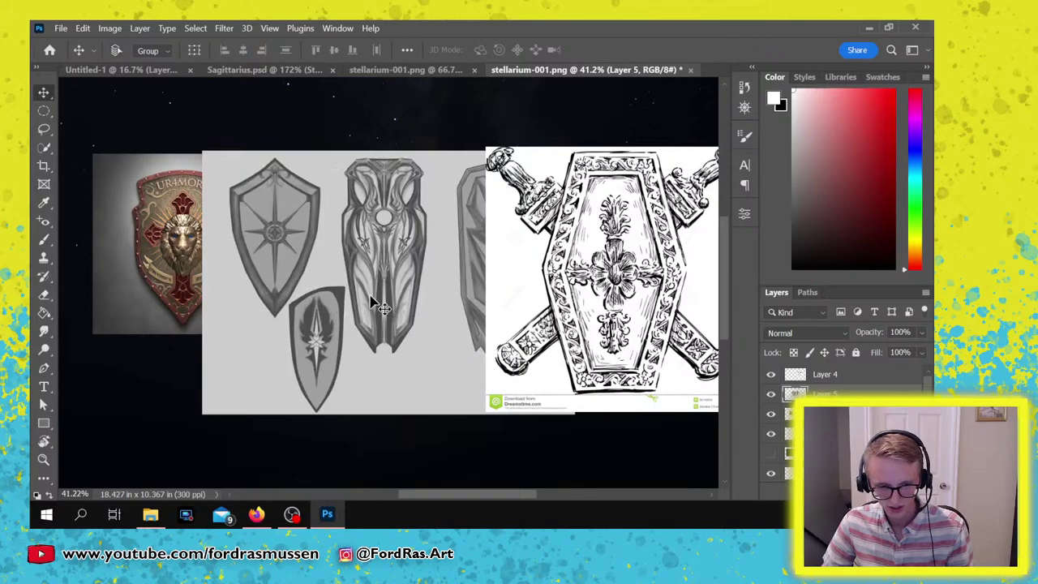
{"action": "left_click_drag", "start_coordinate": [378, 296], "coordinate": [252, 336]}
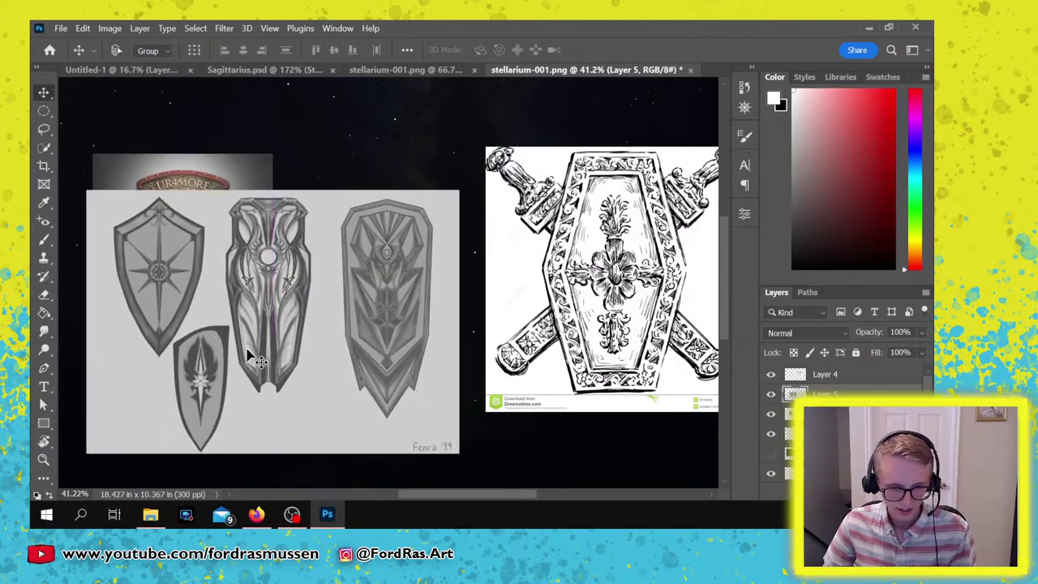
{"action": "left_click_drag", "start_coordinate": [326, 357], "coordinate": [470, 353]}
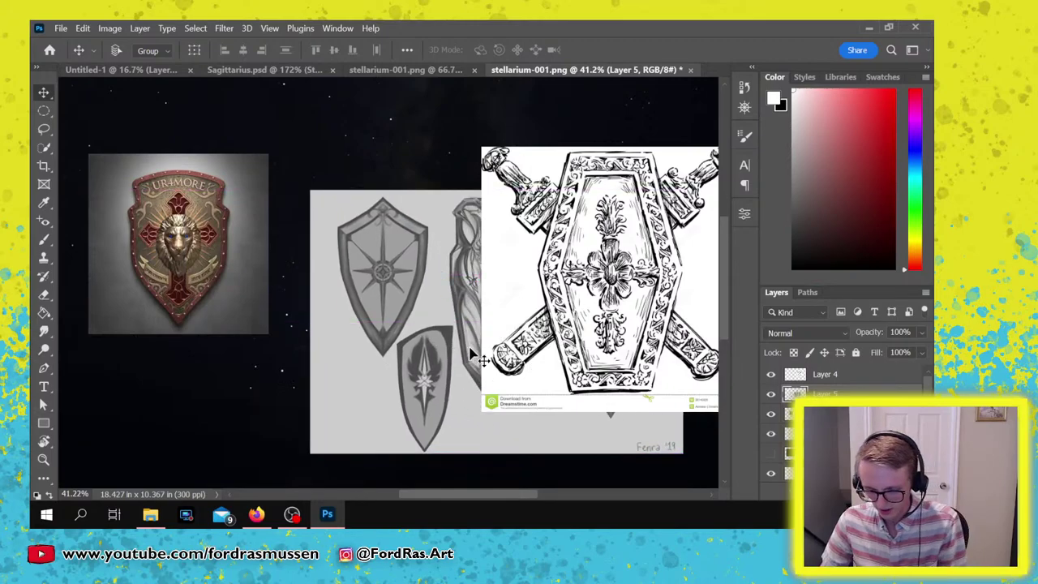
{"action": "key", "text": "f"}
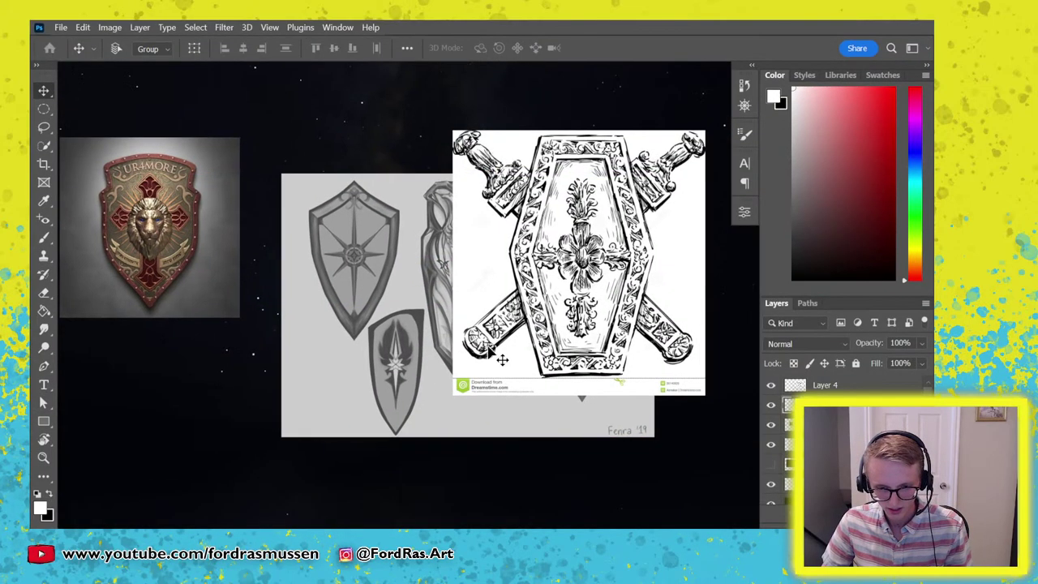
{"action": "key", "text": "ctrl+minus"}
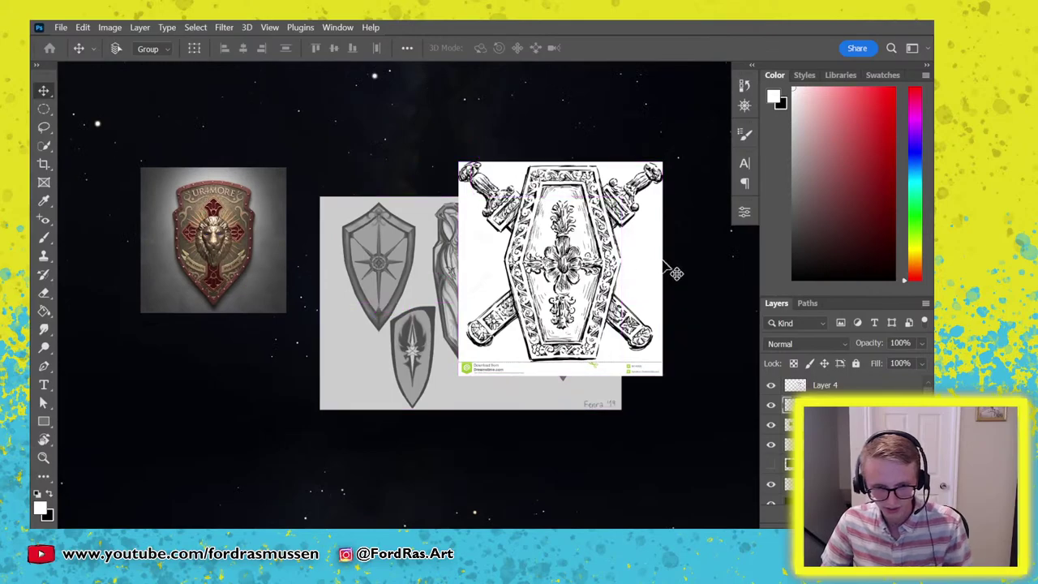
{"action": "scroll", "coordinate": [659, 275], "scroll_direction": "down", "scroll_amount": 1}
{"action": "left_click_drag", "start_coordinate": [563, 227], "coordinate": [703, 115]}
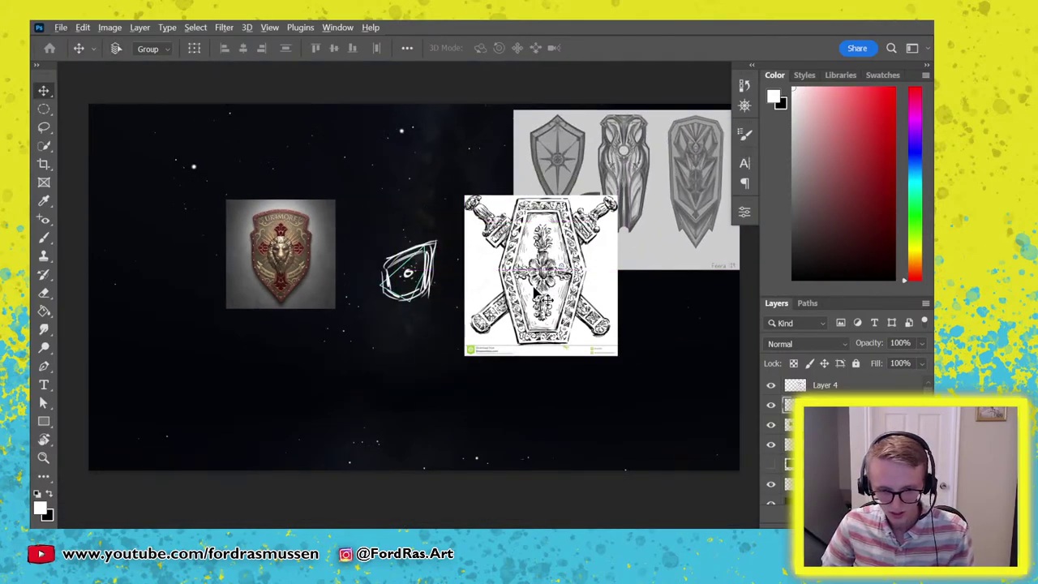
Move the crossed-swords shield to the star chart's lower-right corner and the lion shield to its lower-left corner.
{"action": "key", "text": "ctrl"}
{"action": "mouse_move", "coordinate": [542, 294]}
{"action": "left_mouse_down"}
{"action": "mouse_move", "coordinate": [618, 384]}
{"action": "mouse_move", "coordinate": [648, 375]}
{"action": "left_mouse_up"}
{"action": "left_click_drag", "start_coordinate": [266, 261], "coordinate": [149, 397]}
{"action": "left_click_drag", "start_coordinate": [621, 345], "coordinate": [631, 359]}
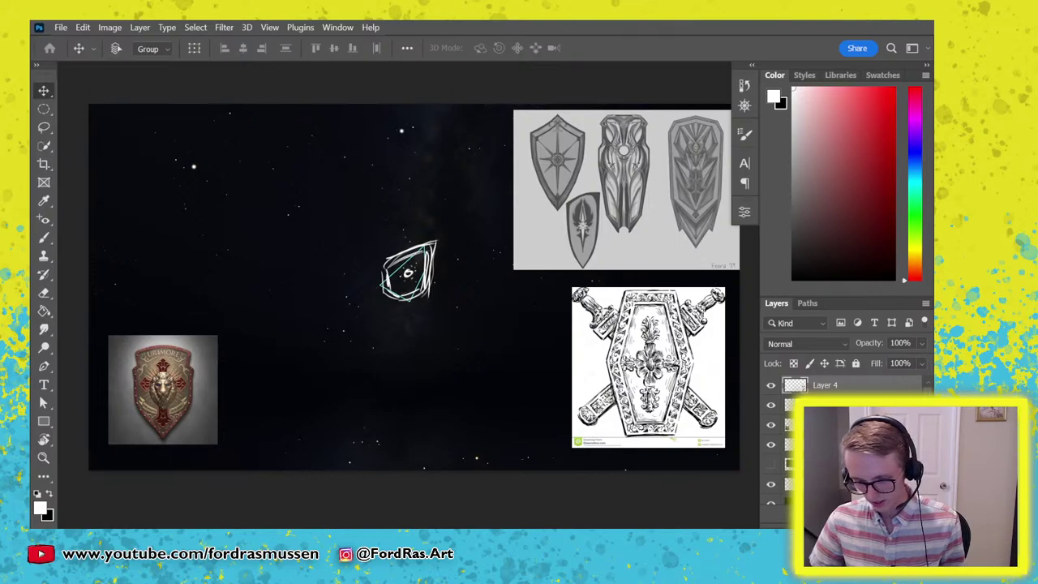
Add a new layer directly above the shield sketch, hide the old sketch, and ready the Brush tool in full-screen view.
{"action": "left_click_drag", "start_coordinate": [829, 387], "coordinate": [828, 442], "text": "alt"}
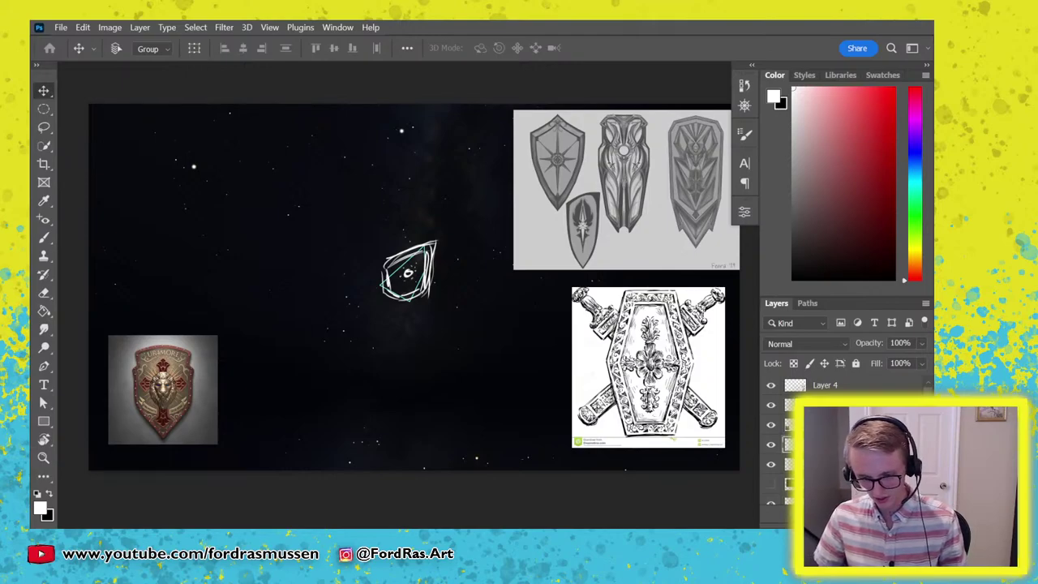
{"action": "left_click", "coordinate": [771, 466]}
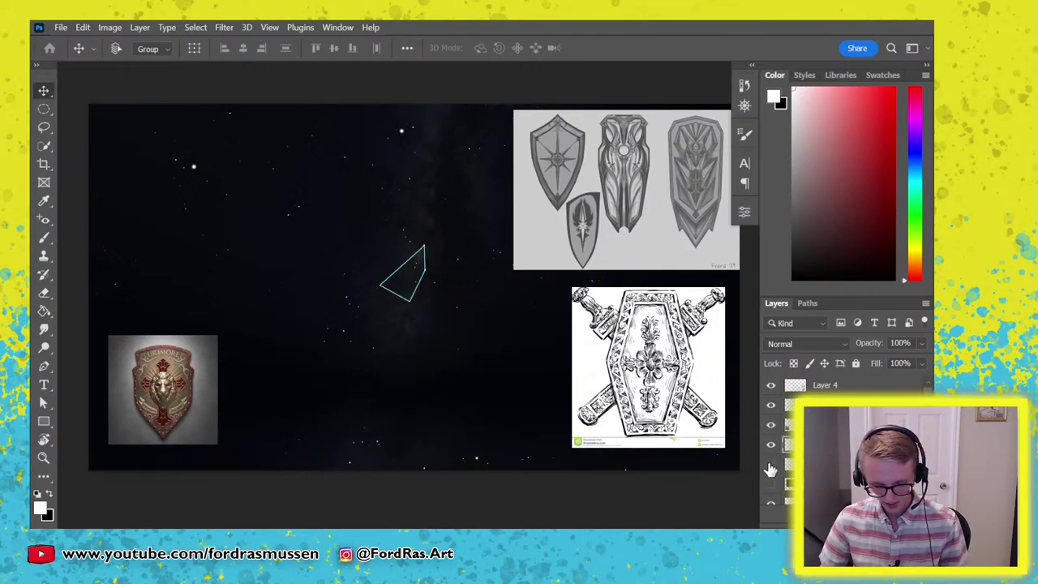
{"action": "key", "text": "b"}
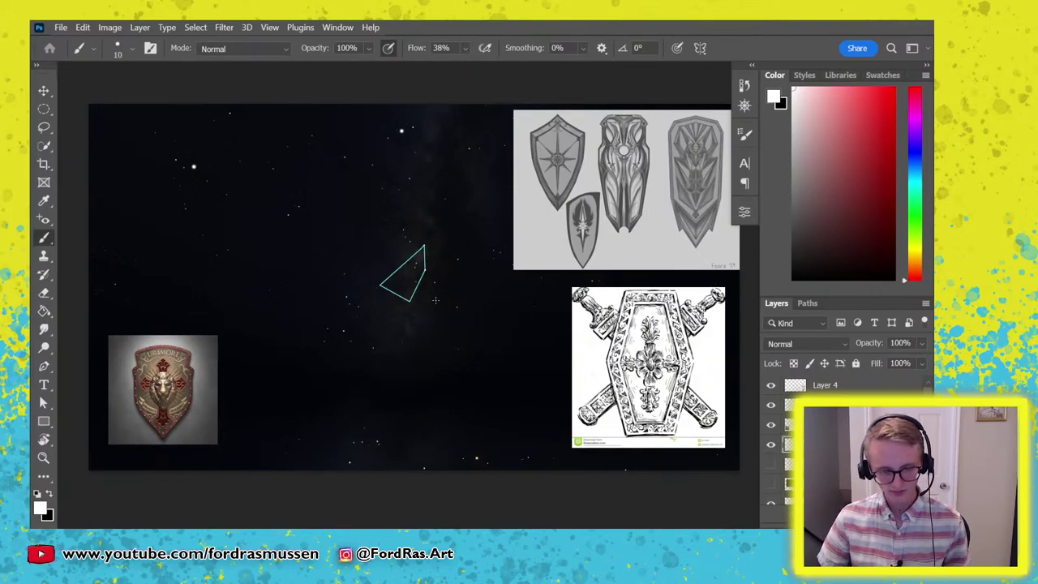
{"action": "scroll", "coordinate": [435, 299], "scroll_direction": "up", "scroll_amount": 1}
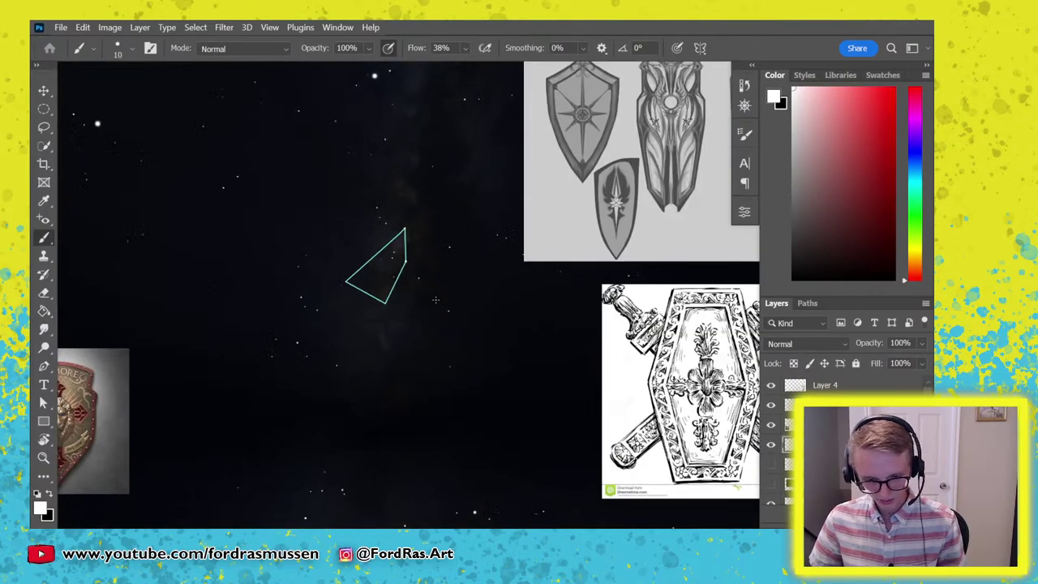
{"action": "scroll", "coordinate": [435, 300], "scroll_direction": "down", "scroll_amount": 2}
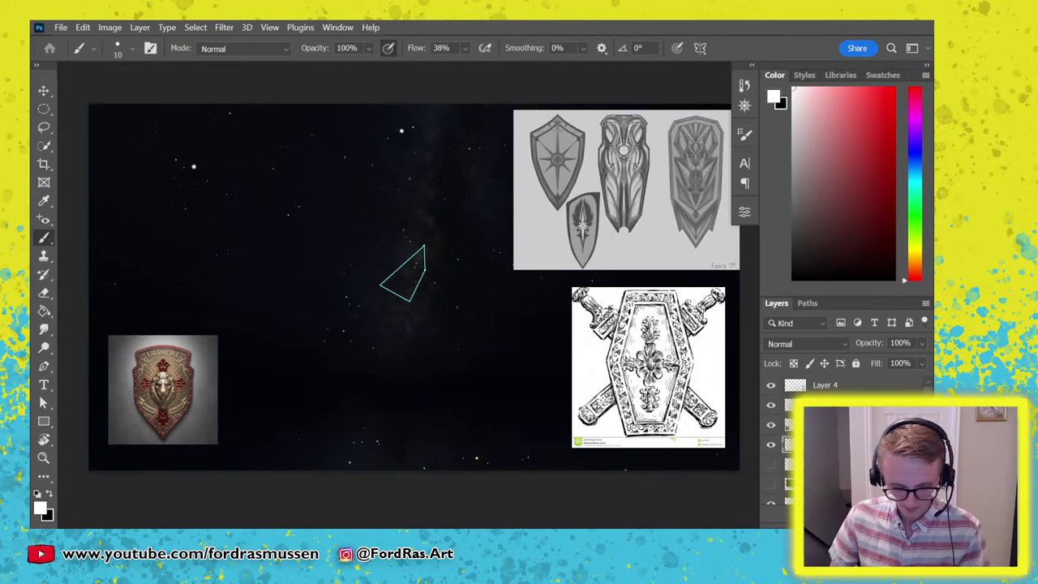
{"action": "key", "text": "f"}
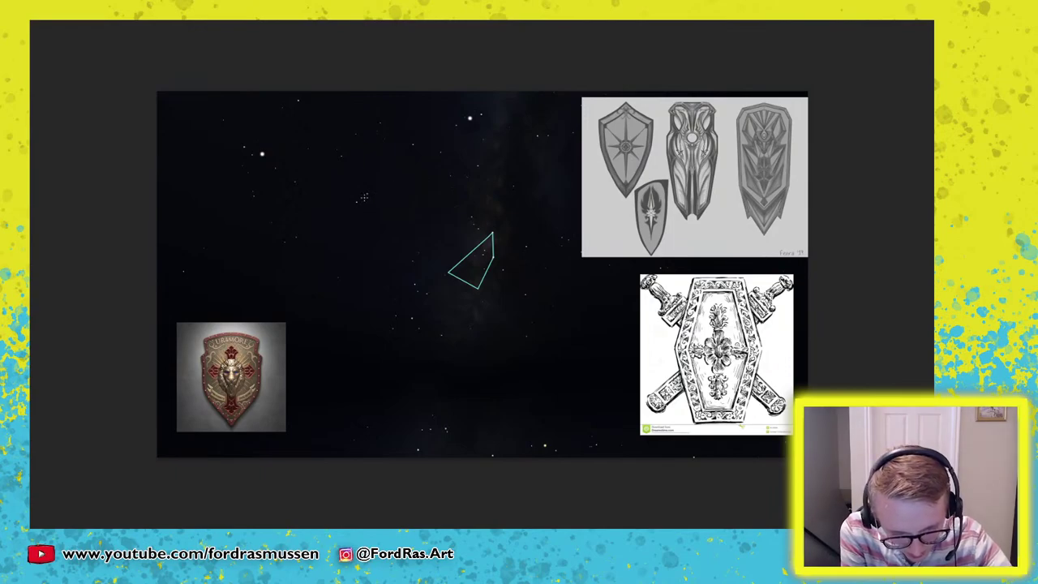
{"action": "mouse_move", "coordinate": [355, 190]}
{"action": "left_mouse_down"}
{"action": "mouse_move", "coordinate": [401, 186]}
{"action": "mouse_move", "coordinate": [355, 193]}
{"action": "mouse_move", "coordinate": [359, 185]}
{"action": "mouse_move", "coordinate": [400, 185]}
{"action": "mouse_move", "coordinate": [400, 195]}
{"action": "mouse_move", "coordinate": [352, 193]}
{"action": "mouse_move", "coordinate": [352, 202]}
{"action": "mouse_move", "coordinate": [406, 200]}
{"action": "mouse_move", "coordinate": [353, 245]}
{"action": "left_mouse_up"}
{"action": "mouse_move", "coordinate": [397, 209]}
{"action": "left_mouse_down"}
{"action": "mouse_move", "coordinate": [398, 247]}
{"action": "mouse_move", "coordinate": [372, 271]}
{"action": "mouse_move", "coordinate": [397, 243]}
{"action": "left_mouse_up"}
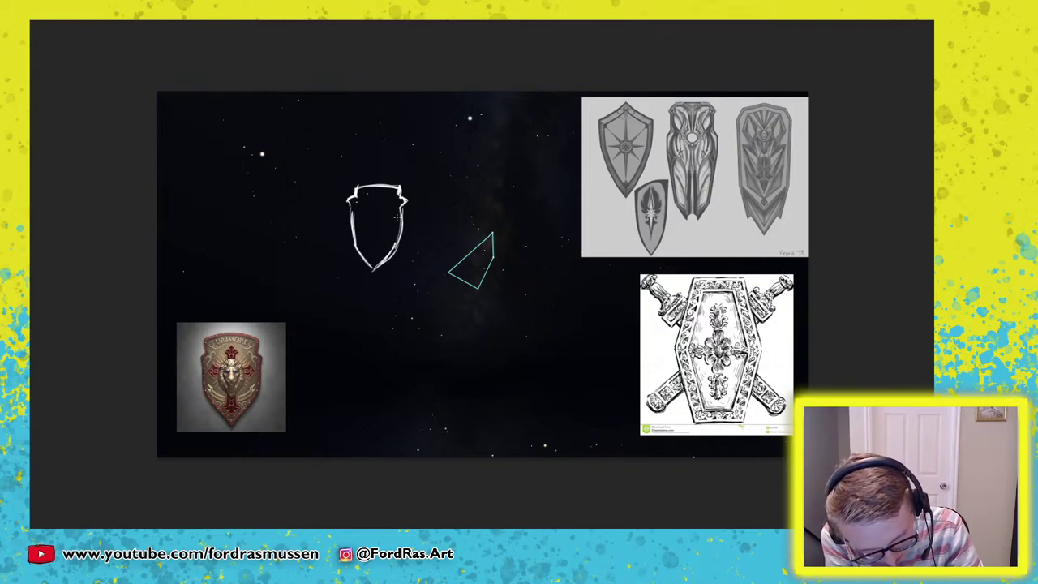
{"action": "key", "text": "ctrl+z"}
{"action": "key", "text": "ctrl+z"}
{"action": "key", "text": "ctrl+z"}
{"action": "key", "text": "ctrl+z"}
{"action": "key", "text": "ctrl+z"}
{"action": "key", "text": "ctrl+z"}
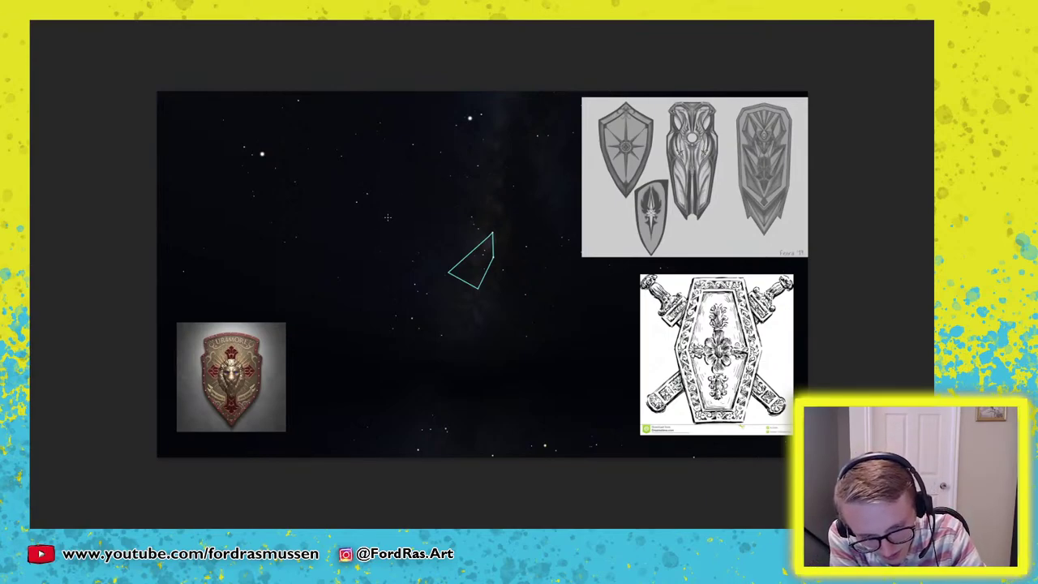
{"action": "mouse_move", "coordinate": [409, 210]}
{"action": "left_mouse_down"}
{"action": "mouse_move", "coordinate": [383, 211]}
{"action": "mouse_move", "coordinate": [369, 232]}
{"action": "left_mouse_up"}
{"action": "key", "text": "ctrl+z"}
{"action": "key", "text": "ctrl+z"}
Sketch a new white shield outline with a peaked top and a pointed base, left of the constellation lines.
{"action": "mouse_move", "coordinate": [390, 217]}
{"action": "left_mouse_down"}
{"action": "mouse_move", "coordinate": [366, 247]}
{"action": "mouse_move", "coordinate": [416, 250]}
{"action": "left_mouse_up"}
{"action": "mouse_move", "coordinate": [391, 216]}
{"action": "left_mouse_down"}
{"action": "mouse_move", "coordinate": [358, 245]}
{"action": "mouse_move", "coordinate": [423, 248]}
{"action": "mouse_move", "coordinate": [356, 245]}
{"action": "mouse_move", "coordinate": [375, 301]}
{"action": "left_mouse_up"}
{"action": "left_click_drag", "start_coordinate": [357, 243], "coordinate": [381, 317]}
{"action": "left_click_drag", "start_coordinate": [363, 284], "coordinate": [381, 327]}
{"action": "mouse_move", "coordinate": [423, 242]}
{"action": "left_mouse_down"}
{"action": "mouse_move", "coordinate": [378, 331]}
{"action": "mouse_move", "coordinate": [395, 303]}
{"action": "left_mouse_up"}
{"action": "left_click_drag", "start_coordinate": [356, 274], "coordinate": [379, 318]}
{"action": "left_click_drag", "start_coordinate": [350, 248], "coordinate": [381, 329]}
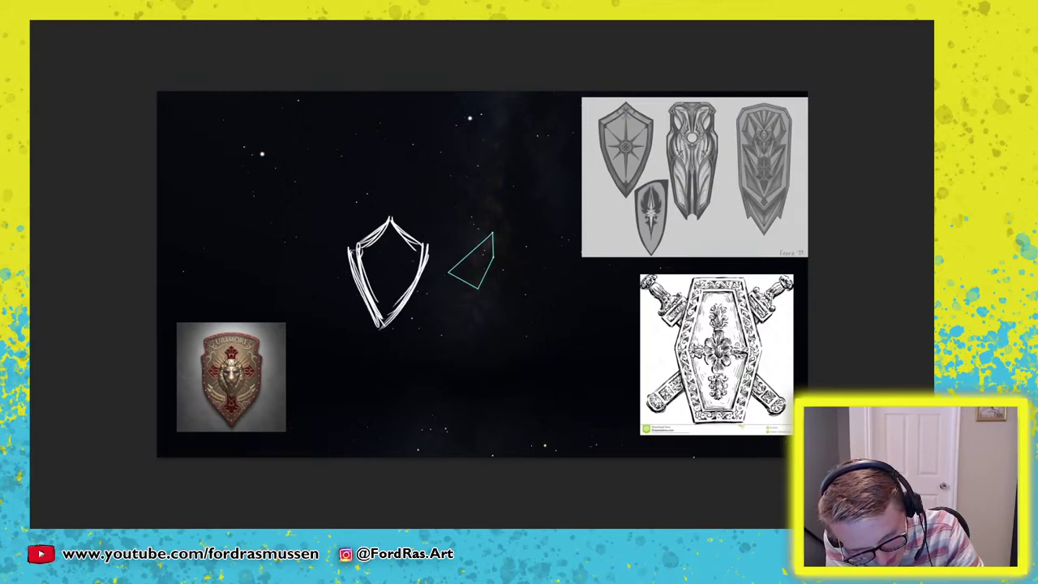
{"action": "left_click_drag", "start_coordinate": [351, 258], "coordinate": [385, 329]}
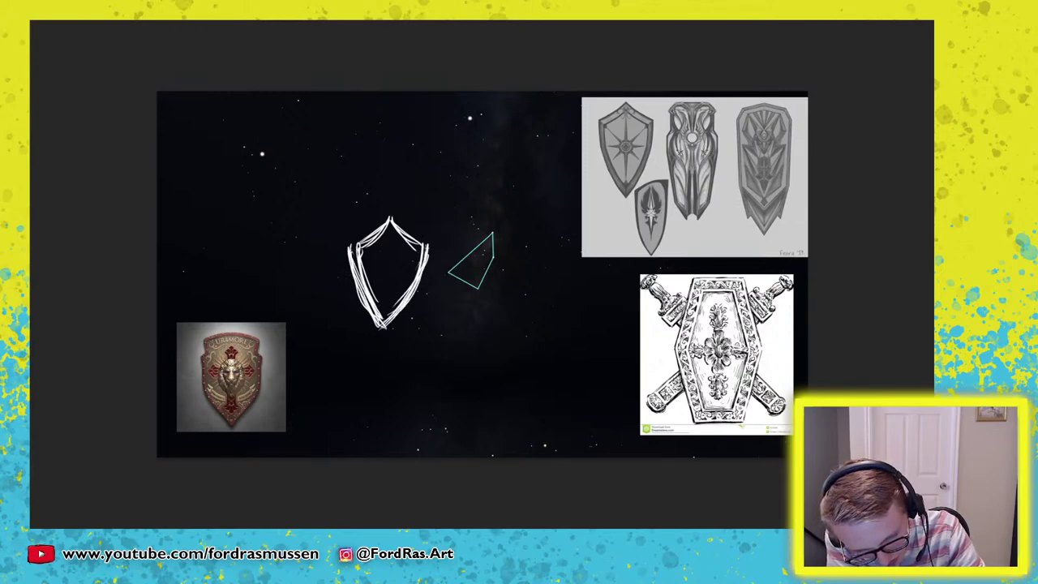
{"action": "mouse_move", "coordinate": [352, 244]}
{"action": "left_mouse_down"}
{"action": "mouse_move", "coordinate": [387, 215]}
{"action": "mouse_move", "coordinate": [427, 245]}
{"action": "mouse_move", "coordinate": [416, 239]}
{"action": "left_mouse_up"}
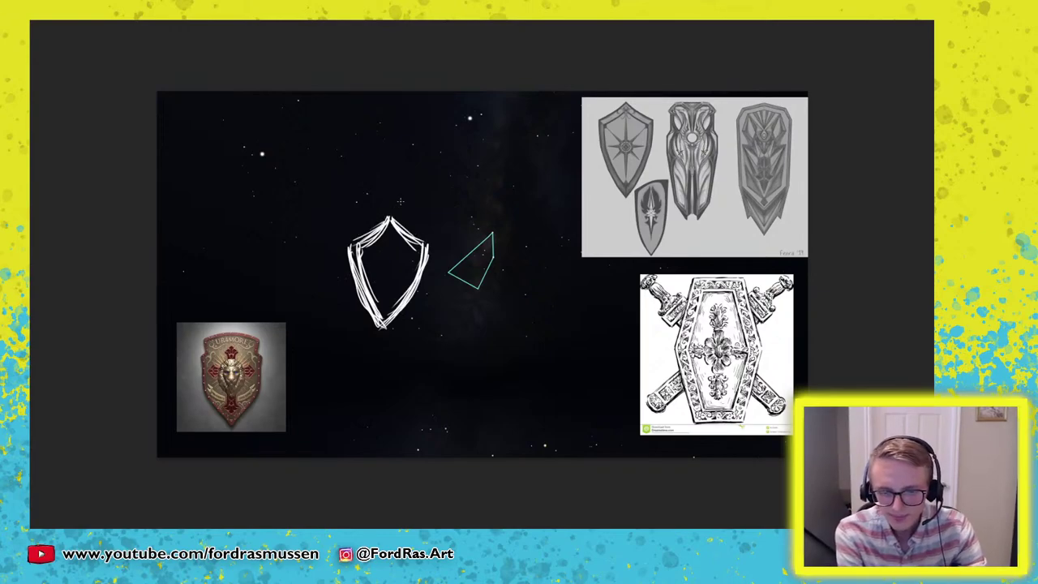
{"action": "left_click_drag", "start_coordinate": [354, 243], "coordinate": [386, 217]}
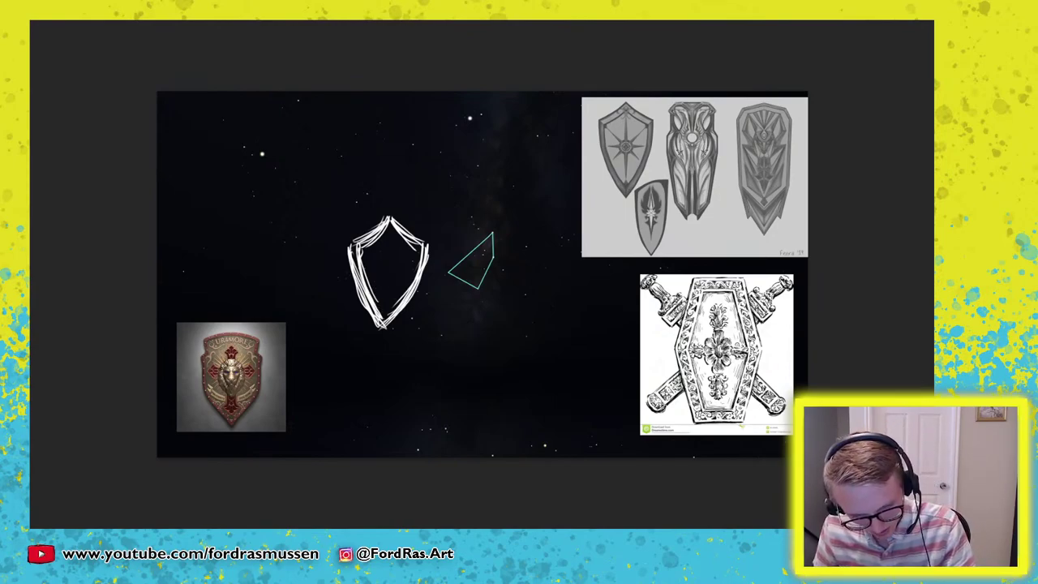
Undo the stroke inside the shield and erase the rough inner strokes to thin the outline.
{"action": "mouse_move", "coordinate": [365, 273]}
{"action": "left_mouse_down"}
{"action": "mouse_move", "coordinate": [351, 311]}
{"action": "mouse_move", "coordinate": [342, 264]}
{"action": "mouse_move", "coordinate": [354, 276]}
{"action": "mouse_move", "coordinate": [363, 262]}
{"action": "mouse_move", "coordinate": [380, 311]}
{"action": "mouse_move", "coordinate": [357, 240]}
{"action": "mouse_move", "coordinate": [383, 231]}
{"action": "mouse_move", "coordinate": [414, 252]}
{"action": "left_mouse_up"}
{"action": "key", "text": "ctrl+z"}
{"action": "key", "text": "e"}
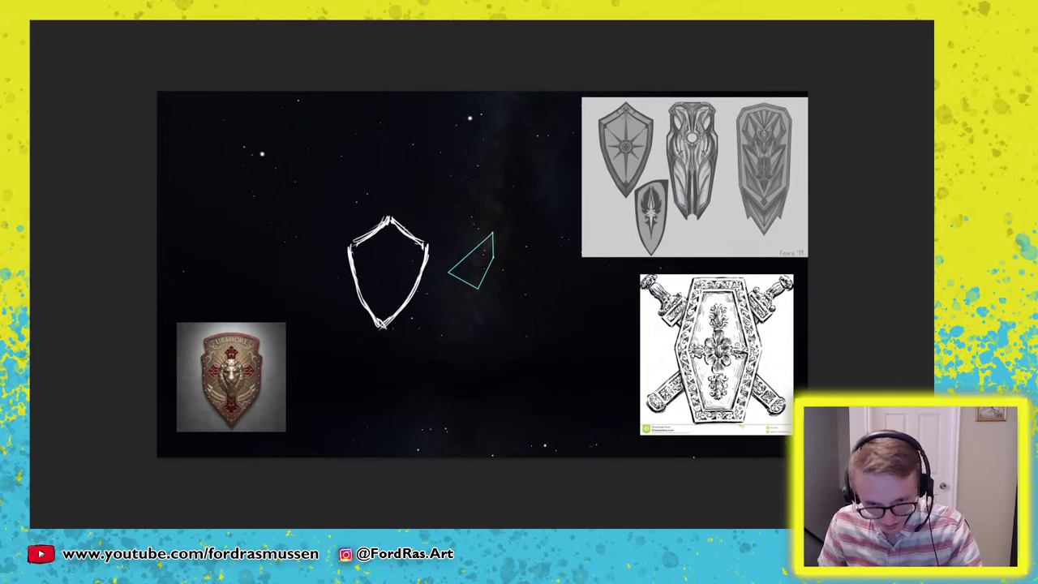
Draw a second outline just inside the shield's edge to form a rim, and strengthen the outer edge.
{"action": "mouse_move", "coordinate": [384, 315]}
{"action": "left_mouse_down"}
{"action": "mouse_move", "coordinate": [420, 248]}
{"action": "mouse_move", "coordinate": [386, 229]}
{"action": "mouse_move", "coordinate": [357, 248]}
{"action": "mouse_move", "coordinate": [381, 316]}
{"action": "left_mouse_up"}
{"action": "left_click_drag", "start_coordinate": [356, 253], "coordinate": [381, 318]}
{"action": "left_click_drag", "start_coordinate": [348, 261], "coordinate": [380, 327]}
{"action": "left_click_drag", "start_coordinate": [358, 251], "coordinate": [366, 297]}
{"action": "left_click_drag", "start_coordinate": [350, 245], "coordinate": [365, 238]}
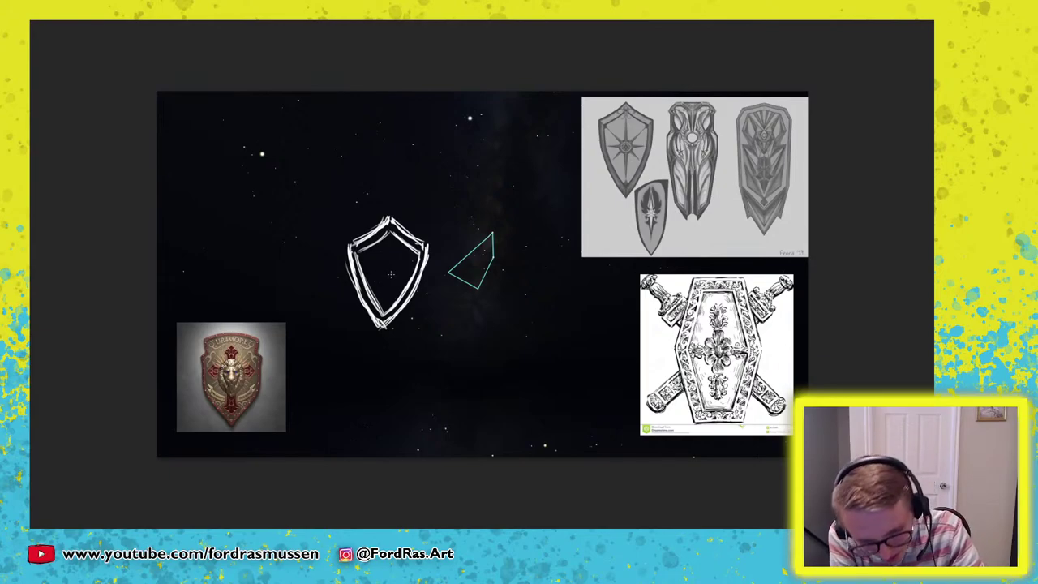
Draw a round boss at the shield's centre with tapered star rays reaching out to the rim.
{"action": "left_click_drag", "start_coordinate": [389, 262], "coordinate": [387, 273]}
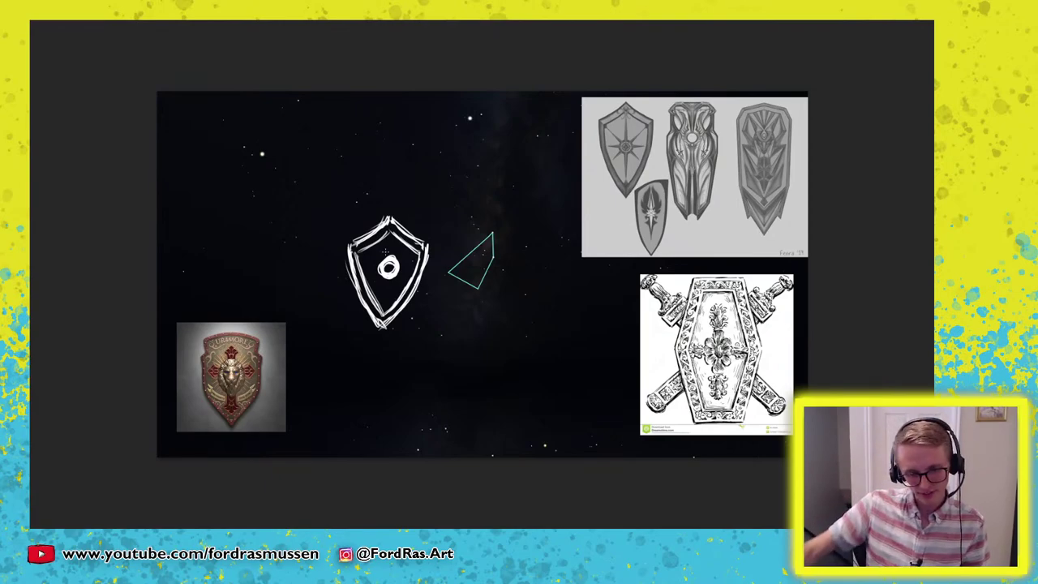
{"action": "mouse_move", "coordinate": [389, 267]}
{"action": "left_mouse_down"}
{"action": "mouse_move", "coordinate": [383, 274]}
{"action": "mouse_move", "coordinate": [397, 273]}
{"action": "mouse_move", "coordinate": [381, 272]}
{"action": "left_mouse_up"}
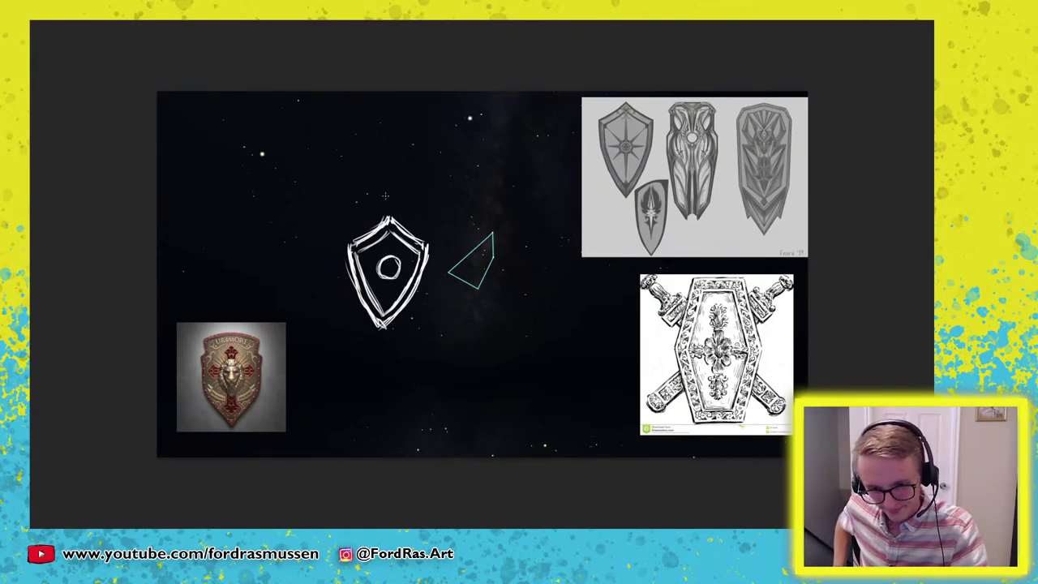
{"action": "mouse_move", "coordinate": [390, 237]}
{"action": "left_mouse_down"}
{"action": "mouse_move", "coordinate": [413, 257]}
{"action": "mouse_move", "coordinate": [405, 261]}
{"action": "mouse_move", "coordinate": [415, 275]}
{"action": "mouse_move", "coordinate": [355, 253]}
{"action": "mouse_move", "coordinate": [377, 266]}
{"action": "left_mouse_up"}
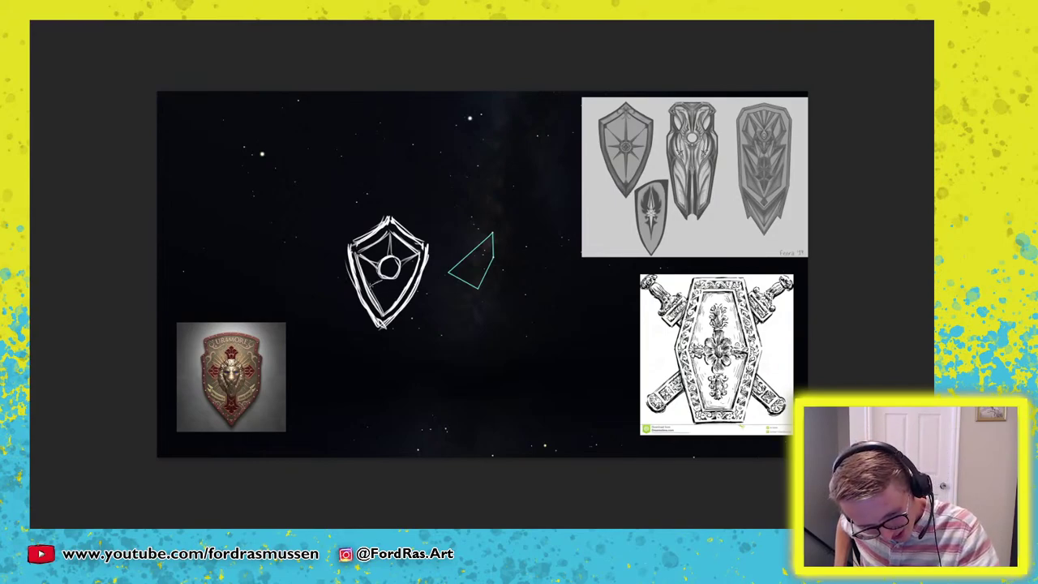
{"action": "mouse_move", "coordinate": [384, 288]}
{"action": "left_mouse_down"}
{"action": "mouse_move", "coordinate": [385, 313]}
{"action": "mouse_move", "coordinate": [405, 285]}
{"action": "left_mouse_up"}
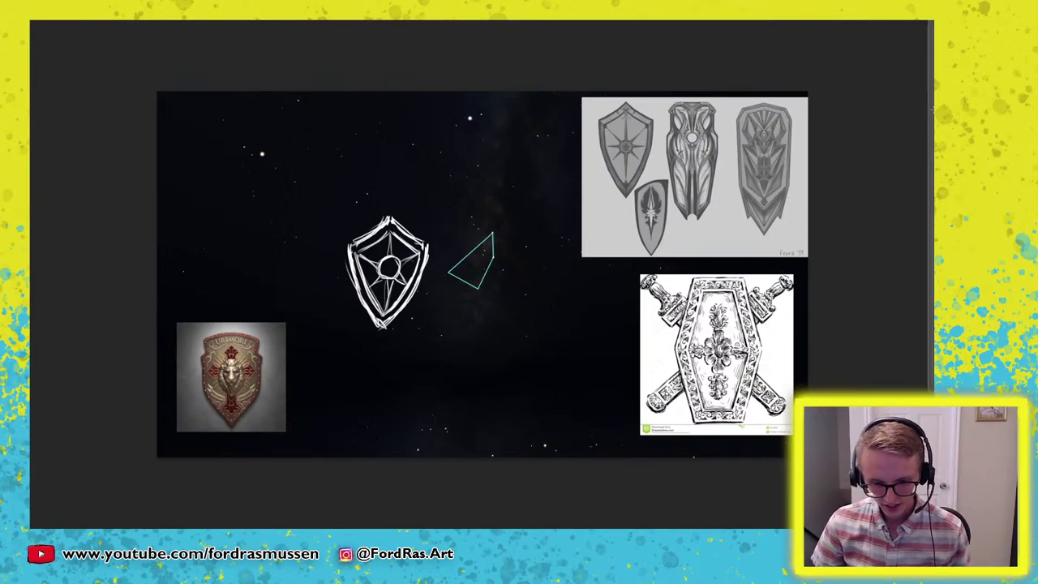
Lower the new shield sketch layer's opacity to 30% and add a new empty layer above it.
{"action": "mouse_move", "coordinate": [931, 111]}
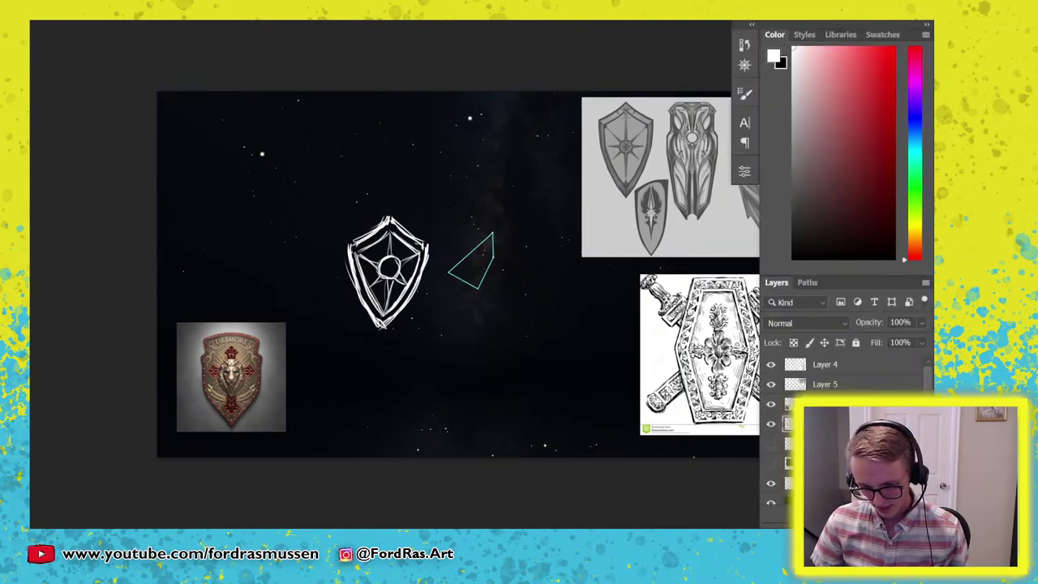
{"action": "key", "text": "6"}
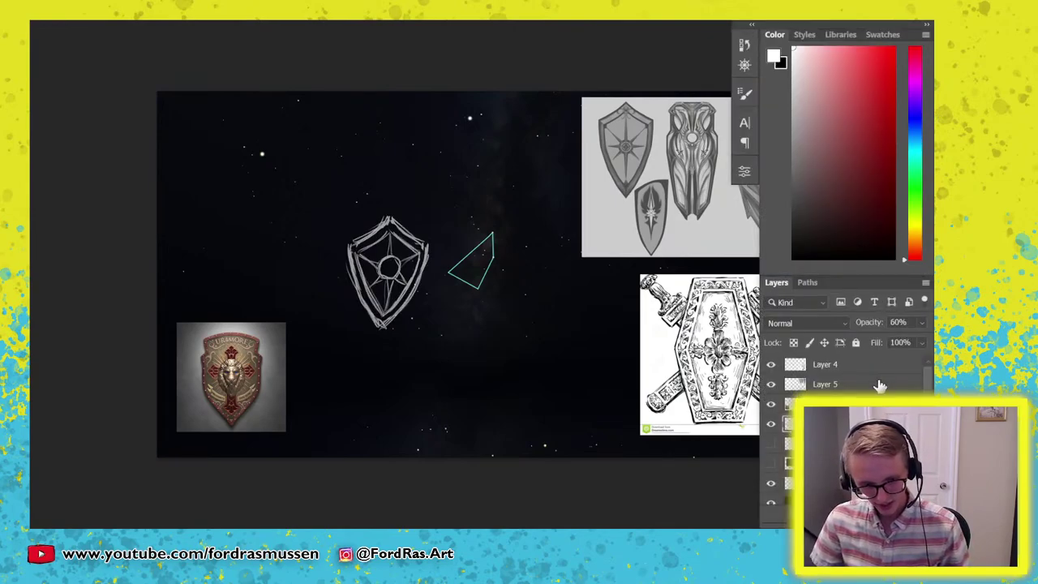
{"action": "key", "text": "3"}
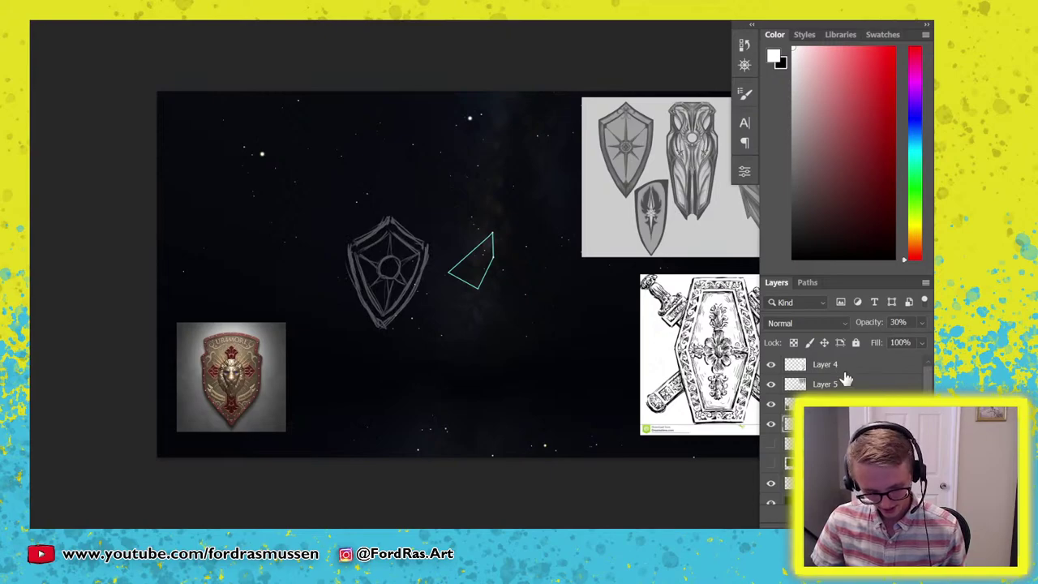
{"action": "key", "text": "ctrl+shift+alt+n"}
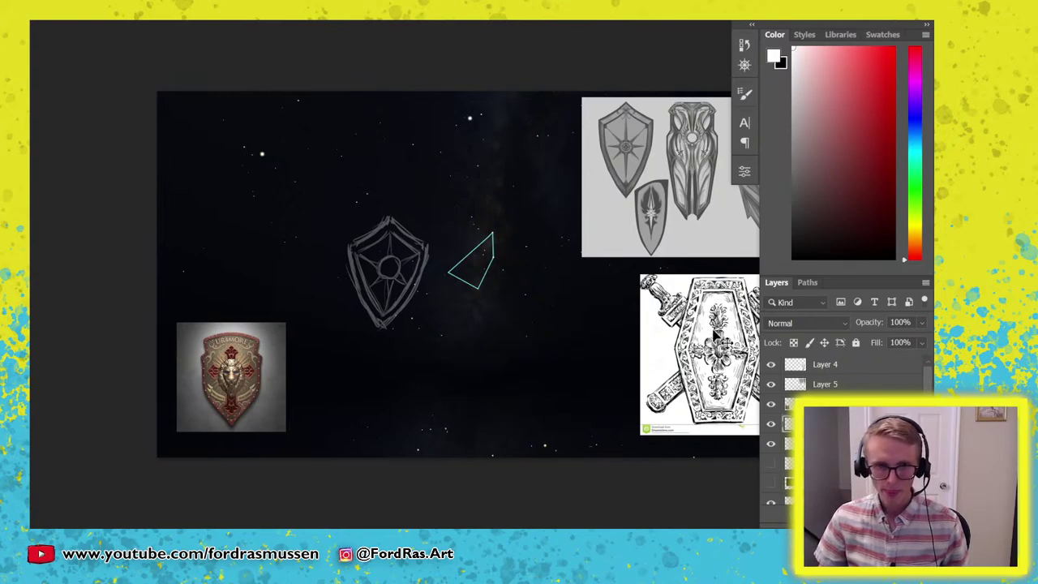
Switch to the Brush tool, try test strokes beside the shield sketch, undo them, and set the brush size to 15 px.
{"action": "key", "text": "Tab"}
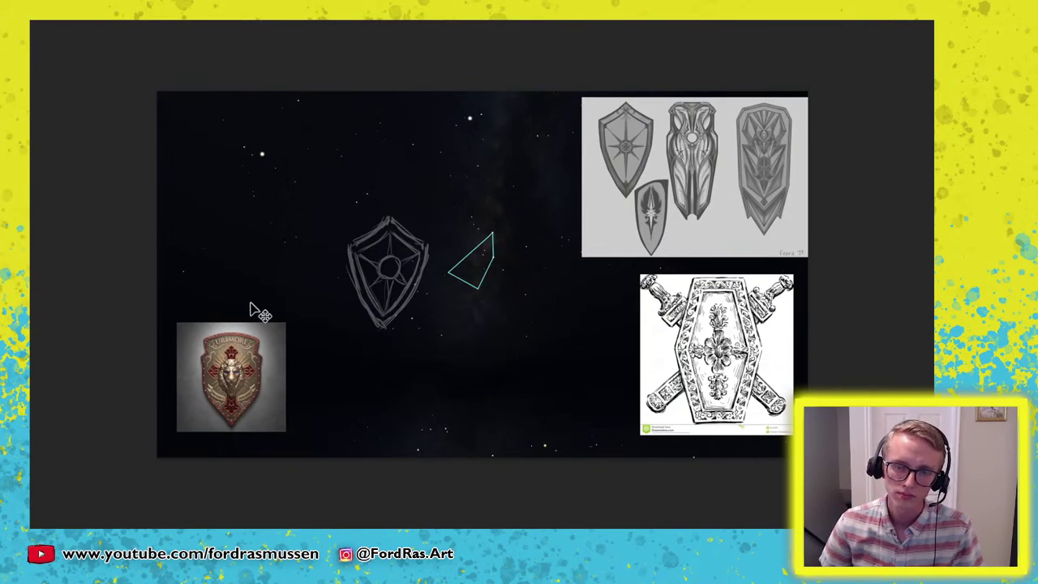
{"action": "key", "text": "f"}
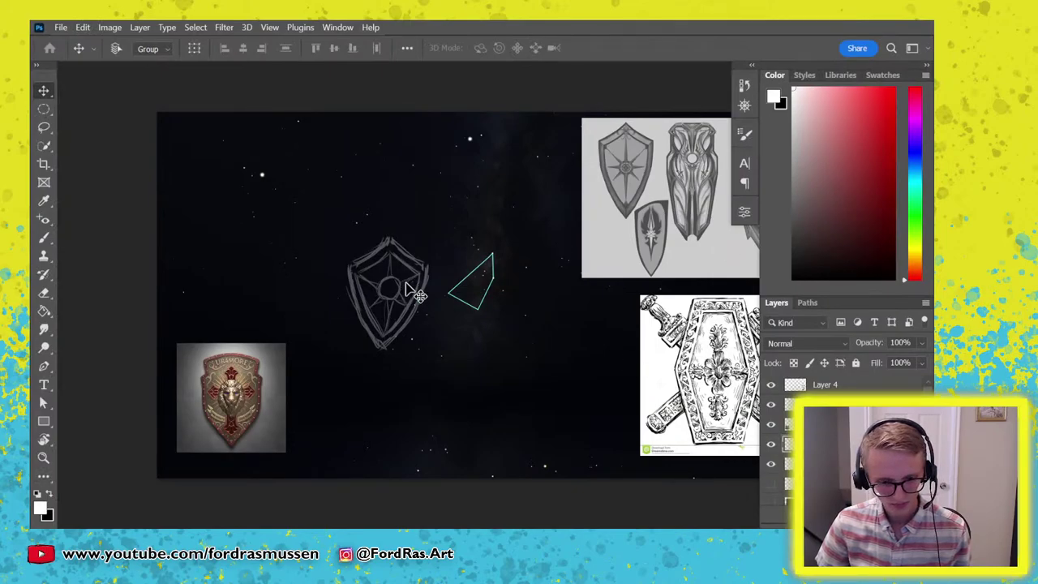
{"action": "key", "text": "b"}
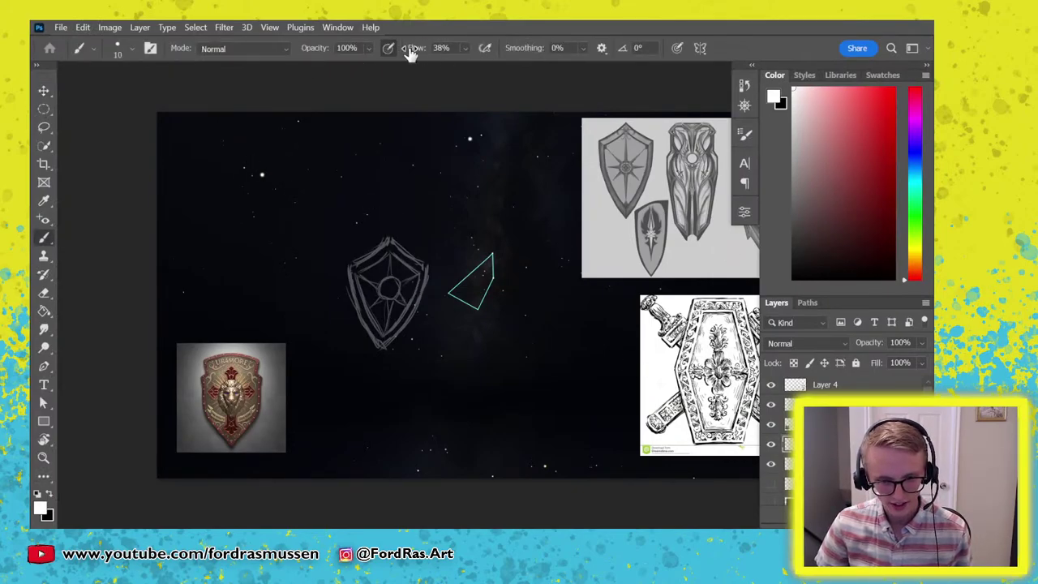
{"action": "right_click", "coordinate": [400, 206]}
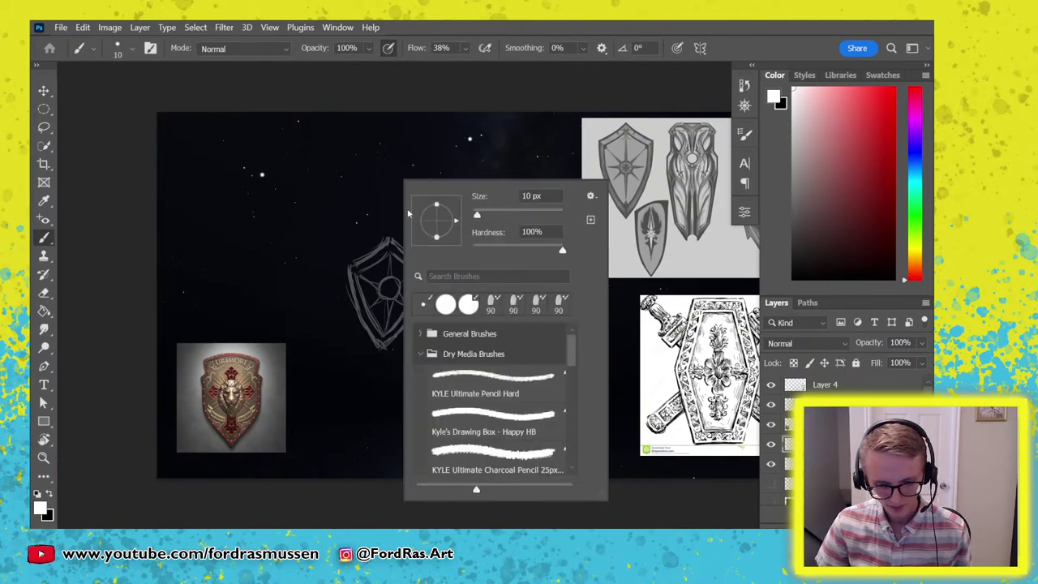
{"action": "left_click", "coordinate": [779, 36]}
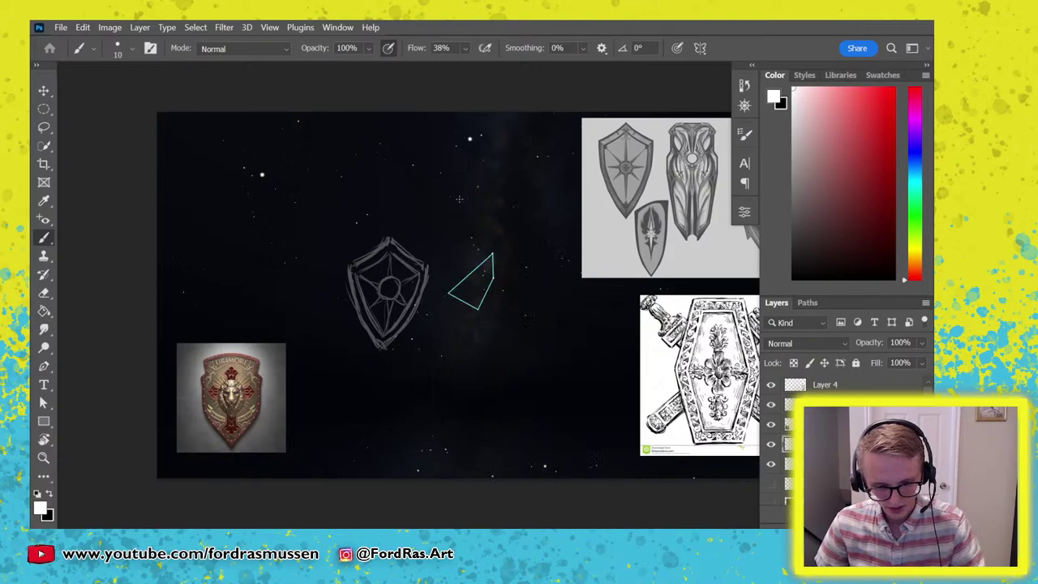
{"action": "left_click_drag", "start_coordinate": [371, 213], "coordinate": [304, 258]}
{"action": "left_click_drag", "start_coordinate": [359, 192], "coordinate": [306, 244]}
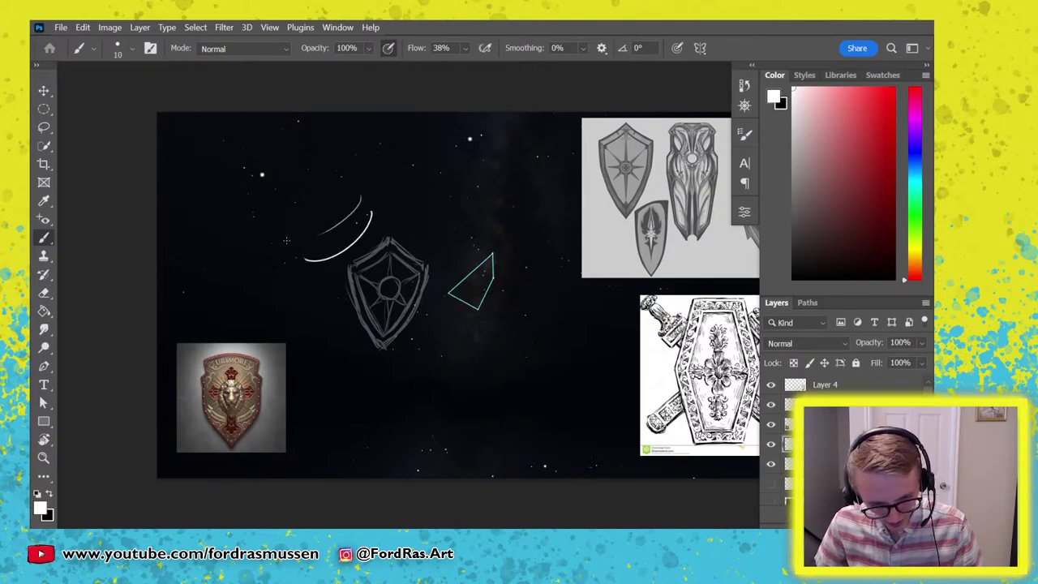
{"action": "key", "text": "ctrl+z"}
{"action": "key", "text": "ctrl+z"}
{"action": "key", "text": "bracketright"}
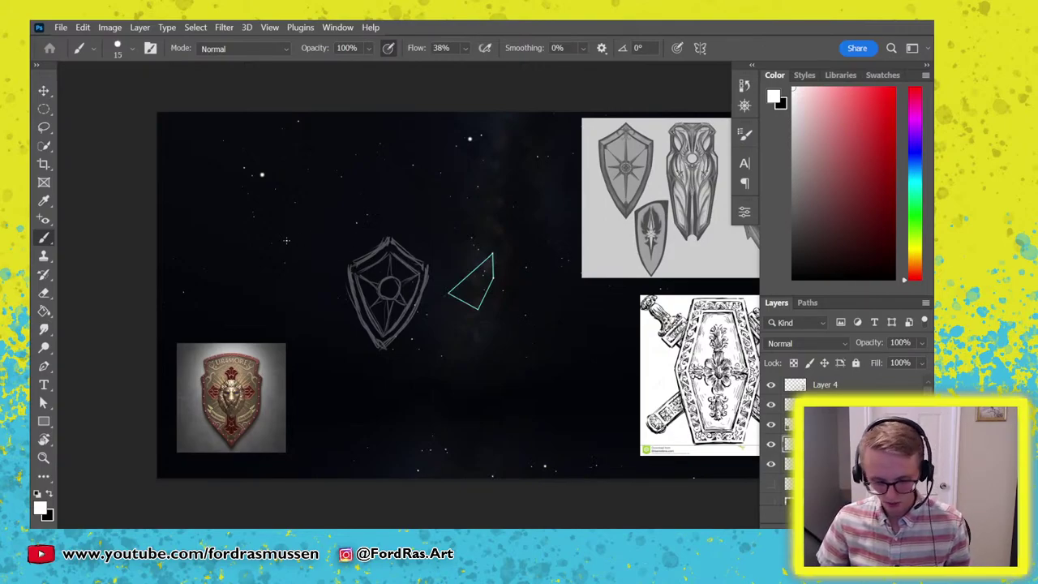
{"action": "left_click_drag", "start_coordinate": [376, 232], "coordinate": [289, 269]}
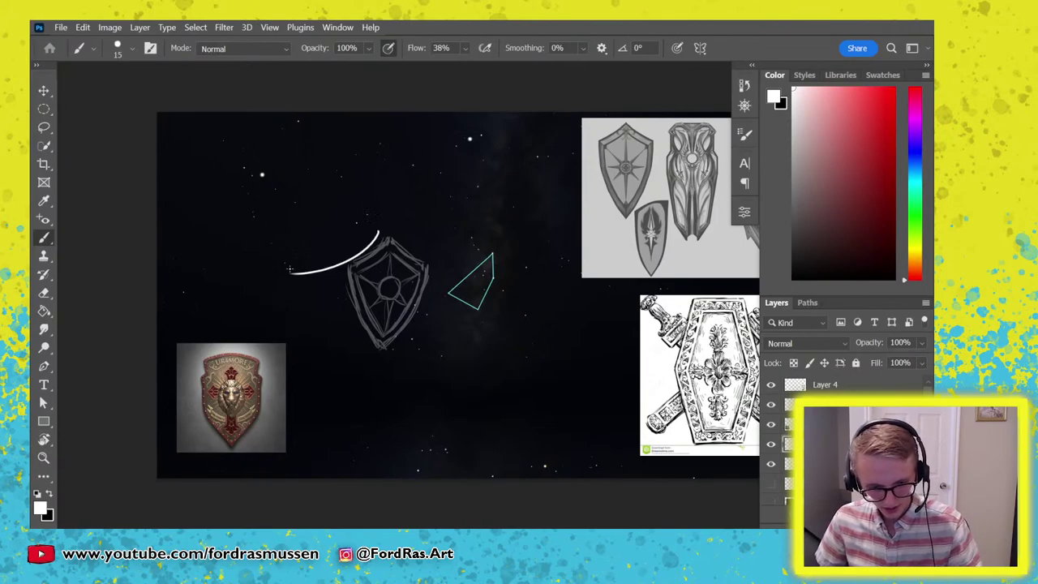
{"action": "key", "text": "ctrl+z"}
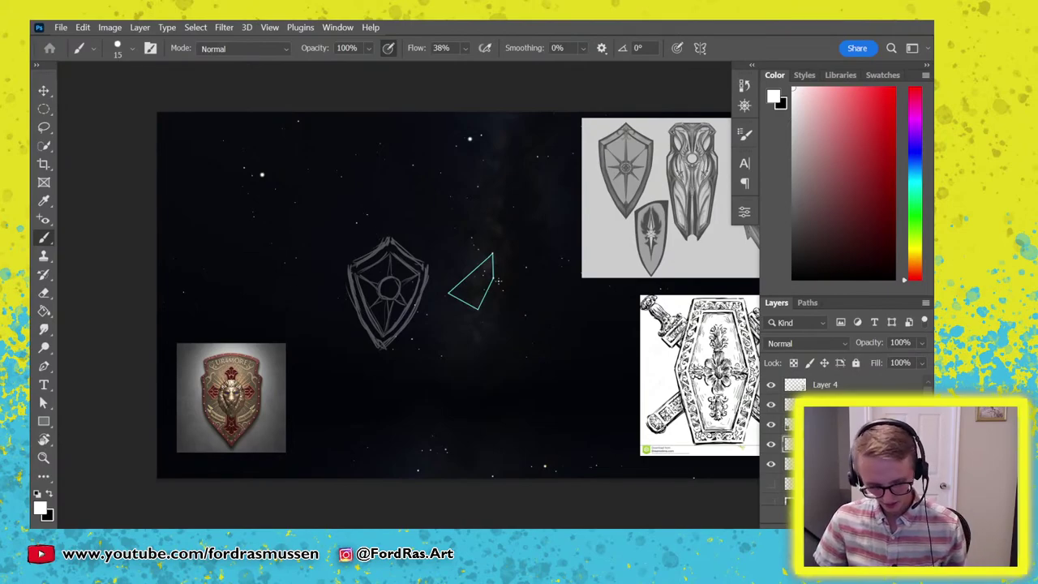
Try to ink the shield's upper-left edge in white over the faded sketch, undoing the attempts.
{"action": "key", "text": "f"}
{"action": "key", "text": "z"}
{"action": "left_click_drag", "start_coordinate": [378, 262], "coordinate": [429, 233]}
{"action": "key", "text": "space"}
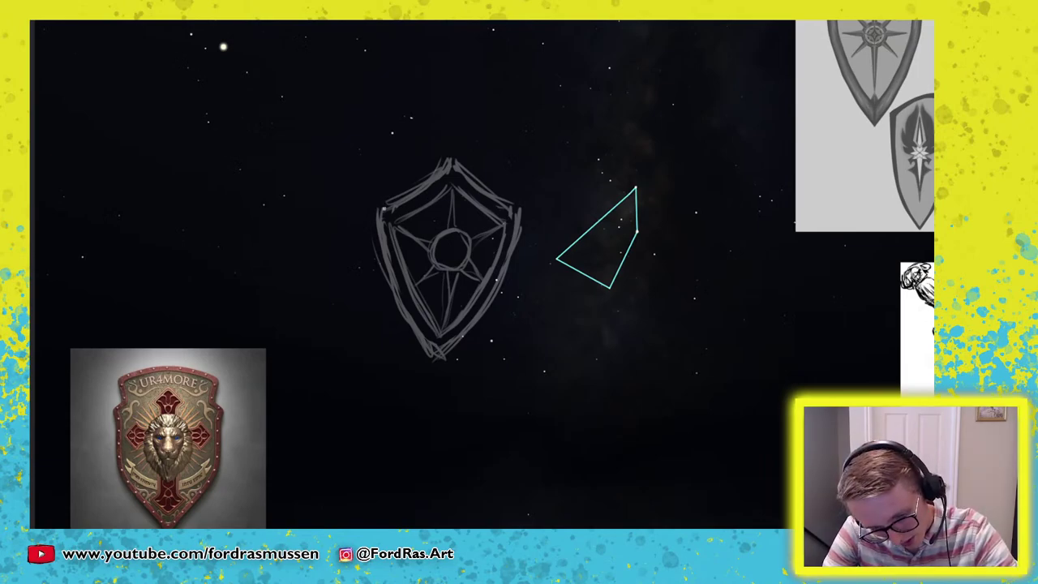
{"action": "left_click_drag", "start_coordinate": [376, 211], "coordinate": [452, 151]}
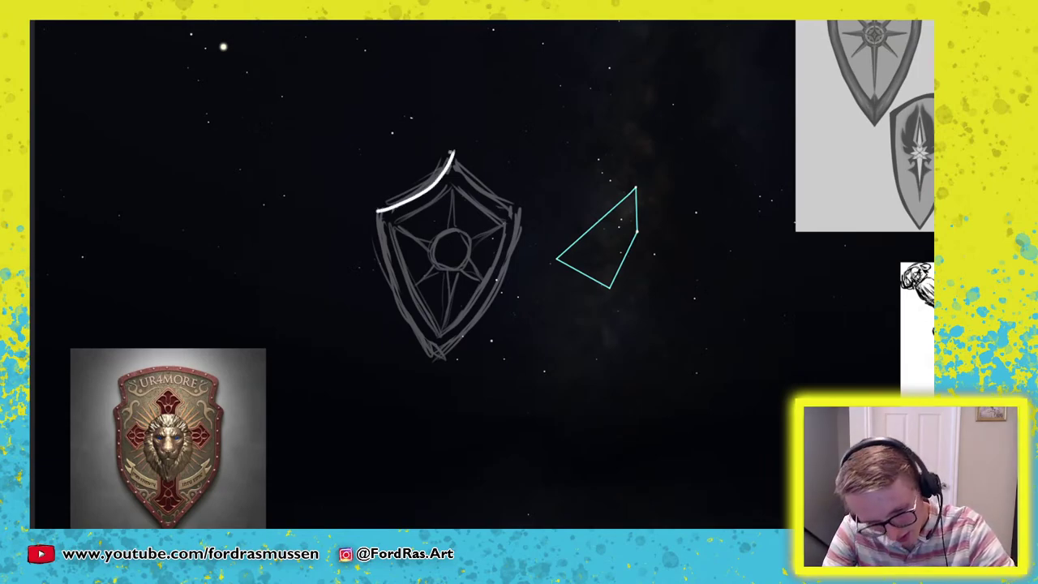
{"action": "key", "text": "ctrl+z"}
{"action": "left_click_drag", "start_coordinate": [377, 211], "coordinate": [444, 167]}
{"action": "key", "text": "ctrl+z"}
{"action": "mouse_move", "coordinate": [378, 210]}
{"action": "left_mouse_down"}
{"action": "mouse_move", "coordinate": [454, 155]}
{"action": "mouse_move", "coordinate": [381, 203]}
{"action": "left_mouse_up"}
{"action": "key", "text": "ctrl+z"}
{"action": "key", "text": "ctrl+z"}
Try to ink the upper-left edge and left side of the shield in white, and undo both strokes.
{"action": "mouse_move", "coordinate": [452, 160]}
{"action": "left_mouse_down"}
{"action": "mouse_move", "coordinate": [377, 211]}
{"action": "mouse_move", "coordinate": [399, 302]}
{"action": "left_mouse_up"}
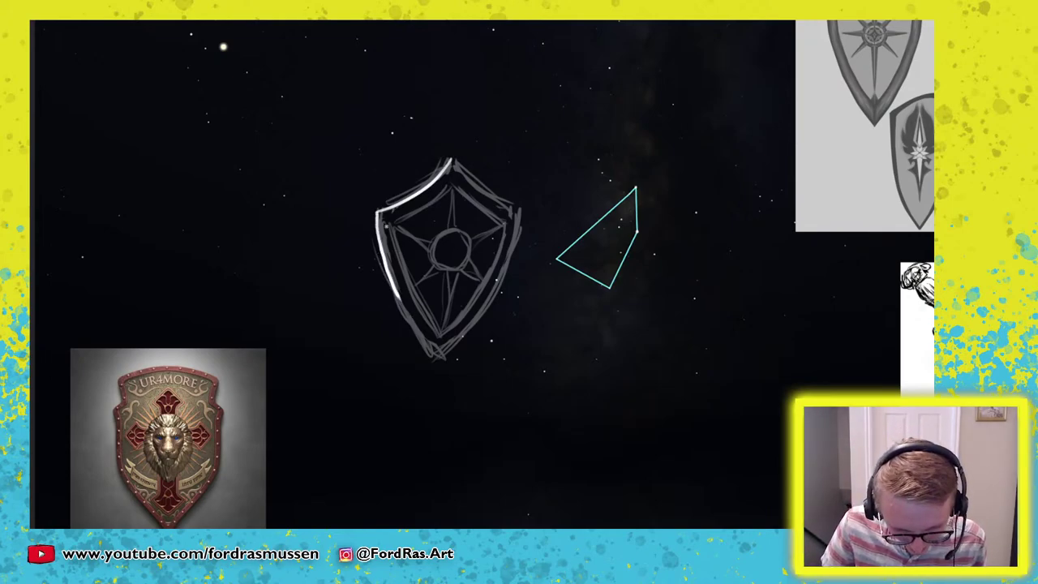
{"action": "mouse_move", "coordinate": [388, 214]}
{"action": "left_mouse_down"}
{"action": "mouse_move", "coordinate": [464, 160]}
{"action": "mouse_move", "coordinate": [386, 258]}
{"action": "left_mouse_up"}
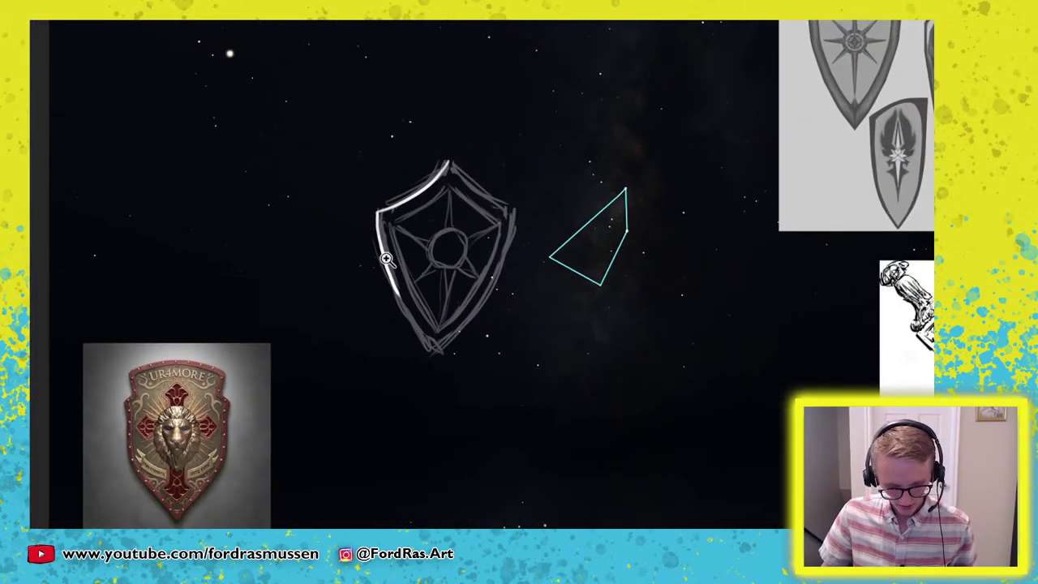
{"action": "right_click", "coordinate": [344, 254]}
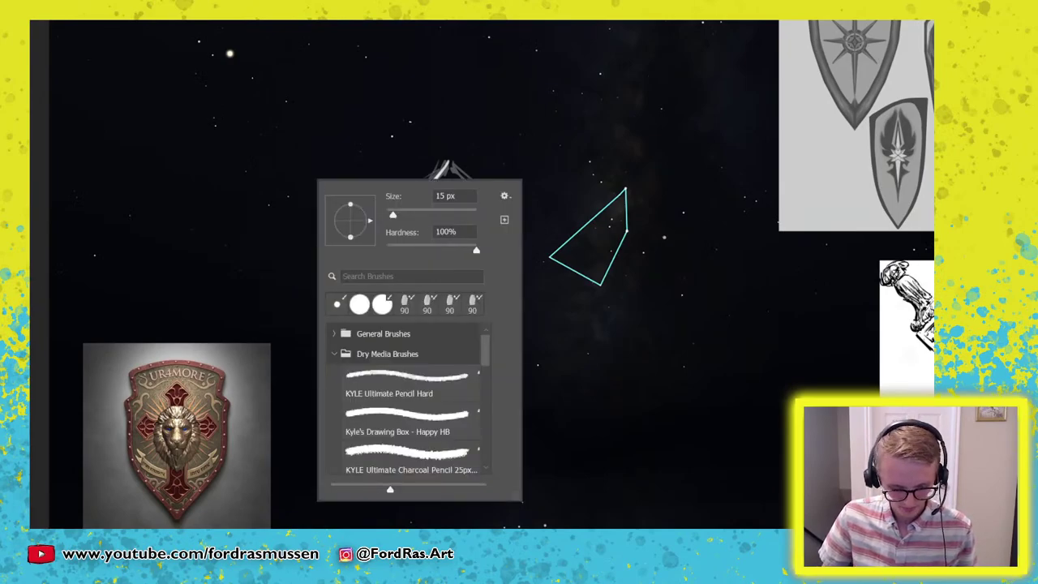
{"action": "key", "text": "Escape"}
{"action": "key", "text": "Tab"}
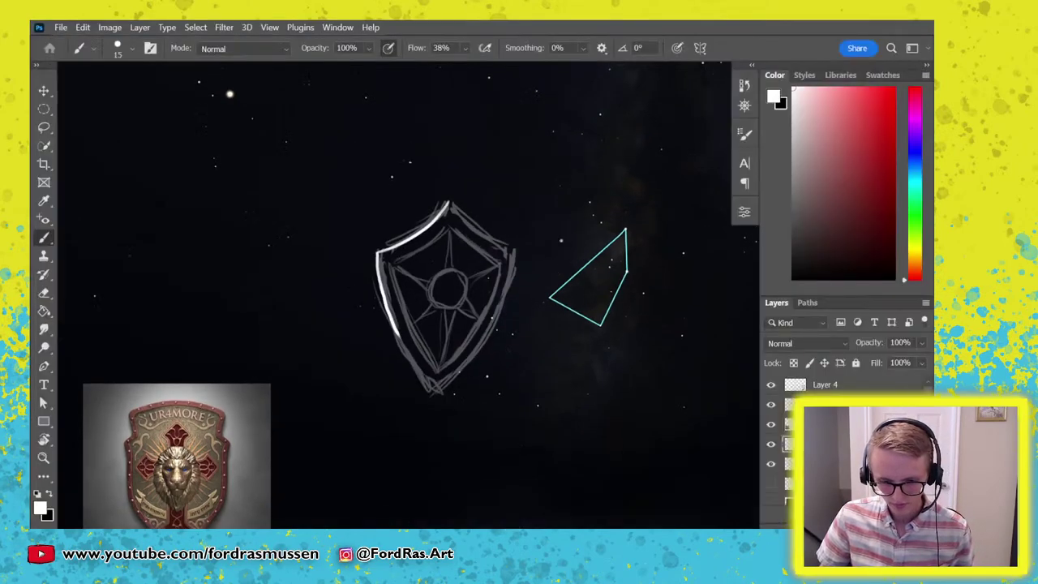
{"action": "key", "text": "ctrl+z"}
{"action": "key", "text": "ctrl+z"}
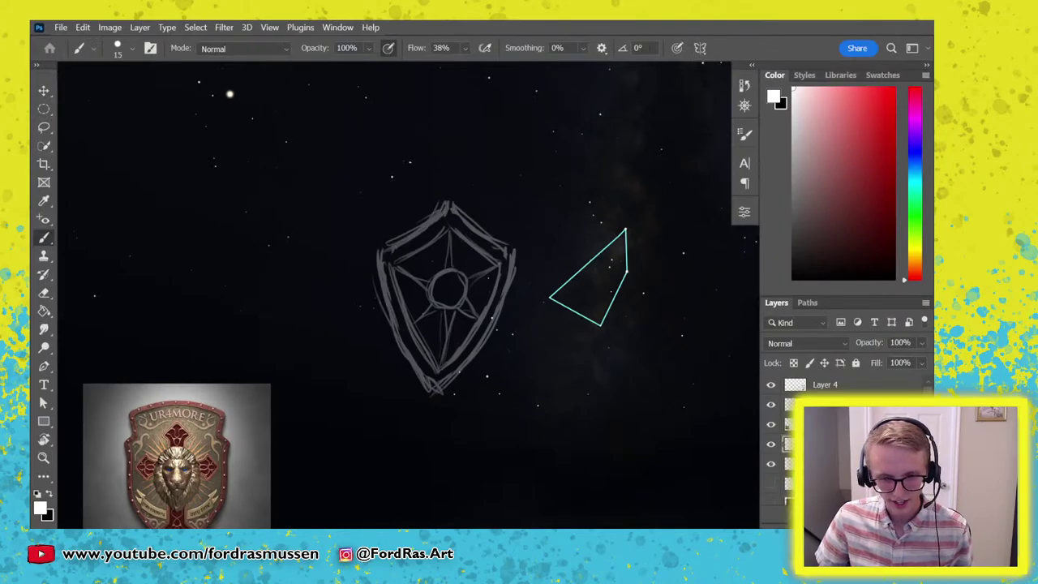
Turn off the brush's Transfer setting, test it with two scribbles beside the shield, and undo them.
{"action": "left_click", "coordinate": [740, 132]}
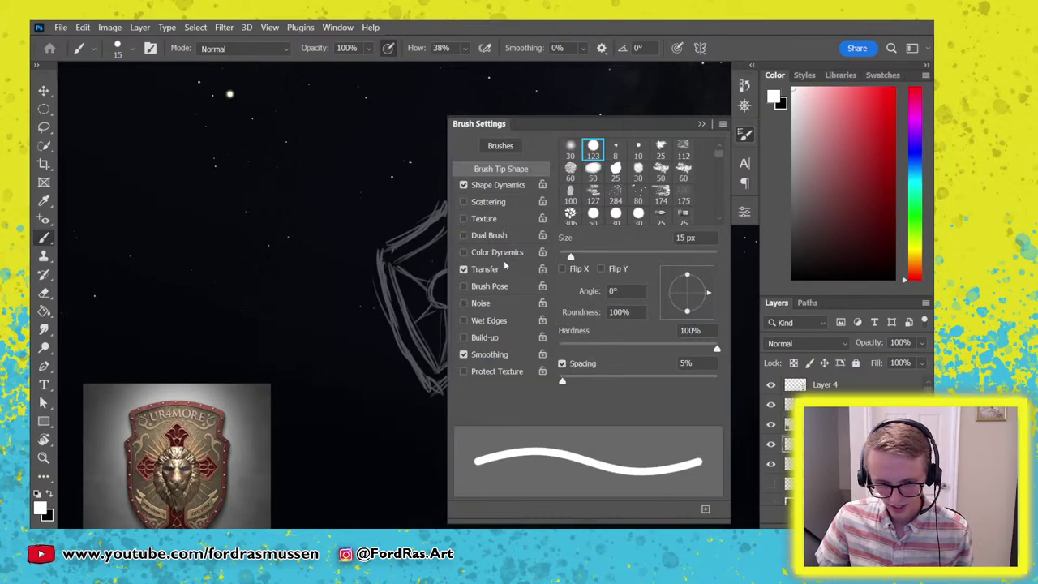
{"action": "left_click", "coordinate": [485, 269]}
{"action": "left_click", "coordinate": [463, 269]}
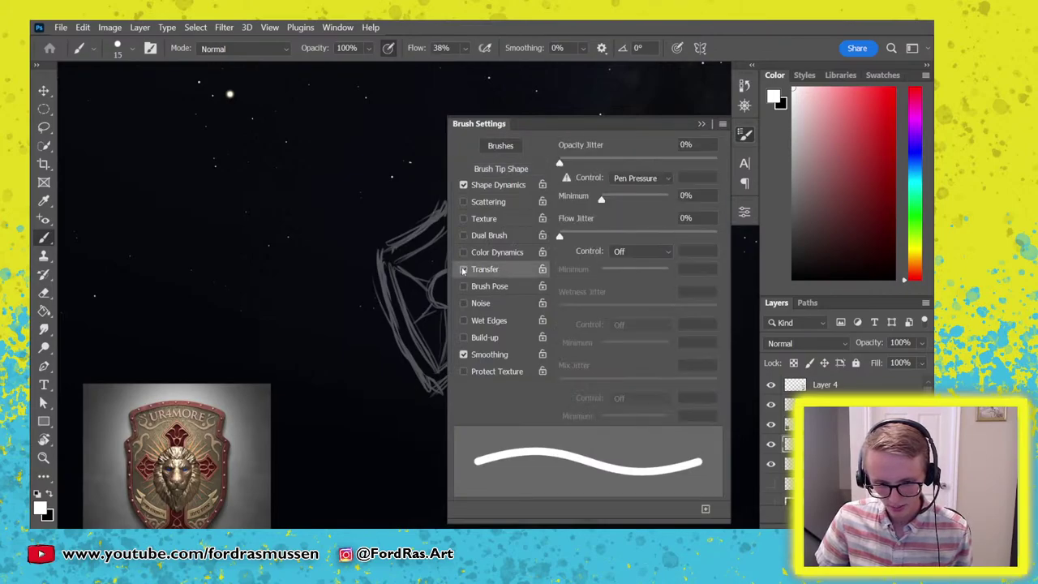
{"action": "left_click", "coordinate": [502, 186]}
{"action": "left_click", "coordinate": [744, 134]}
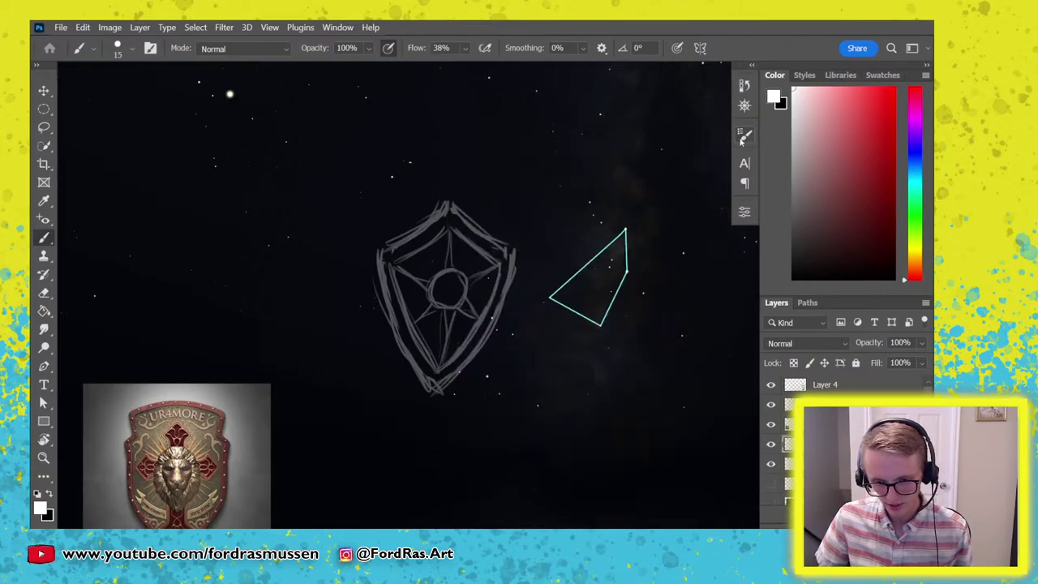
{"action": "mouse_move", "coordinate": [429, 169]}
{"action": "left_mouse_down"}
{"action": "mouse_move", "coordinate": [328, 245]}
{"action": "mouse_move", "coordinate": [290, 185]}
{"action": "left_mouse_up"}
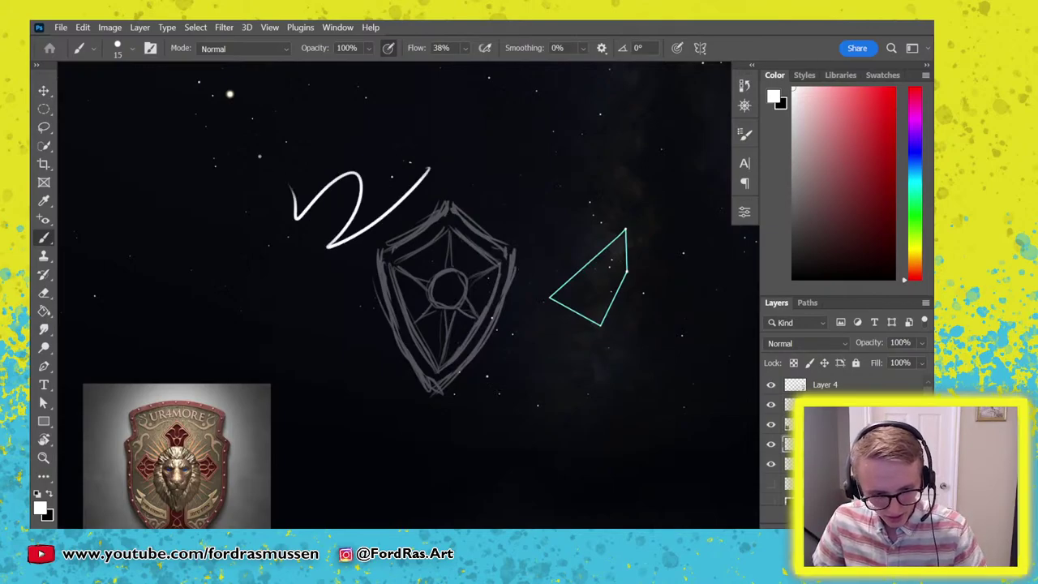
{"action": "left_click_drag", "start_coordinate": [282, 262], "coordinate": [190, 234]}
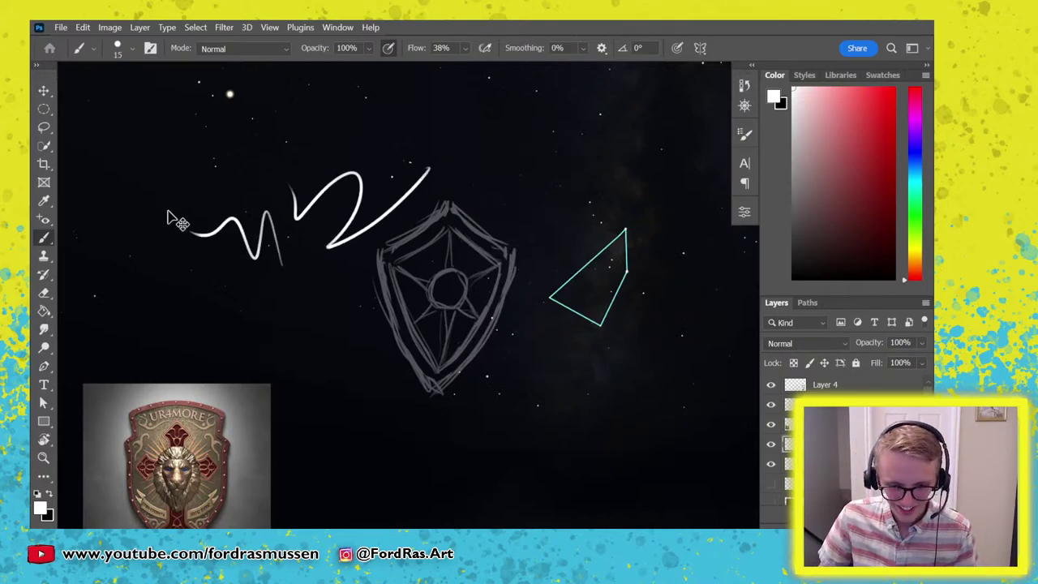
{"action": "key", "text": "ctrl+z"}
{"action": "key", "text": "ctrl+z"}
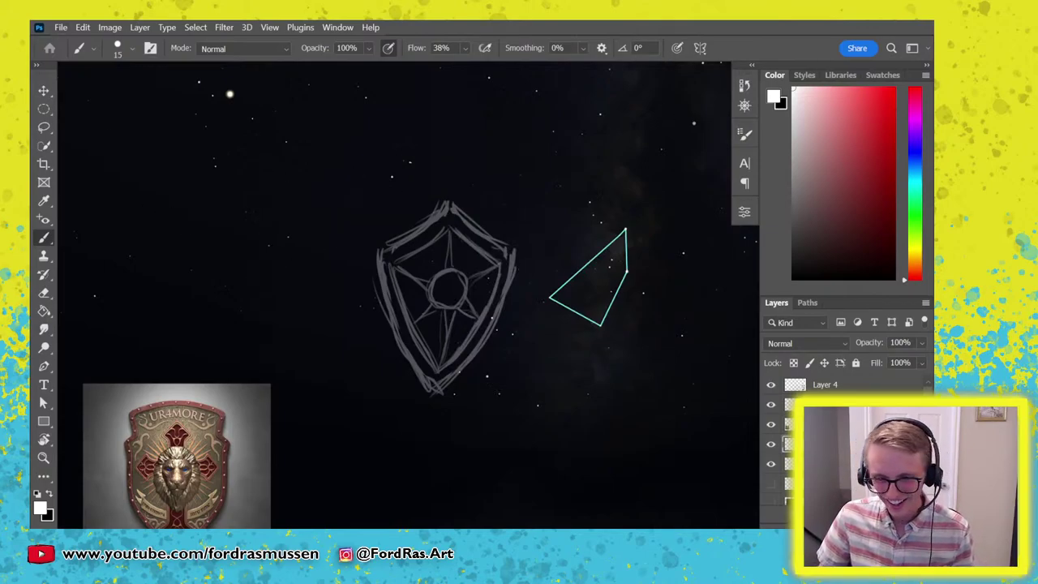
Enable the brush's Transfer setting, change its opacity jitter control, test it with two scribbles, and undo them.
{"action": "left_click", "coordinate": [744, 134]}
{"action": "left_click", "coordinate": [486, 269]}
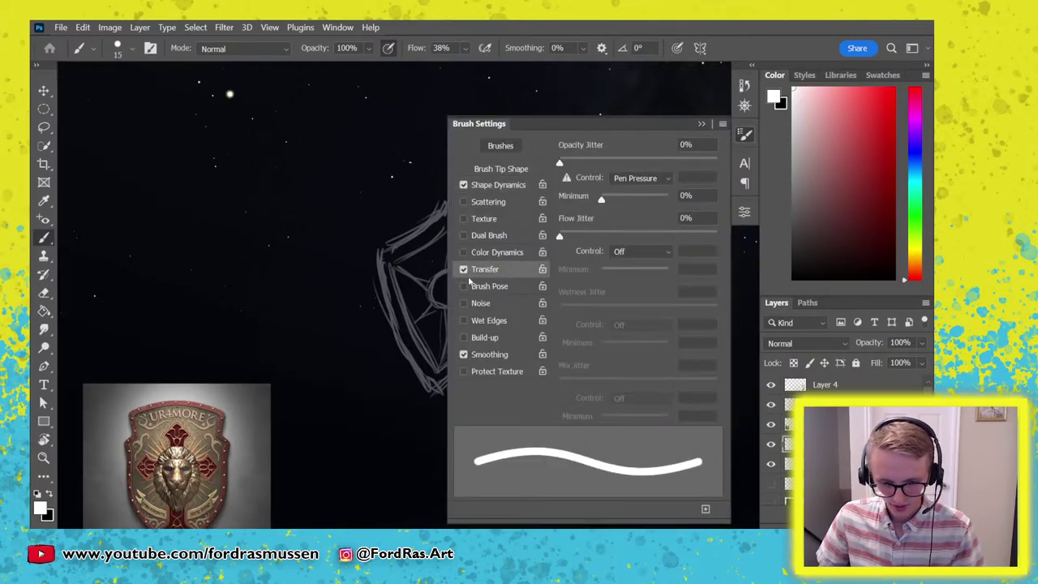
{"action": "left_click", "coordinate": [464, 269]}
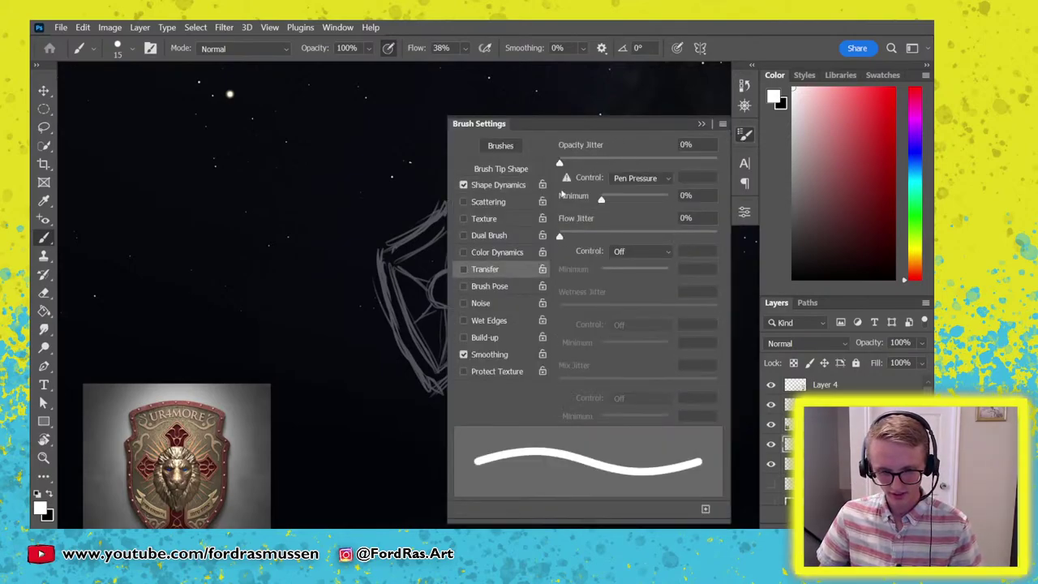
{"action": "left_click", "coordinate": [464, 269]}
{"action": "left_click", "coordinate": [666, 179]}
{"action": "left_click", "coordinate": [649, 191]}
{"action": "left_click", "coordinate": [744, 134]}
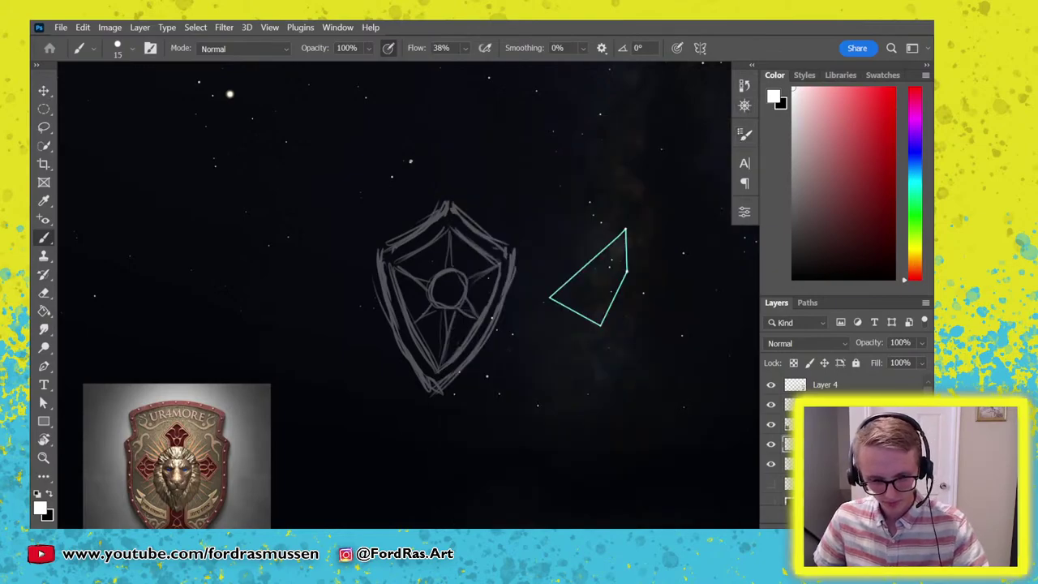
{"action": "mouse_move", "coordinate": [409, 164]}
{"action": "left_mouse_down"}
{"action": "mouse_move", "coordinate": [357, 197]}
{"action": "mouse_move", "coordinate": [306, 151]}
{"action": "left_mouse_up"}
{"action": "left_click_drag", "start_coordinate": [270, 204], "coordinate": [204, 208]}
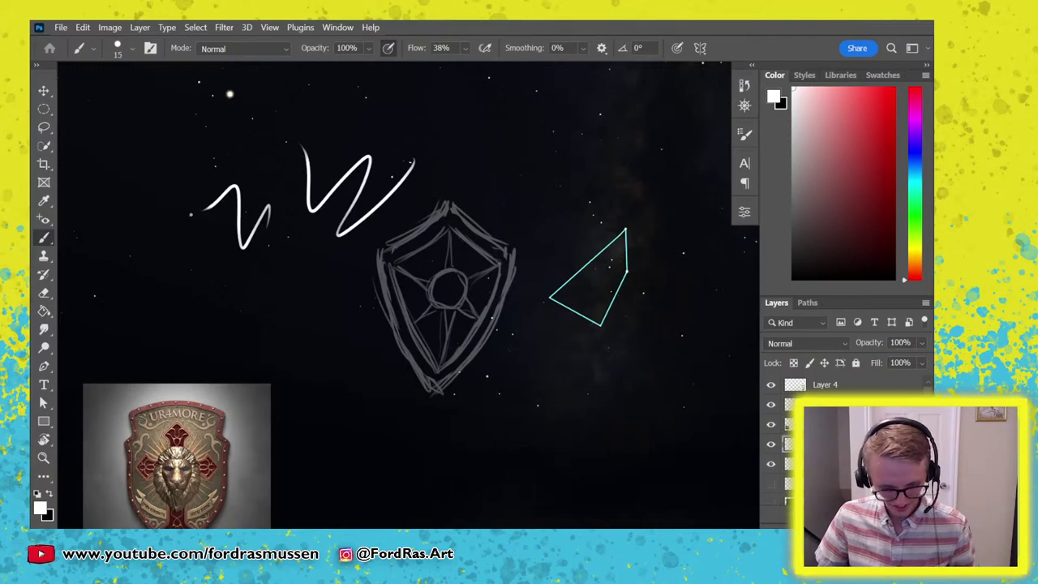
{"action": "key", "text": "ctrl+z"}
{"action": "key", "text": "ctrl+z"}
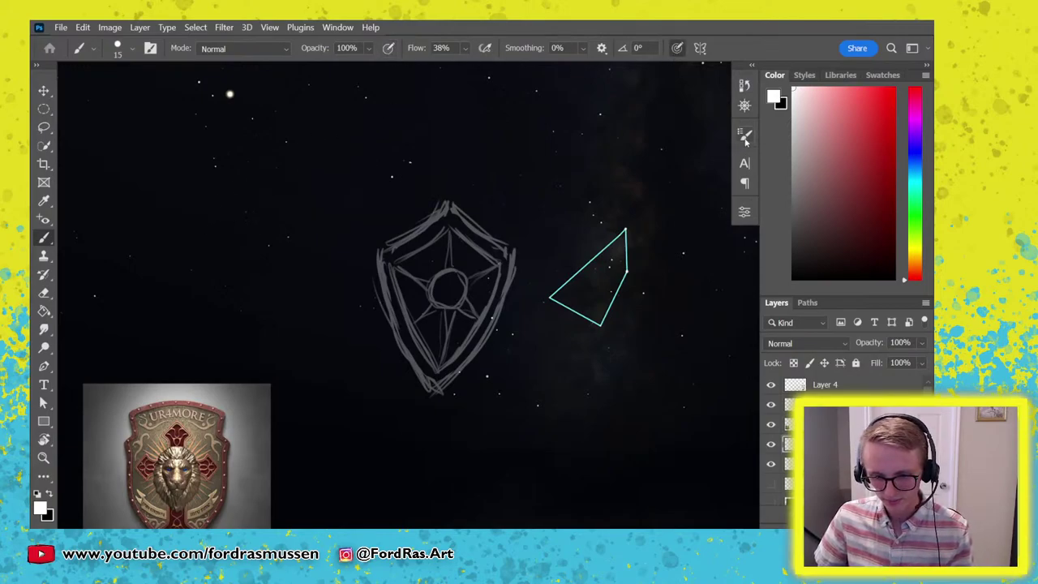
Test the brush's pressure response with three scribbles beside the shield, inspect the stroke edges up close, and undo them.
{"action": "left_click", "coordinate": [744, 136]}
{"action": "left_click", "coordinate": [742, 137]}
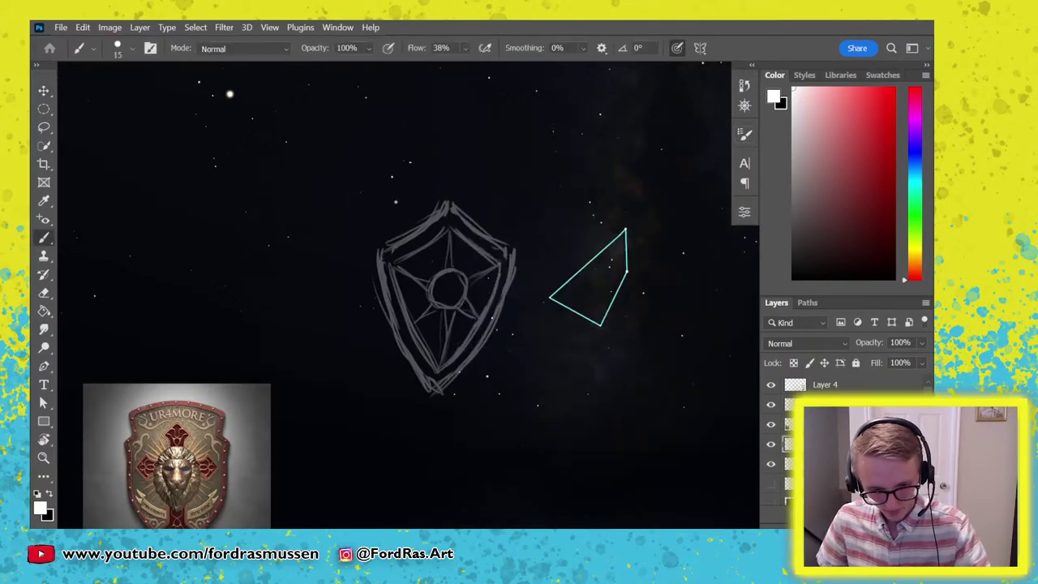
{"action": "mouse_move", "coordinate": [415, 186]}
{"action": "left_mouse_down"}
{"action": "mouse_move", "coordinate": [373, 238]}
{"action": "mouse_move", "coordinate": [308, 273]}
{"action": "left_mouse_up"}
{"action": "mouse_move", "coordinate": [330, 231]}
{"action": "left_mouse_down"}
{"action": "mouse_move", "coordinate": [348, 174]}
{"action": "mouse_move", "coordinate": [273, 203]}
{"action": "left_mouse_up"}
{"action": "left_click_drag", "start_coordinate": [288, 144], "coordinate": [205, 175]}
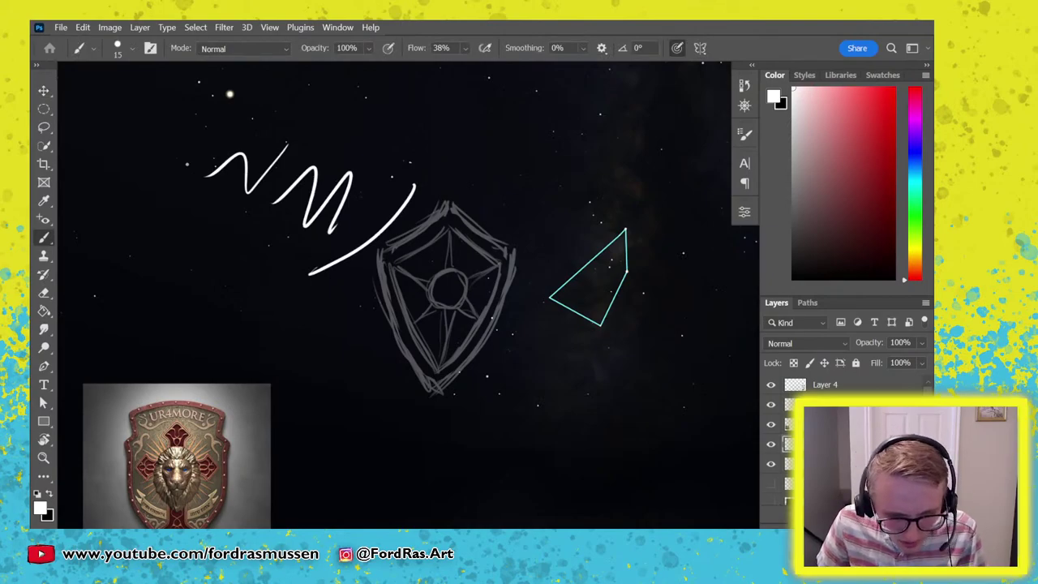
{"action": "key", "text": "z"}
{"action": "mouse_move", "coordinate": [262, 135]}
{"action": "left_mouse_down"}
{"action": "mouse_move", "coordinate": [241, 241]}
{"action": "mouse_move", "coordinate": [362, 190]}
{"action": "mouse_move", "coordinate": [326, 202]}
{"action": "left_mouse_up"}
{"action": "left_click_drag", "start_coordinate": [254, 186], "coordinate": [247, 340]}
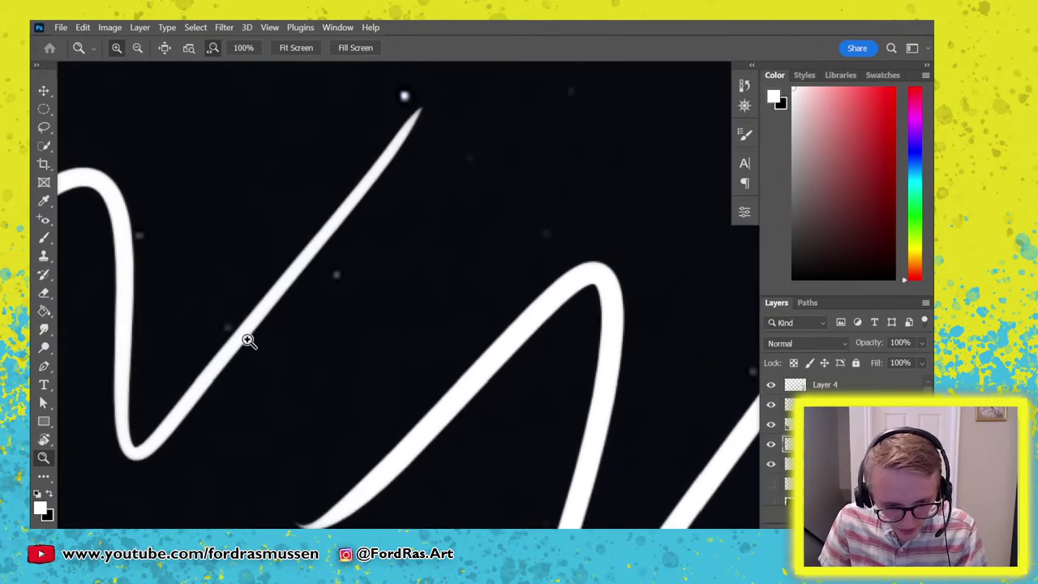
{"action": "key", "text": "ctrl+z"}
{"action": "key", "text": "ctrl+z"}
{"action": "key", "text": "ctrl+z"}
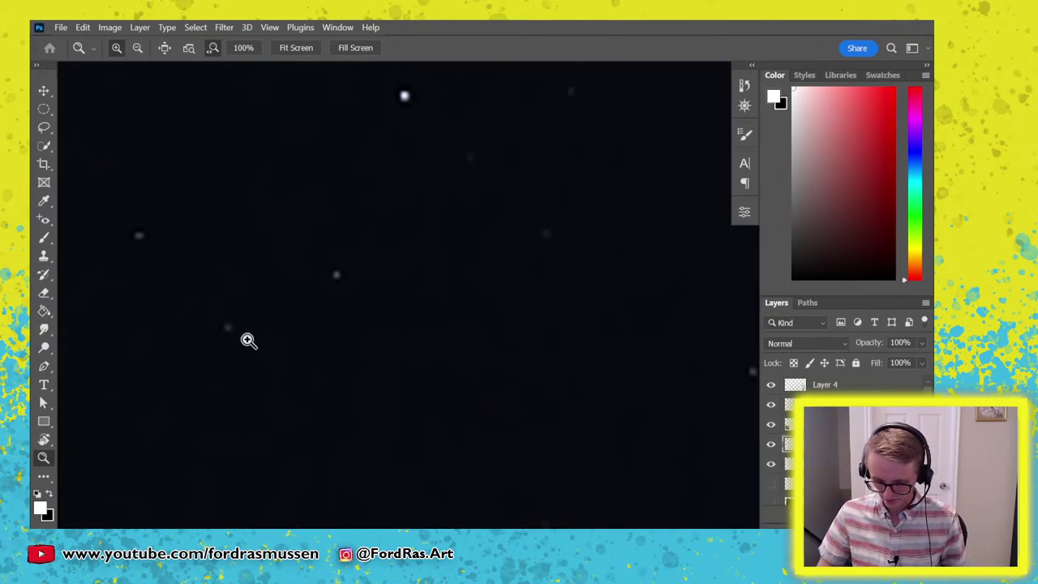
{"action": "key", "text": "ctrl+0"}
{"action": "key", "text": "ctrl+z"}
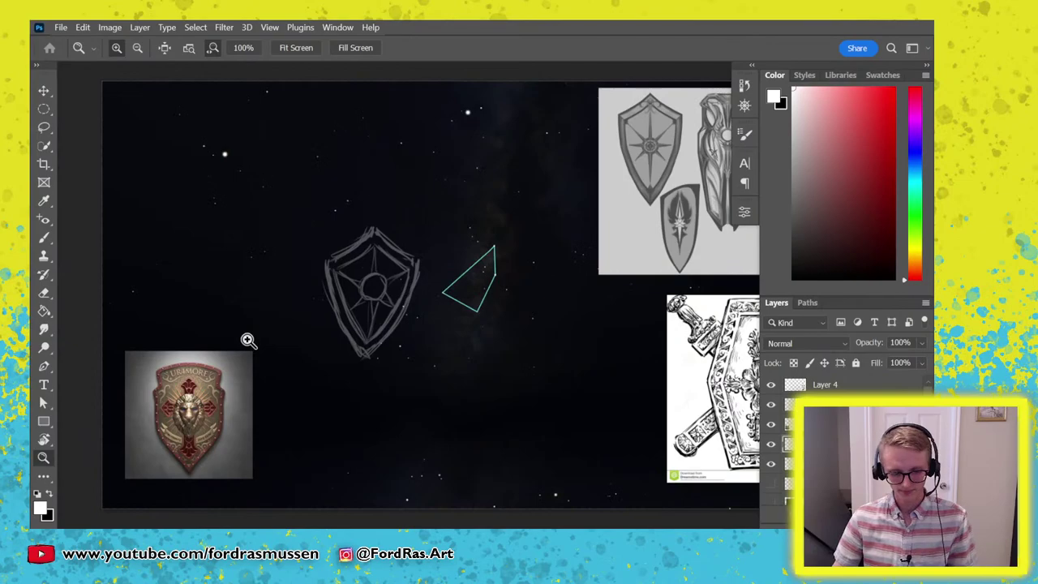
Try to ink the shield's upper-left edge and left side freehand in white, and undo both strokes.
{"action": "key", "text": "f"}
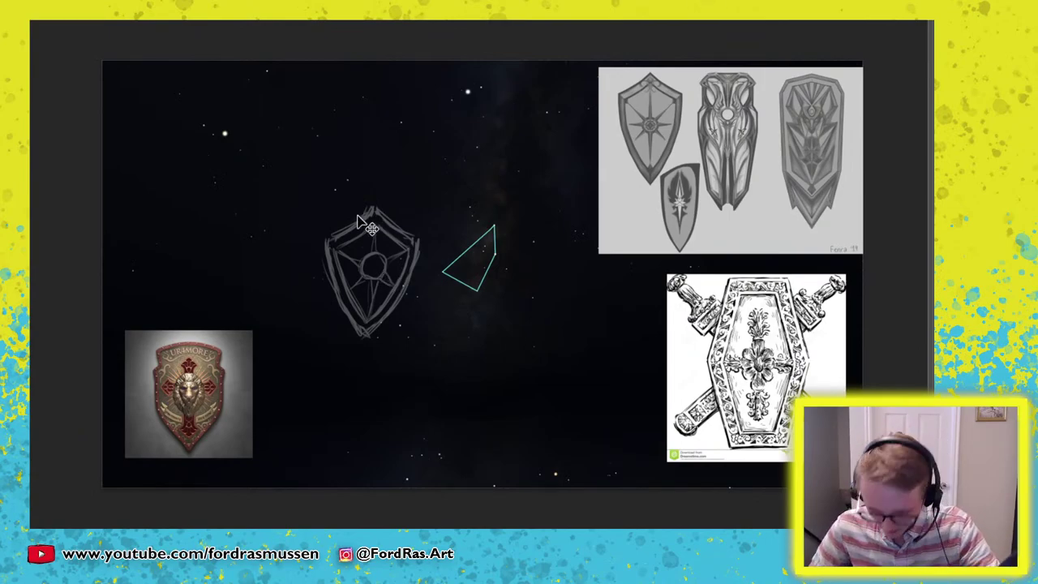
{"action": "key", "text": "ctrl+plus"}
{"action": "key", "text": "ctrl+plus"}
{"action": "left_click_drag", "start_coordinate": [264, 234], "coordinate": [412, 242]}
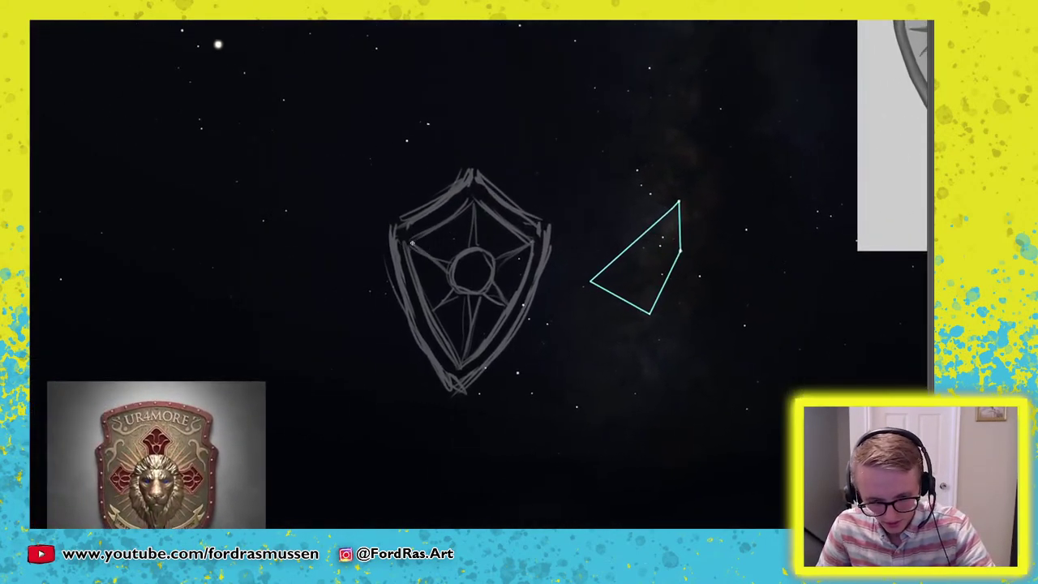
{"action": "mouse_move", "coordinate": [470, 175]}
{"action": "left_mouse_down"}
{"action": "mouse_move", "coordinate": [387, 230]}
{"action": "mouse_move", "coordinate": [470, 166]}
{"action": "left_mouse_up"}
{"action": "key", "text": "ctrl+z"}
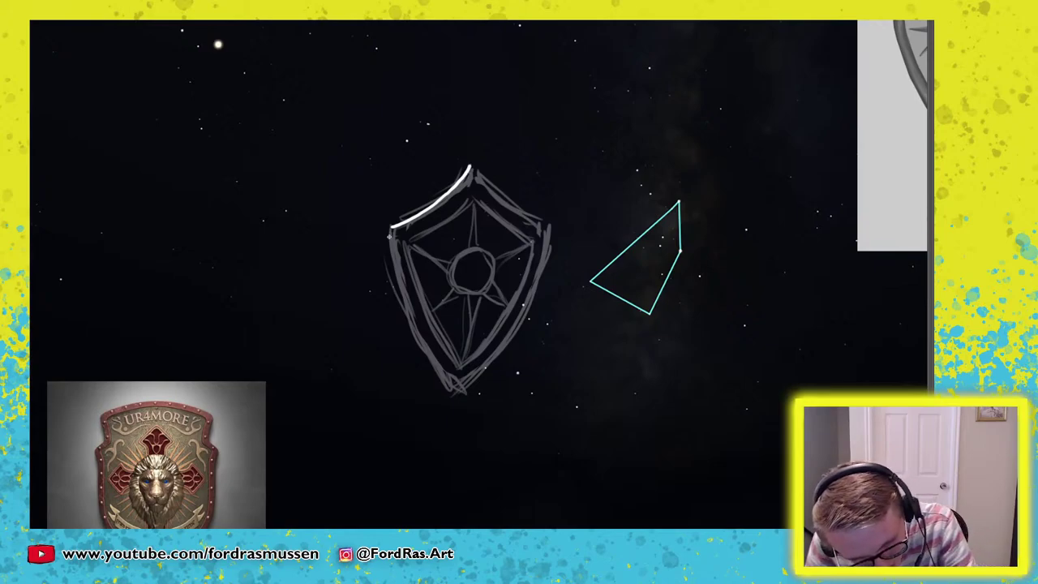
{"action": "mouse_move", "coordinate": [391, 231]}
{"action": "left_mouse_down"}
{"action": "mouse_move", "coordinate": [418, 346]}
{"action": "mouse_move", "coordinate": [458, 395]}
{"action": "left_mouse_up"}
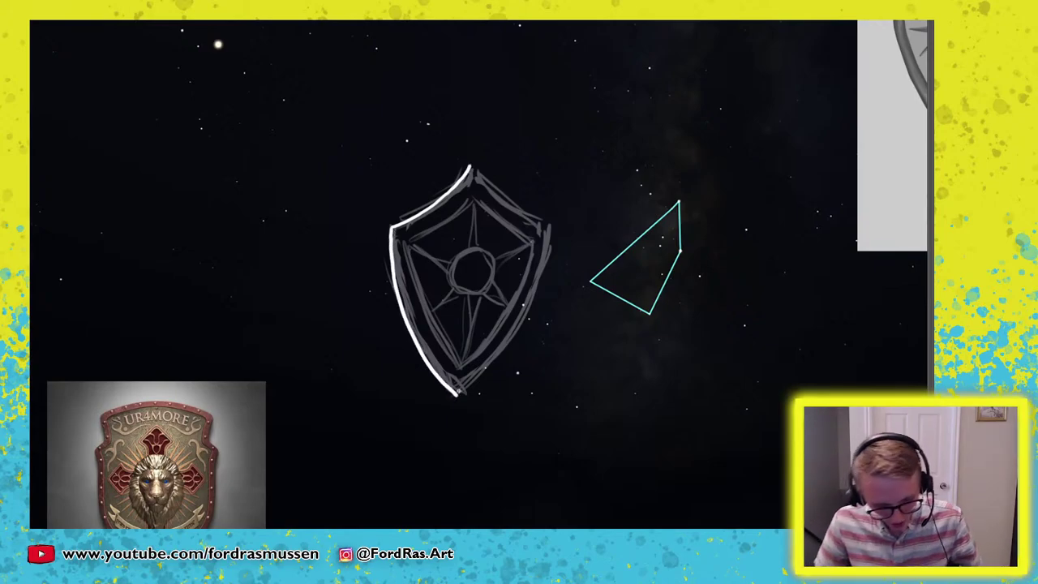
{"action": "key", "text": "ctrl+z"}
{"action": "key", "text": "ctrl+z"}
Enable vertical paint symmetry and place its axis through the centre of the shield sketch.
{"action": "key", "text": "Tab"}
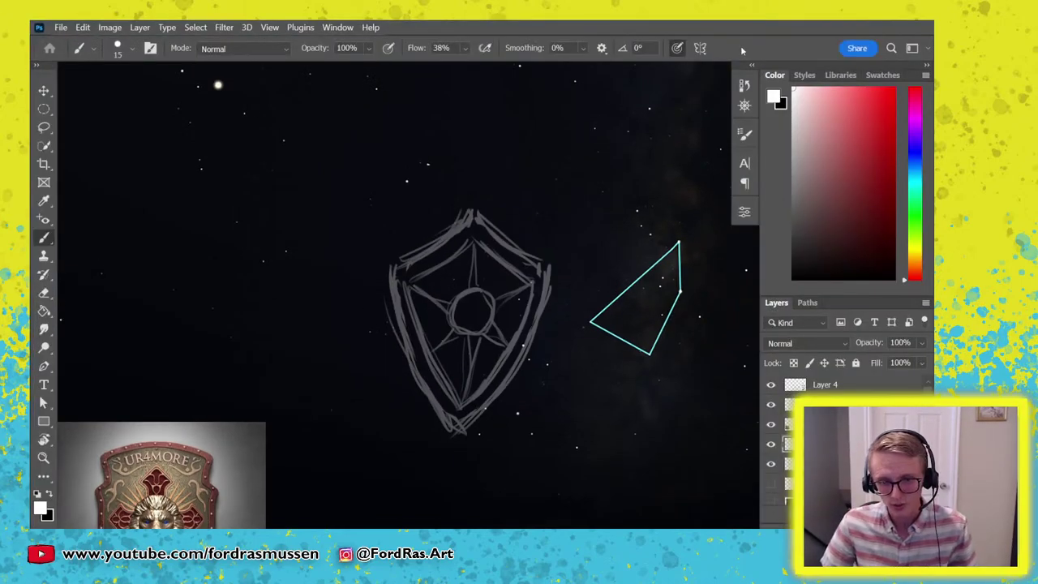
{"action": "left_click", "coordinate": [701, 49]}
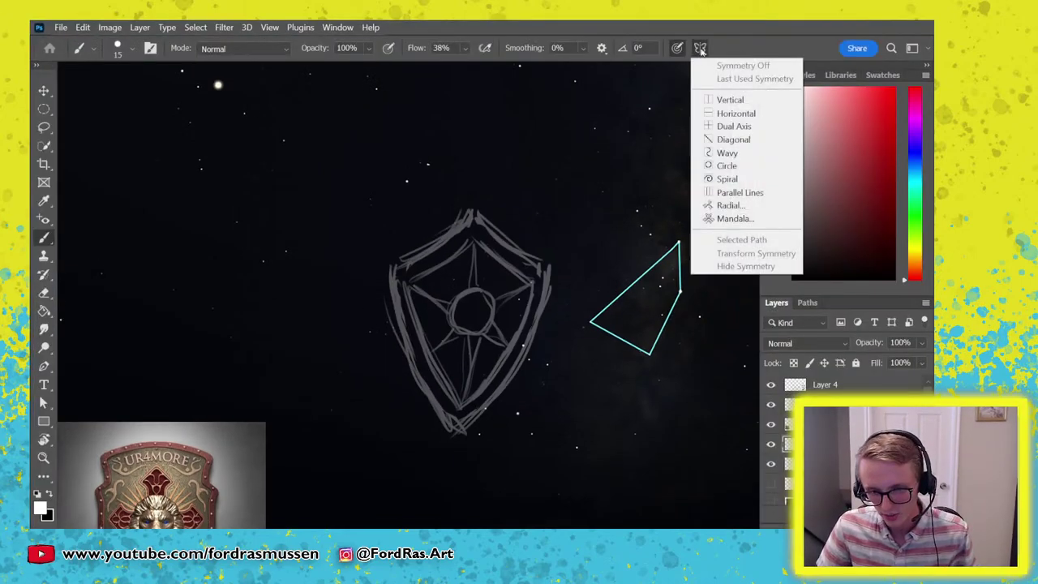
{"action": "left_click", "coordinate": [734, 100]}
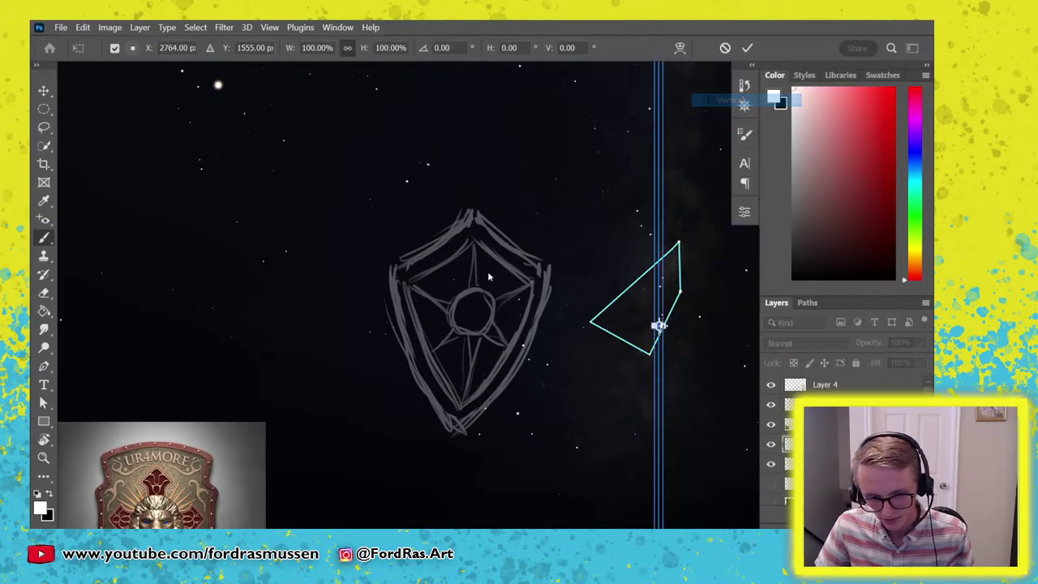
{"action": "left_click_drag", "start_coordinate": [660, 267], "coordinate": [476, 263]}
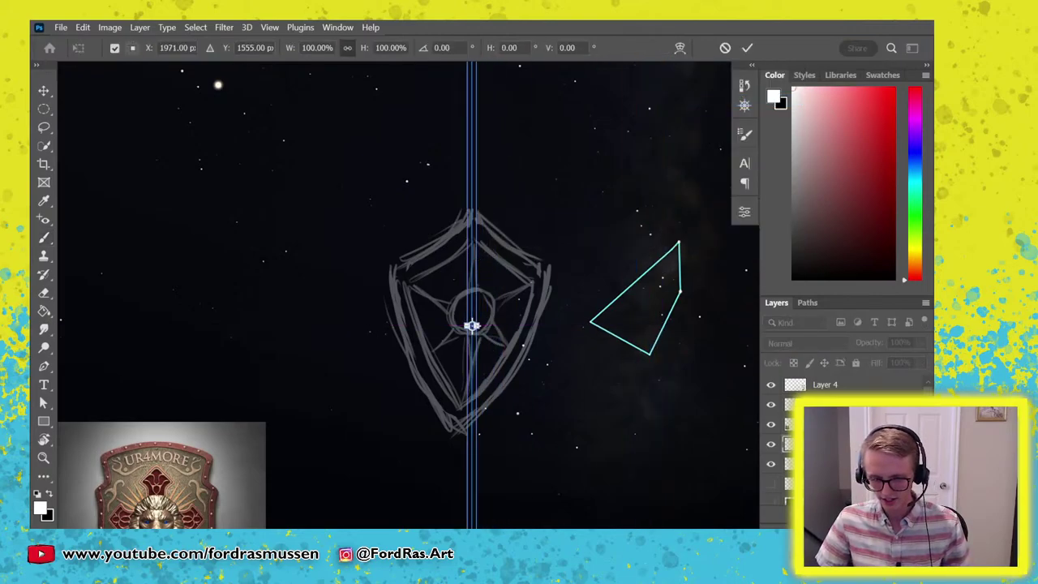
{"action": "key", "text": "Return"}
Rotate the sketch layer slightly counter-clockwise so the shield lines up with the symmetry axis, and return to the inking layer.
{"action": "key", "text": "ctrl+t"}
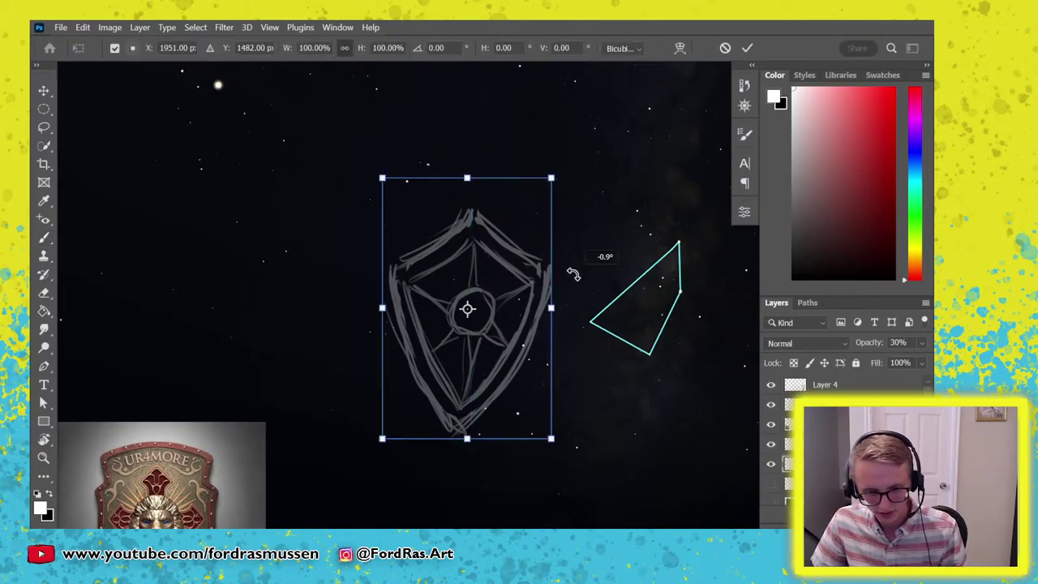
{"action": "left_click_drag", "start_coordinate": [572, 273], "coordinate": [546, 294]}
{"action": "key", "text": "Escape"}
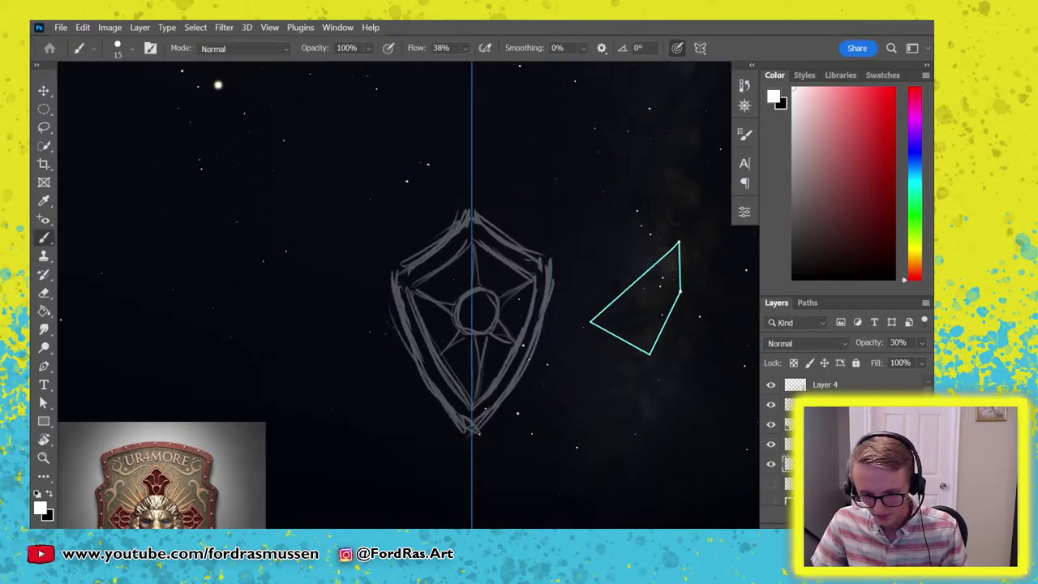
{"action": "key", "text": "alt+bracketright"}
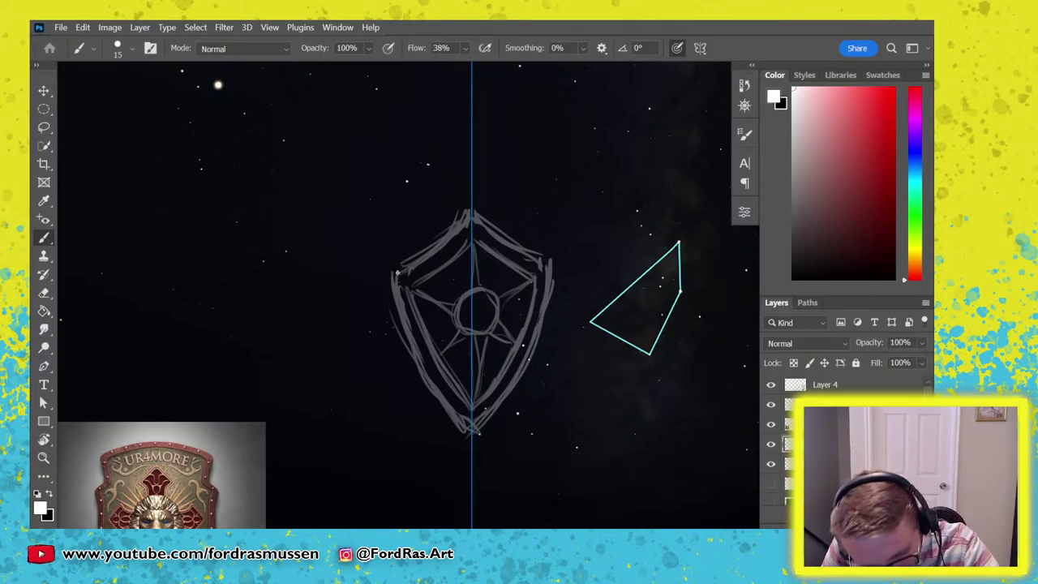
Ink the shield's outer outline in mirrored white strokes, redoing the upper edges and the sides once each.
{"action": "left_click_drag", "start_coordinate": [398, 273], "coordinate": [471, 209]}
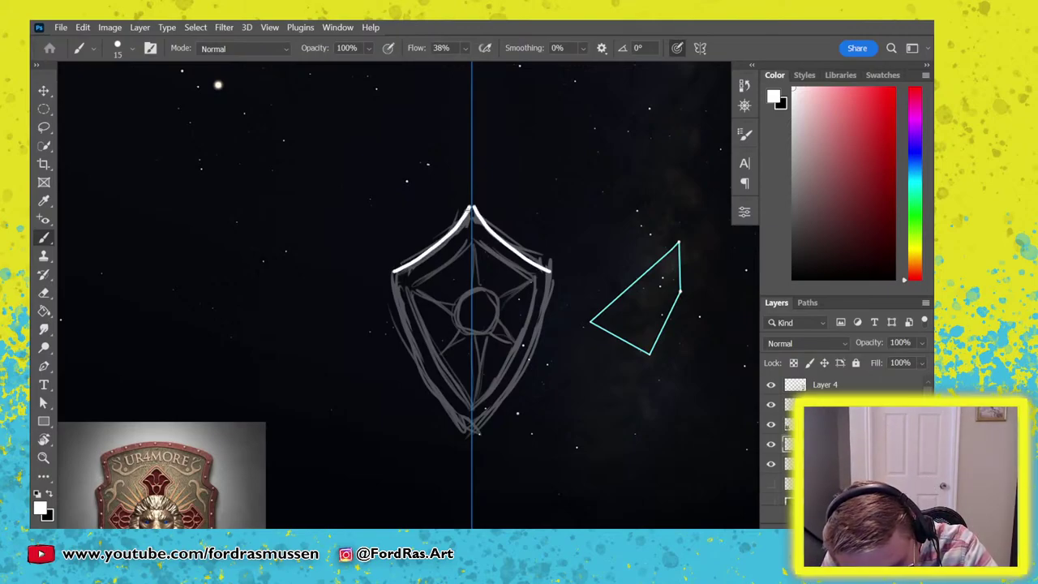
{"action": "key", "text": "ctrl+z"}
{"action": "left_click_drag", "start_coordinate": [390, 265], "coordinate": [471, 211]}
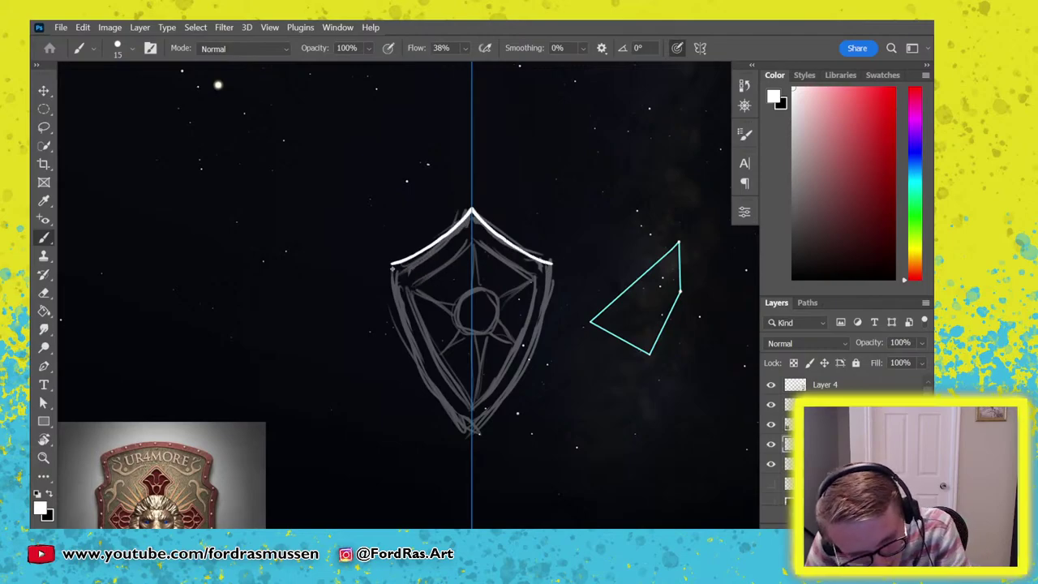
{"action": "mouse_move", "coordinate": [390, 264]}
{"action": "left_mouse_down"}
{"action": "mouse_move", "coordinate": [410, 359]}
{"action": "mouse_move", "coordinate": [472, 433]}
{"action": "left_mouse_up"}
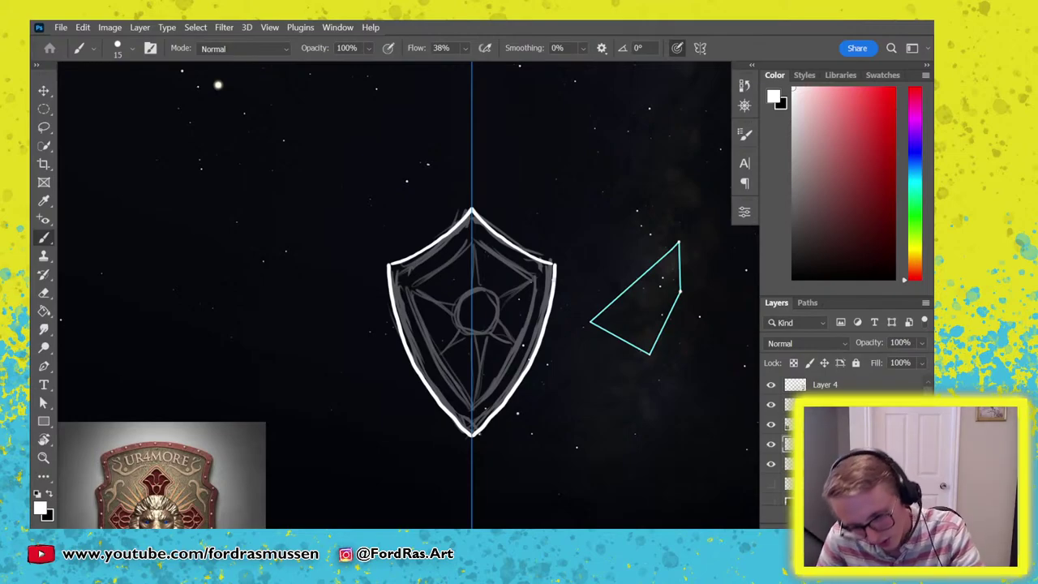
{"action": "key", "text": "ctrl+z"}
{"action": "mouse_move", "coordinate": [470, 432]}
{"action": "left_mouse_down"}
{"action": "mouse_move", "coordinate": [509, 404]}
{"action": "mouse_move", "coordinate": [541, 353]}
{"action": "mouse_move", "coordinate": [552, 264]}
{"action": "left_mouse_up"}
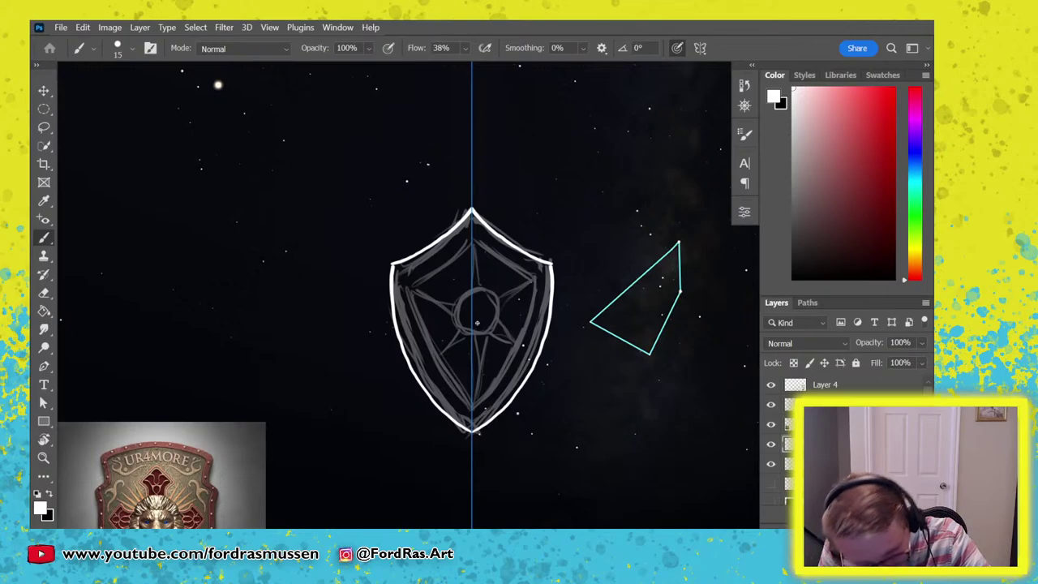
Ink the circle at the shield's centre, erasing and redrawing its upper part to make it rounder.
{"action": "mouse_move", "coordinate": [472, 333]}
{"action": "left_mouse_down"}
{"action": "mouse_move", "coordinate": [491, 294]}
{"action": "mouse_move", "coordinate": [479, 291]}
{"action": "mouse_move", "coordinate": [480, 330]}
{"action": "mouse_move", "coordinate": [490, 325]}
{"action": "mouse_move", "coordinate": [455, 327]}
{"action": "mouse_move", "coordinate": [446, 307]}
{"action": "mouse_move", "coordinate": [473, 283]}
{"action": "left_mouse_up"}
{"action": "key", "text": "ctrl+z"}
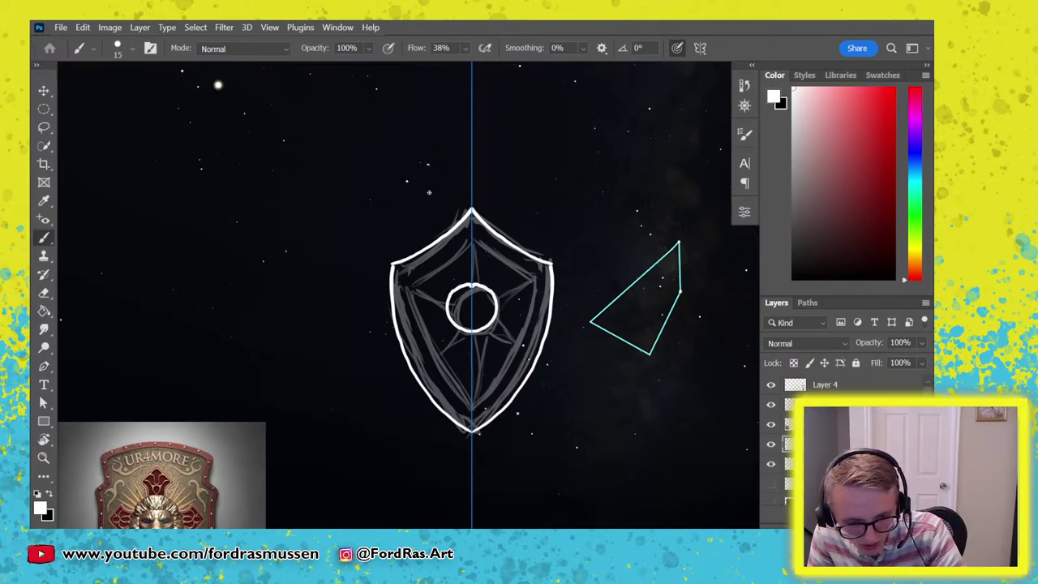
{"action": "key", "text": "e"}
{"action": "mouse_move", "coordinate": [477, 279]}
{"action": "left_mouse_down"}
{"action": "mouse_move", "coordinate": [467, 284]}
{"action": "mouse_move", "coordinate": [486, 288]}
{"action": "left_mouse_up"}
{"action": "key", "text": "b"}
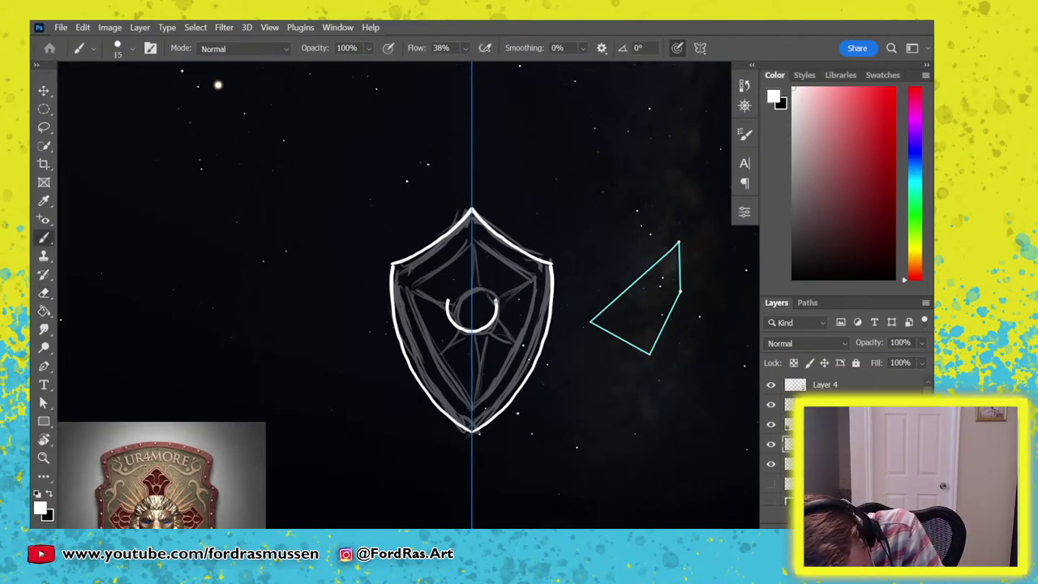
{"action": "left_click_drag", "start_coordinate": [492, 294], "coordinate": [475, 280]}
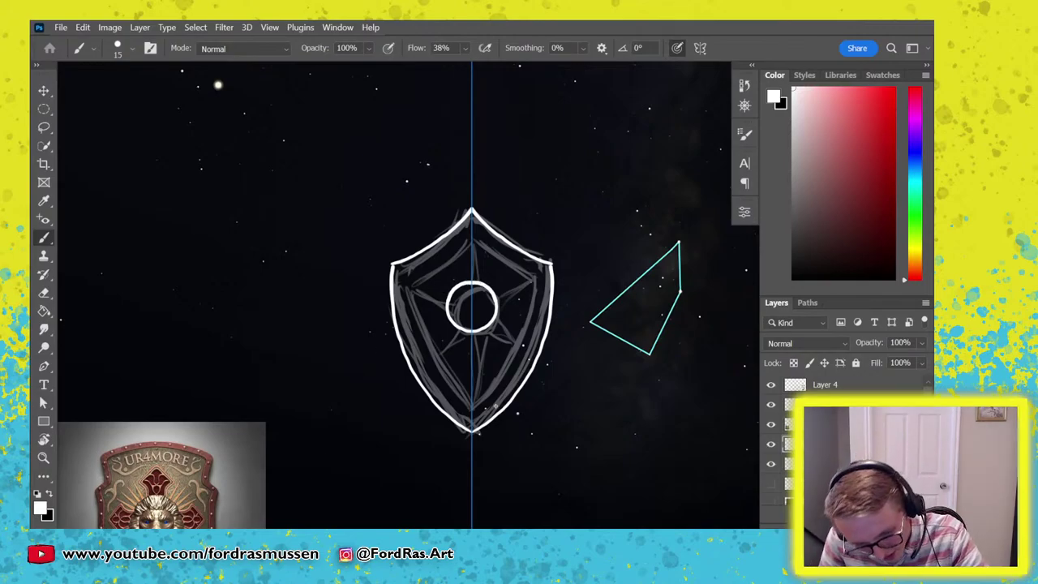
Ink the sides and upper edges of the shield's inner border, redrawing the sides until they run parallel to the outer outline.
{"action": "mouse_move", "coordinate": [473, 419]}
{"action": "left_mouse_down"}
{"action": "mouse_move", "coordinate": [526, 359]}
{"action": "mouse_move", "coordinate": [534, 274]}
{"action": "left_mouse_up"}
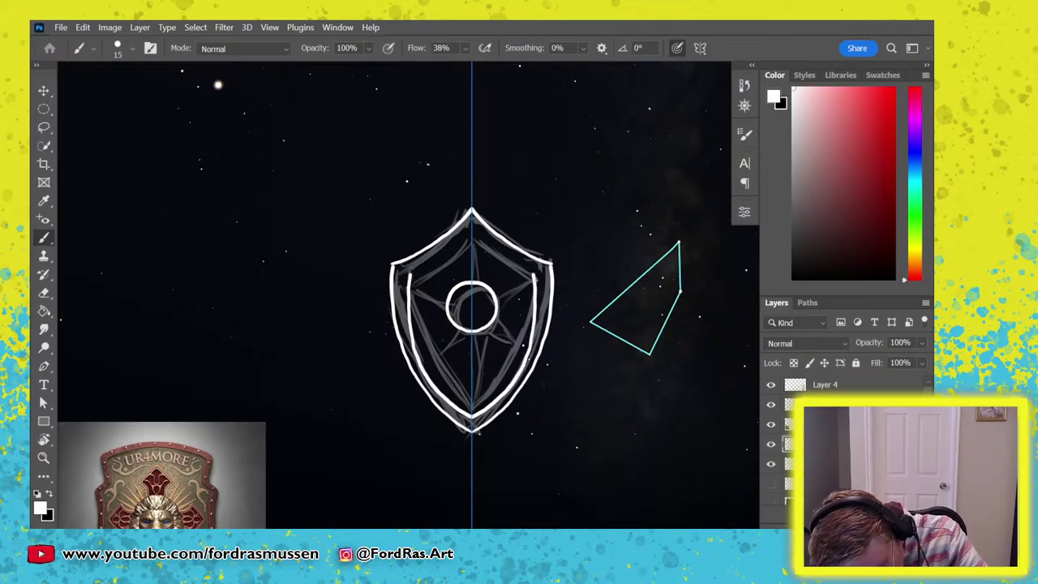
{"action": "key", "text": "ctrl+z"}
{"action": "mouse_move", "coordinate": [473, 419]}
{"action": "left_mouse_down"}
{"action": "mouse_move", "coordinate": [526, 364]}
{"action": "mouse_move", "coordinate": [539, 310]}
{"action": "left_mouse_up"}
{"action": "key", "text": "ctrl+z"}
{"action": "mouse_move", "coordinate": [471, 419]}
{"action": "left_mouse_down"}
{"action": "mouse_move", "coordinate": [502, 394]}
{"action": "mouse_move", "coordinate": [538, 329]}
{"action": "left_mouse_up"}
{"action": "key", "text": "ctrl+z"}
{"action": "mouse_move", "coordinate": [475, 419]}
{"action": "left_mouse_down"}
{"action": "mouse_move", "coordinate": [523, 366]}
{"action": "mouse_move", "coordinate": [539, 304]}
{"action": "mouse_move", "coordinate": [538, 277]}
{"action": "mouse_move", "coordinate": [470, 217]}
{"action": "left_mouse_up"}
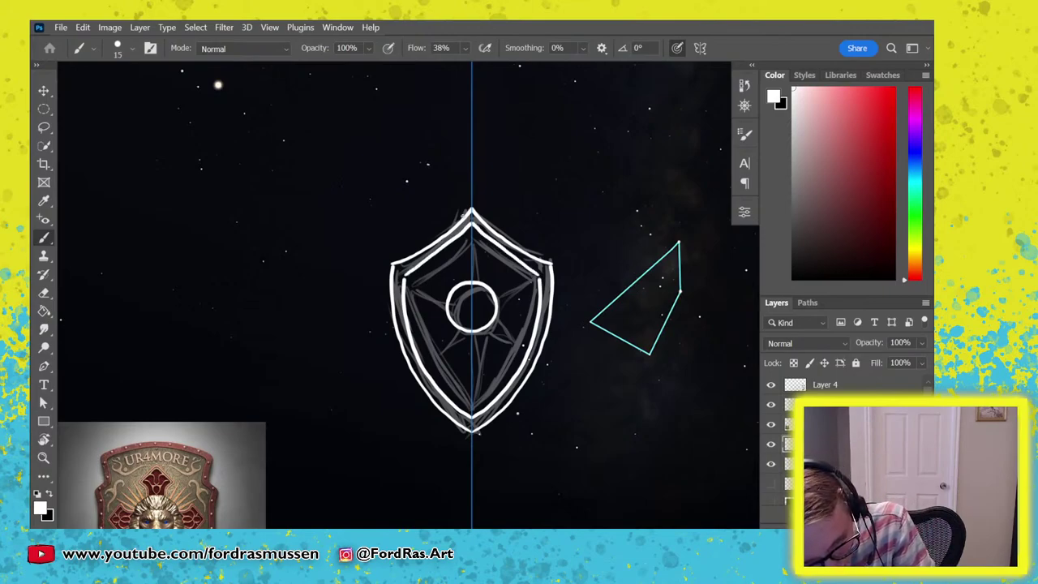
Undo the inner border's upper edges and redraw them from the inner corners up to the centre point.
{"action": "key", "text": "ctrl+z"}
{"action": "left_click_drag", "start_coordinate": [538, 280], "coordinate": [471, 217]}
{"action": "key", "text": "ctrl+z"}
{"action": "key", "text": "ctrl+z"}
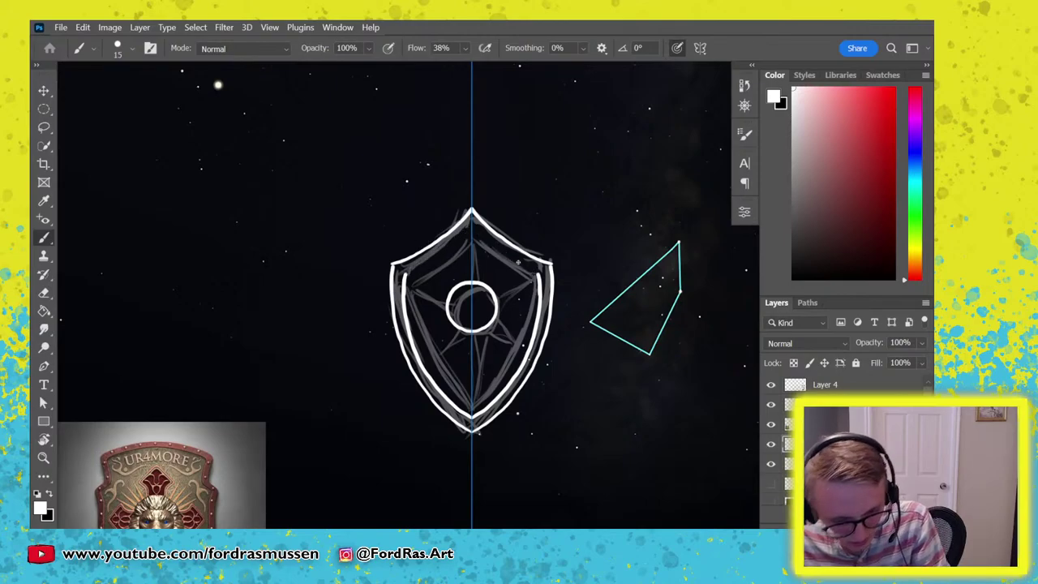
{"action": "left_click_drag", "start_coordinate": [537, 274], "coordinate": [472, 220]}
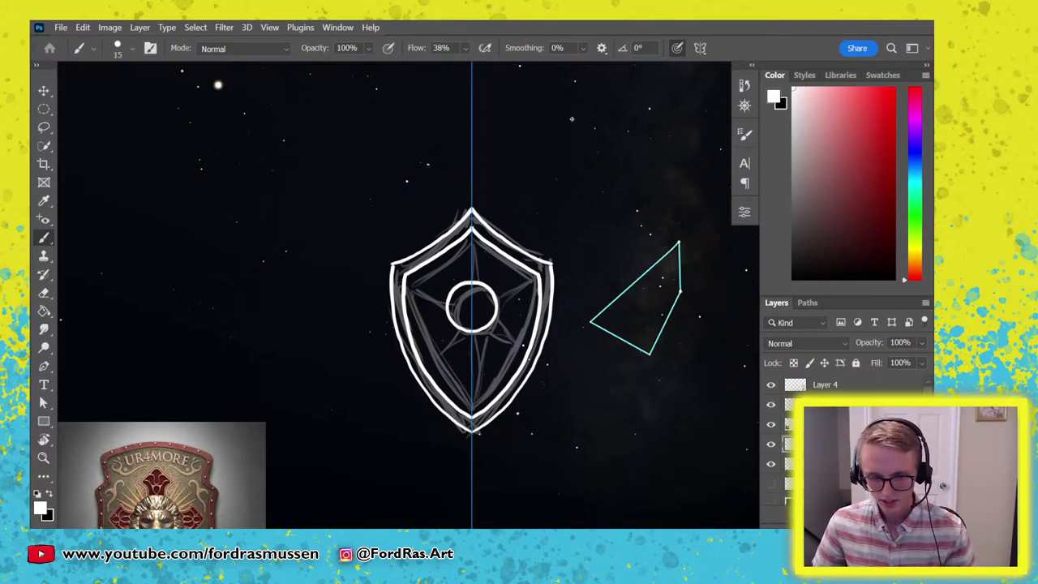
Turn off paint symmetry, and hide and reshow the sketch layer to examine the inked lines on their own.
{"action": "left_click", "coordinate": [702, 48]}
{"action": "left_click", "coordinate": [730, 65]}
{"action": "left_click", "coordinate": [771, 465]}
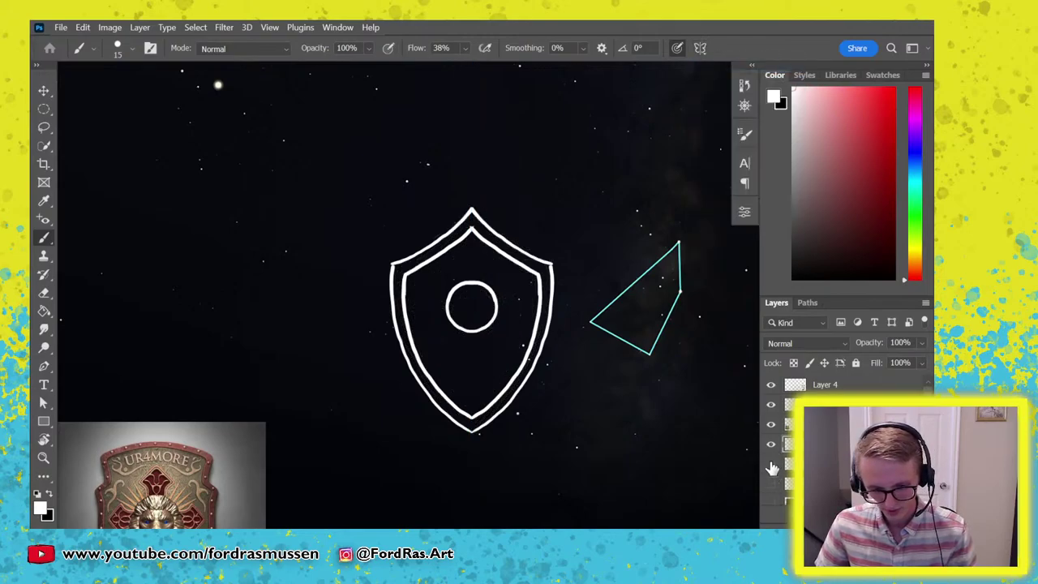
{"action": "left_click", "coordinate": [771, 465]}
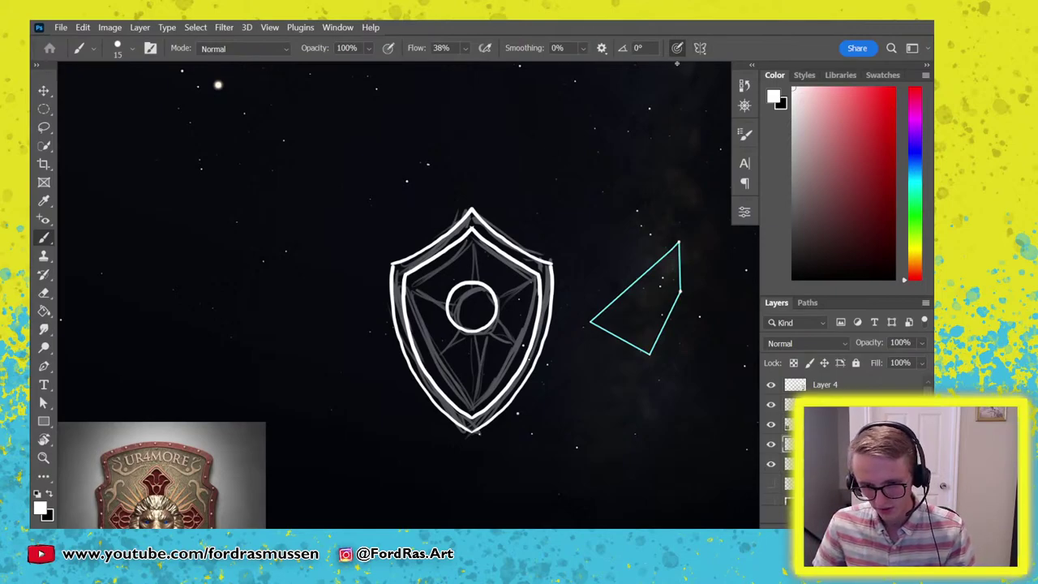
Re-enable vertical paint symmetry with its axis at X 1971 px, through the centre of the shield.
{"action": "left_click", "coordinate": [700, 48]}
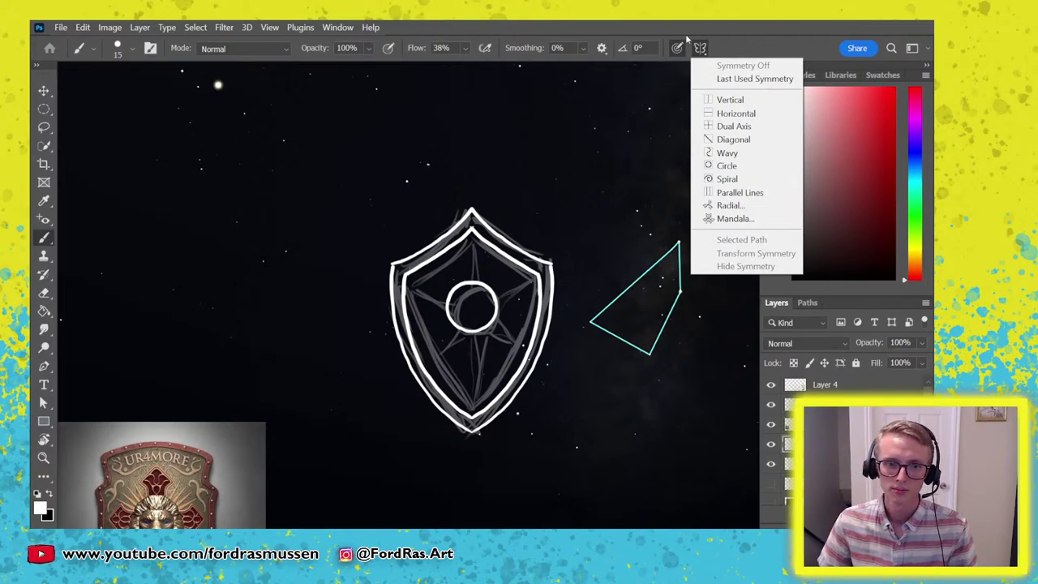
{"action": "left_click", "coordinate": [730, 98]}
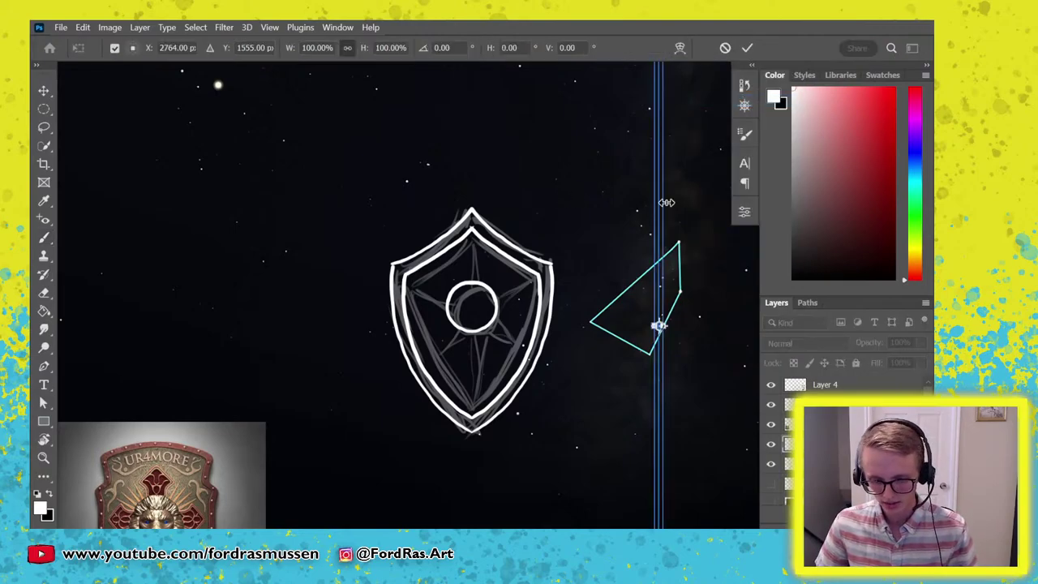
{"action": "left_click_drag", "start_coordinate": [658, 203], "coordinate": [472, 171]}
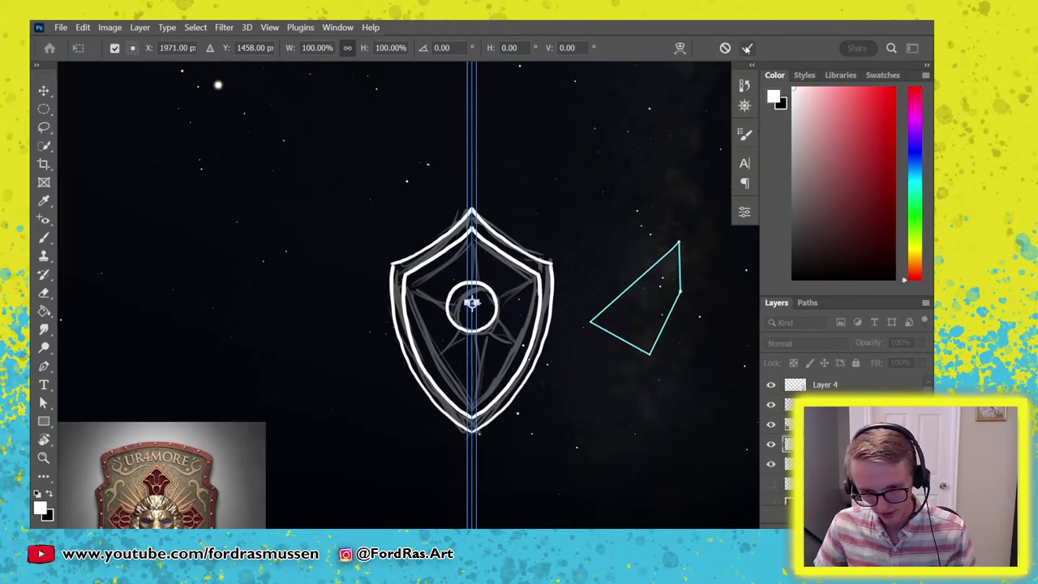
{"action": "left_click", "coordinate": [747, 47]}
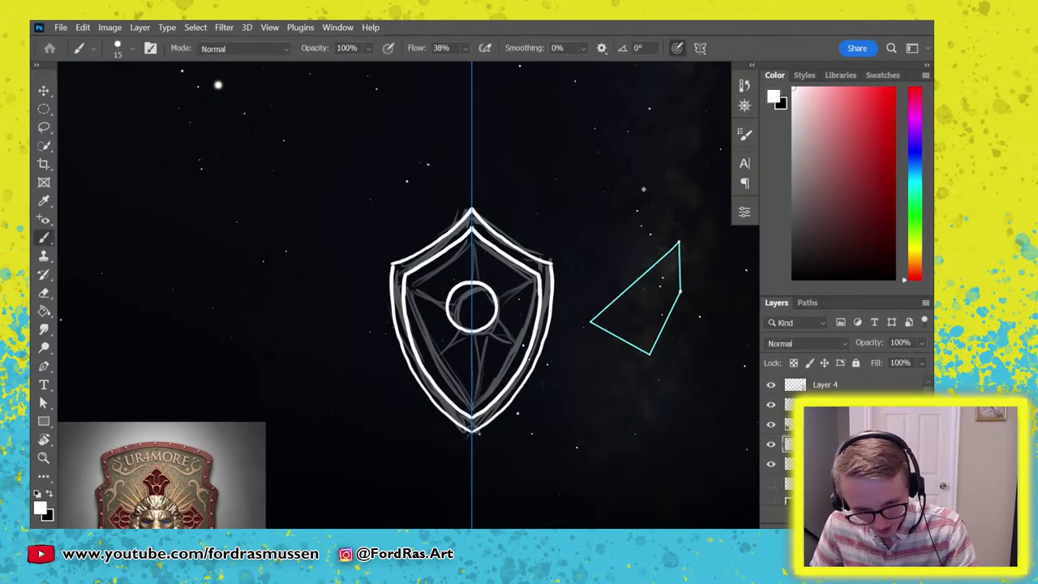
Ink the ray from the circle up to the inner border's top point, and try the bottom ray three times, undoing each attempt.
{"action": "left_click_drag", "start_coordinate": [466, 282], "coordinate": [470, 222]}
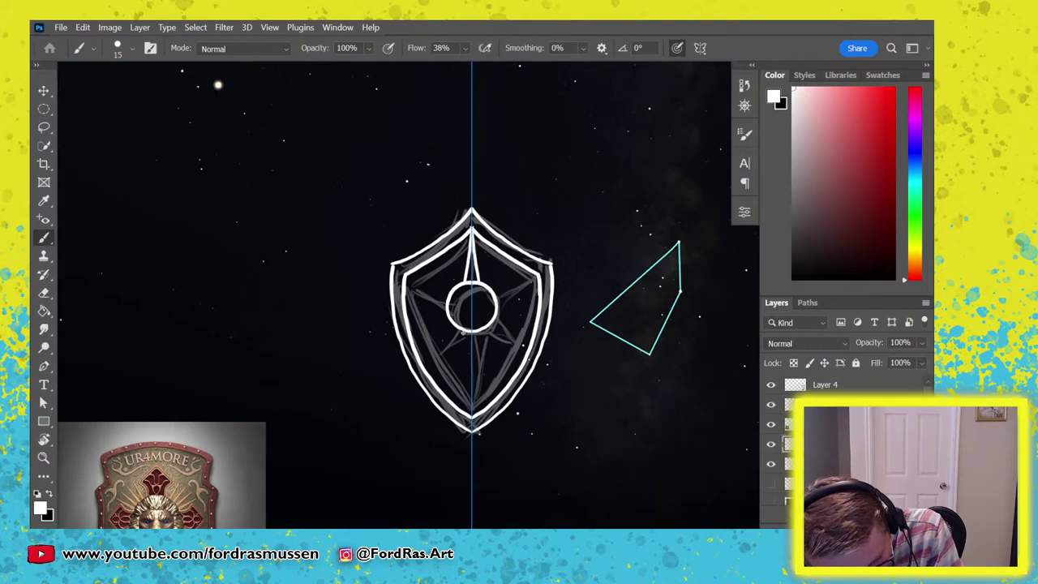
{"action": "left_click_drag", "start_coordinate": [466, 332], "coordinate": [475, 406]}
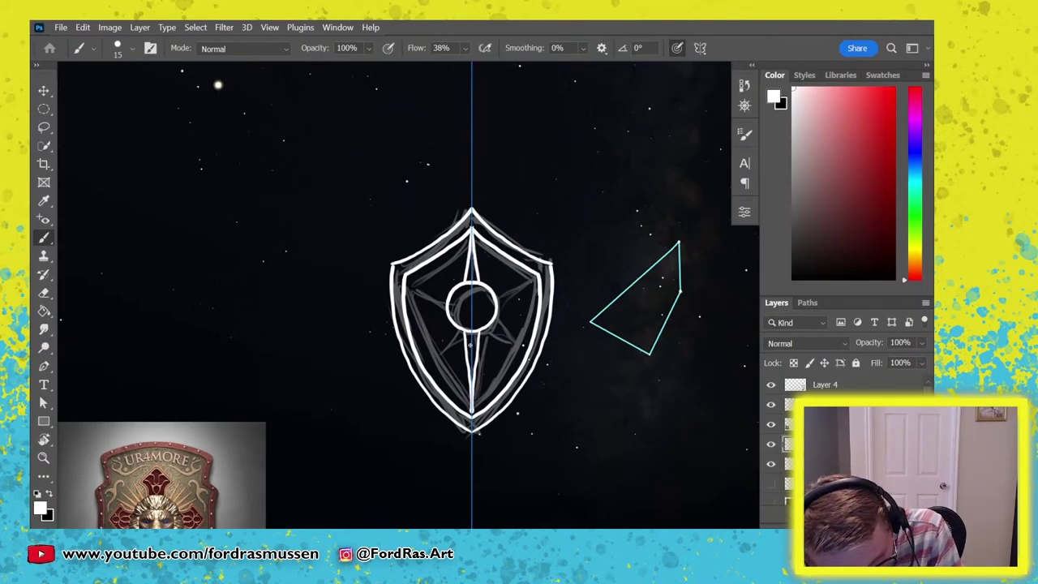
{"action": "key", "text": "ctrl+z"}
{"action": "left_click_drag", "start_coordinate": [467, 331], "coordinate": [472, 418]}
{"action": "key", "text": "ctrl+z"}
{"action": "left_click_drag", "start_coordinate": [467, 331], "coordinate": [471, 415]}
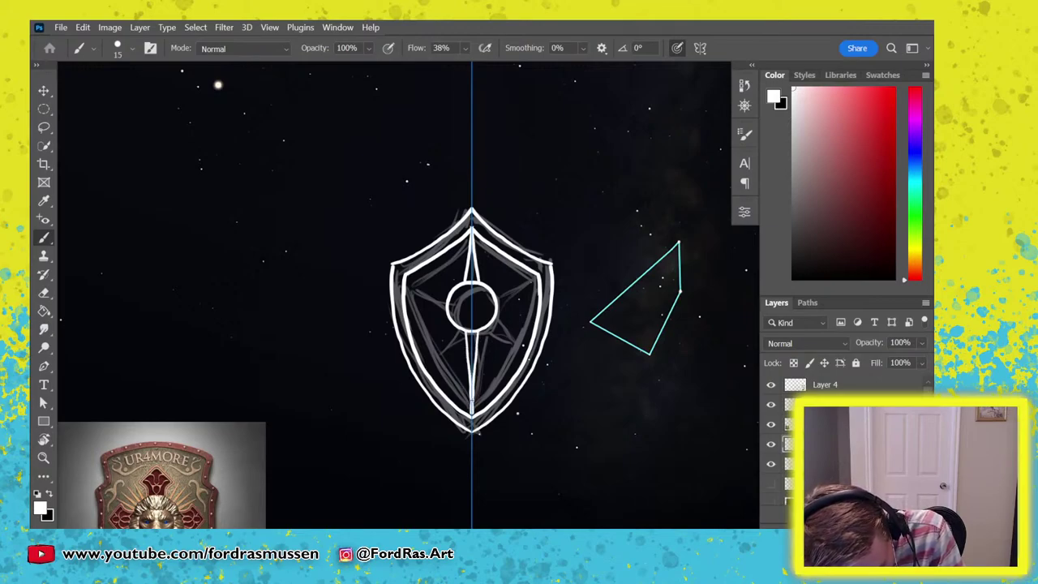
{"action": "key", "text": "ctrl+z"}
Reduce the brush size to 10 and ink the bottom ray and the four diagonal rays from the circle to the inner border.
{"action": "key", "text": "bracketleft"}
{"action": "left_click_drag", "start_coordinate": [468, 334], "coordinate": [472, 407]}
{"action": "key", "text": "ctrl+z"}
{"action": "left_click_drag", "start_coordinate": [465, 331], "coordinate": [473, 416]}
{"action": "key", "text": "ctrl+z"}
{"action": "left_click_drag", "start_coordinate": [466, 331], "coordinate": [472, 415]}
{"action": "key", "text": "ctrl+z"}
{"action": "key", "text": "ctrl+z"}
{"action": "key", "text": "ctrl+z"}
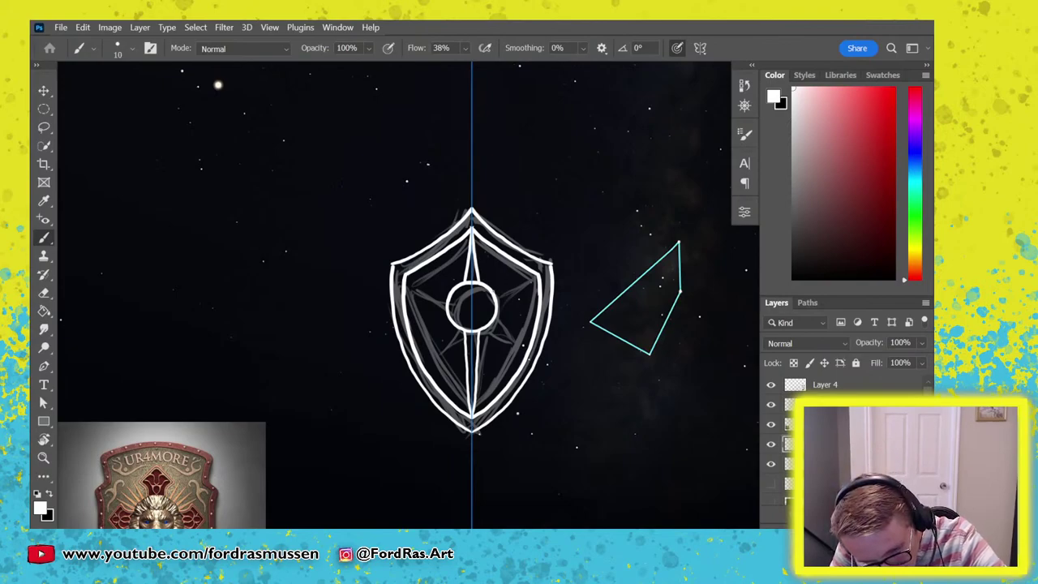
{"action": "mouse_move", "coordinate": [451, 291]}
{"action": "left_mouse_down"}
{"action": "mouse_move", "coordinate": [407, 274]}
{"action": "mouse_move", "coordinate": [446, 309]}
{"action": "mouse_move", "coordinate": [416, 354]}
{"action": "mouse_move", "coordinate": [446, 317]}
{"action": "left_mouse_up"}
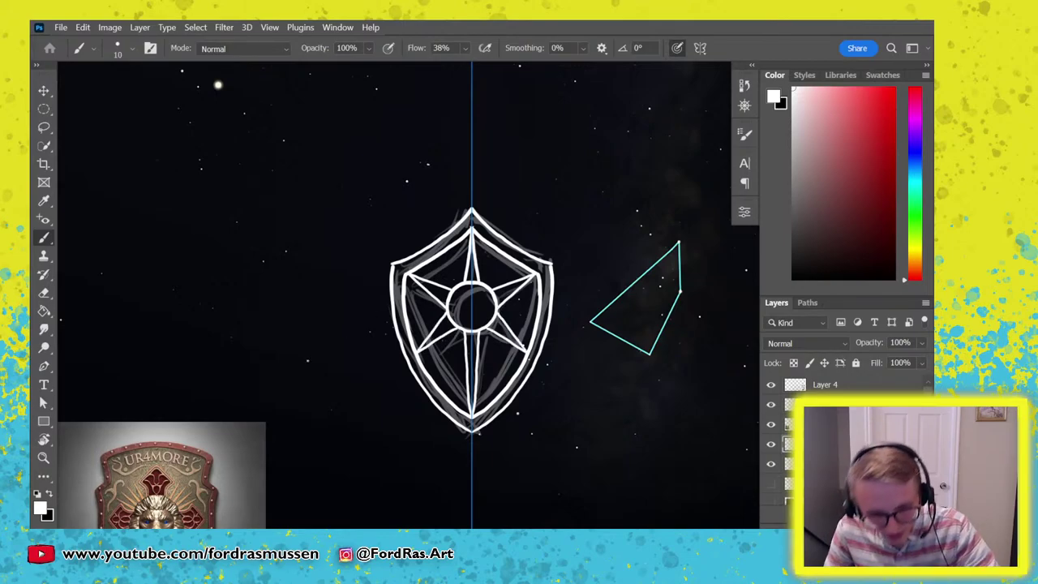
Turn off the brush's vertical paint symmetry.
{"action": "left_click", "coordinate": [700, 48]}
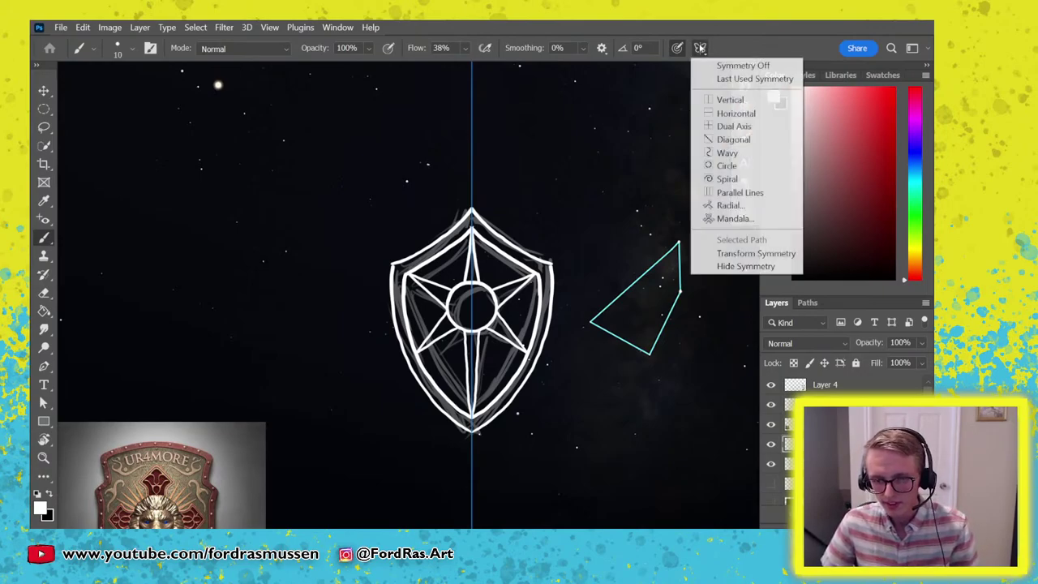
{"action": "left_click", "coordinate": [745, 78]}
{"action": "left_click", "coordinate": [700, 48]}
{"action": "left_click", "coordinate": [742, 65]}
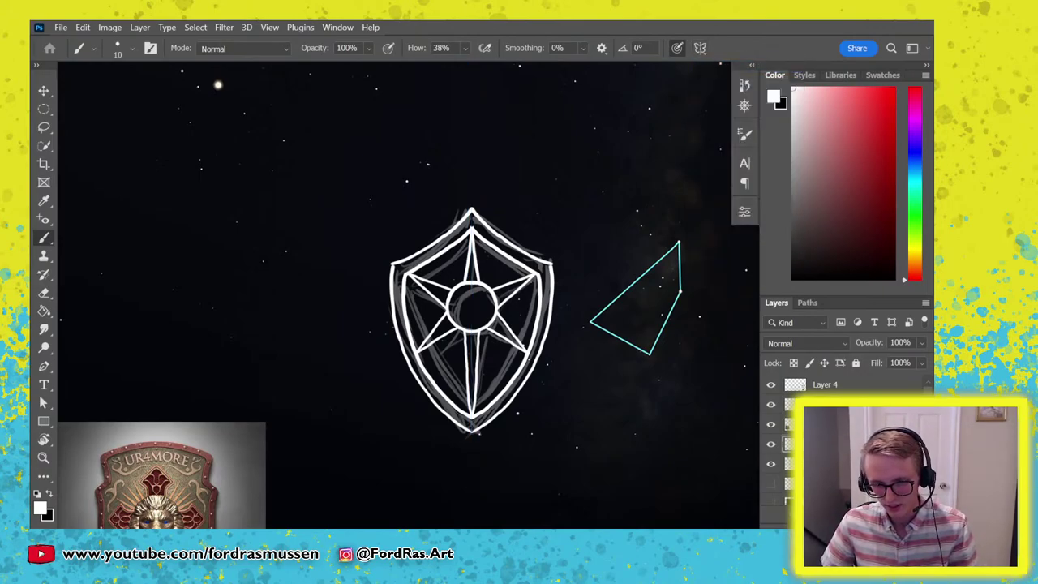
Hide the sketch layer and ink curved shading strokes along the upper-left and lower-right inside of the central circle.
{"action": "left_click", "coordinate": [770, 464]}
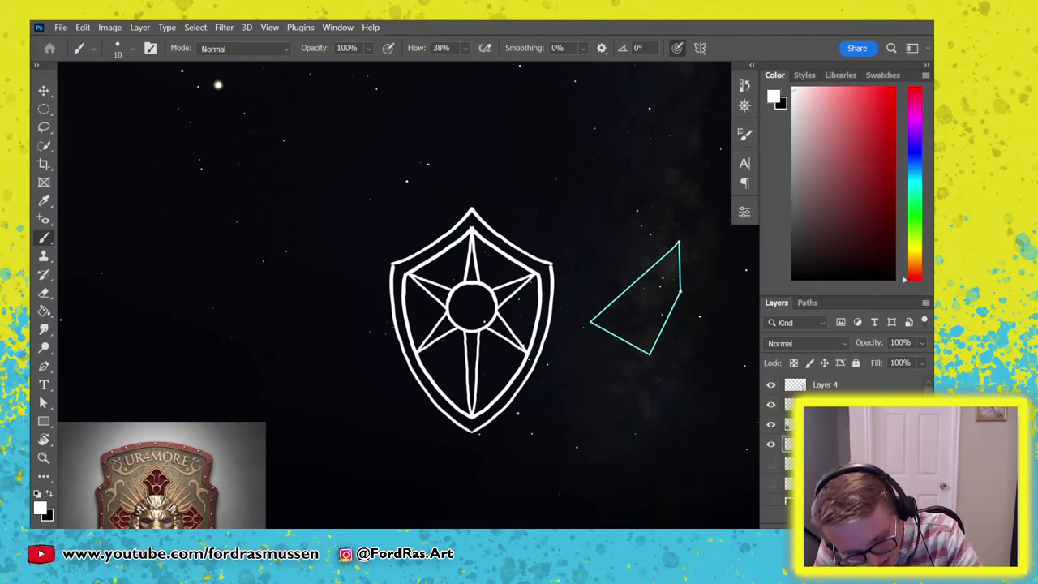
{"action": "key", "text": "ctrl+z"}
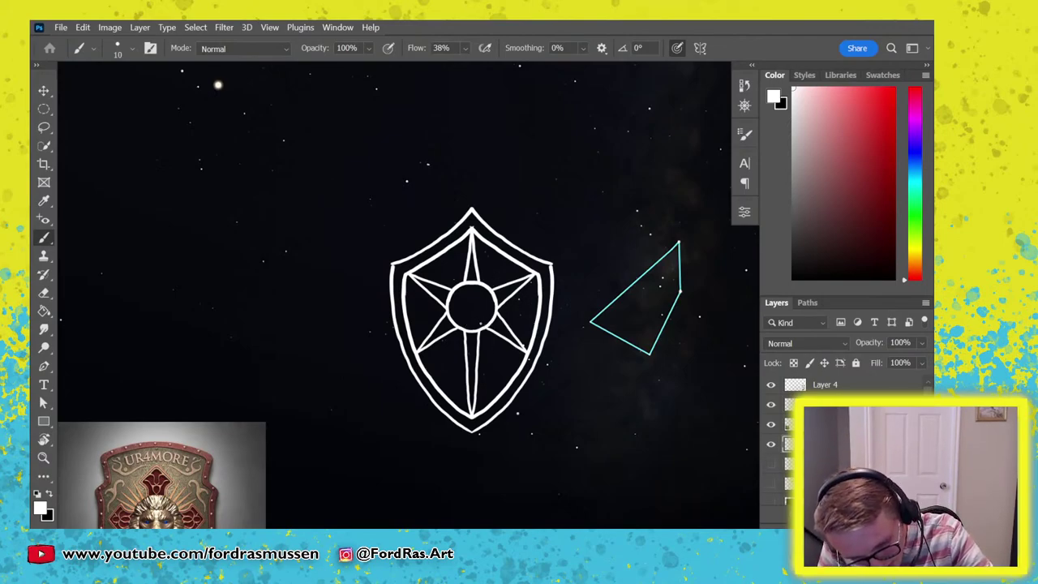
{"action": "left_click_drag", "start_coordinate": [472, 328], "coordinate": [488, 310]}
{"action": "left_click_drag", "start_coordinate": [477, 313], "coordinate": [475, 295]}
{"action": "key", "text": "ctrl+z"}
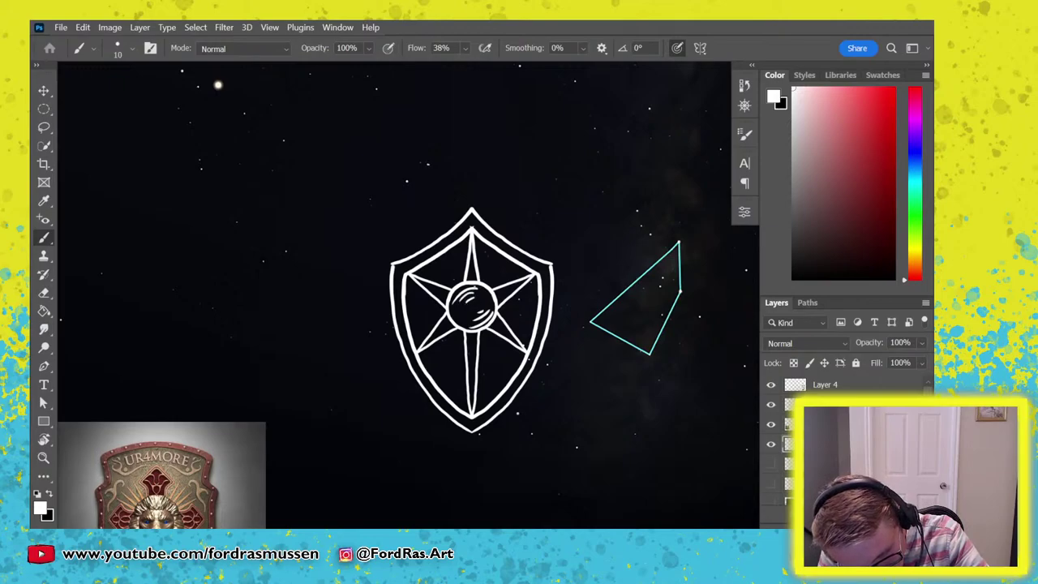
{"action": "key", "text": "ctrl+z"}
{"action": "key", "text": "ctrl+z"}
{"action": "key", "text": "ctrl+z"}
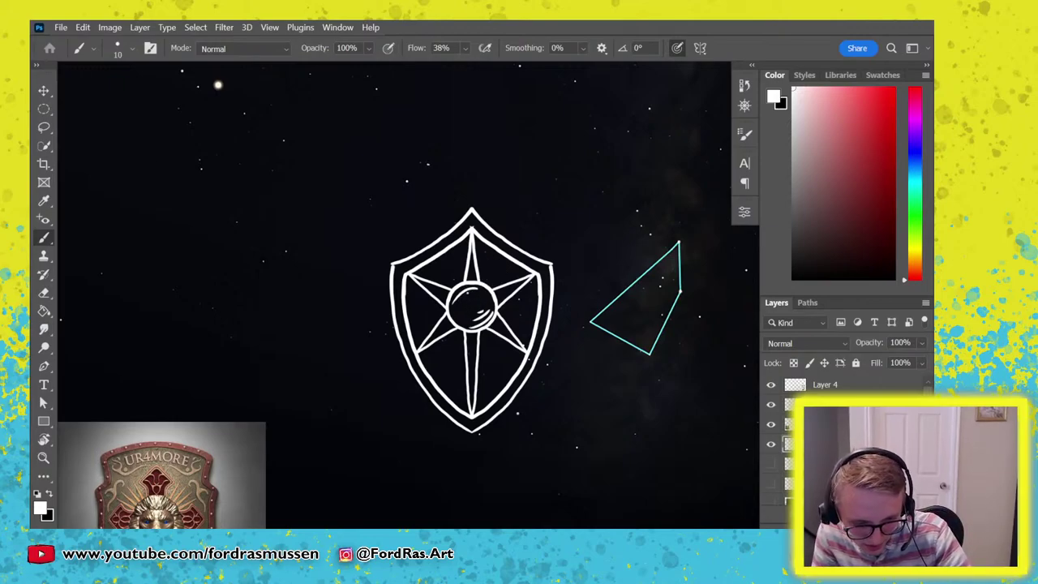
{"action": "mouse_move", "coordinate": [472, 326]}
{"action": "left_mouse_down"}
{"action": "mouse_move", "coordinate": [491, 311]}
{"action": "mouse_move", "coordinate": [463, 301]}
{"action": "left_mouse_up"}
{"action": "mouse_move", "coordinate": [473, 290]}
{"action": "left_mouse_down"}
{"action": "mouse_move", "coordinate": [452, 304]}
{"action": "mouse_move", "coordinate": [474, 289]}
{"action": "left_mouse_up"}
{"action": "key", "text": "ctrl+z"}
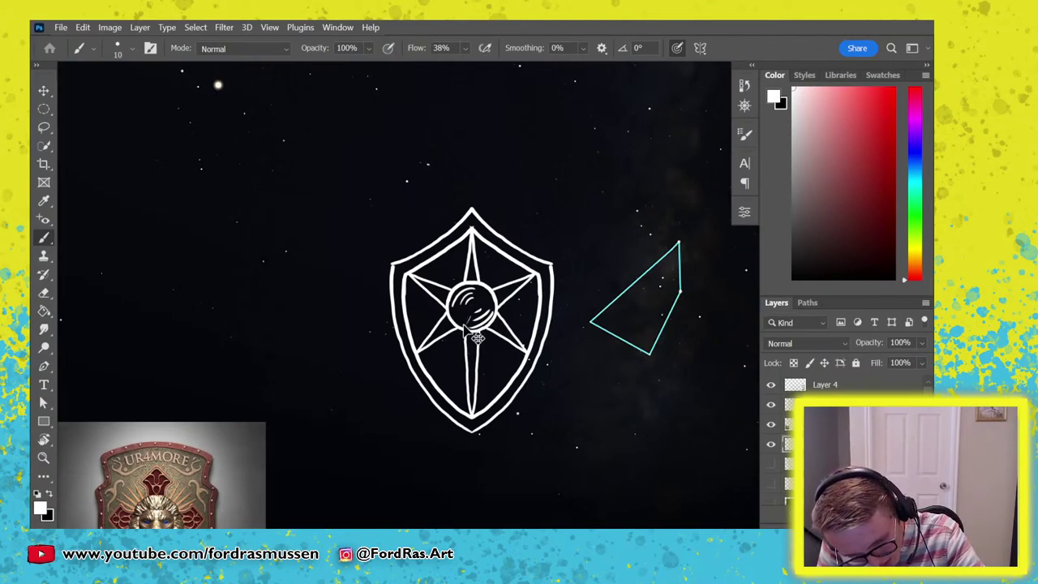
{"action": "left_click_drag", "start_coordinate": [459, 322], "coordinate": [468, 316]}
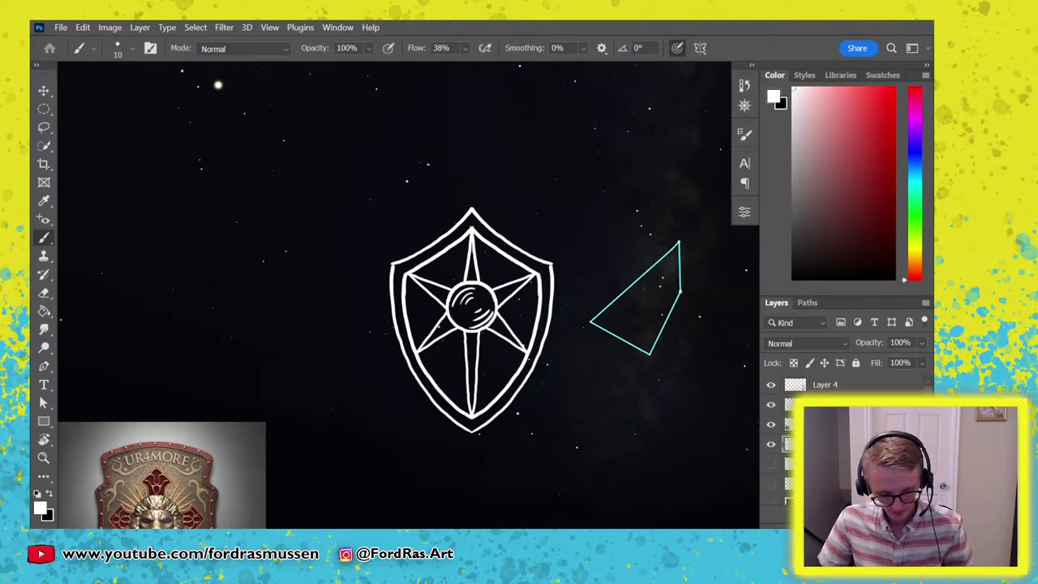
Reduce the brush size to 9 and hatch short shading strokes on the lower-left, upper-left and upper-right rays.
{"action": "key", "text": "f"}
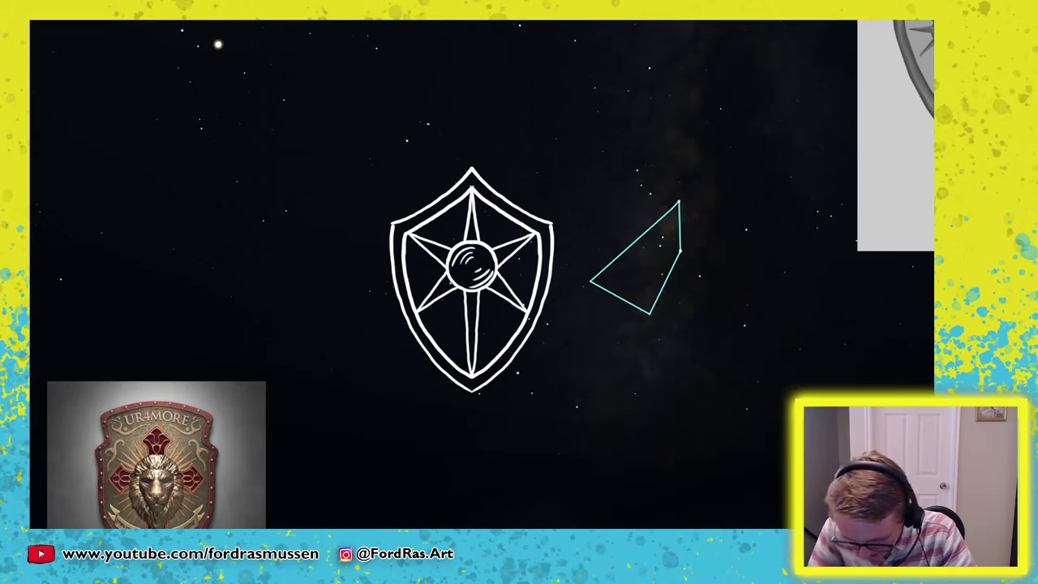
{"action": "left_click_drag", "start_coordinate": [451, 281], "coordinate": [447, 291]}
{"action": "left_click_drag", "start_coordinate": [449, 280], "coordinate": [435, 297]}
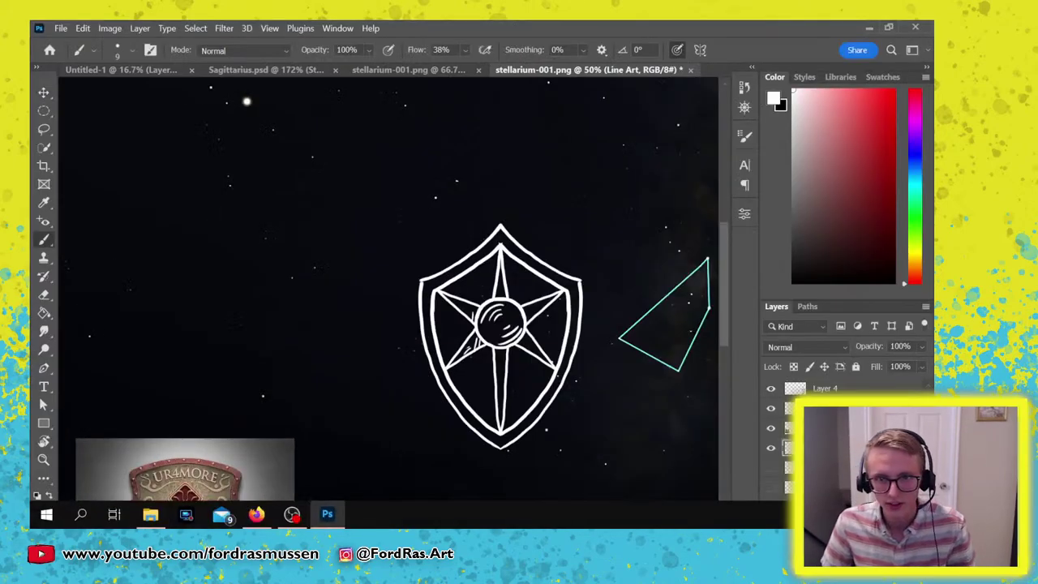
{"action": "left_click_drag", "start_coordinate": [301, 410], "coordinate": [228, 351]}
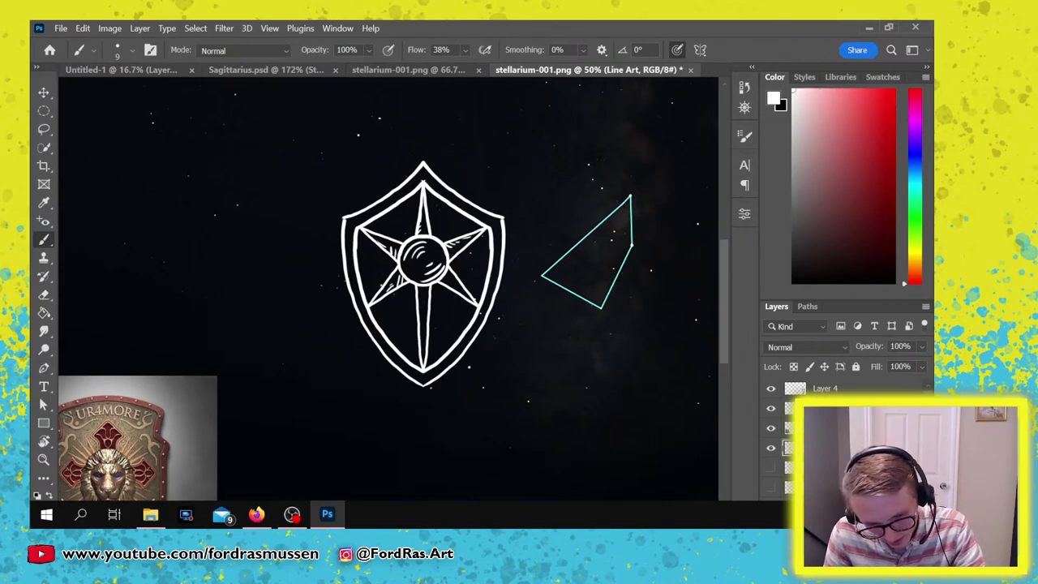
Erase the hatching inside the shield's lower-left ray with the Eraser at size 10.
{"action": "key", "text": "e"}
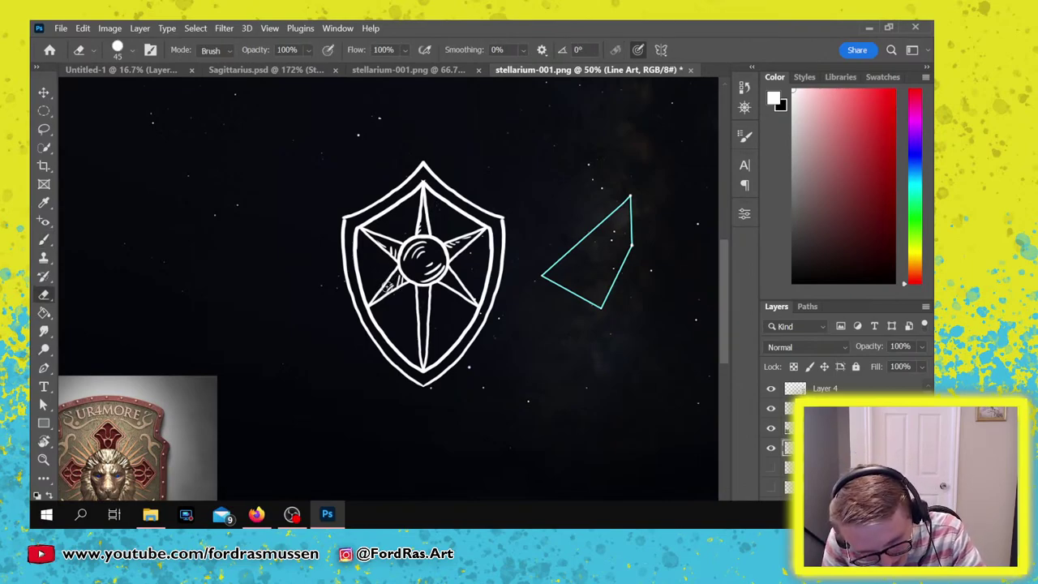
{"action": "key", "text": "bracketleft"}
{"action": "key", "text": "bracketleft"}
{"action": "key", "text": "bracketleft"}
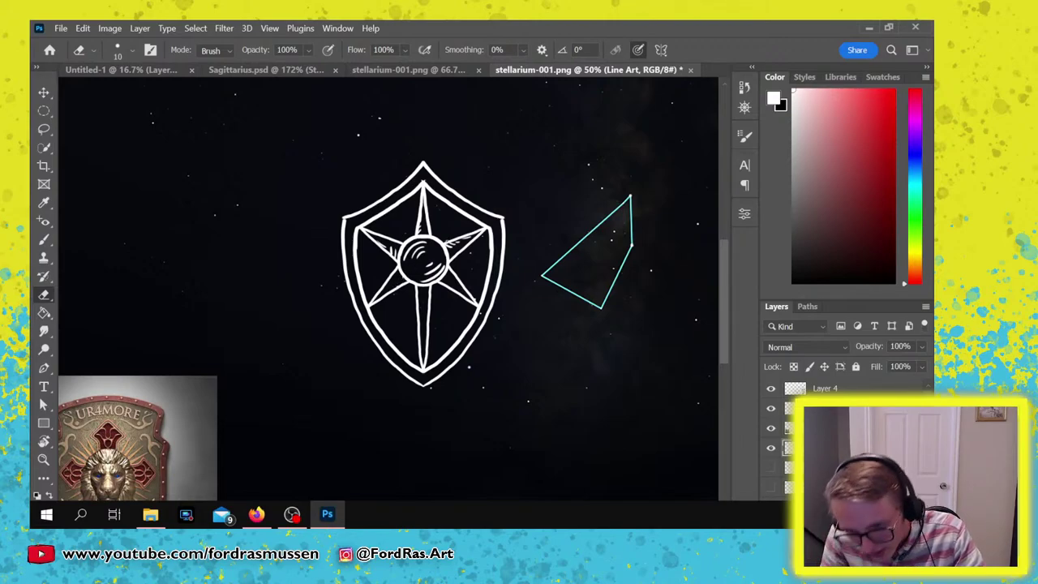
Hatch short strokes with the size 9 brush where the lower-left, bottom and lower-right rays meet the circle.
{"action": "key", "text": "b"}
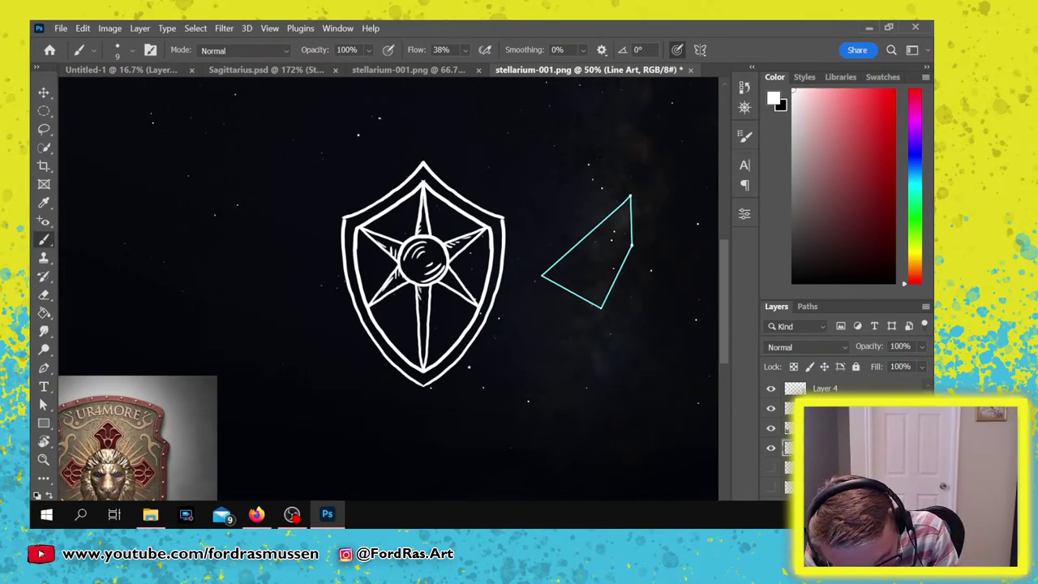
{"action": "left_click_drag", "start_coordinate": [417, 301], "coordinate": [421, 335]}
{"action": "key", "text": "ctrl+z"}
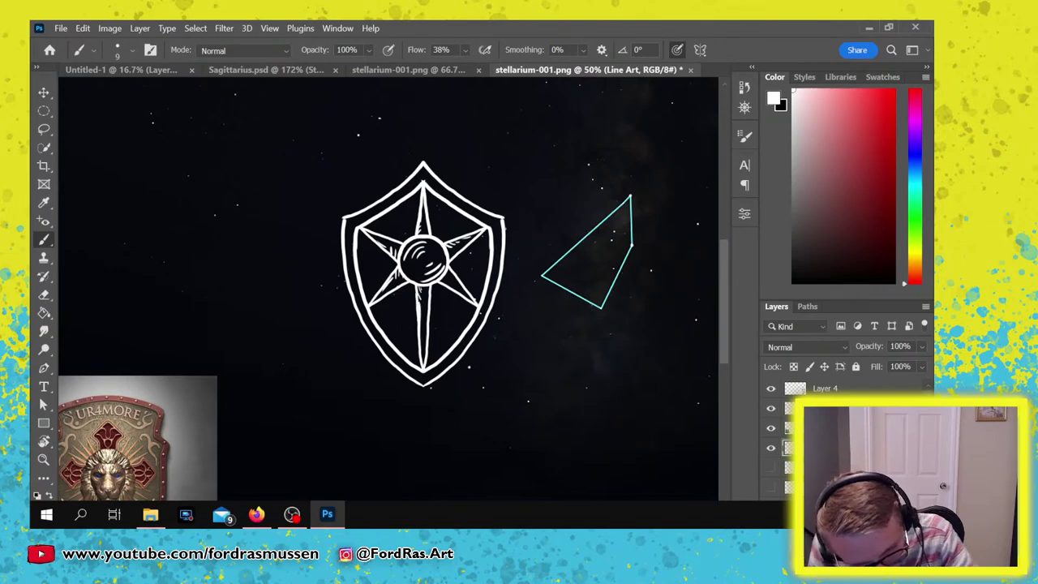
{"action": "left_click_drag", "start_coordinate": [449, 278], "coordinate": [440, 282]}
{"action": "left_click_drag", "start_coordinate": [449, 280], "coordinate": [460, 293]}
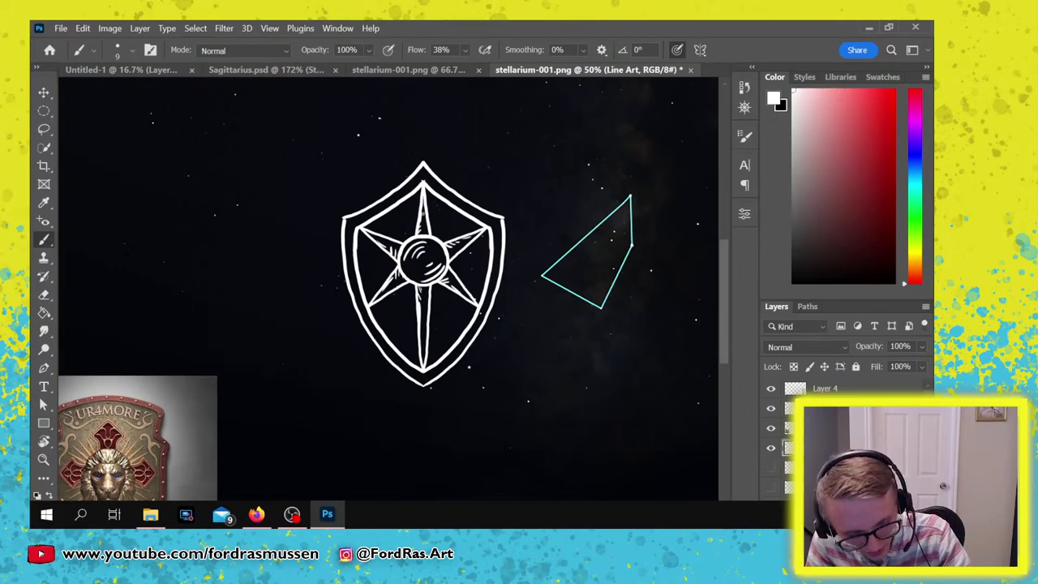
{"action": "mouse_move", "coordinate": [411, 201]}
{"action": "left_mouse_down"}
{"action": "mouse_move", "coordinate": [372, 227]}
{"action": "mouse_move", "coordinate": [409, 232]}
{"action": "mouse_move", "coordinate": [408, 223]}
{"action": "left_mouse_up"}
{"action": "key", "text": "ctrl+z"}
{"action": "key", "text": "ctrl+z"}
{"action": "key", "text": "ctrl+z"}
{"action": "left_click_drag", "start_coordinate": [416, 201], "coordinate": [409, 215]}
{"action": "key", "text": "ctrl+z"}
{"action": "key", "text": "ctrl+z"}
{"action": "key", "text": "ctrl+z"}
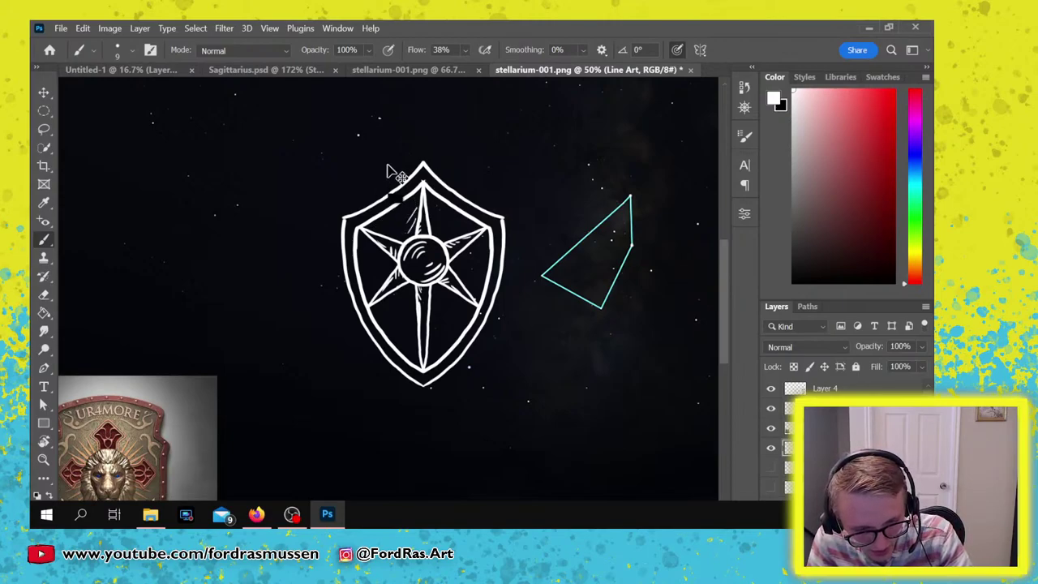
Set the brush size to 10.
{"action": "key", "text": "bracketright"}
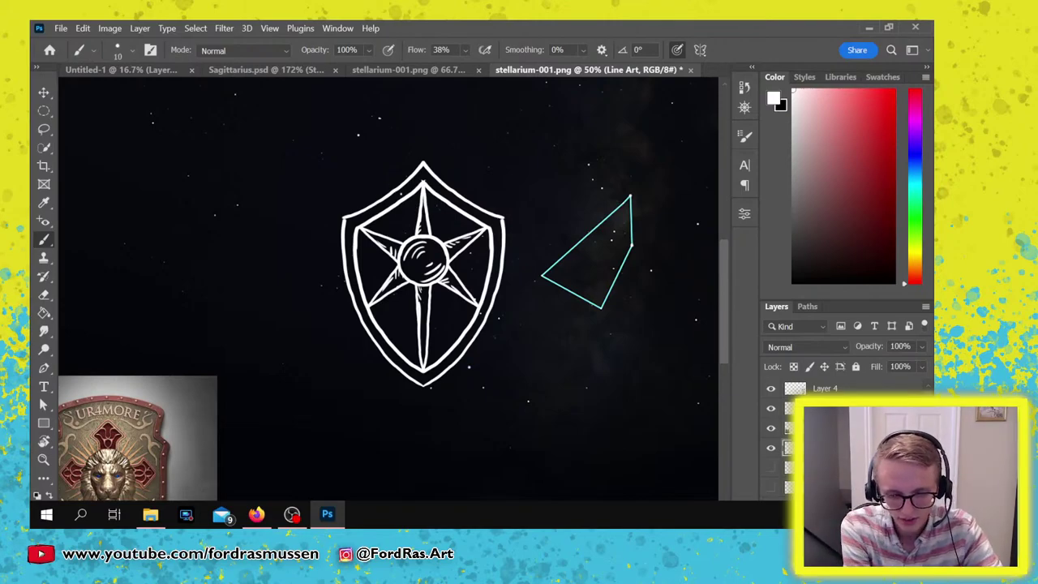
{"action": "left_click_drag", "start_coordinate": [398, 236], "coordinate": [413, 221]}
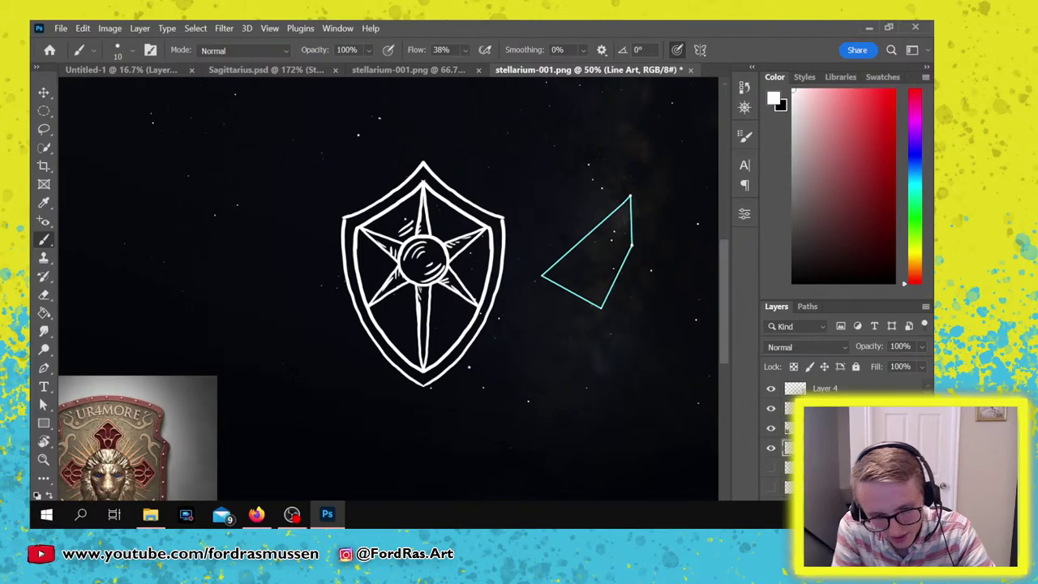
{"action": "key", "text": "ctrl+z"}
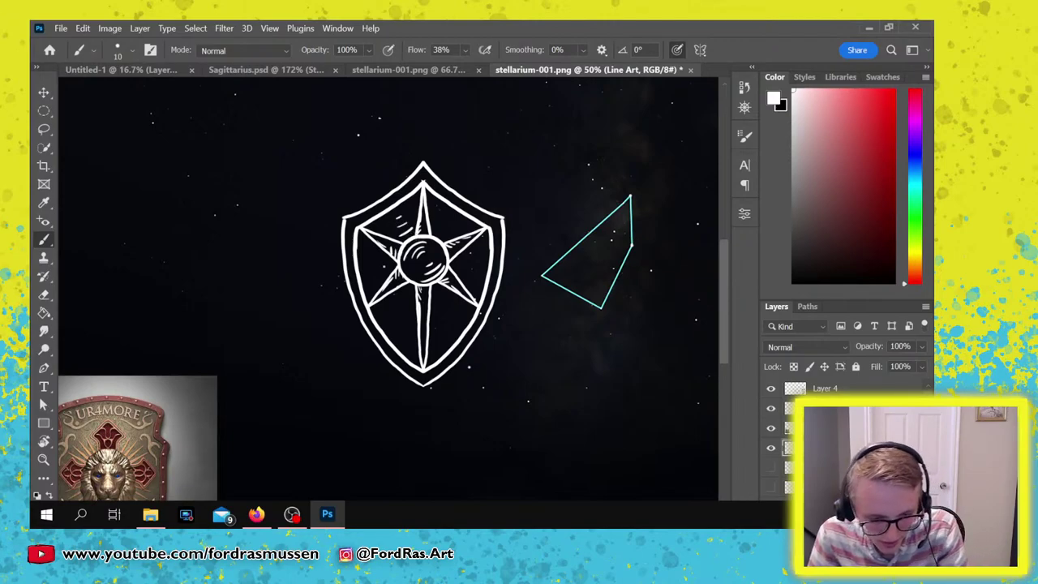
{"action": "left_click_drag", "start_coordinate": [381, 264], "coordinate": [385, 253]}
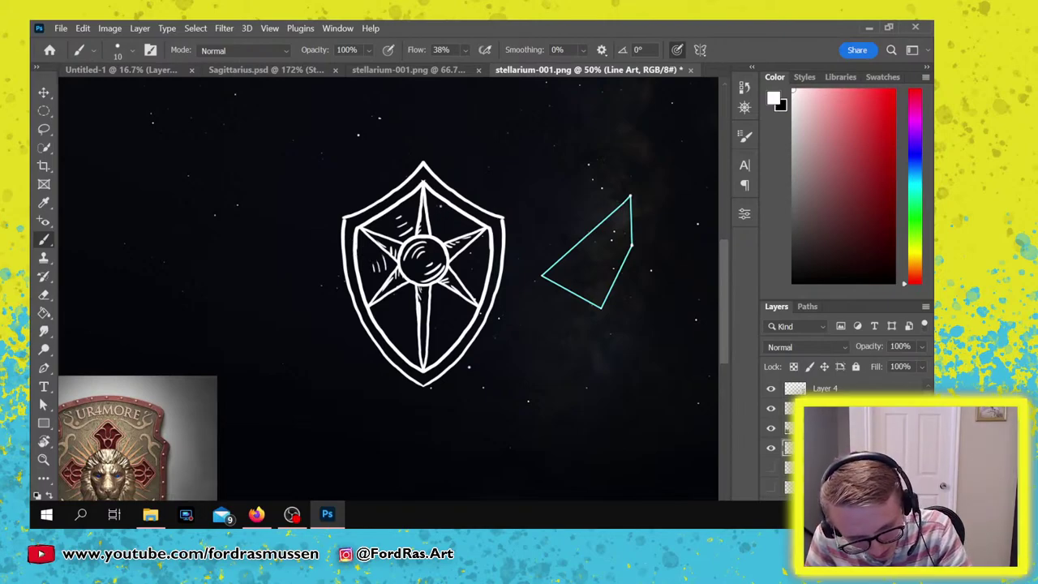
{"action": "left_click_drag", "start_coordinate": [440, 236], "coordinate": [461, 221]}
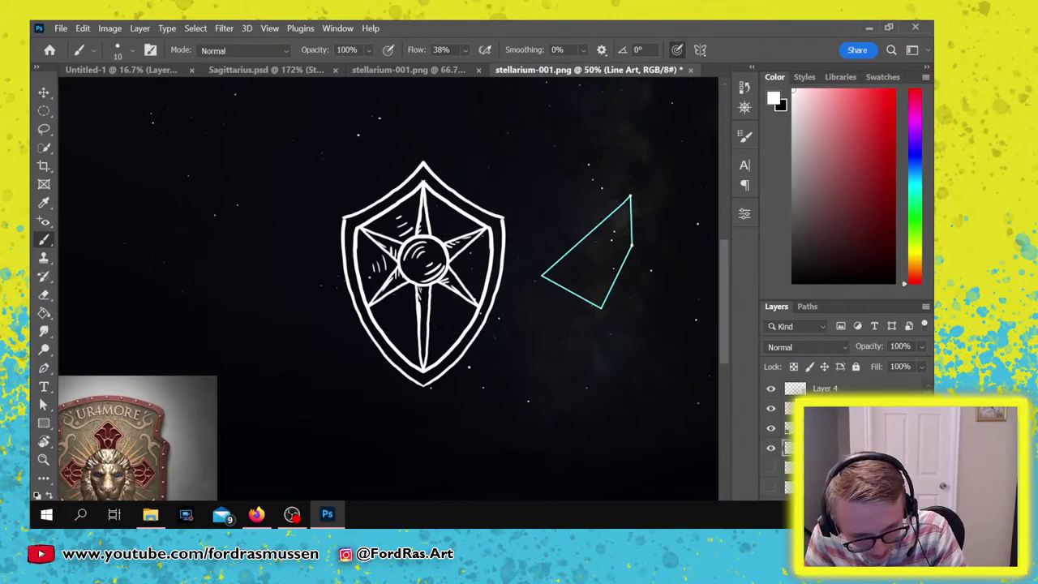
{"action": "key", "text": "bracketright"}
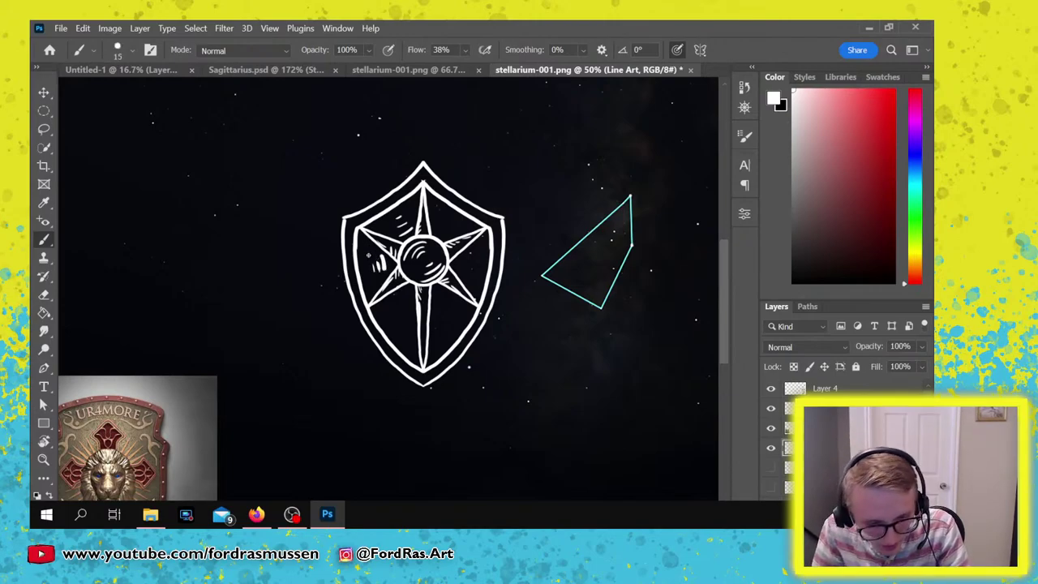
{"action": "key", "text": "bracketleft"}
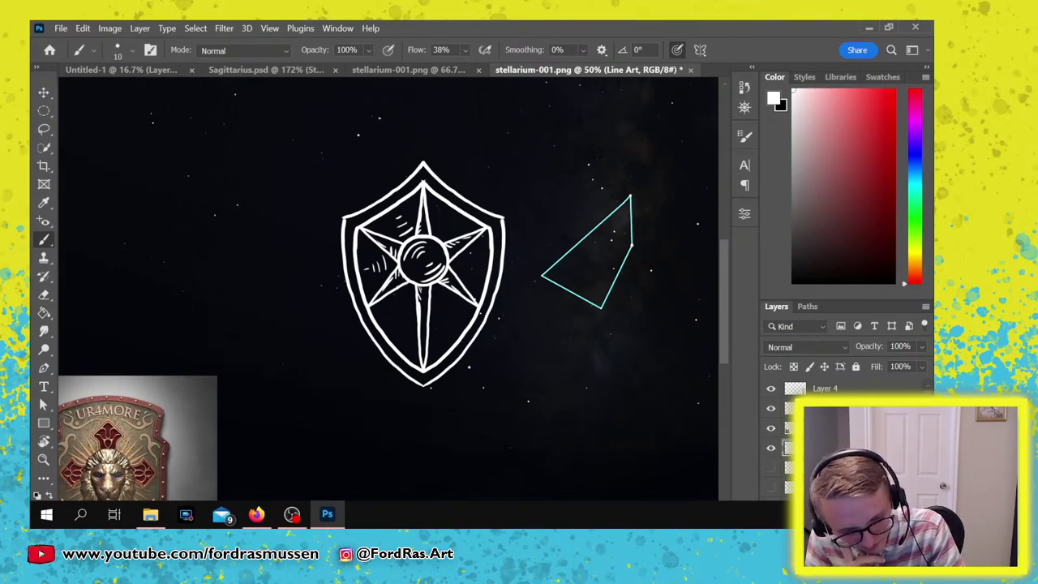
{"action": "left_click_drag", "start_coordinate": [411, 290], "coordinate": [407, 325]}
{"action": "left_click_drag", "start_coordinate": [405, 297], "coordinate": [400, 323]}
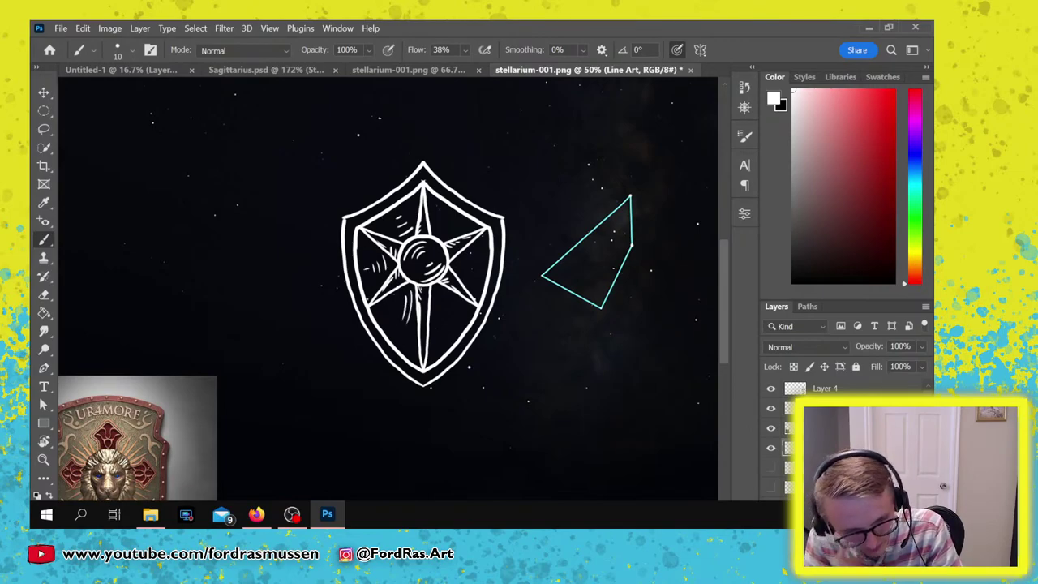
{"action": "key", "text": "ctrl+z"}
{"action": "key", "text": "ctrl+z"}
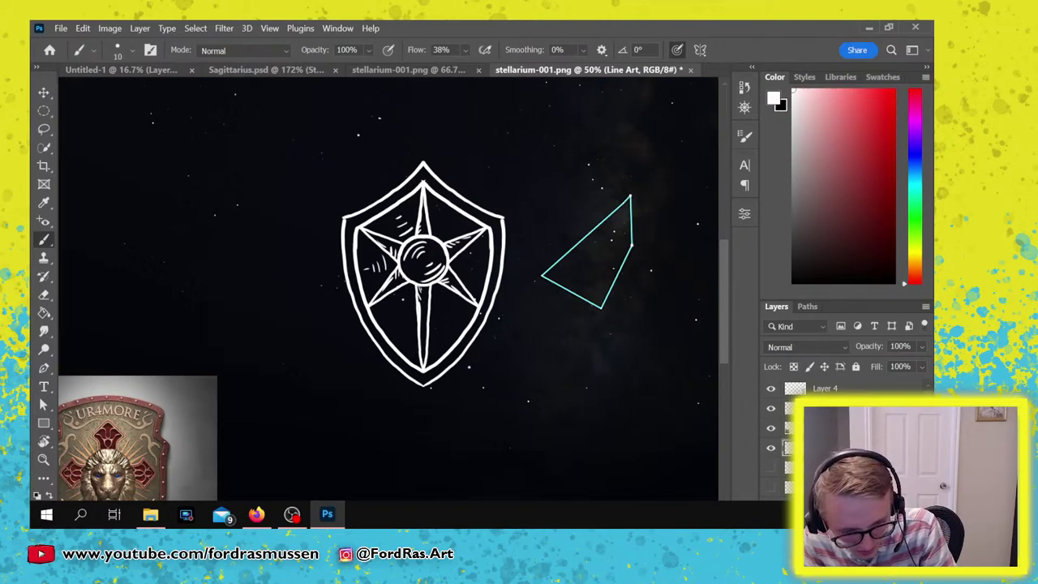
{"action": "left_click_drag", "start_coordinate": [408, 299], "coordinate": [394, 325]}
{"action": "left_click_drag", "start_coordinate": [399, 324], "coordinate": [386, 335]}
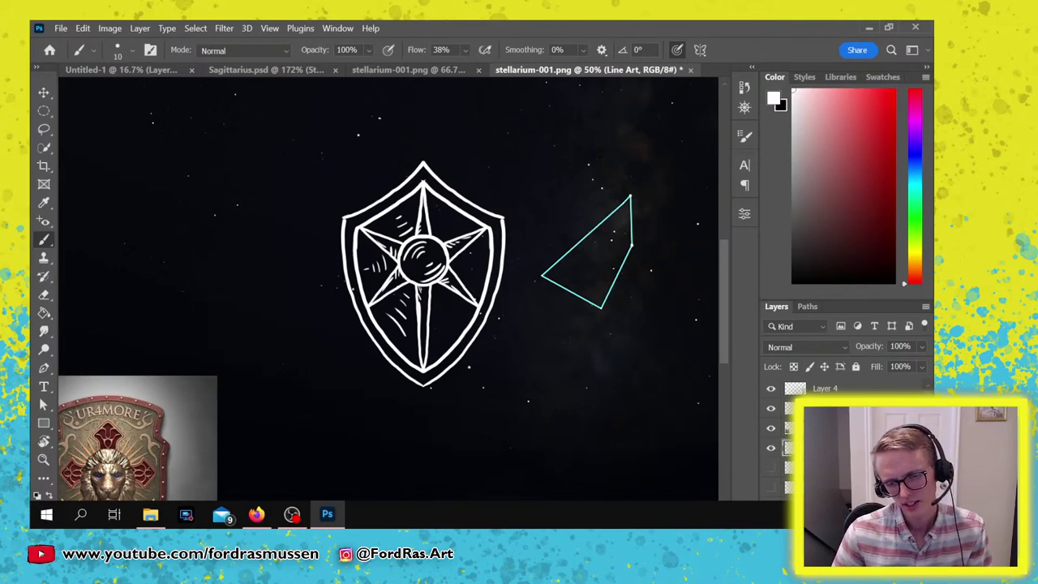
{"action": "key", "text": "ctrl+z"}
{"action": "key", "text": "ctrl+z"}
{"action": "key", "text": "ctrl+z"}
{"action": "key", "text": "ctrl+z"}
{"action": "key", "text": "ctrl+z"}
{"action": "key", "text": "ctrl+z"}
{"action": "key", "text": "ctrl+z"}
{"action": "key", "text": "ctrl+z"}
{"action": "key", "text": "ctrl+z"}
Hatch curved shading strokes in the shield's upper-left and left panels between the rays, redoing strokes that miss.
{"action": "left_click_drag", "start_coordinate": [405, 231], "coordinate": [386, 213]}
{"action": "left_click_drag", "start_coordinate": [379, 258], "coordinate": [376, 281]}
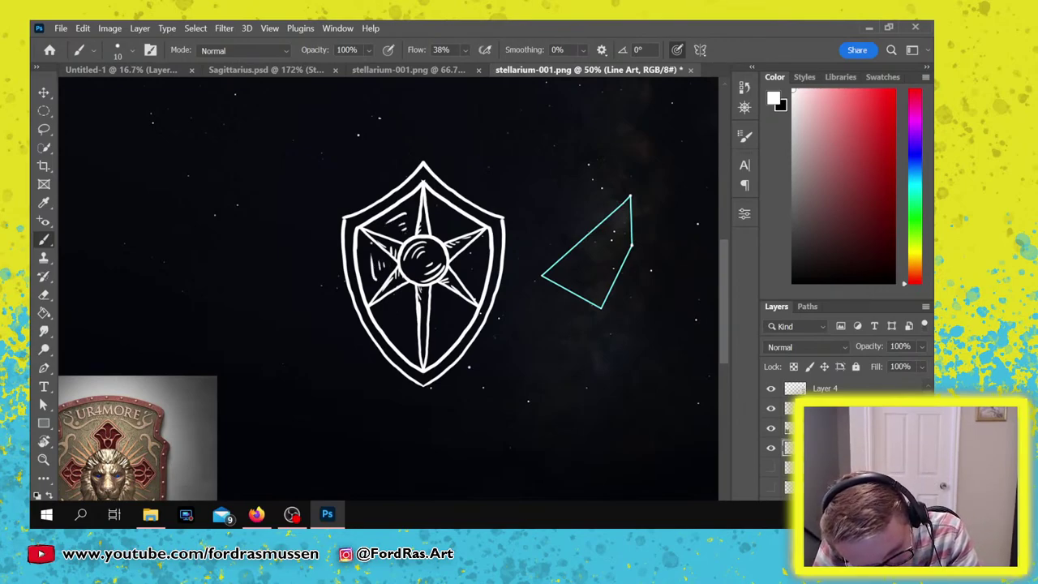
{"action": "key", "text": "ctrl+z"}
{"action": "key", "text": "ctrl+z"}
{"action": "left_click_drag", "start_coordinate": [377, 263], "coordinate": [374, 279]}
{"action": "mouse_move", "coordinate": [364, 267]}
{"action": "left_mouse_down"}
{"action": "mouse_move", "coordinate": [368, 284]}
{"action": "mouse_move", "coordinate": [365, 268]}
{"action": "left_mouse_up"}
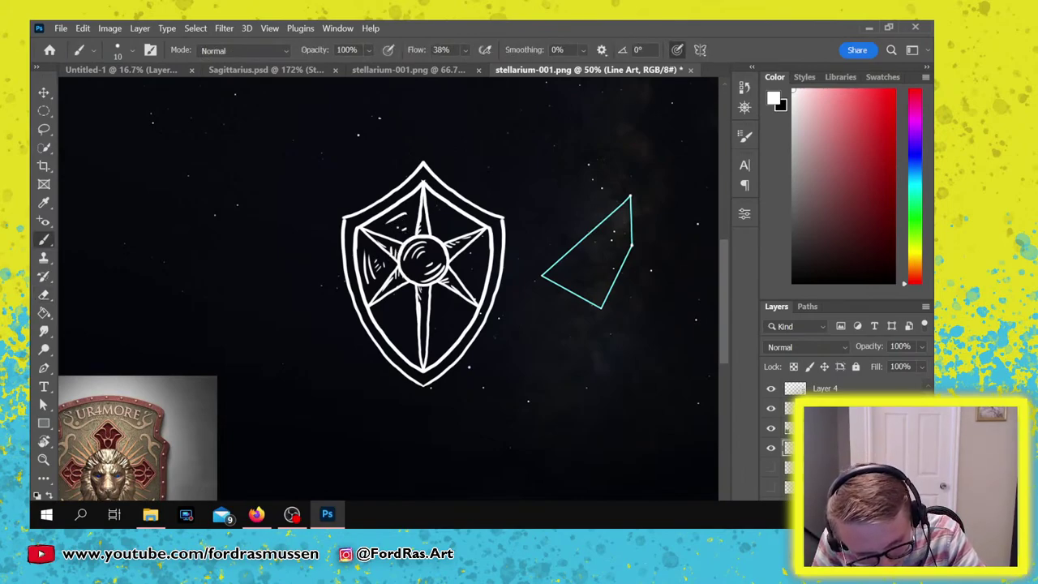
{"action": "left_click_drag", "start_coordinate": [393, 228], "coordinate": [400, 224]}
{"action": "left_click_drag", "start_coordinate": [396, 226], "coordinate": [407, 209]}
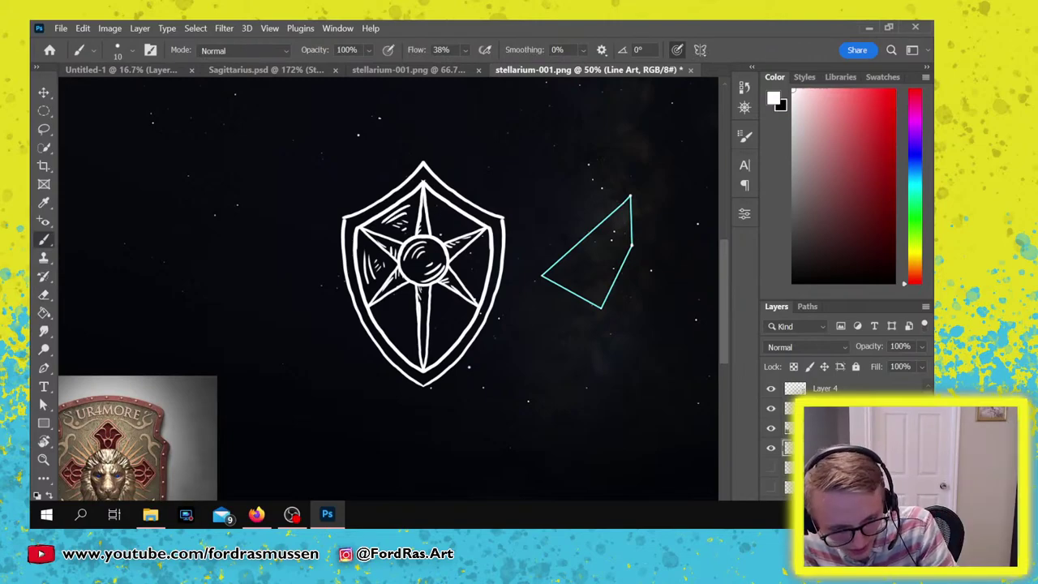
Hatch shading strokes in the shield's upper-right panel and undo the last stroke.
{"action": "left_click_drag", "start_coordinate": [439, 229], "coordinate": [454, 230]}
{"action": "left_click_drag", "start_coordinate": [443, 219], "coordinate": [453, 222]}
{"action": "left_click_drag", "start_coordinate": [439, 209], "coordinate": [461, 219]}
{"action": "key", "text": "ctrl+z"}
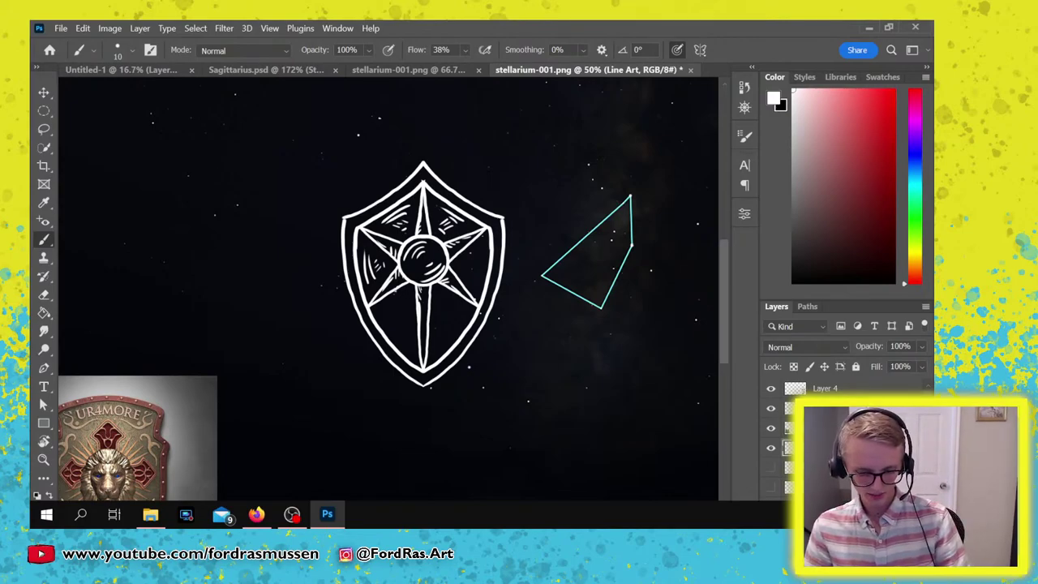
Hatch shading strokes in the shield's lower-left, right and lower-right panels between the rays.
{"action": "mouse_move", "coordinate": [404, 291]}
{"action": "left_mouse_down"}
{"action": "mouse_move", "coordinate": [386, 309]}
{"action": "mouse_move", "coordinate": [401, 319]}
{"action": "left_mouse_up"}
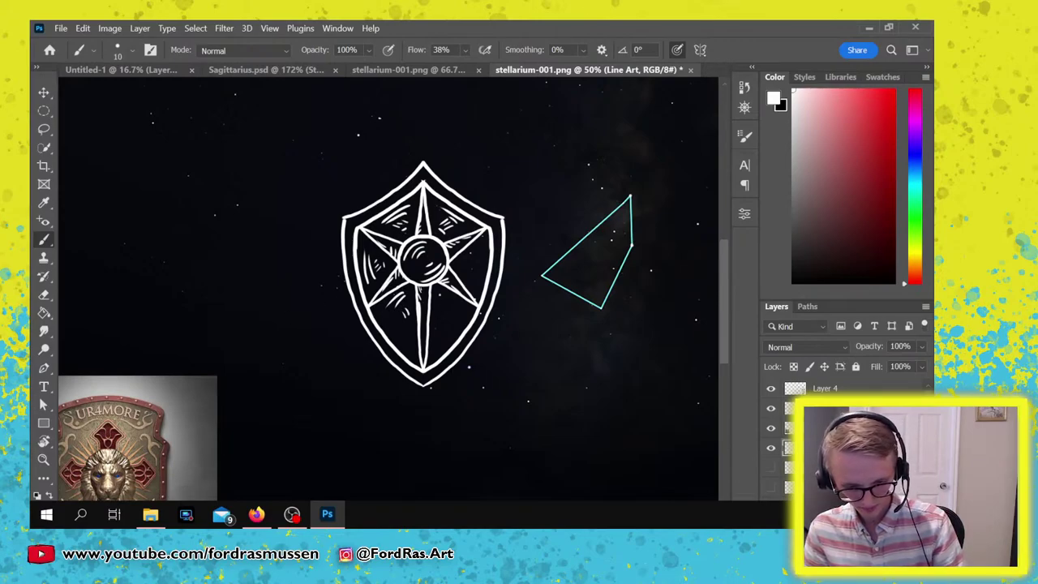
{"action": "left_click_drag", "start_coordinate": [462, 316], "coordinate": [438, 347]}
{"action": "left_click_drag", "start_coordinate": [452, 321], "coordinate": [441, 334]}
{"action": "mouse_move", "coordinate": [480, 259]}
{"action": "left_mouse_down"}
{"action": "mouse_move", "coordinate": [477, 290]}
{"action": "mouse_move", "coordinate": [463, 283]}
{"action": "left_mouse_up"}
{"action": "left_click_drag", "start_coordinate": [437, 318], "coordinate": [435, 331]}
{"action": "left_click_drag", "start_coordinate": [444, 313], "coordinate": [440, 326]}
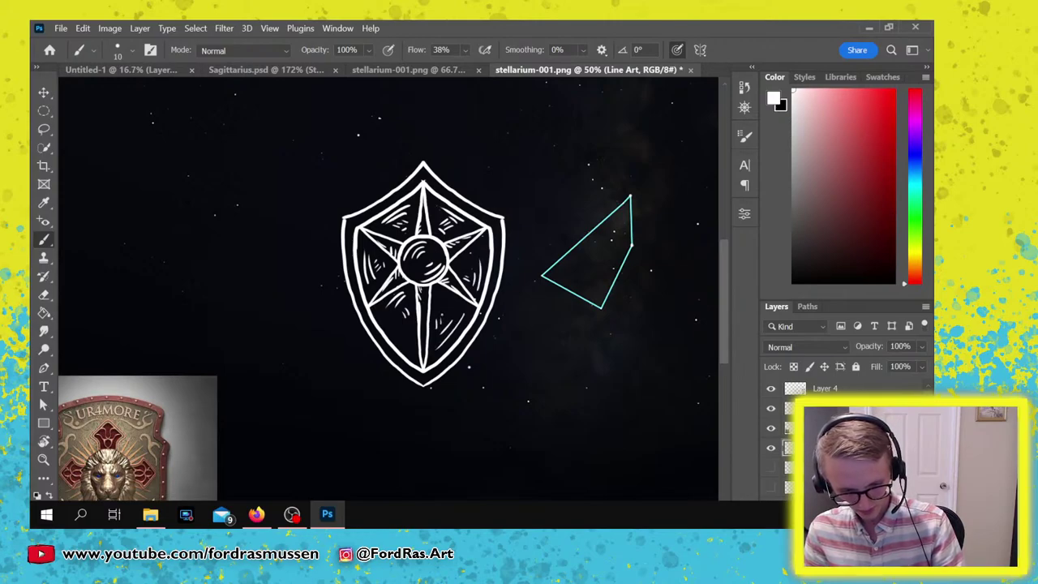
Add a new layer named Shading directly above the Sketch 2 layer.
{"action": "mouse_move", "coordinate": [282, 530]}
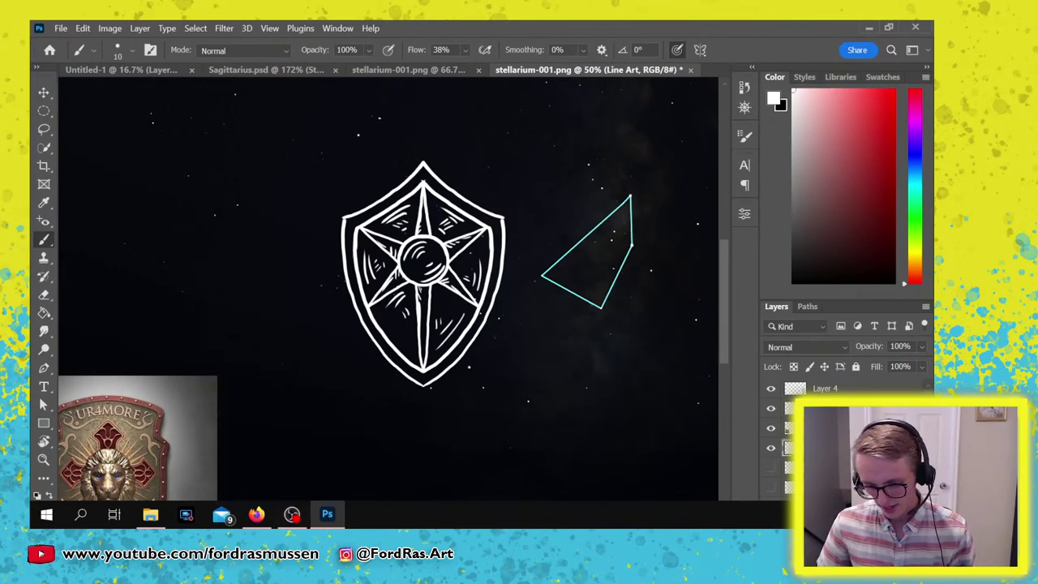
{"action": "left_click", "coordinate": [823, 467]}
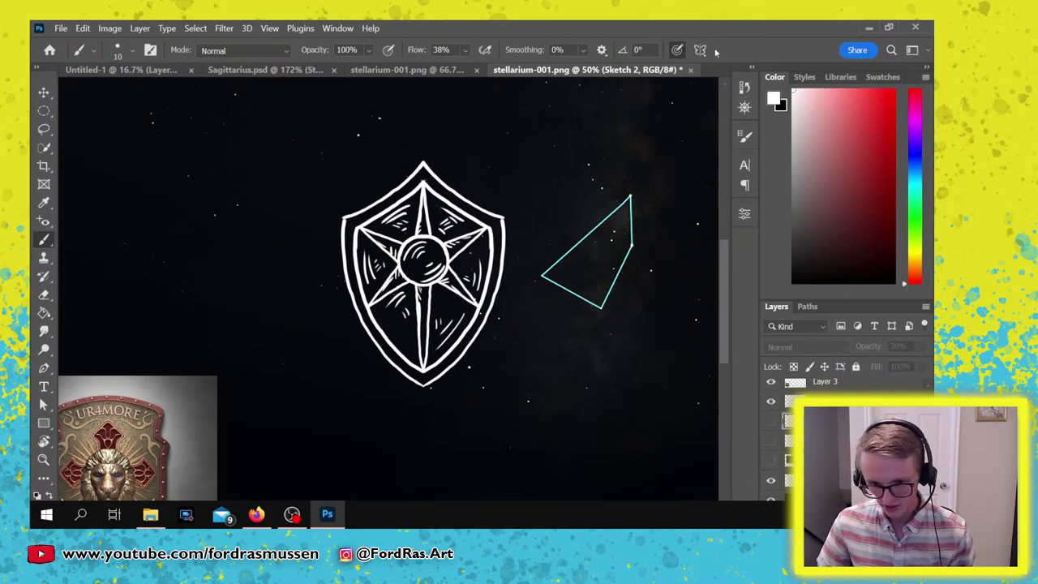
{"action": "mouse_move", "coordinate": [765, 25]}
{"action": "left_mouse_down"}
{"action": "mouse_move", "coordinate": [752, 52]}
{"action": "mouse_move", "coordinate": [752, 21]}
{"action": "left_mouse_up"}
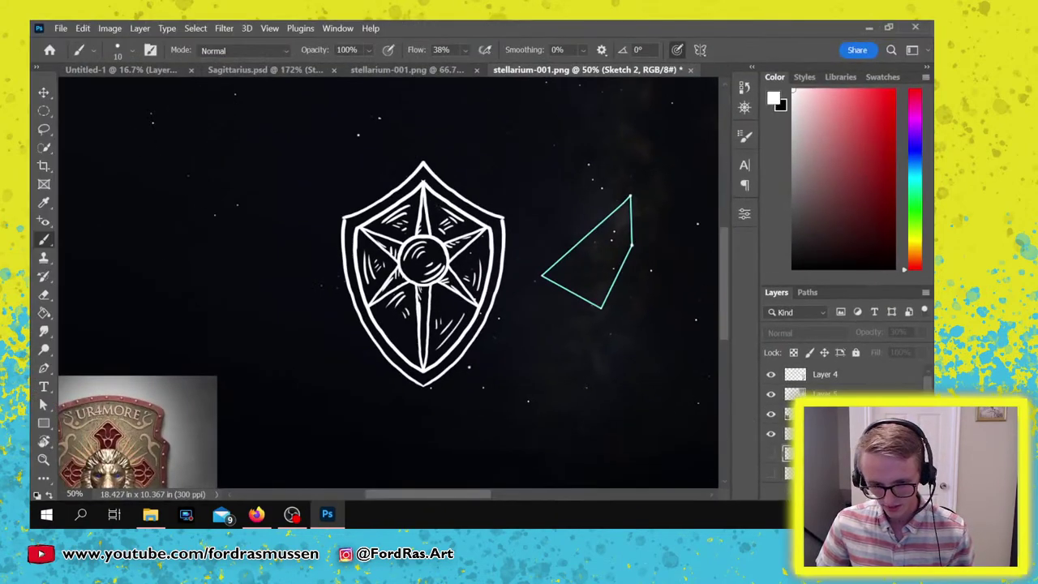
{"action": "key", "text": "ctrl+shift+alt+n"}
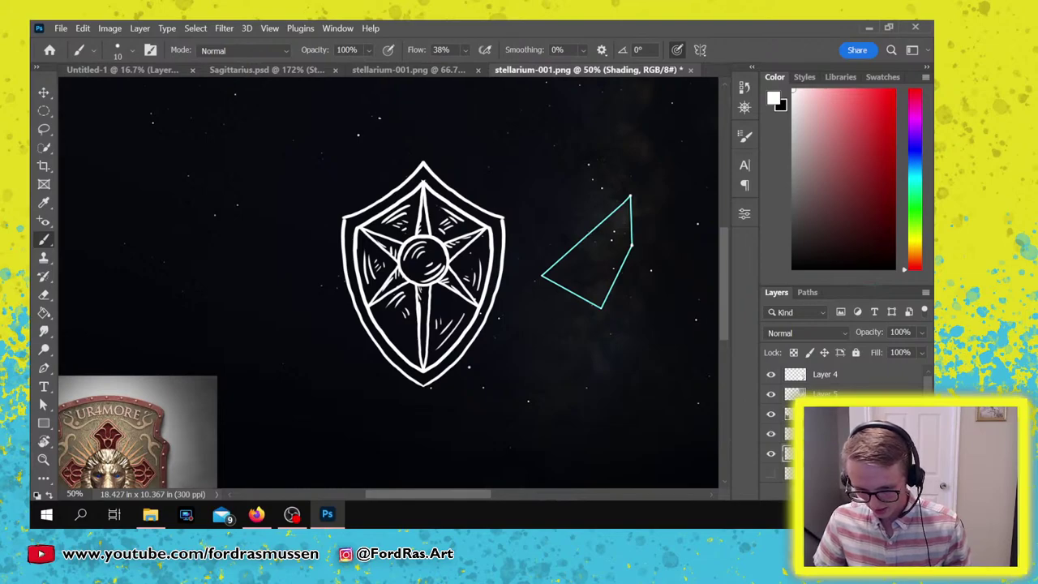
Set the Shading layer's opacity to 33% and get the brush ready for painting.
{"action": "key", "text": "v"}
{"action": "key", "text": "3"}
{"action": "key", "text": "3"}
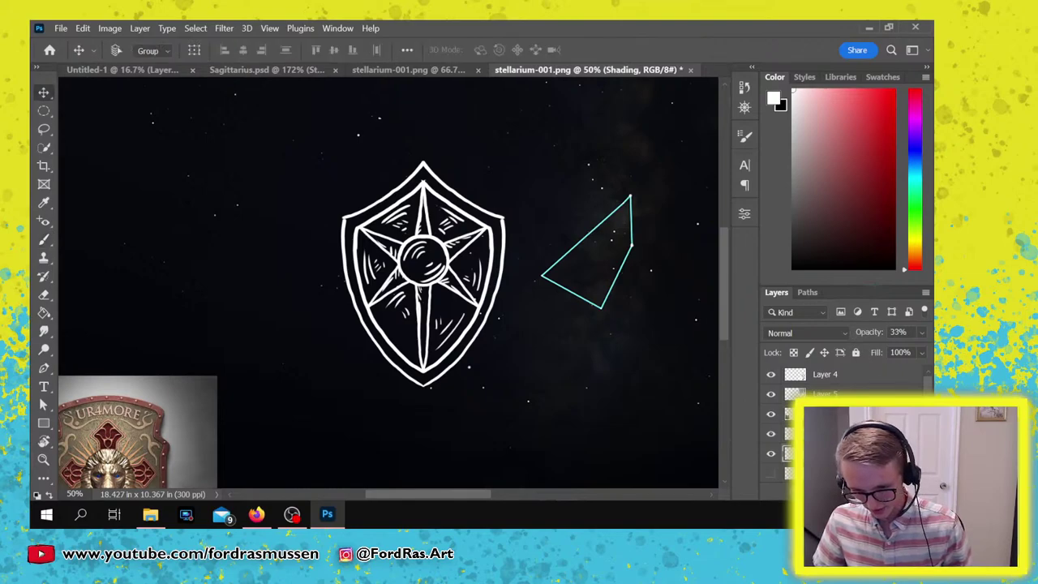
{"action": "key", "text": "b"}
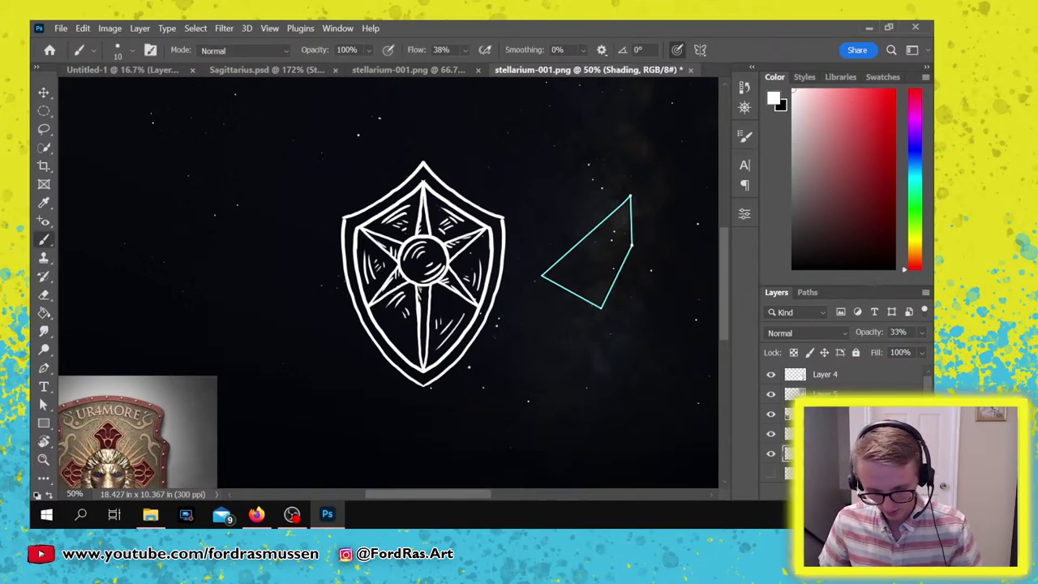
Paint shading in the shield's lower-right and right panels with a 20 px white brush on the Shading layer.
{"action": "key", "text": "bracketright"}
{"action": "key", "text": "bracketright"}
{"action": "key", "text": "bracketright"}
{"action": "key", "text": "bracketleft"}
{"action": "mouse_move", "coordinate": [430, 361]}
{"action": "left_mouse_down"}
{"action": "mouse_move", "coordinate": [467, 314]}
{"action": "mouse_move", "coordinate": [449, 320]}
{"action": "left_mouse_up"}
{"action": "mouse_move", "coordinate": [489, 252]}
{"action": "left_mouse_down"}
{"action": "mouse_move", "coordinate": [464, 270]}
{"action": "mouse_move", "coordinate": [453, 213]}
{"action": "mouse_move", "coordinate": [457, 245]}
{"action": "left_mouse_up"}
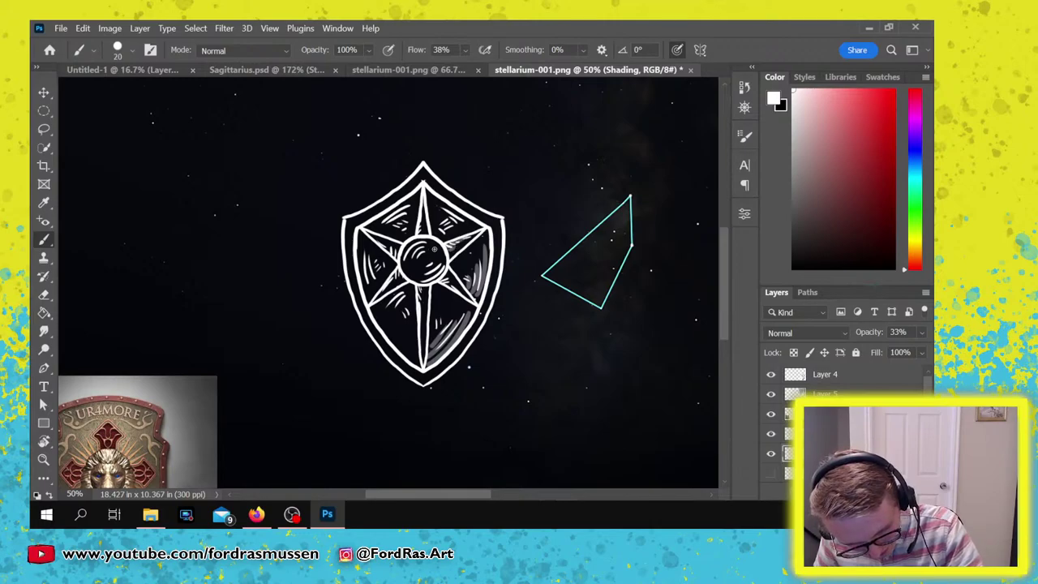
Shade one side of the star's rays and the edges of the central boss.
{"action": "left_click_drag", "start_coordinate": [421, 290], "coordinate": [423, 346]}
{"action": "mouse_move", "coordinate": [465, 297]}
{"action": "left_mouse_down"}
{"action": "mouse_move", "coordinate": [440, 276]}
{"action": "mouse_move", "coordinate": [377, 301]}
{"action": "left_mouse_up"}
{"action": "mouse_move", "coordinate": [393, 253]}
{"action": "left_mouse_down"}
{"action": "mouse_move", "coordinate": [376, 238]}
{"action": "mouse_move", "coordinate": [402, 261]}
{"action": "left_mouse_up"}
{"action": "mouse_move", "coordinate": [421, 246]}
{"action": "left_mouse_down"}
{"action": "mouse_move", "coordinate": [419, 279]}
{"action": "mouse_move", "coordinate": [430, 240]}
{"action": "mouse_move", "coordinate": [443, 261]}
{"action": "mouse_move", "coordinate": [422, 279]}
{"action": "mouse_move", "coordinate": [404, 252]}
{"action": "left_mouse_up"}
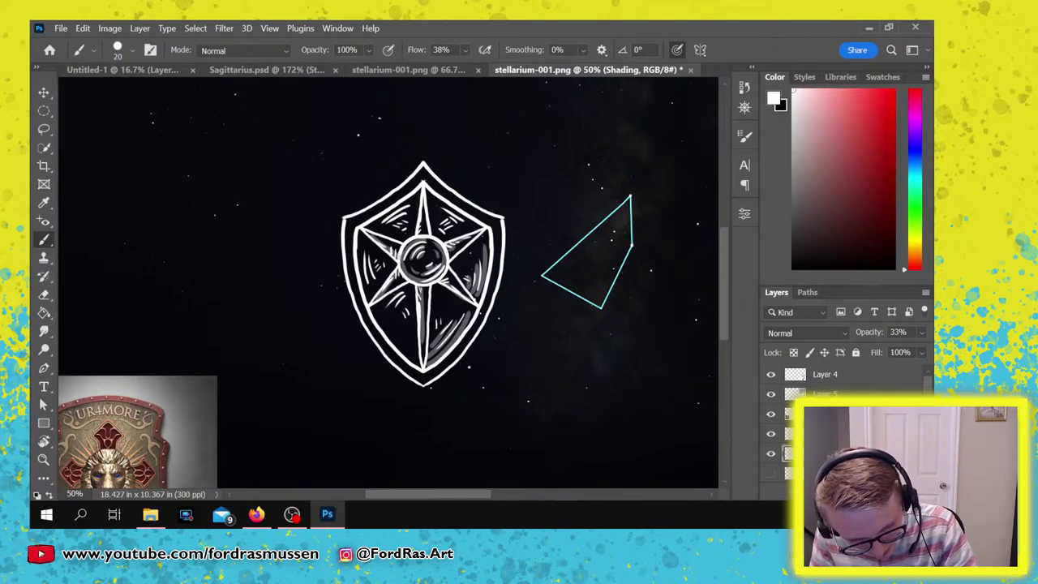
Shade the shield's upper-left, upper-right, left and lower-left panels, redoing the strokes in the left panel that miss.
{"action": "mouse_move", "coordinate": [411, 201]}
{"action": "left_mouse_down"}
{"action": "mouse_move", "coordinate": [381, 223]}
{"action": "mouse_move", "coordinate": [393, 224]}
{"action": "left_mouse_up"}
{"action": "mouse_move", "coordinate": [463, 219]}
{"action": "left_mouse_down"}
{"action": "mouse_move", "coordinate": [441, 203]}
{"action": "mouse_move", "coordinate": [433, 228]}
{"action": "left_mouse_up"}
{"action": "left_click_drag", "start_coordinate": [366, 288], "coordinate": [365, 256]}
{"action": "mouse_move", "coordinate": [372, 261]}
{"action": "left_mouse_down"}
{"action": "mouse_move", "coordinate": [372, 284]}
{"action": "mouse_move", "coordinate": [361, 254]}
{"action": "left_mouse_up"}
{"action": "key", "text": "ctrl+z"}
{"action": "key", "text": "ctrl+z"}
{"action": "key", "text": "ctrl+z"}
{"action": "mouse_move", "coordinate": [365, 256]}
{"action": "left_mouse_down"}
{"action": "mouse_move", "coordinate": [373, 285]}
{"action": "mouse_move", "coordinate": [367, 255]}
{"action": "left_mouse_up"}
{"action": "mouse_move", "coordinate": [380, 278]}
{"action": "left_mouse_down"}
{"action": "mouse_move", "coordinate": [375, 251]}
{"action": "mouse_move", "coordinate": [363, 264]}
{"action": "left_mouse_up"}
{"action": "key", "text": "ctrl+z"}
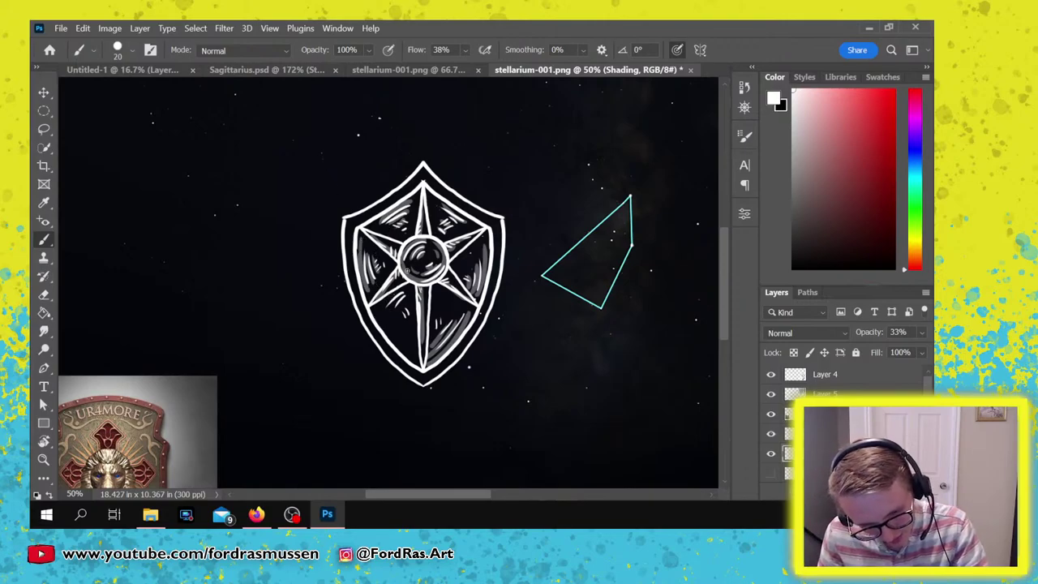
{"action": "mouse_move", "coordinate": [404, 294]}
{"action": "left_mouse_down"}
{"action": "mouse_move", "coordinate": [385, 315]}
{"action": "mouse_move", "coordinate": [402, 316]}
{"action": "left_mouse_up"}
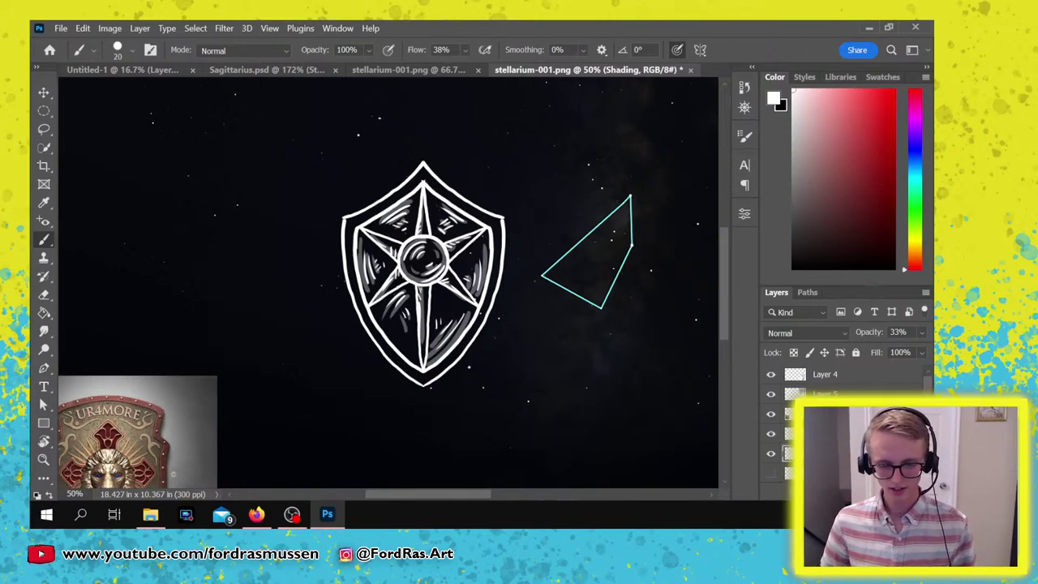
Paint shading along the shield's outer border on both upper edges and down both sides to the tip.
{"action": "left_click_drag", "start_coordinate": [353, 213], "coordinate": [421, 169]}
{"action": "mouse_move", "coordinate": [346, 219]}
{"action": "left_mouse_down"}
{"action": "mouse_move", "coordinate": [356, 302]}
{"action": "mouse_move", "coordinate": [414, 370]}
{"action": "left_mouse_up"}
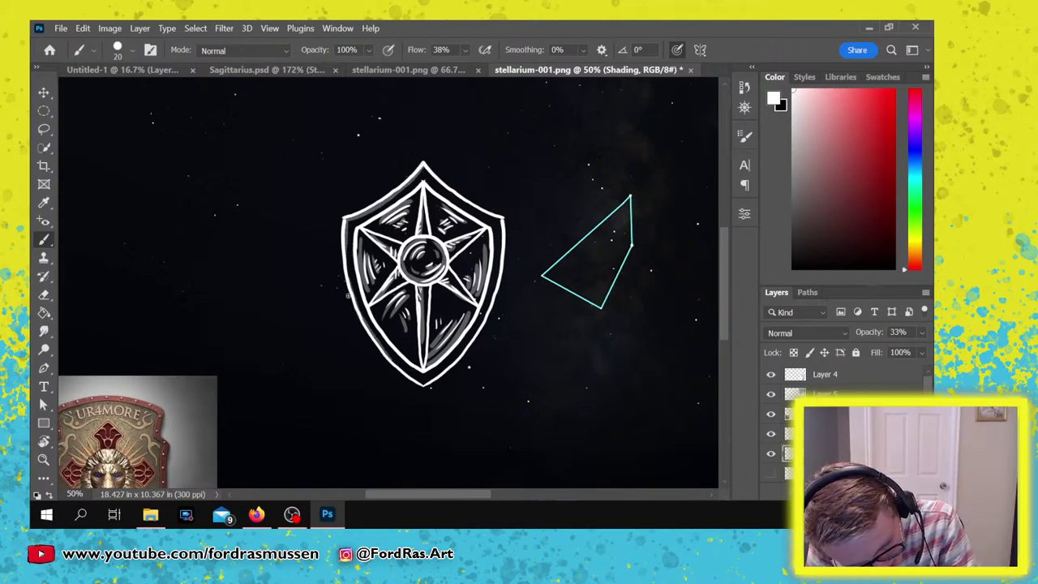
{"action": "mouse_move", "coordinate": [499, 217]}
{"action": "left_mouse_down"}
{"action": "mouse_move", "coordinate": [451, 193]}
{"action": "mouse_move", "coordinate": [431, 169]}
{"action": "left_mouse_up"}
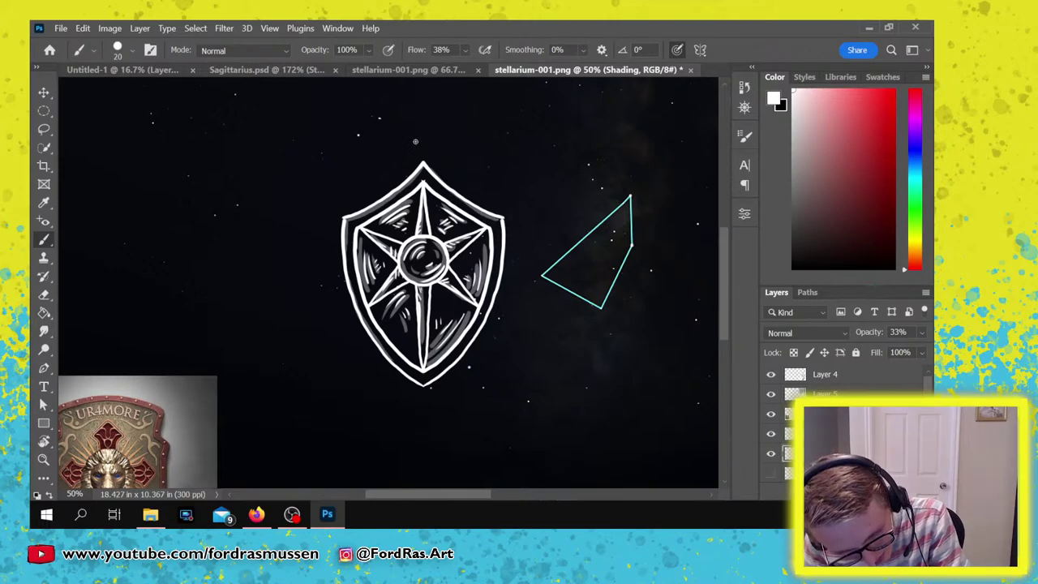
{"action": "mouse_move", "coordinate": [434, 380]}
{"action": "left_mouse_down"}
{"action": "mouse_move", "coordinate": [487, 308]}
{"action": "mouse_move", "coordinate": [500, 235]}
{"action": "left_mouse_up"}
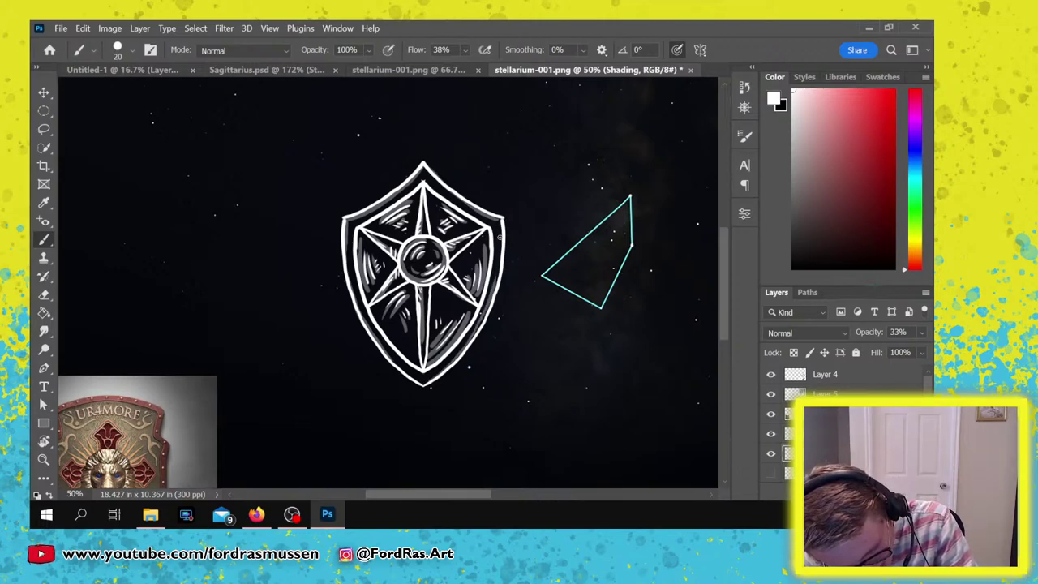
{"action": "mouse_move", "coordinate": [471, 339]}
{"action": "left_mouse_down"}
{"action": "mouse_move", "coordinate": [493, 298]}
{"action": "mouse_move", "coordinate": [499, 230]}
{"action": "left_mouse_up"}
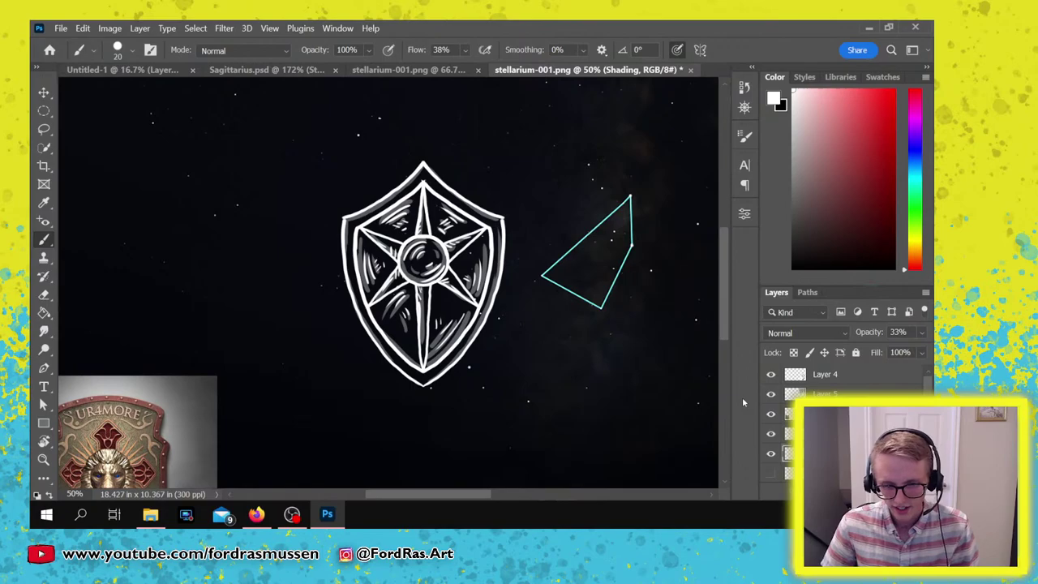
Hatch short strokes along the shield's border on the Line Art layer with a 9 px brush, undoing strokes that miss.
{"action": "key", "text": "alt+]"}
{"action": "key", "text": "bracketleft"}
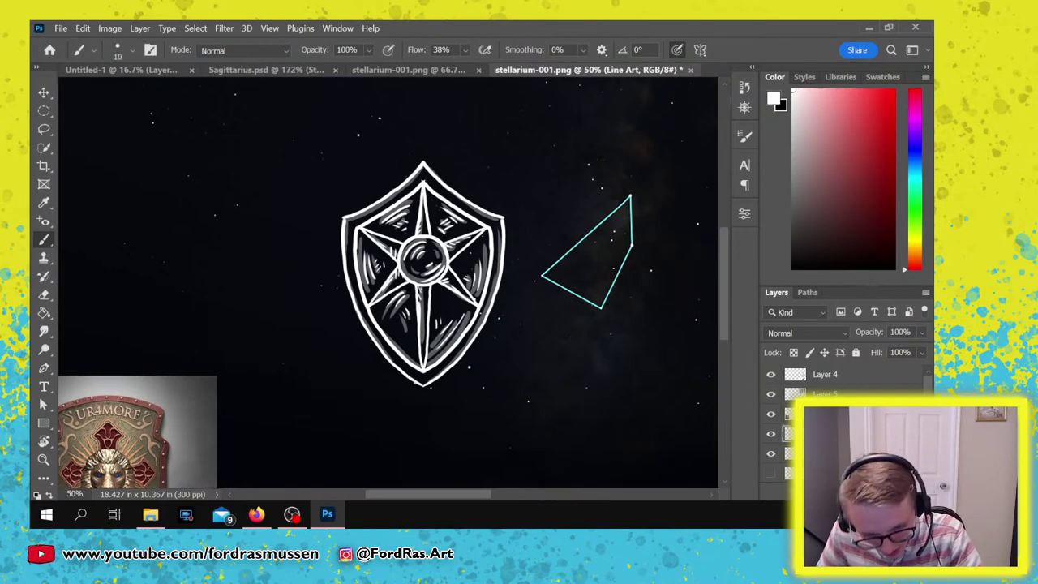
{"action": "left_click_drag", "start_coordinate": [419, 169], "coordinate": [410, 190]}
{"action": "left_click_drag", "start_coordinate": [413, 177], "coordinate": [403, 191]}
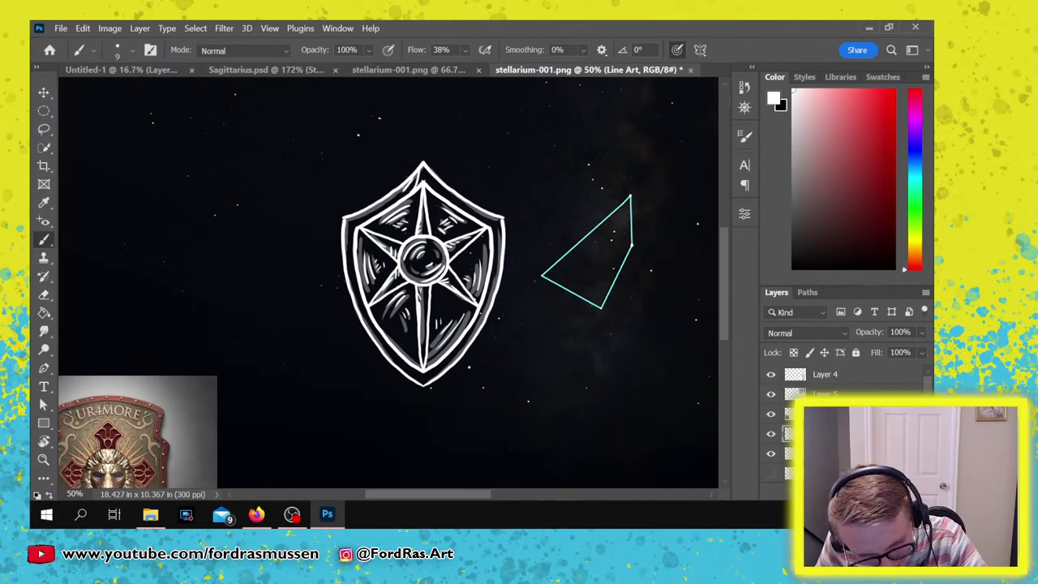
{"action": "key", "text": "ctrl+z"}
{"action": "key", "text": "ctrl+z"}
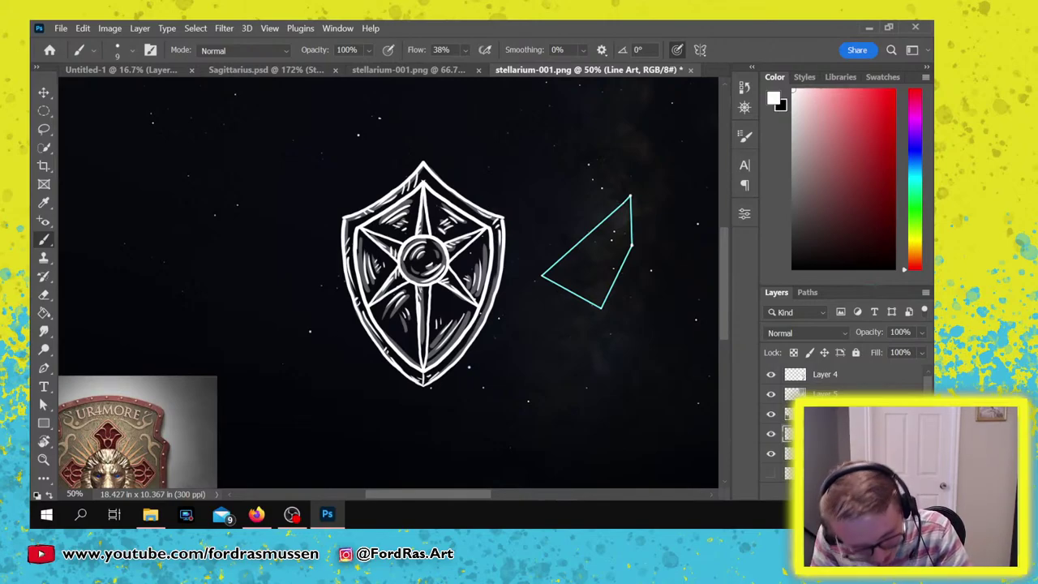
{"action": "mouse_move", "coordinate": [275, 517]}
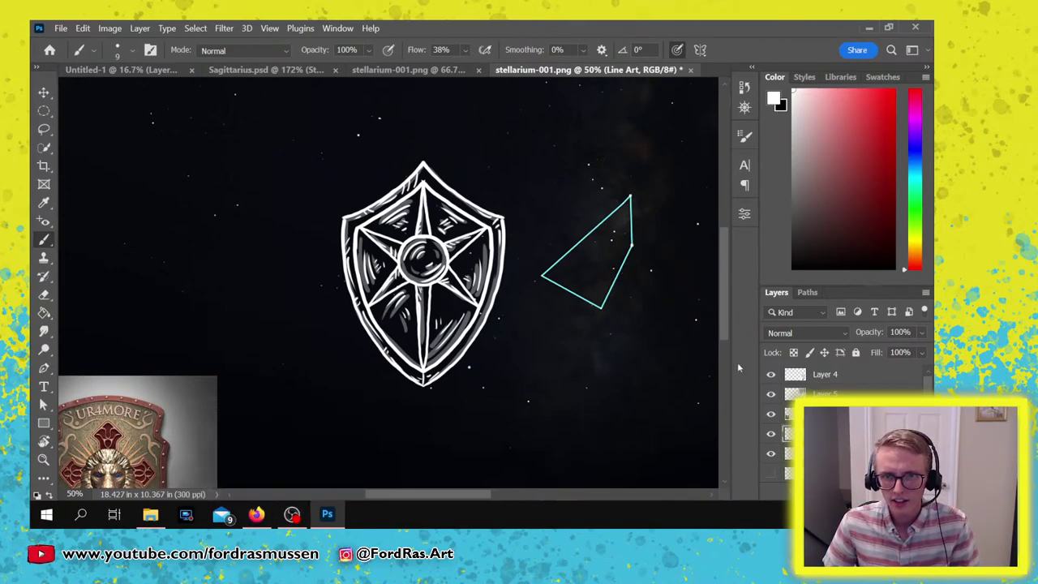
Erase the hatching and shading in the shield's lower-left panel on both the Line Art and Shading layers.
{"action": "key", "text": "e"}
{"action": "left_click_drag", "start_coordinate": [404, 293], "coordinate": [395, 305]}
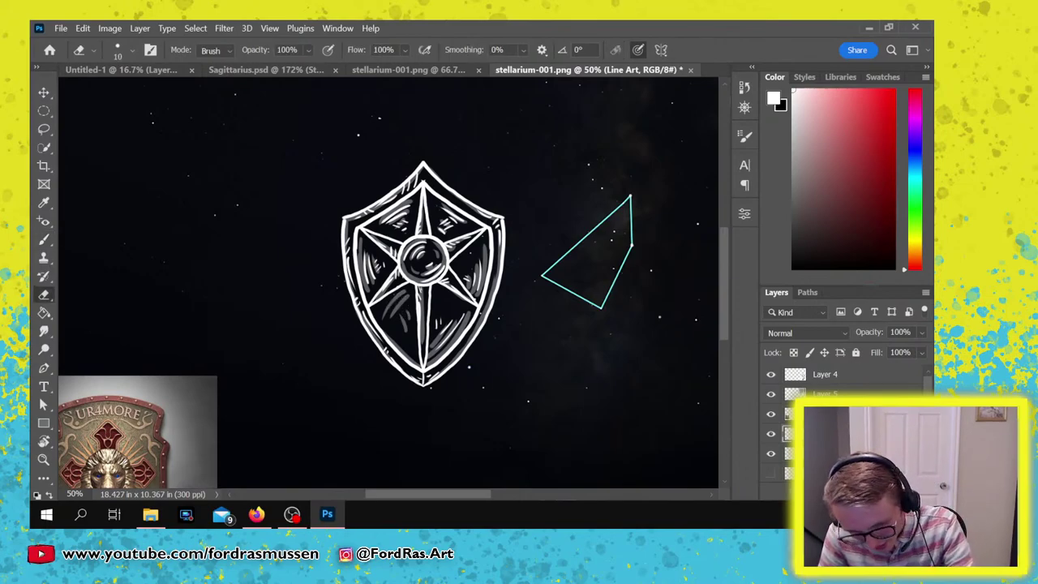
{"action": "key", "text": "alt+bracketleft"}
{"action": "key", "text": "bracketright"}
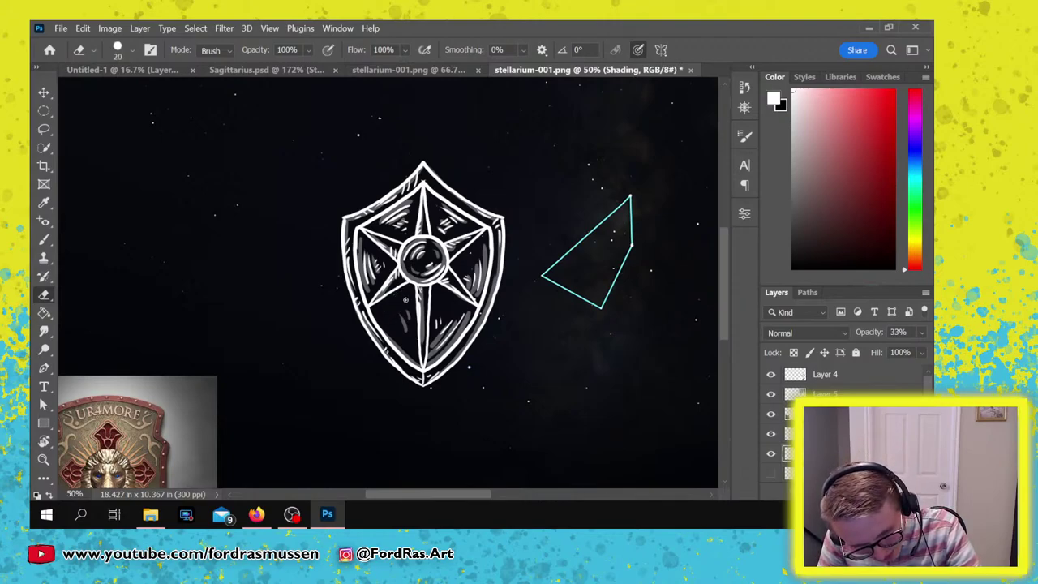
{"action": "key", "text": "alt+bracketright"}
{"action": "key", "text": "bracketleft"}
{"action": "key", "text": "bracketleft"}
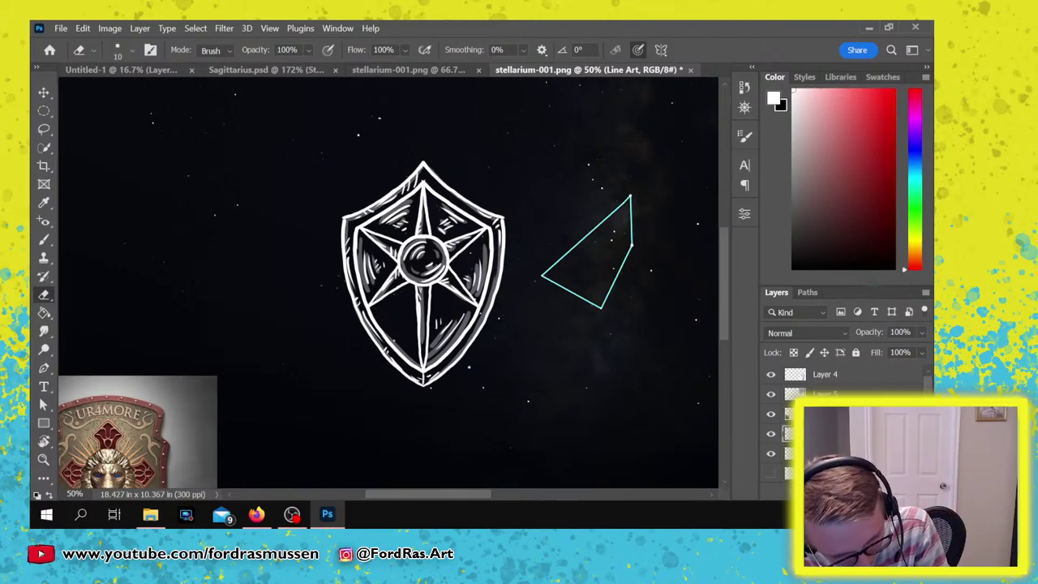
Redraw the lower-left panel's hatching on the Line Art layer and its shading on the Shading layer with a brush up to 20 px.
{"action": "key", "text": "b"}
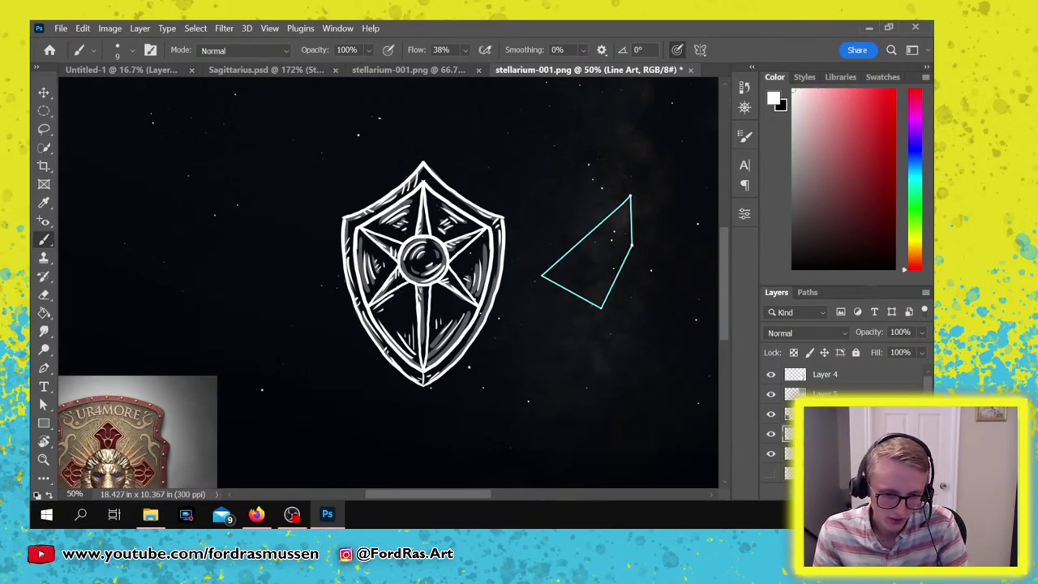
{"action": "left_click", "coordinate": [825, 454]}
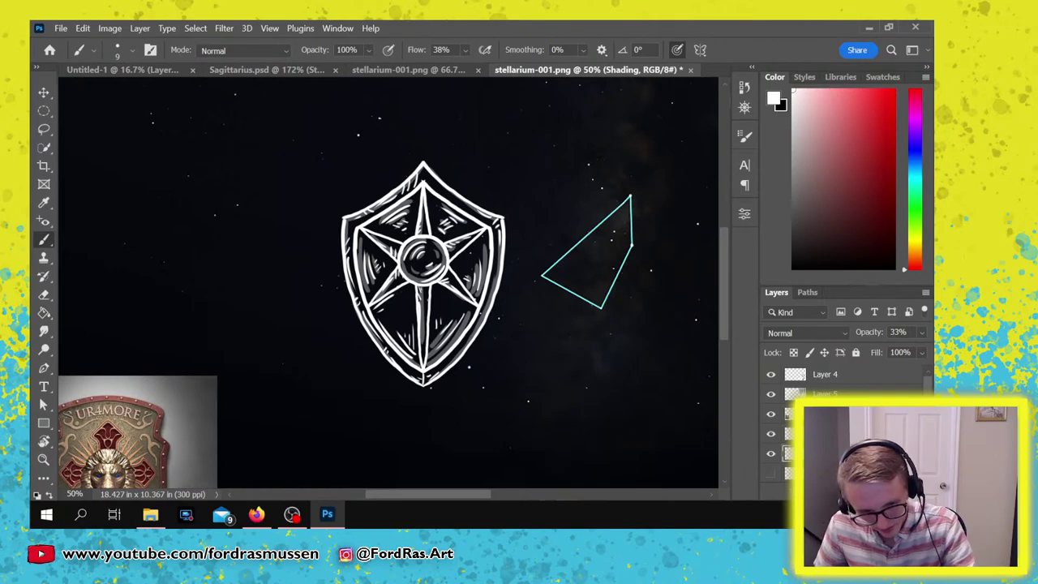
{"action": "left_click_drag", "start_coordinate": [372, 307], "coordinate": [400, 292]}
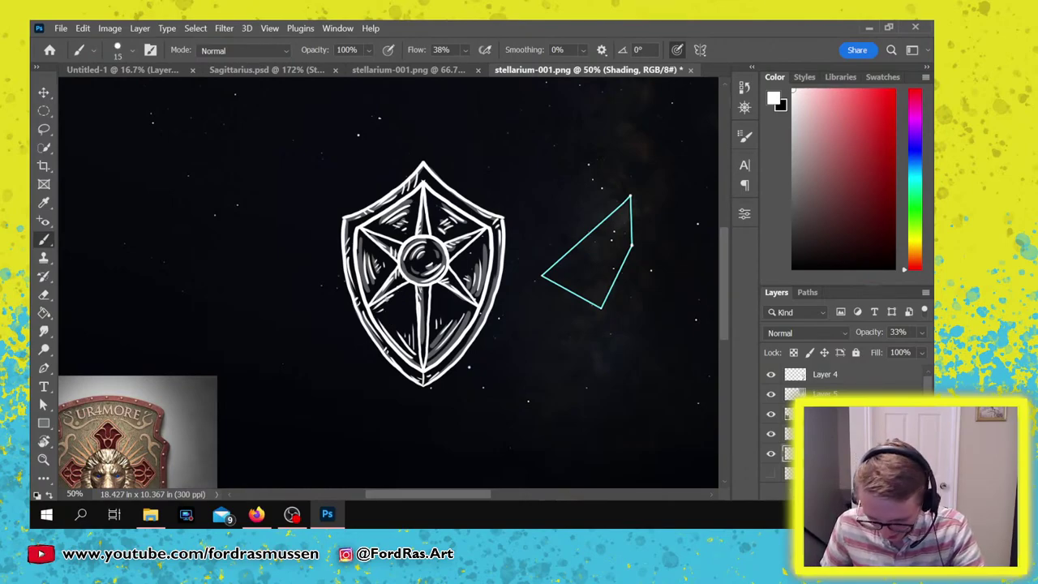
{"action": "key", "text": "bracketright"}
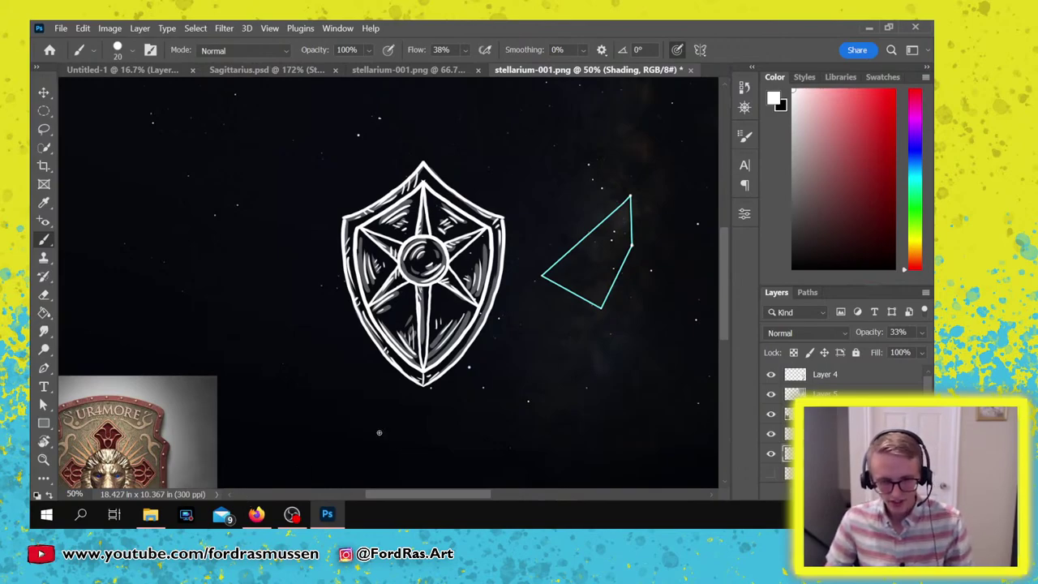
Load the contents of the Line Art layer and the Shading layer as selections one after the other, and clear the selection.
{"action": "key", "text": "v"}
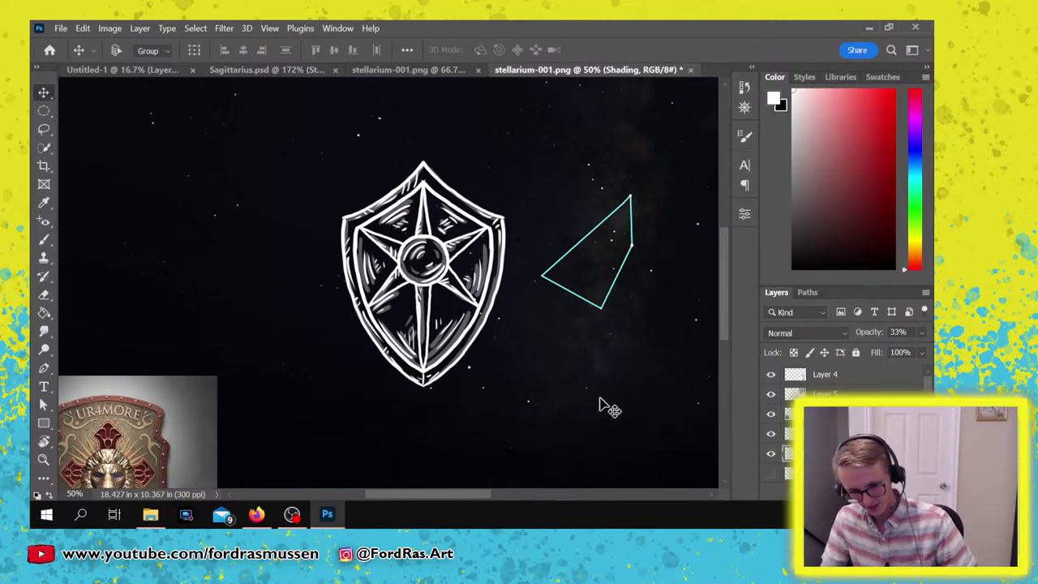
{"action": "scroll", "coordinate": [610, 410], "scroll_direction": "down", "scroll_amount": 2}
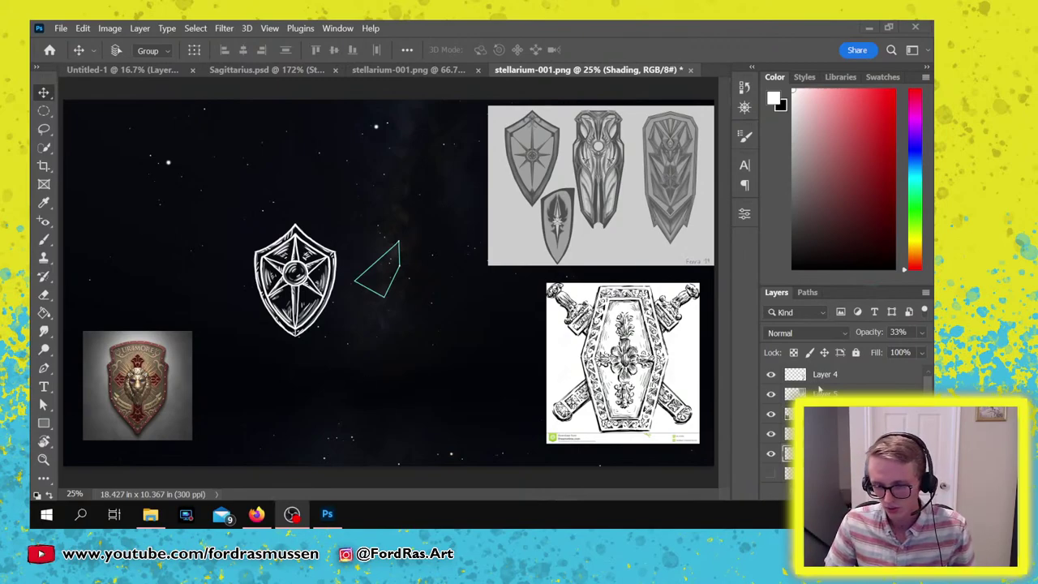
{"action": "left_click", "coordinate": [824, 433]}
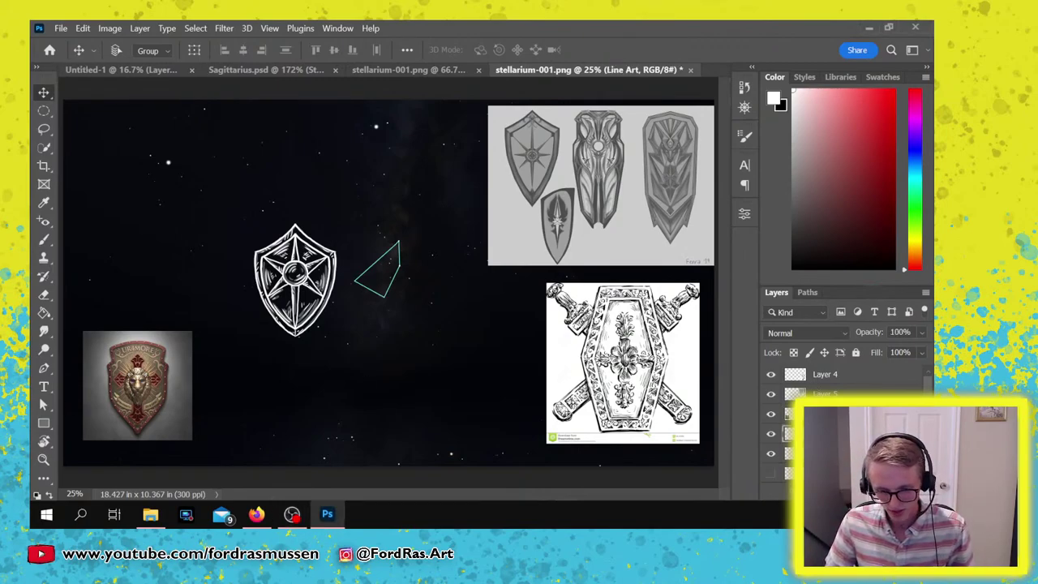
{"action": "left_click", "coordinate": [794, 433], "text": "ctrl"}
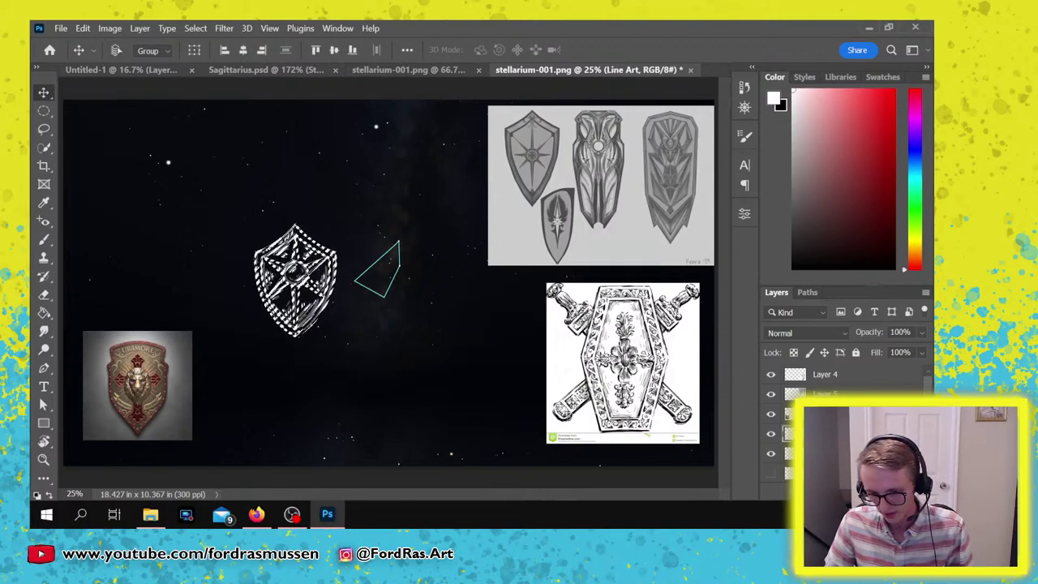
{"action": "left_click", "coordinate": [825, 492]}
{"action": "left_click", "coordinate": [825, 453]}
{"action": "left_click", "coordinate": [794, 453], "text": "ctrl"}
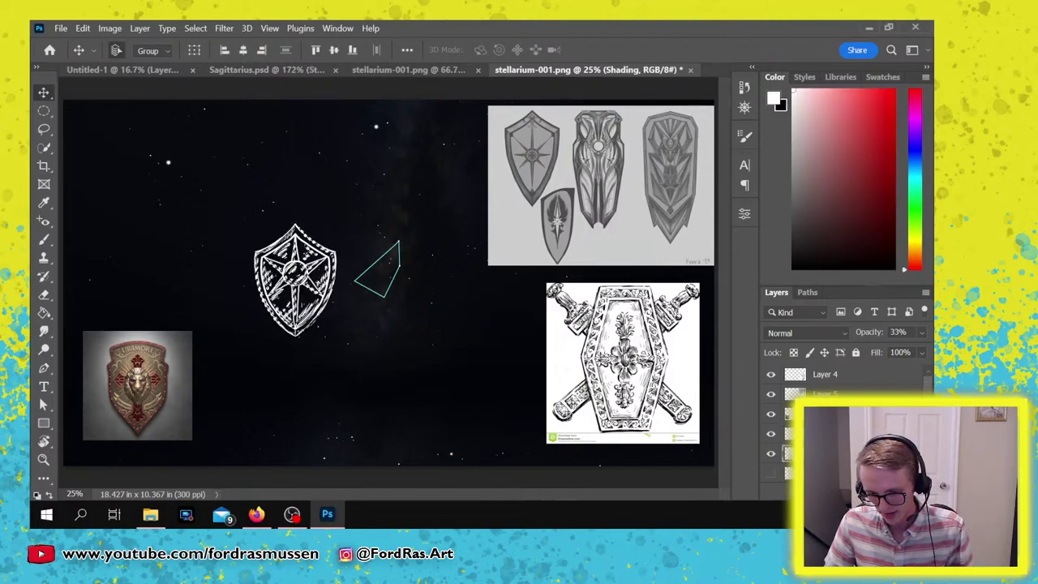
{"action": "left_click", "coordinate": [825, 492]}
{"action": "left_click", "coordinate": [794, 434]}
{"action": "key", "text": "x"}
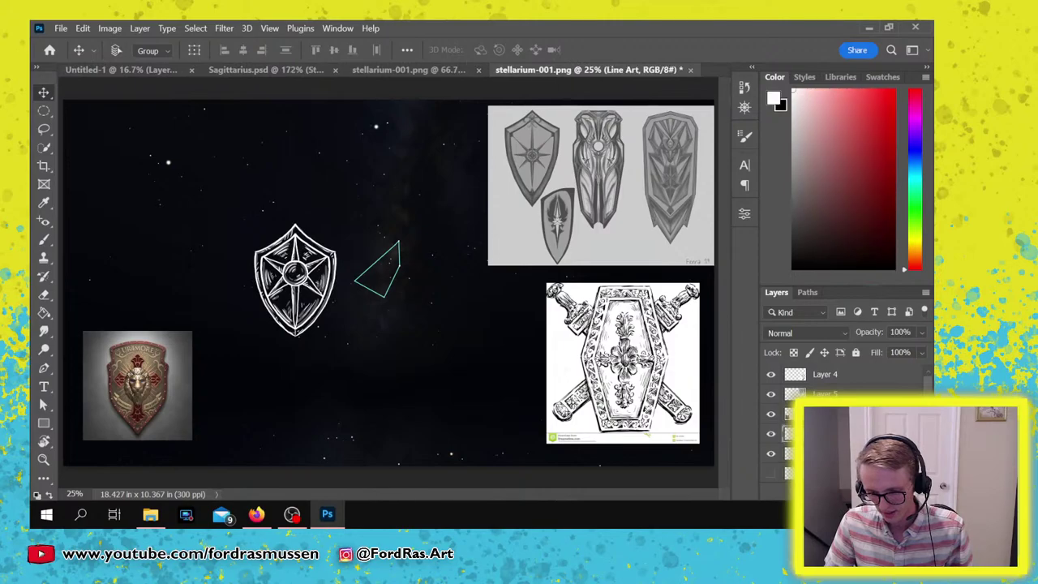
Examine the reference shield images around the canvas and compare them with the drawn shield.
{"action": "key", "text": "b"}
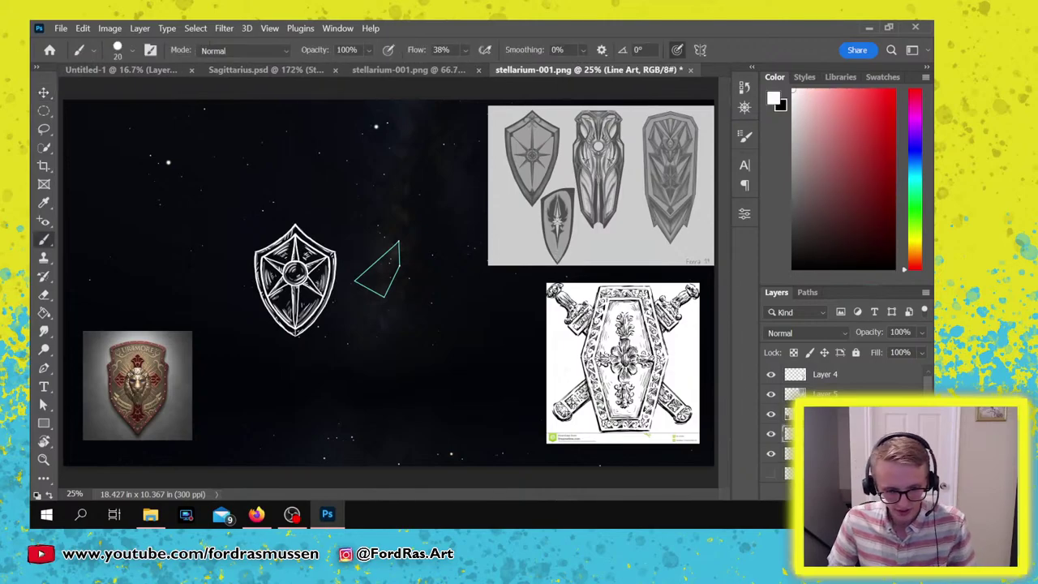
{"action": "key", "text": "z"}
{"action": "mouse_move", "coordinate": [292, 290]}
{"action": "left_mouse_down"}
{"action": "mouse_move", "coordinate": [330, 264]}
{"action": "mouse_move", "coordinate": [379, 305]}
{"action": "mouse_move", "coordinate": [437, 248]}
{"action": "mouse_move", "coordinate": [405, 273]}
{"action": "left_mouse_up"}
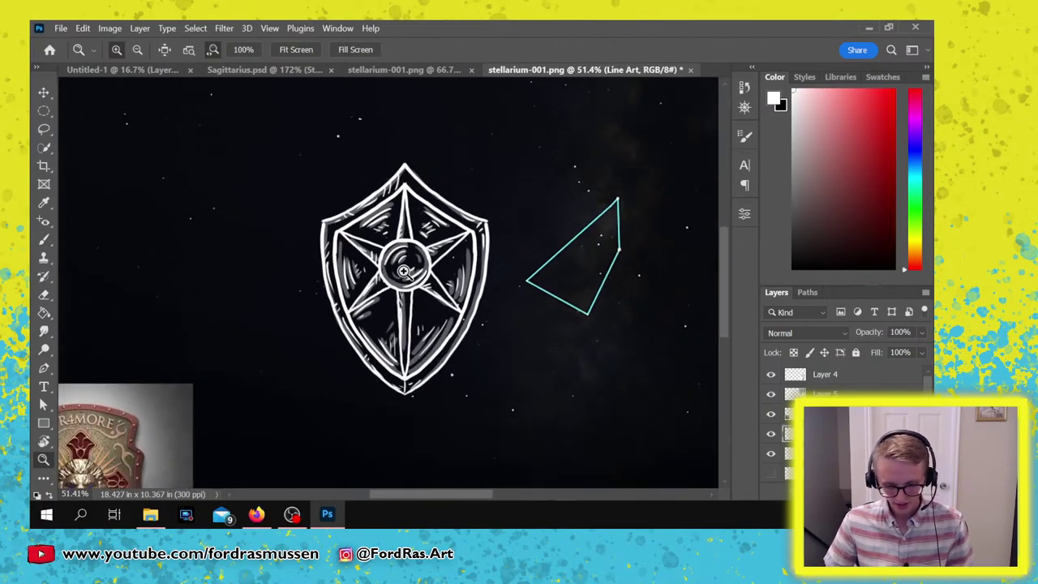
{"action": "key", "text": "b"}
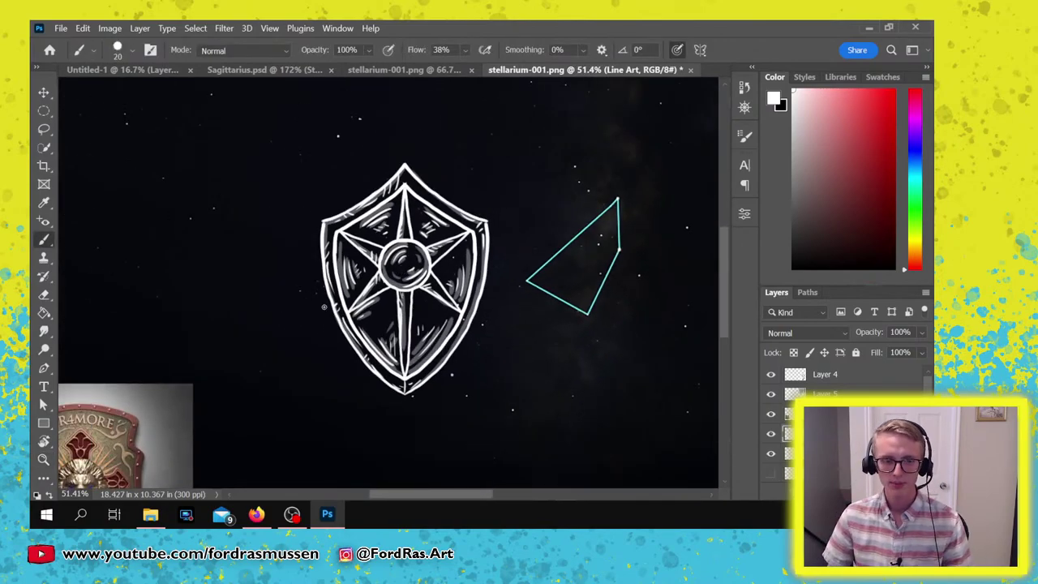
{"action": "left_click_drag", "start_coordinate": [157, 418], "coordinate": [329, 309]}
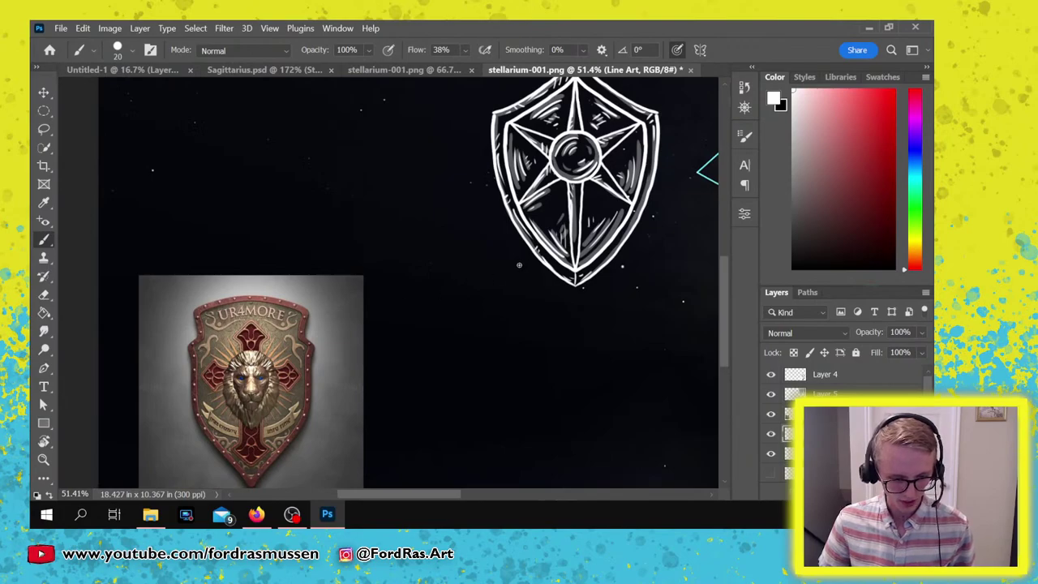
{"action": "left_click_drag", "start_coordinate": [602, 216], "coordinate": [276, 343]}
{"action": "left_click_drag", "start_coordinate": [567, 223], "coordinate": [208, 398]}
{"action": "left_click_drag", "start_coordinate": [706, 242], "coordinate": [437, 74]}
{"action": "left_click_drag", "start_coordinate": [316, 343], "coordinate": [500, 176]}
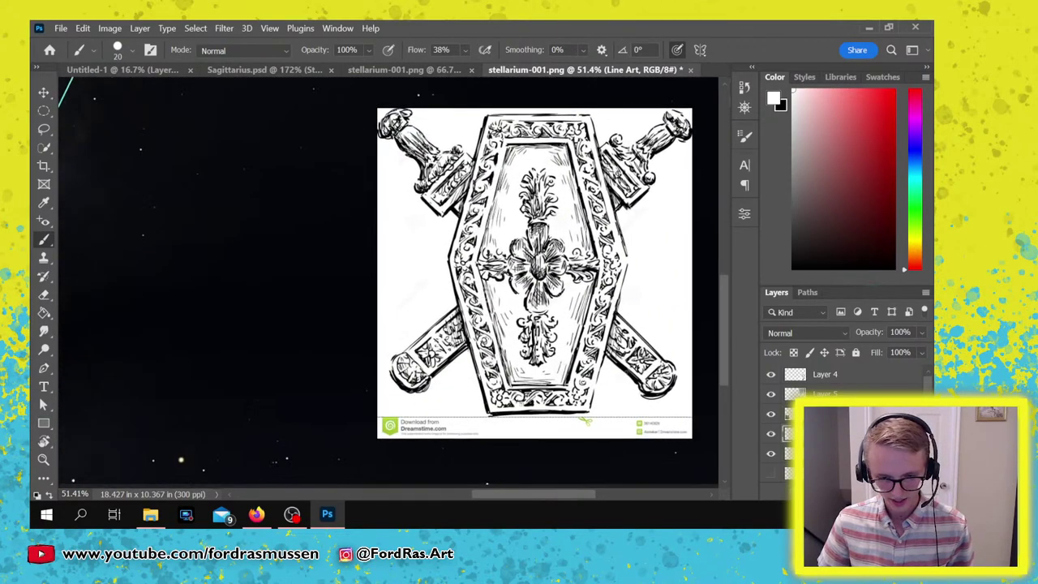
{"action": "mouse_move", "coordinate": [280, 213]}
{"action": "left_mouse_down"}
{"action": "mouse_move", "coordinate": [348, 251]}
{"action": "mouse_move", "coordinate": [676, 345]}
{"action": "left_mouse_up"}
{"action": "left_click_drag", "start_coordinate": [415, 280], "coordinate": [499, 333]}
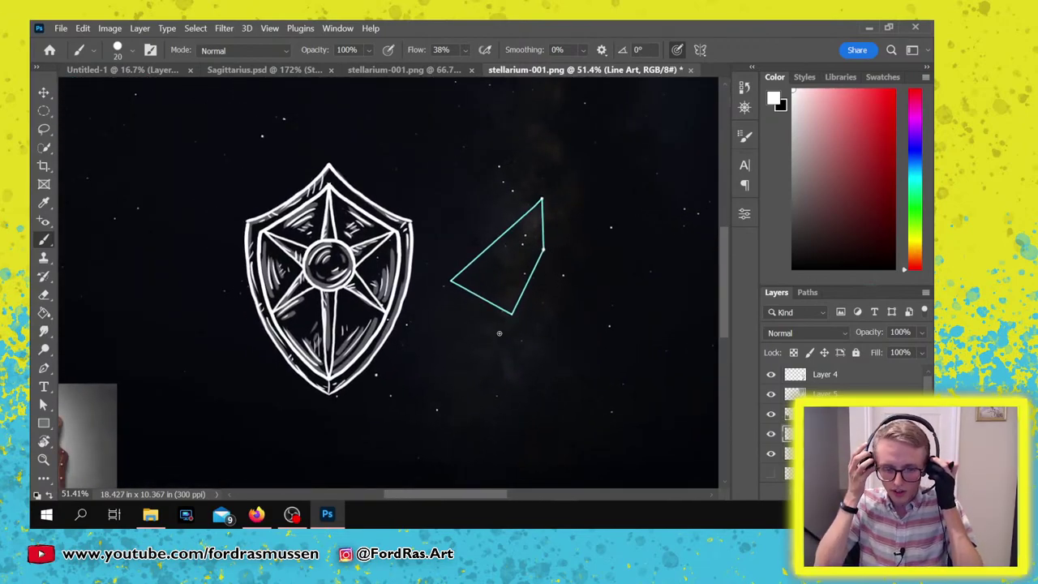
Choose a dark, muted red as the foreground colour.
{"action": "left_click_drag", "start_coordinate": [868, 113], "coordinate": [861, 129]}
{"action": "left_click", "coordinate": [912, 257]}
{"action": "left_click_drag", "start_coordinate": [912, 258], "coordinate": [915, 268]}
{"action": "left_click", "coordinate": [861, 148]}
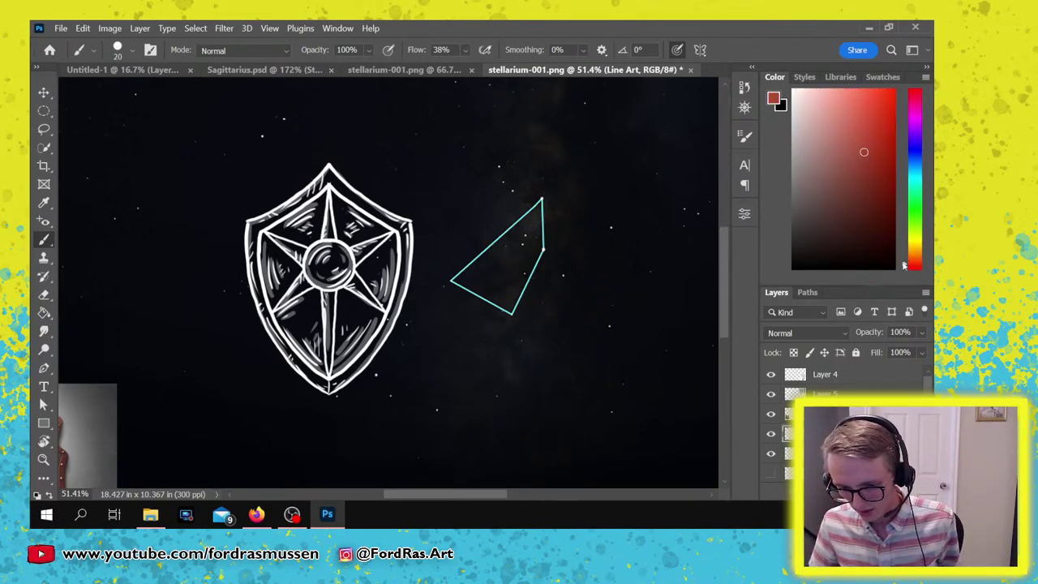
{"action": "left_click", "coordinate": [857, 165]}
{"action": "mouse_move", "coordinate": [863, 153]}
{"action": "left_mouse_down"}
{"action": "mouse_move", "coordinate": [841, 178]}
{"action": "mouse_move", "coordinate": [870, 166]}
{"action": "left_mouse_up"}
Recolour the shield's white strokes on the Line Art layer dark red with a 125 px brush.
{"action": "key", "text": "bracketright"}
{"action": "key", "text": "bracketright"}
{"action": "key", "text": "bracketright"}
{"action": "key", "text": "bracketright"}
{"action": "key", "text": "bracketright"}
{"action": "key", "text": "bracketright"}
{"action": "key", "text": "bracketright"}
{"action": "key", "text": "bracketright"}
{"action": "key", "text": "bracketright"}
{"action": "key", "text": "bracketright"}
{"action": "mouse_move", "coordinate": [338, 350]}
{"action": "left_mouse_down"}
{"action": "mouse_move", "coordinate": [317, 320]}
{"action": "mouse_move", "coordinate": [310, 263]}
{"action": "mouse_move", "coordinate": [260, 281]}
{"action": "mouse_move", "coordinate": [235, 276]}
{"action": "mouse_move", "coordinate": [235, 245]}
{"action": "mouse_move", "coordinate": [266, 373]}
{"action": "mouse_move", "coordinate": [396, 275]}
{"action": "left_mouse_up"}
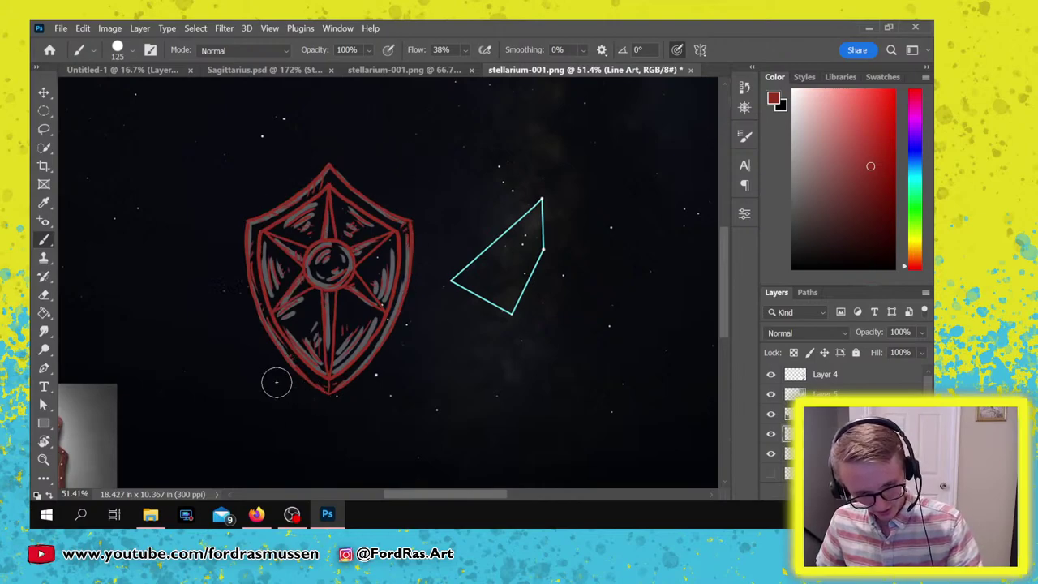
Recolour the strokes on the Shading layer dark red and choose a light yellow as the foreground colour.
{"action": "left_click", "coordinate": [824, 453]}
{"action": "mouse_move", "coordinate": [392, 340]}
{"action": "left_mouse_down"}
{"action": "mouse_move", "coordinate": [416, 271]}
{"action": "mouse_move", "coordinate": [316, 398]}
{"action": "mouse_move", "coordinate": [282, 396]}
{"action": "mouse_move", "coordinate": [344, 308]}
{"action": "mouse_move", "coordinate": [369, 172]}
{"action": "left_mouse_up"}
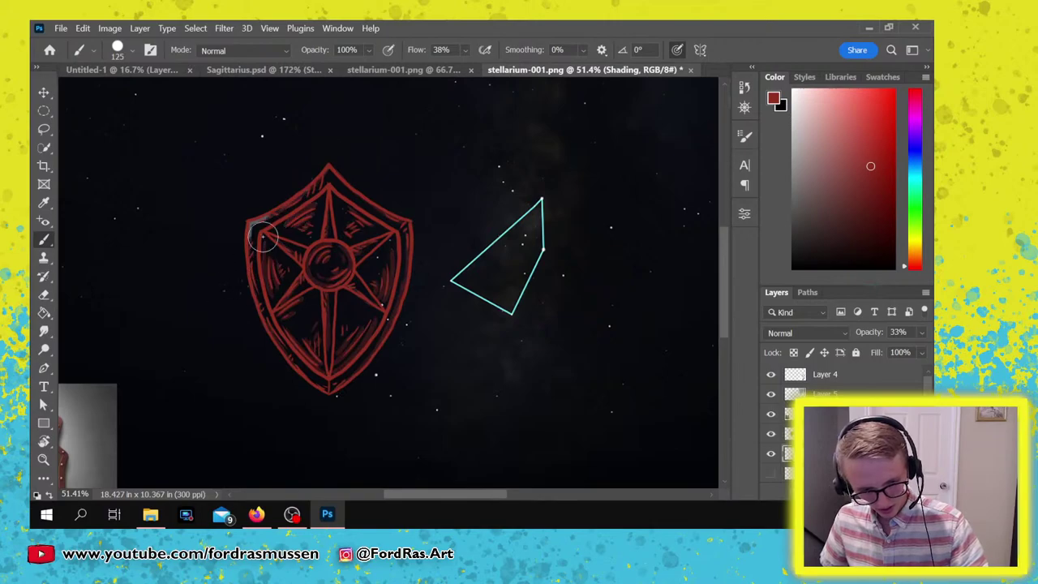
{"action": "left_click", "coordinate": [914, 242]}
{"action": "left_click", "coordinate": [868, 107]}
{"action": "left_click", "coordinate": [873, 102]}
{"action": "left_click", "coordinate": [859, 102]}
Paint the shading of the shield's outer rim yellow on the Shading layer with a 50 px brush.
{"action": "key", "text": "bracketleft"}
{"action": "key", "text": "bracketleft"}
{"action": "key", "text": "bracketleft"}
{"action": "key", "text": "bracketleft"}
{"action": "key", "text": "bracketleft"}
{"action": "key", "text": "bracketleft"}
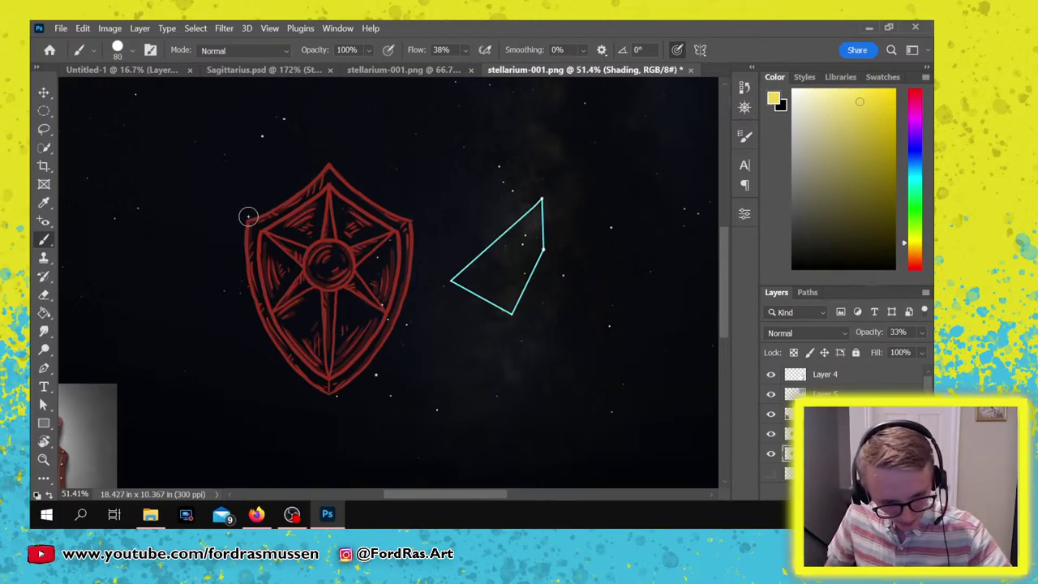
{"action": "left_click_drag", "start_coordinate": [248, 223], "coordinate": [327, 170]}
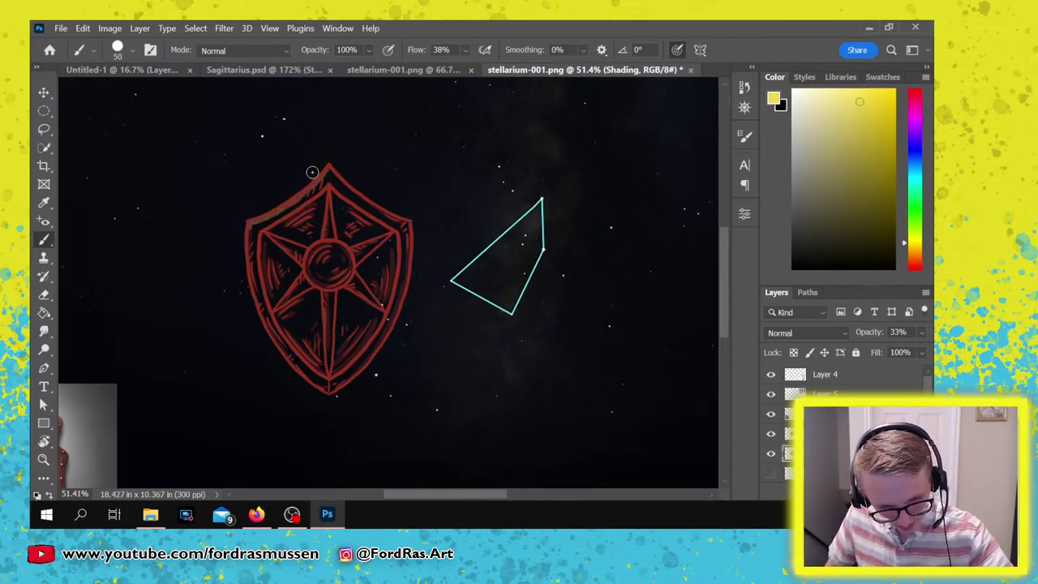
{"action": "left_click_drag", "start_coordinate": [244, 216], "coordinate": [252, 292]}
{"action": "mouse_move", "coordinate": [247, 239]}
{"action": "left_mouse_down"}
{"action": "mouse_move", "coordinate": [278, 352]}
{"action": "mouse_move", "coordinate": [306, 380]}
{"action": "mouse_move", "coordinate": [340, 378]}
{"action": "mouse_move", "coordinate": [356, 372]}
{"action": "mouse_move", "coordinate": [402, 304]}
{"action": "mouse_move", "coordinate": [412, 231]}
{"action": "mouse_move", "coordinate": [400, 224]}
{"action": "mouse_move", "coordinate": [408, 241]}
{"action": "mouse_move", "coordinate": [415, 214]}
{"action": "mouse_move", "coordinate": [357, 194]}
{"action": "left_mouse_up"}
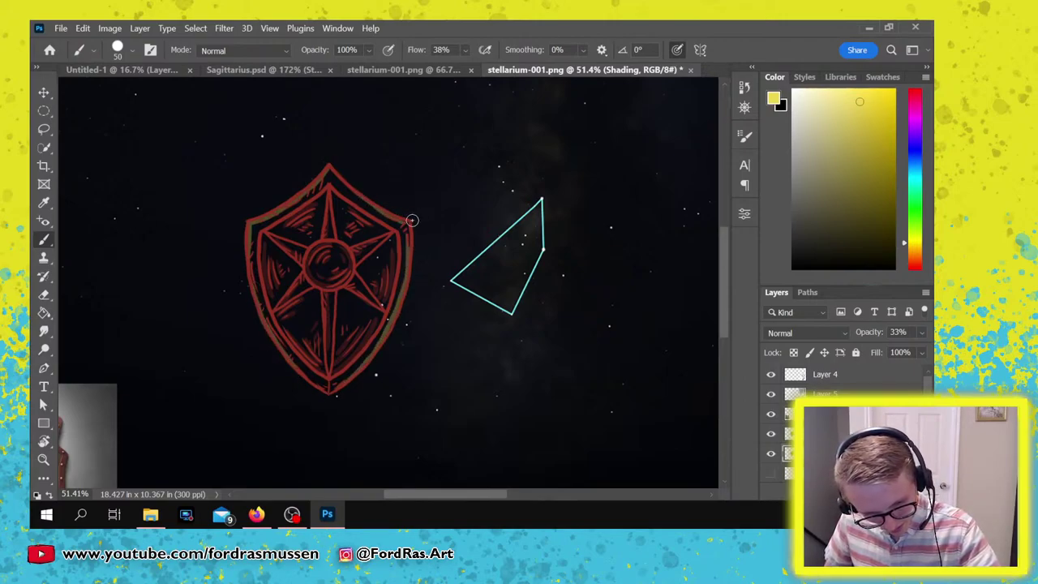
Paint the shading of the central boss and the star's rays yellow with a 45 px brush.
{"action": "mouse_move", "coordinate": [324, 273]}
{"action": "left_mouse_down"}
{"action": "mouse_move", "coordinate": [338, 252]}
{"action": "mouse_move", "coordinate": [320, 250]}
{"action": "mouse_move", "coordinate": [335, 266]}
{"action": "mouse_move", "coordinate": [341, 252]}
{"action": "mouse_move", "coordinate": [320, 255]}
{"action": "mouse_move", "coordinate": [329, 354]}
{"action": "left_mouse_up"}
{"action": "key", "text": "bracketleft"}
{"action": "left_click_drag", "start_coordinate": [309, 273], "coordinate": [278, 307]}
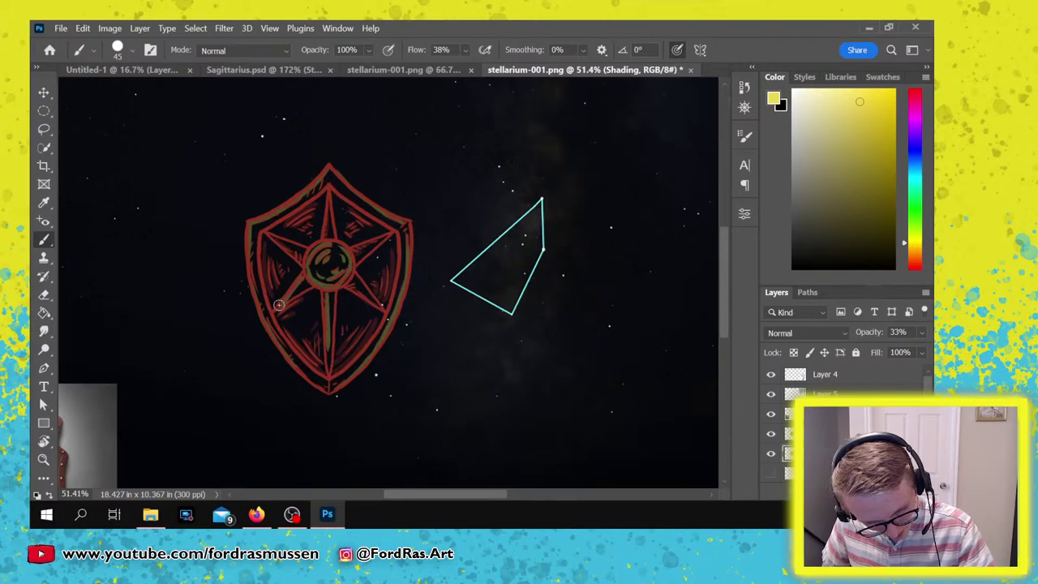
{"action": "mouse_move", "coordinate": [295, 254]}
{"action": "left_mouse_down"}
{"action": "mouse_move", "coordinate": [272, 237]}
{"action": "mouse_move", "coordinate": [328, 196]}
{"action": "left_mouse_up"}
{"action": "left_click_drag", "start_coordinate": [346, 251], "coordinate": [370, 244]}
{"action": "left_click_drag", "start_coordinate": [343, 284], "coordinate": [369, 299]}
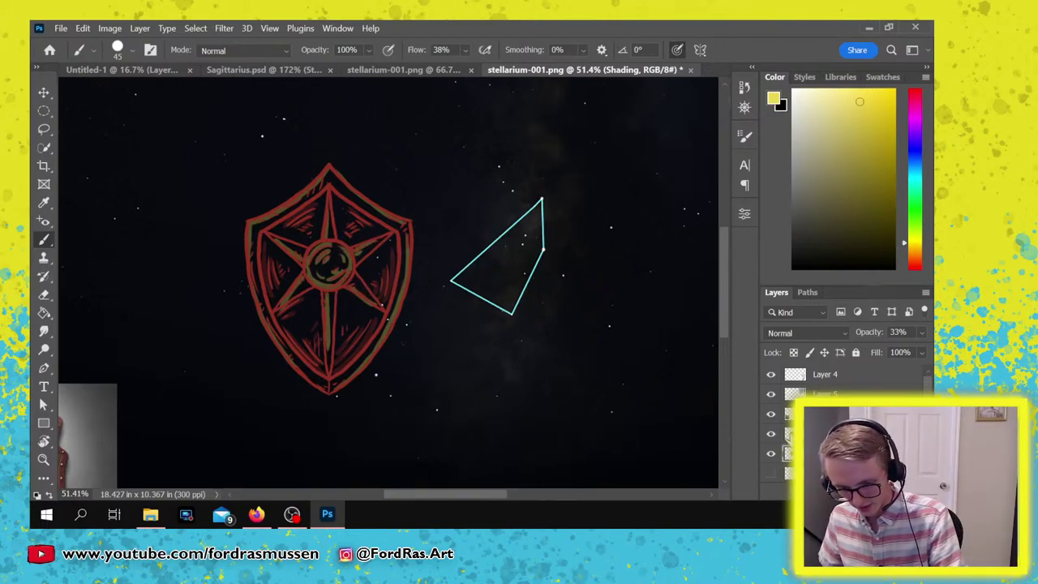
Recolour the central boss and star rays yellow on the Line Art layer with a small brush of about 30 px.
{"action": "left_click", "coordinate": [825, 433]}
{"action": "key", "text": "bracketleft"}
{"action": "key", "text": "bracketleft"}
{"action": "key", "text": "bracketleft"}
{"action": "key", "text": "bracketleft"}
{"action": "mouse_move", "coordinate": [322, 241]}
{"action": "left_mouse_down"}
{"action": "mouse_move", "coordinate": [329, 193]}
{"action": "mouse_move", "coordinate": [335, 218]}
{"action": "mouse_move", "coordinate": [329, 242]}
{"action": "mouse_move", "coordinate": [316, 245]}
{"action": "mouse_move", "coordinate": [332, 289]}
{"action": "mouse_move", "coordinate": [340, 248]}
{"action": "mouse_move", "coordinate": [274, 309]}
{"action": "mouse_move", "coordinate": [303, 291]}
{"action": "mouse_move", "coordinate": [287, 300]}
{"action": "mouse_move", "coordinate": [309, 270]}
{"action": "mouse_move", "coordinate": [325, 304]}
{"action": "mouse_move", "coordinate": [327, 363]}
{"action": "mouse_move", "coordinate": [337, 356]}
{"action": "mouse_move", "coordinate": [319, 354]}
{"action": "mouse_move", "coordinate": [328, 374]}
{"action": "mouse_move", "coordinate": [337, 292]}
{"action": "mouse_move", "coordinate": [329, 359]}
{"action": "mouse_move", "coordinate": [383, 310]}
{"action": "mouse_move", "coordinate": [349, 267]}
{"action": "mouse_move", "coordinate": [390, 234]}
{"action": "mouse_move", "coordinate": [351, 270]}
{"action": "left_mouse_up"}
{"action": "key", "text": "bracketright"}
{"action": "key", "text": "bracketright"}
{"action": "key", "text": "bracketleft"}
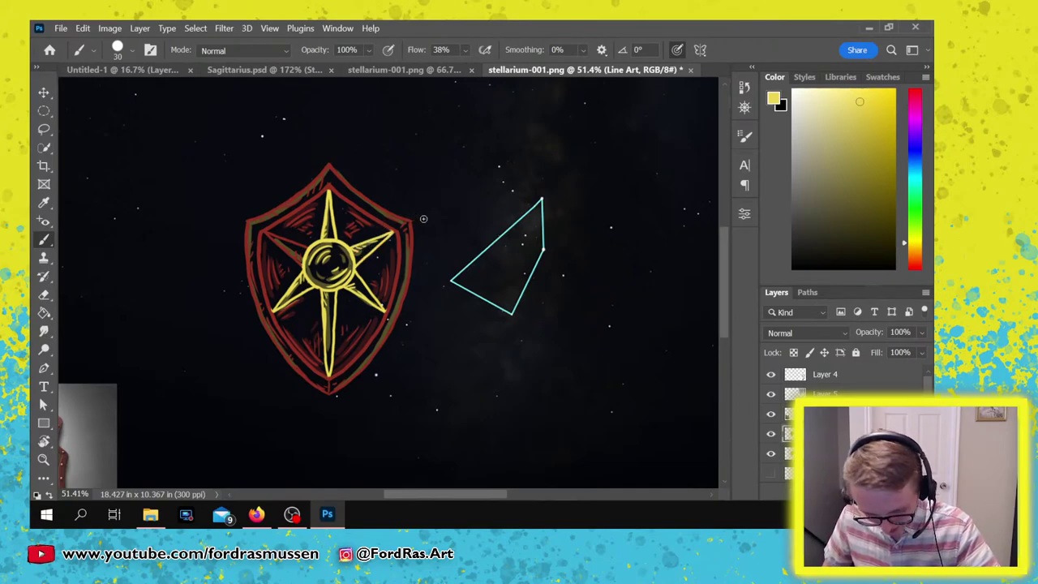
Sample dark red from the line art as the second colour, and finish the star's rays and adjoining strokes in yellow and red.
{"action": "key", "text": "x"}
{"action": "left_click", "coordinate": [382, 211], "text": "alt"}
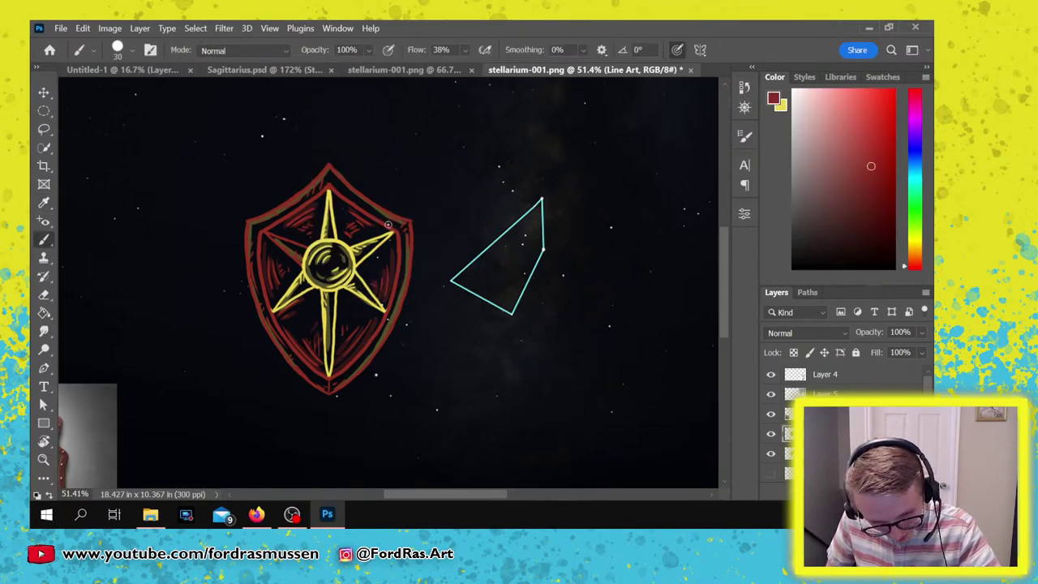
{"action": "key", "text": "x"}
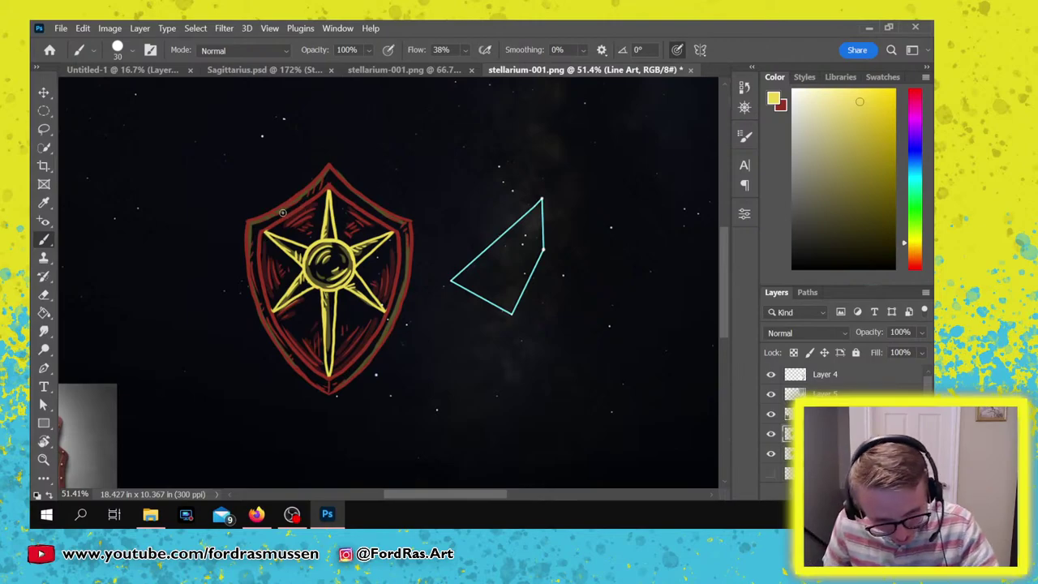
{"action": "key", "text": "x"}
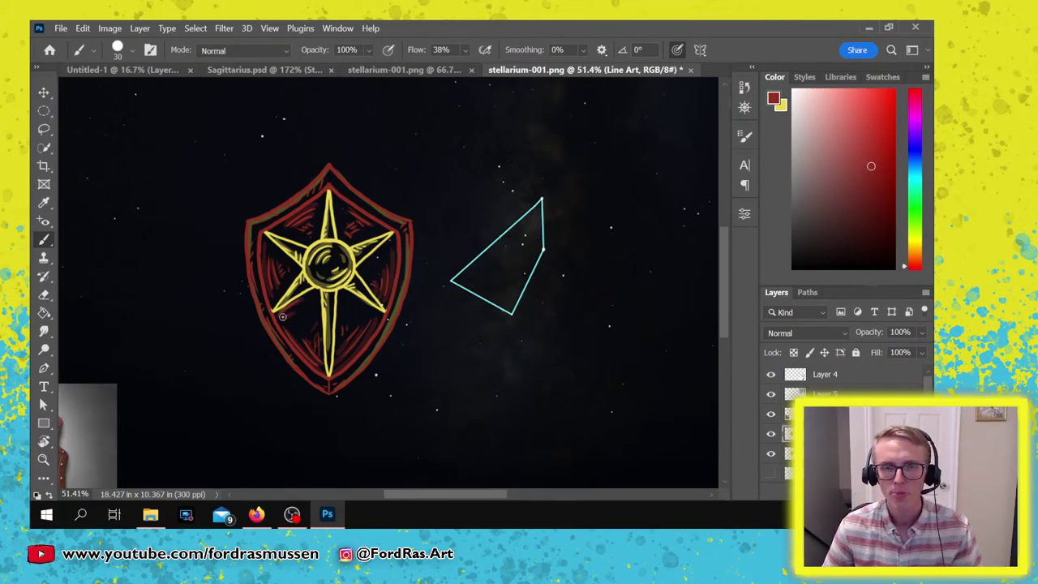
Recolour the shield's outer rim yellow on the Line Art layer with the 30 px brush.
{"action": "key", "text": "x"}
{"action": "left_click_drag", "start_coordinate": [243, 227], "coordinate": [329, 167]}
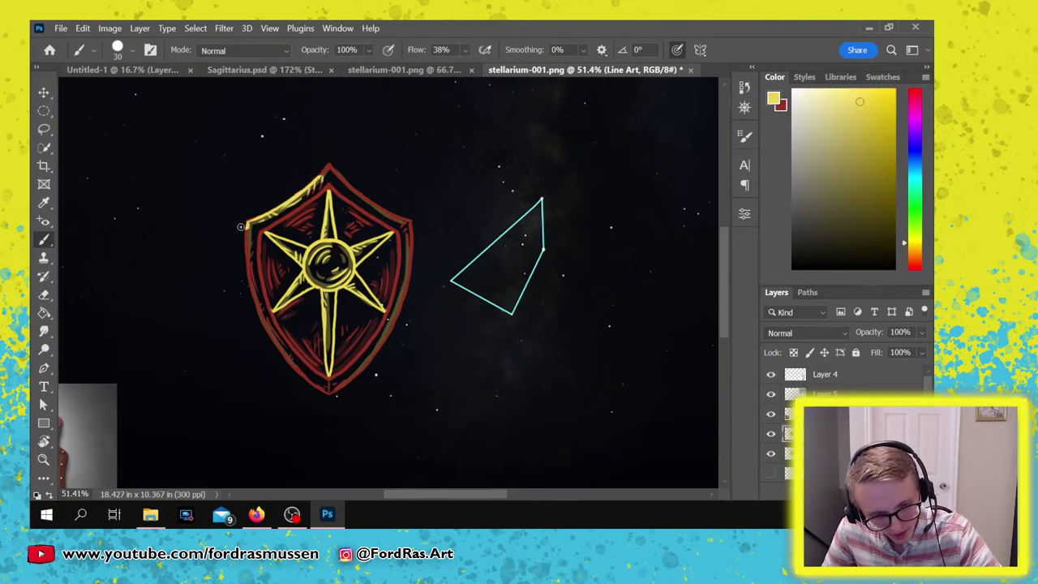
{"action": "mouse_move", "coordinate": [254, 224]}
{"action": "left_mouse_down"}
{"action": "mouse_move", "coordinate": [265, 321]}
{"action": "mouse_move", "coordinate": [287, 361]}
{"action": "mouse_move", "coordinate": [310, 383]}
{"action": "mouse_move", "coordinate": [367, 374]}
{"action": "mouse_move", "coordinate": [322, 386]}
{"action": "mouse_move", "coordinate": [401, 318]}
{"action": "mouse_move", "coordinate": [368, 358]}
{"action": "mouse_move", "coordinate": [405, 266]}
{"action": "left_mouse_up"}
{"action": "left_click_drag", "start_coordinate": [408, 218], "coordinate": [329, 165]}
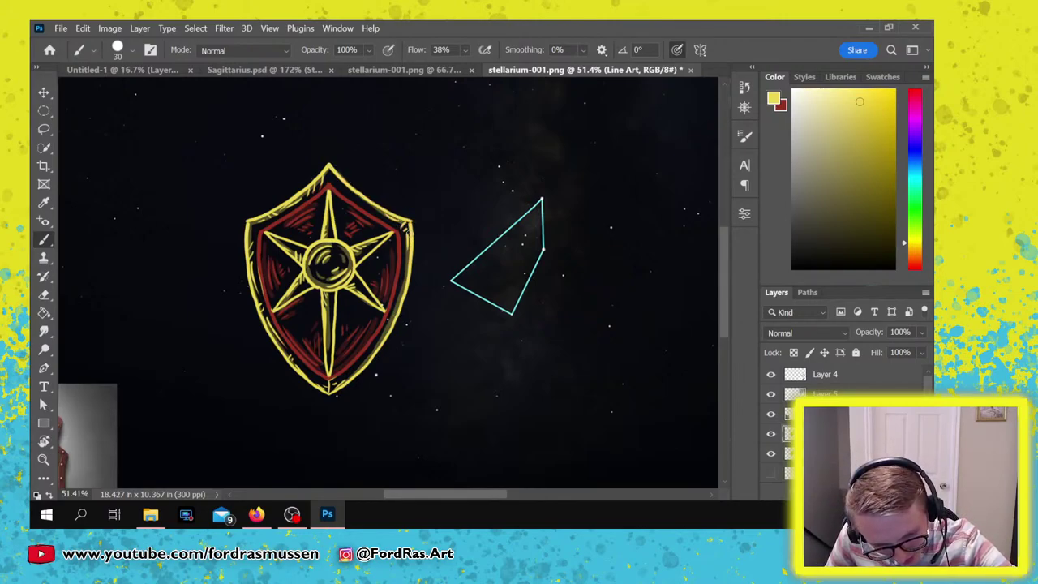
Touch up the line art inside the yellow rim, alternating between dark red and yellow.
{"action": "key", "text": "x"}
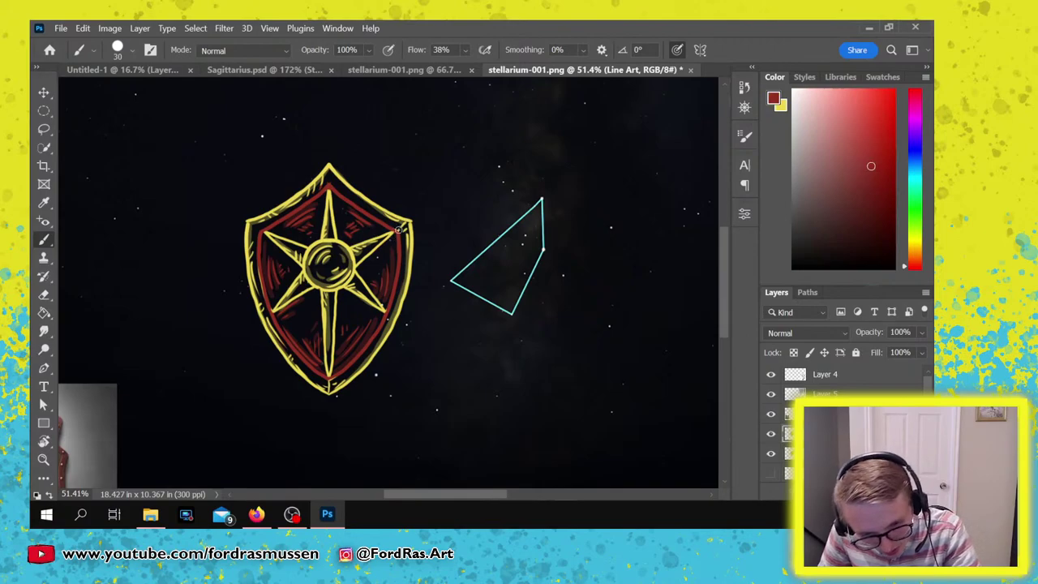
{"action": "key", "text": "x"}
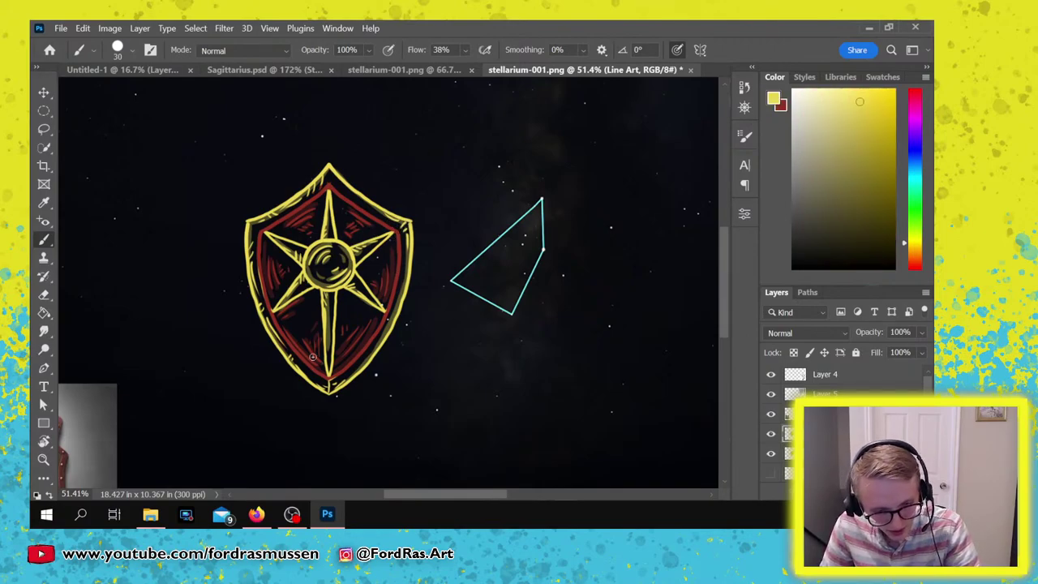
{"action": "key", "text": "x"}
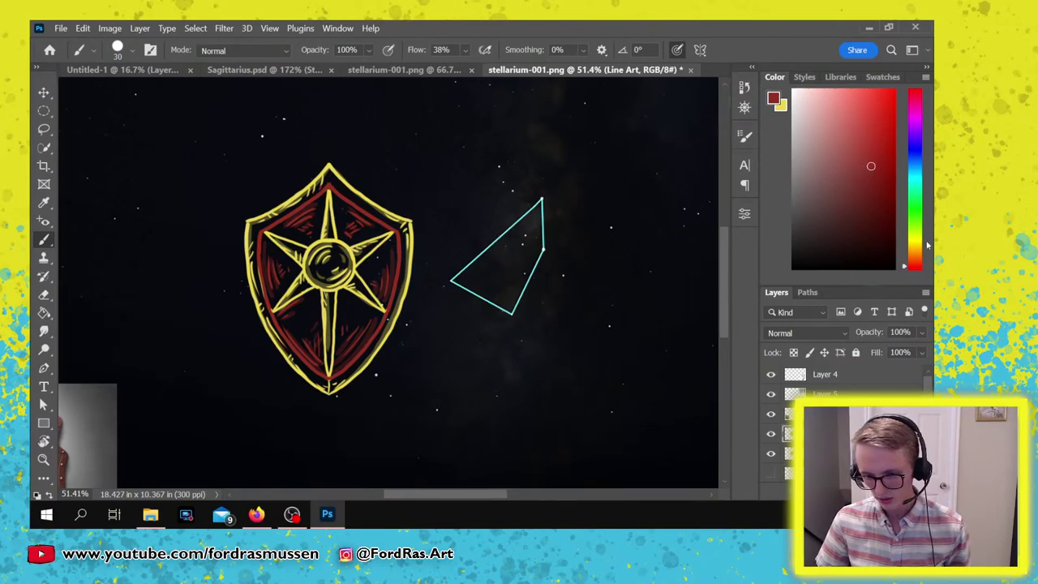
Choose a muted light bluish purple as the foreground colour.
{"action": "left_click", "coordinate": [917, 129]}
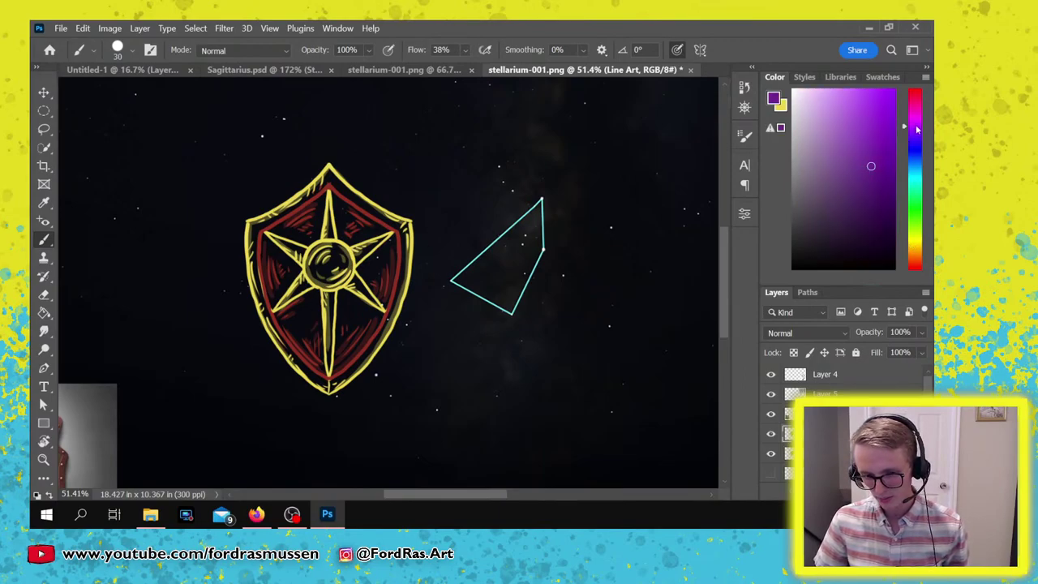
{"action": "left_click", "coordinate": [832, 106]}
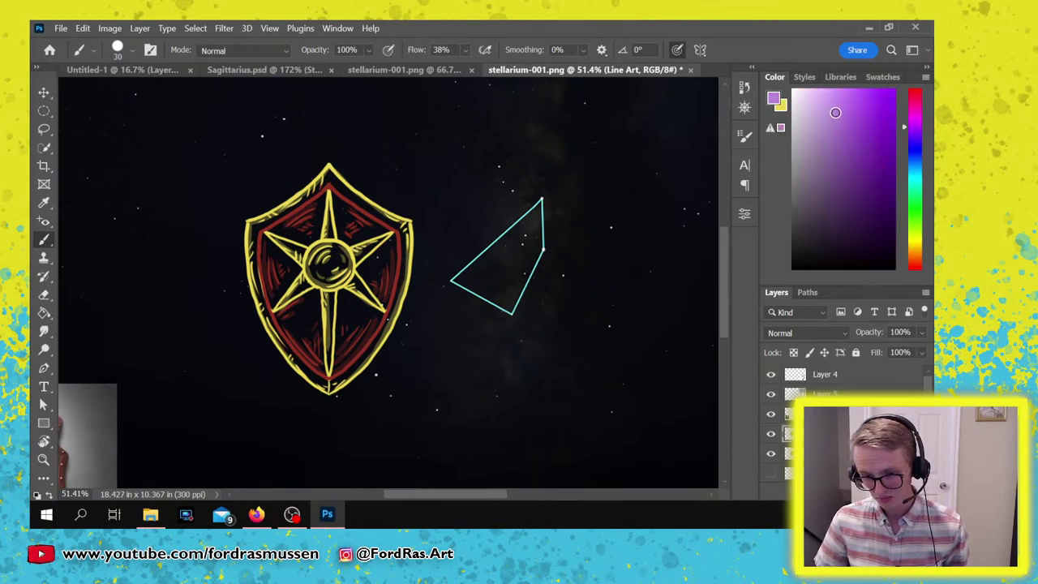
{"action": "left_click", "coordinate": [834, 102]}
{"action": "left_click", "coordinate": [911, 130]}
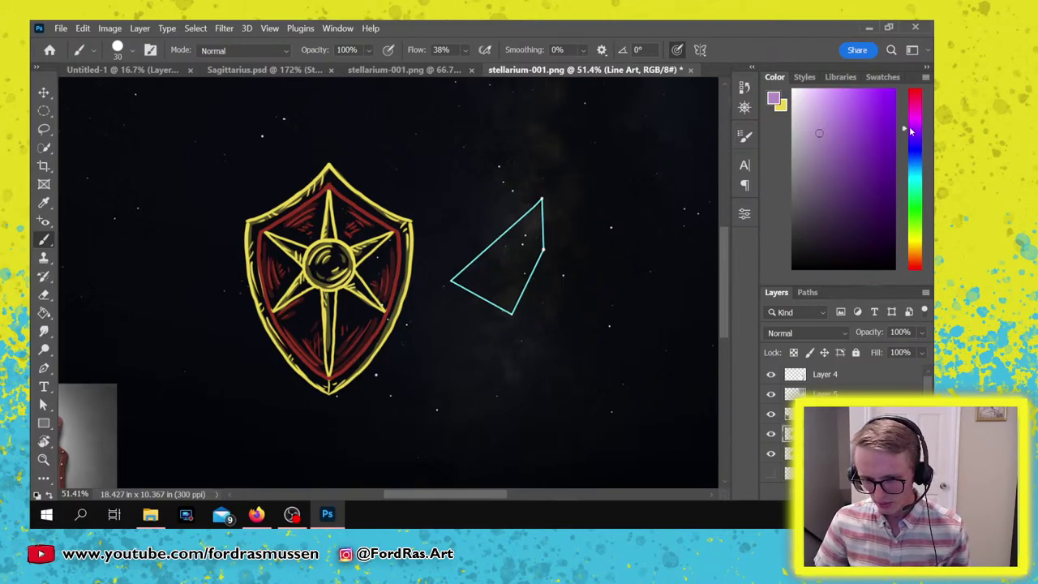
{"action": "left_click_drag", "start_coordinate": [912, 134], "coordinate": [915, 141]}
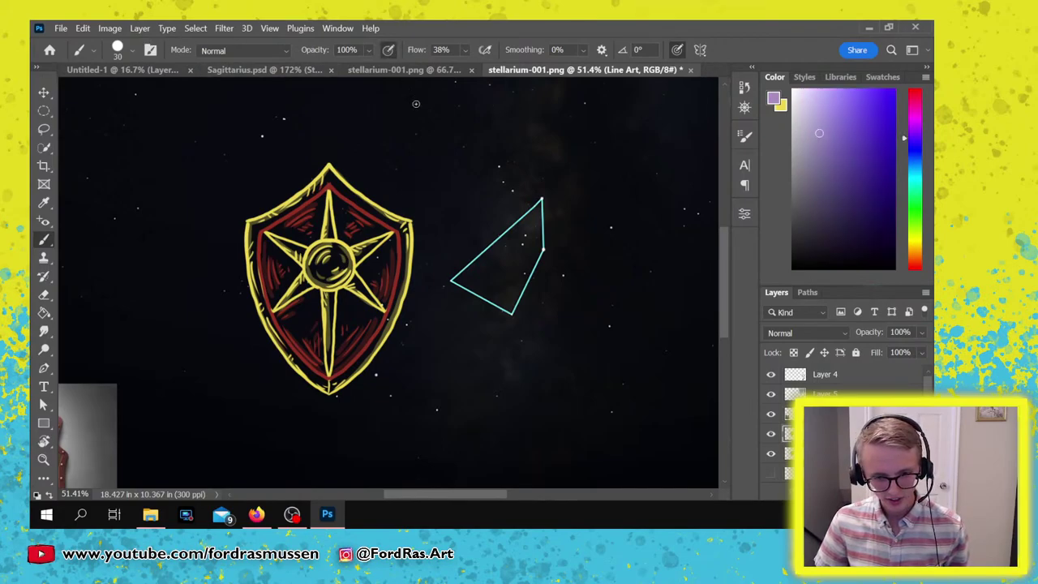
Glaze muted purple over the shield's lower-right strokes on the Line Art and Shading layers at 20% pressure-controlled brush opacity.
{"action": "left_click_drag", "start_coordinate": [309, 50], "coordinate": [255, 47]}
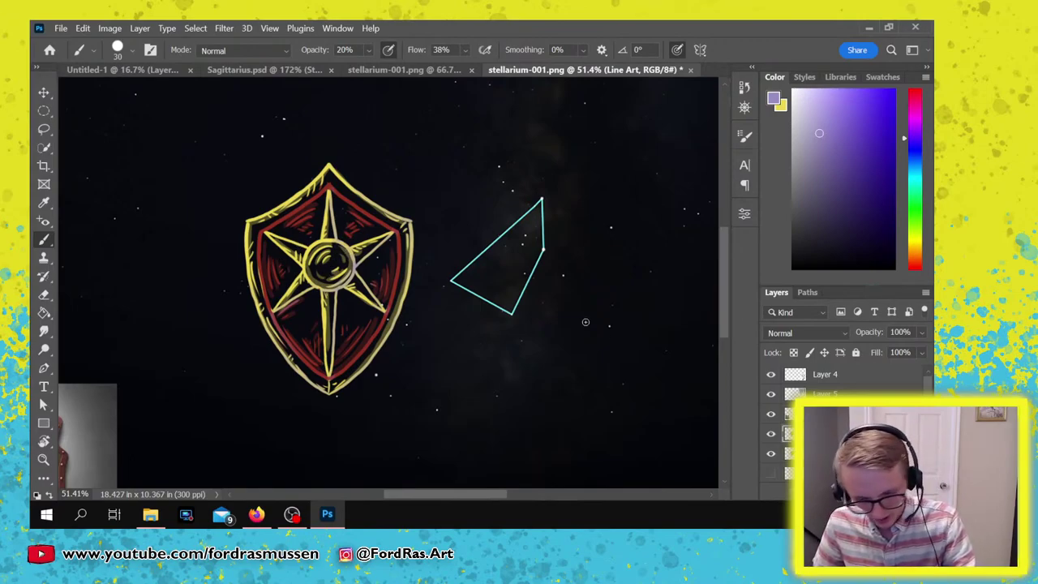
{"action": "left_click", "coordinate": [785, 452]}
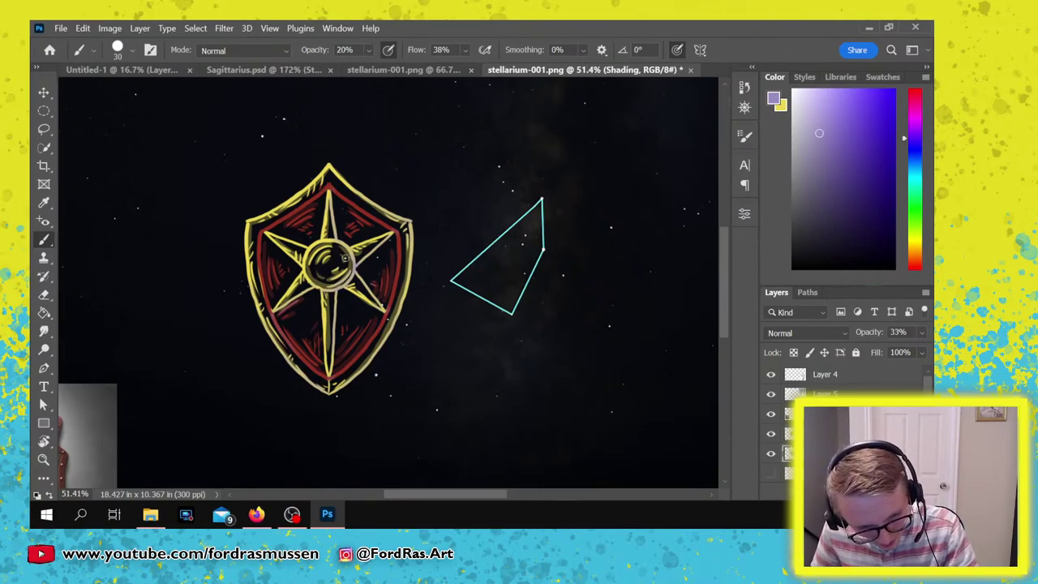
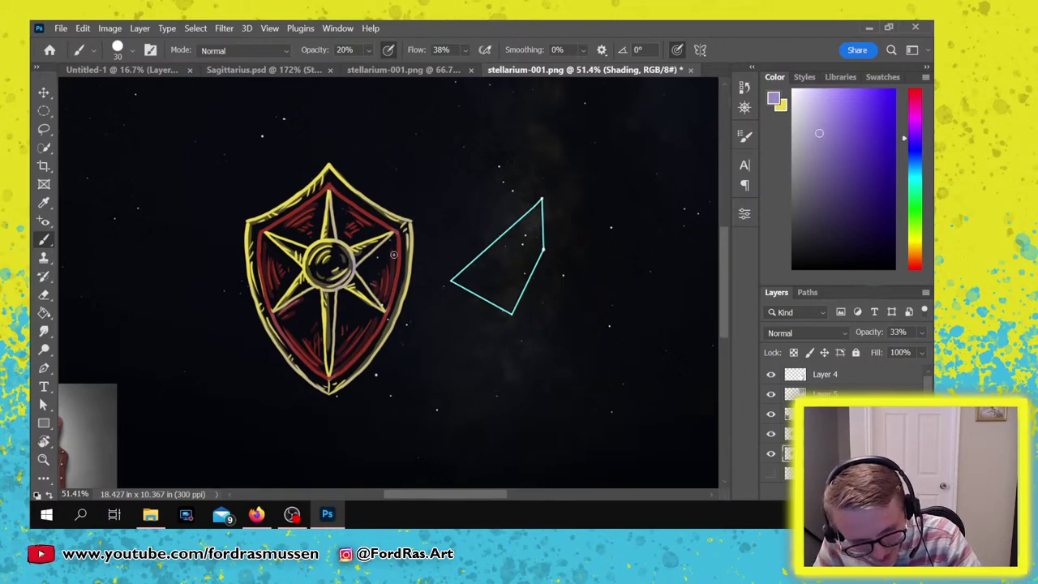
{"action": "key", "text": "alt+bracketright"}
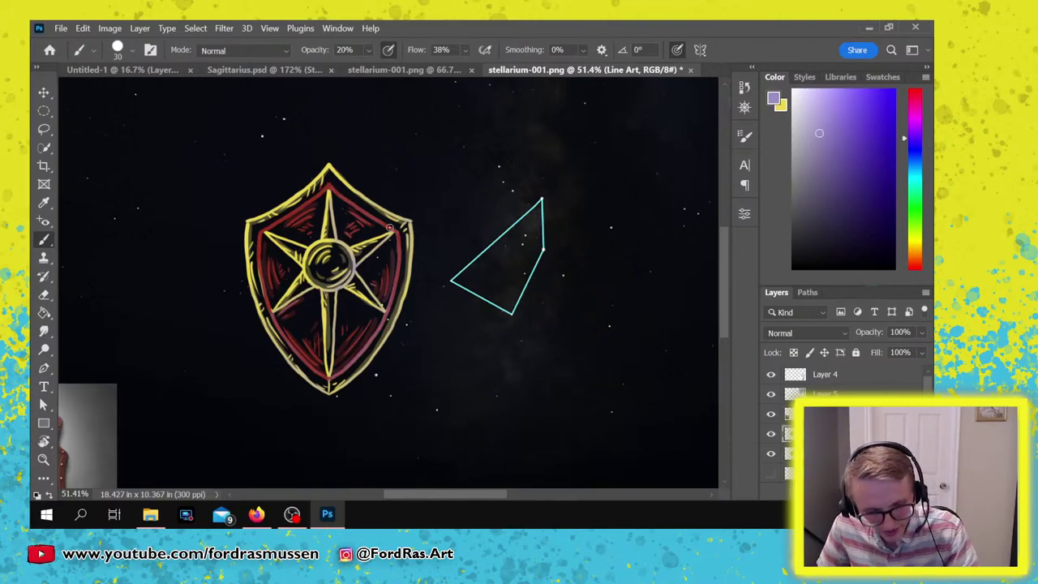
Choose white and paint soft highlights on the shield's upper line art with the brush opacity at 17%.
{"action": "left_click_drag", "start_coordinate": [801, 101], "coordinate": [792, 89]}
{"action": "left_click_drag", "start_coordinate": [306, 51], "coordinate": [297, 51]}
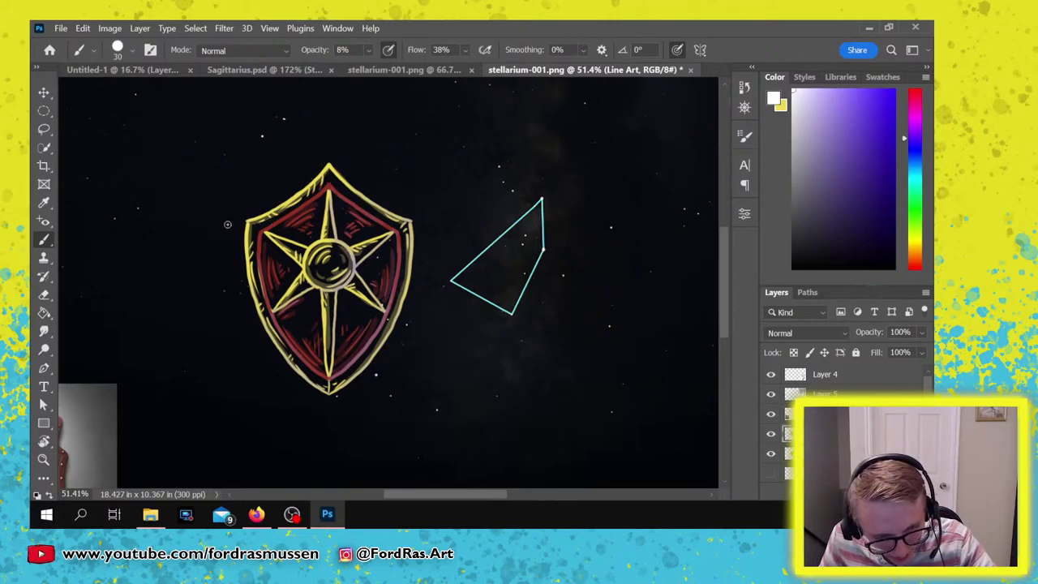
{"action": "left_click_drag", "start_coordinate": [314, 51], "coordinate": [323, 51]}
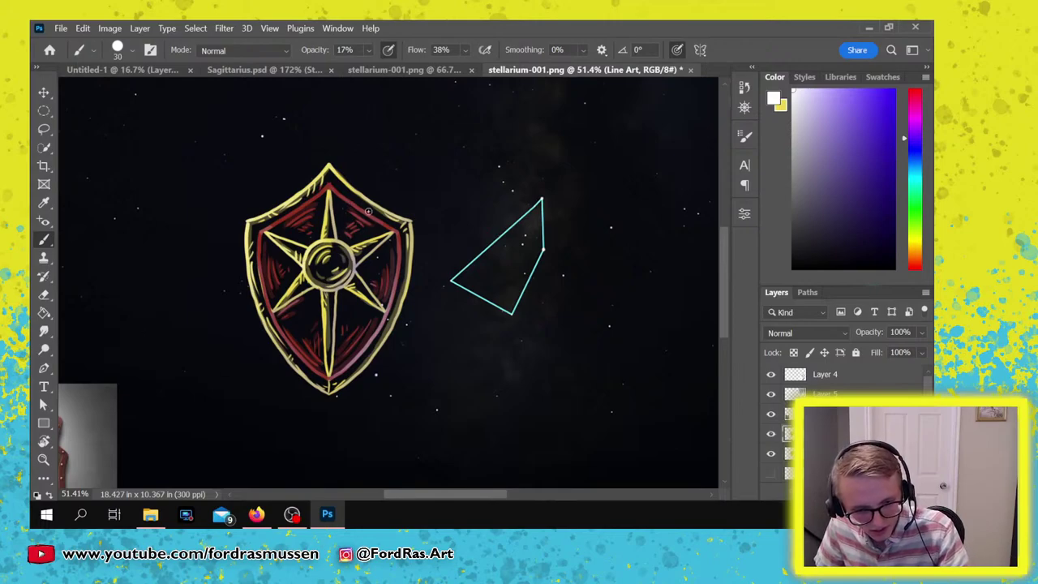
{"action": "left_click_drag", "start_coordinate": [377, 219], "coordinate": [385, 305]}
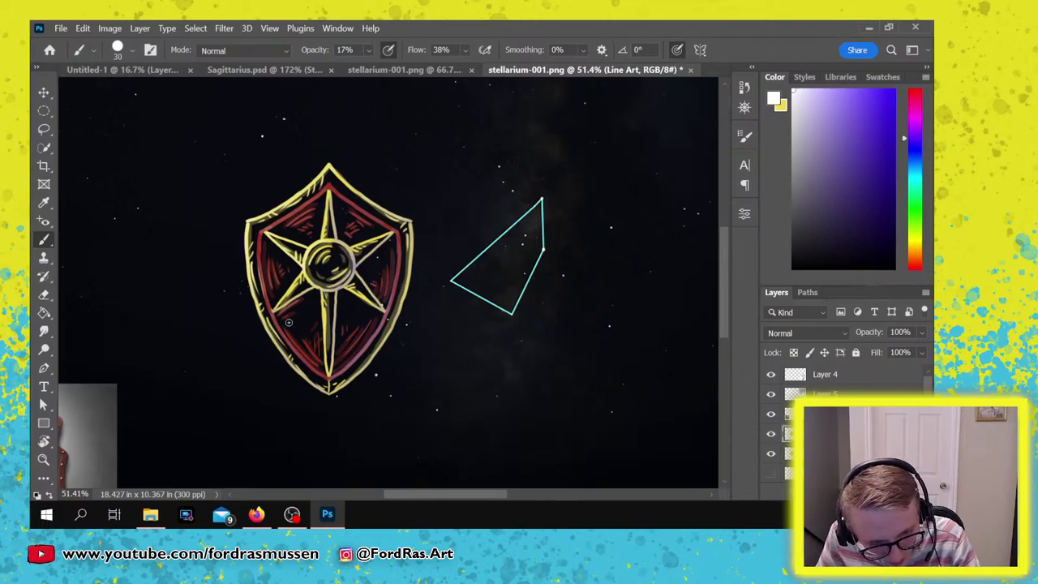
Add faint white highlights to the Shading layer and to the central boss on both the Line Art and Shading layers.
{"action": "key", "text": "alt+bracketleft"}
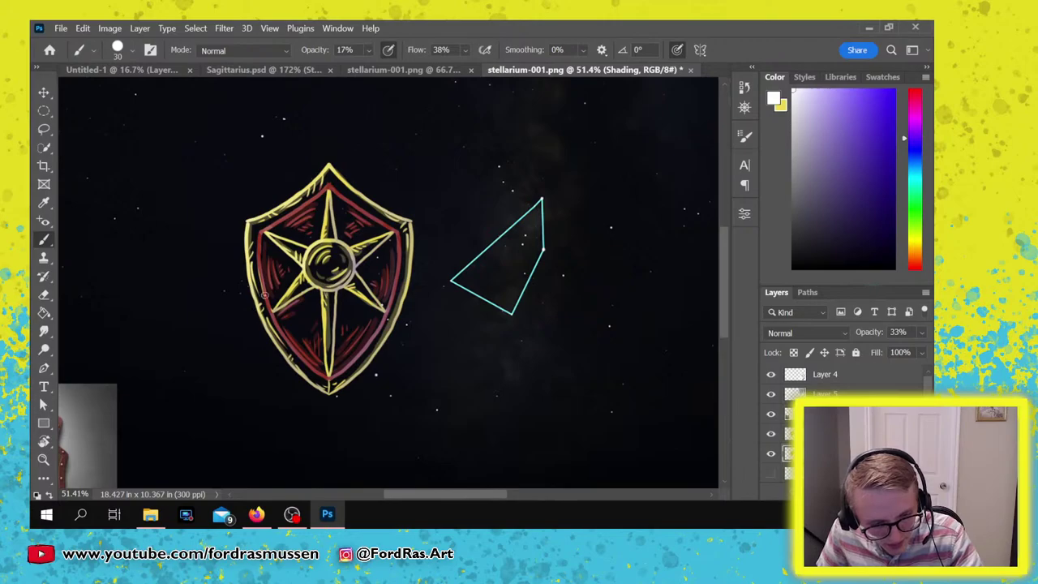
{"action": "key", "text": "alt+bracketright"}
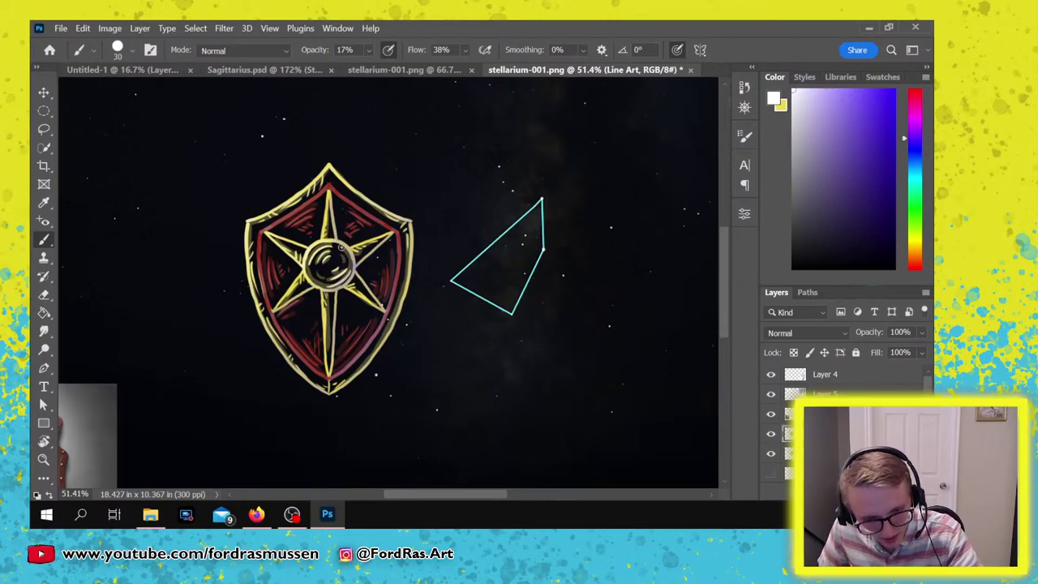
{"action": "left_click", "coordinate": [796, 453]}
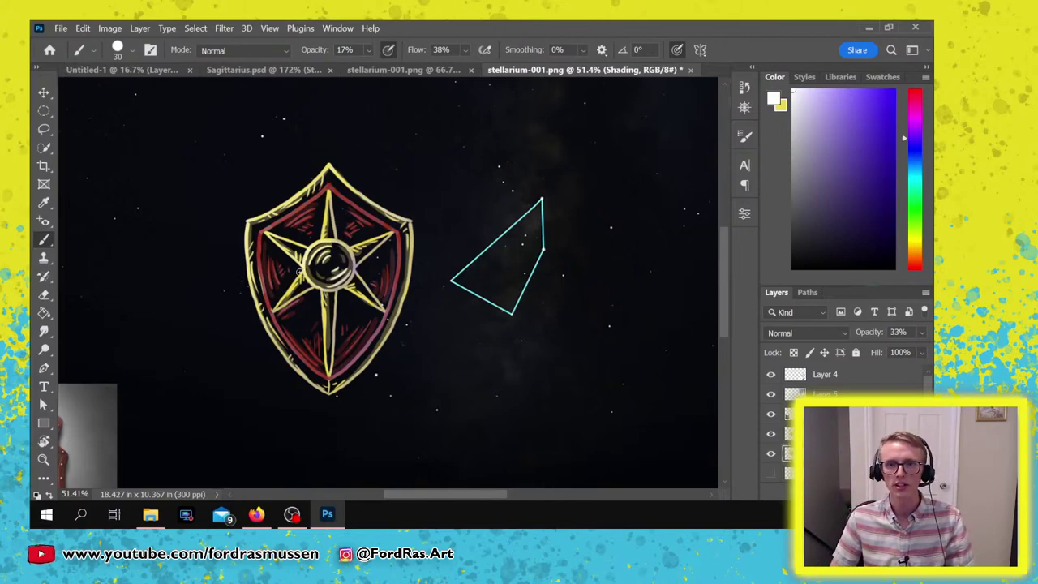
Save the document to the Desktop as a Photoshop file named Shield.
{"action": "key", "text": "v"}
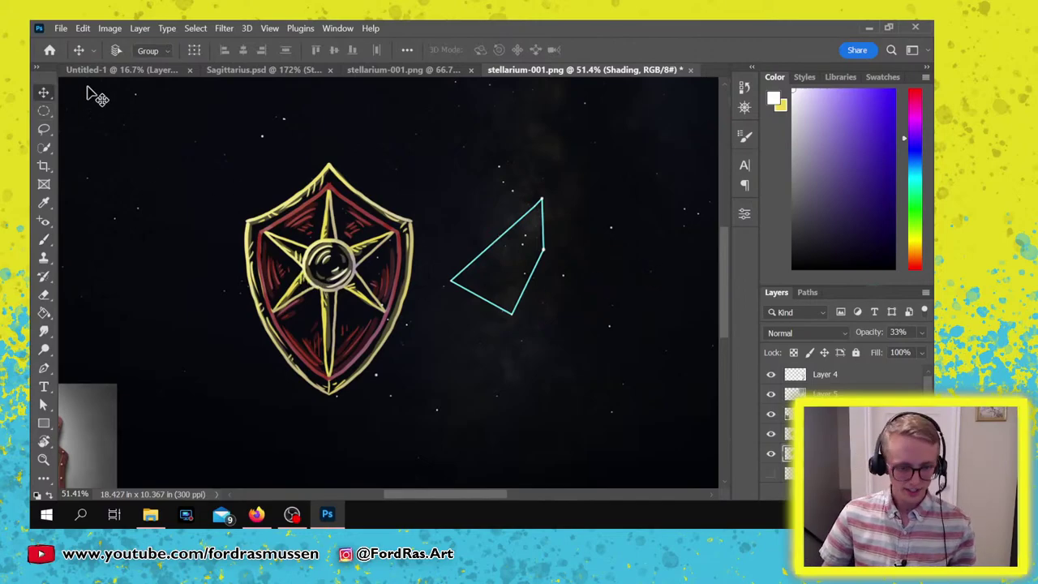
{"action": "key", "text": "ctrl+shift+s"}
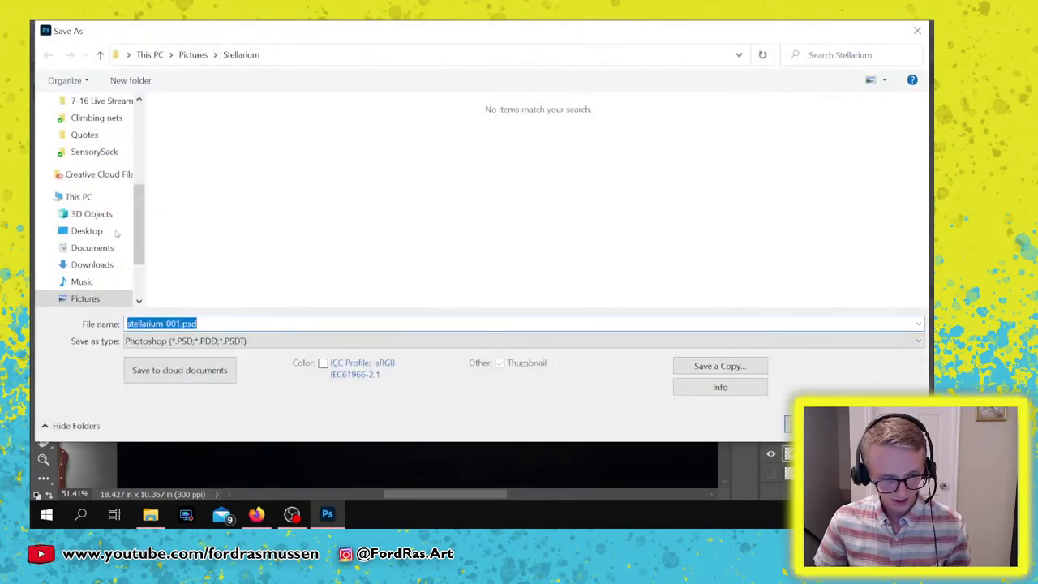
{"action": "scroll", "coordinate": [105, 215], "scroll_direction": "up", "scroll_amount": 5}
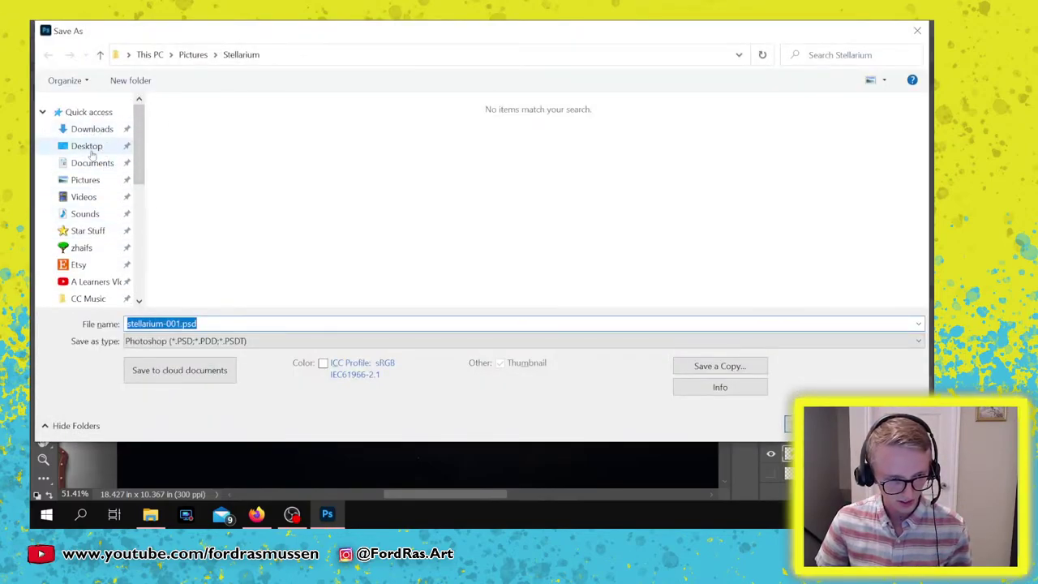
{"action": "left_click", "coordinate": [89, 150]}
{"action": "left_click", "coordinate": [209, 323]}
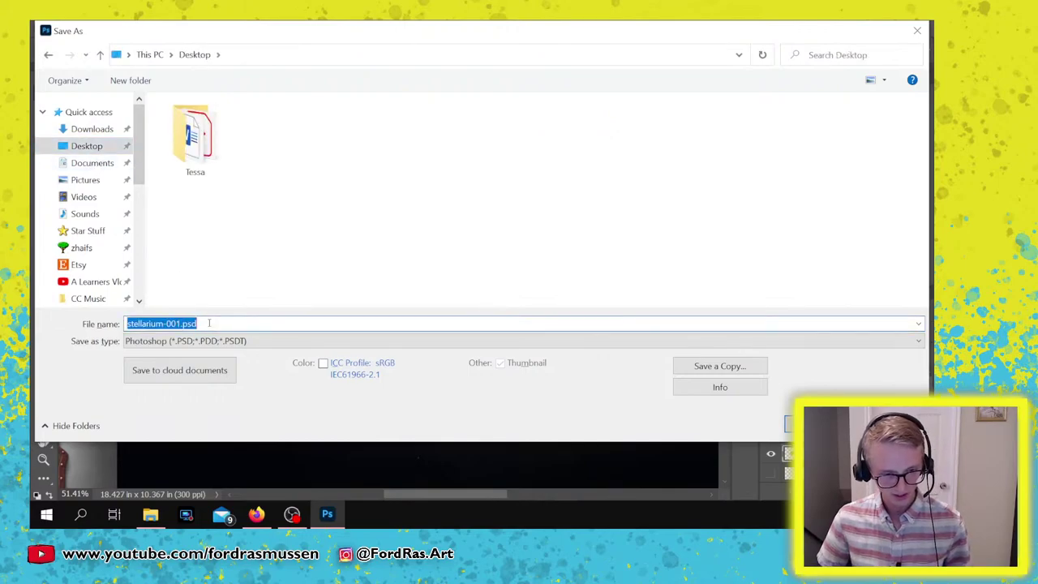
{"action": "type", "text": "SS"}
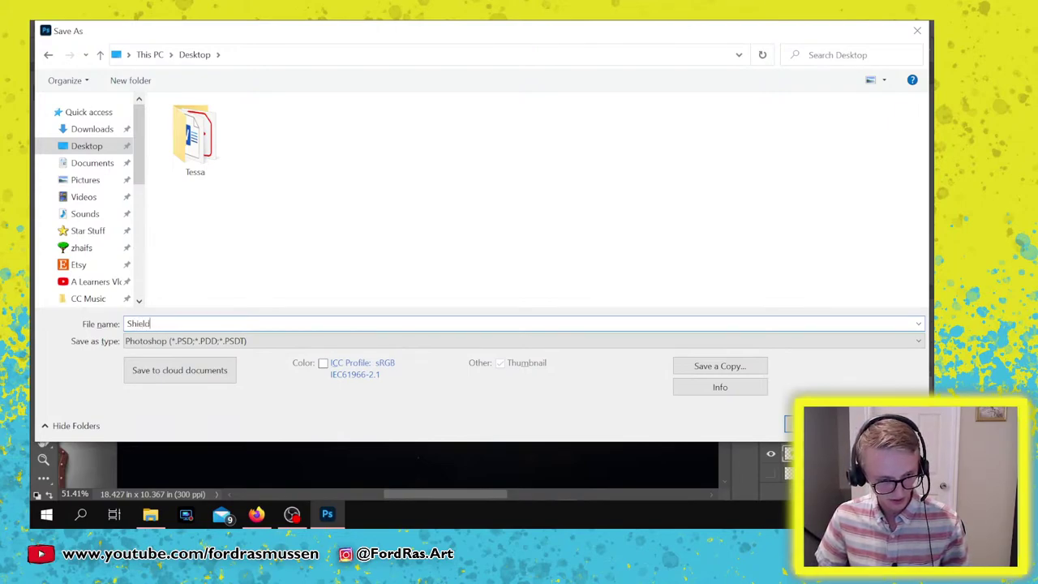
{"action": "key", "text": "Return"}
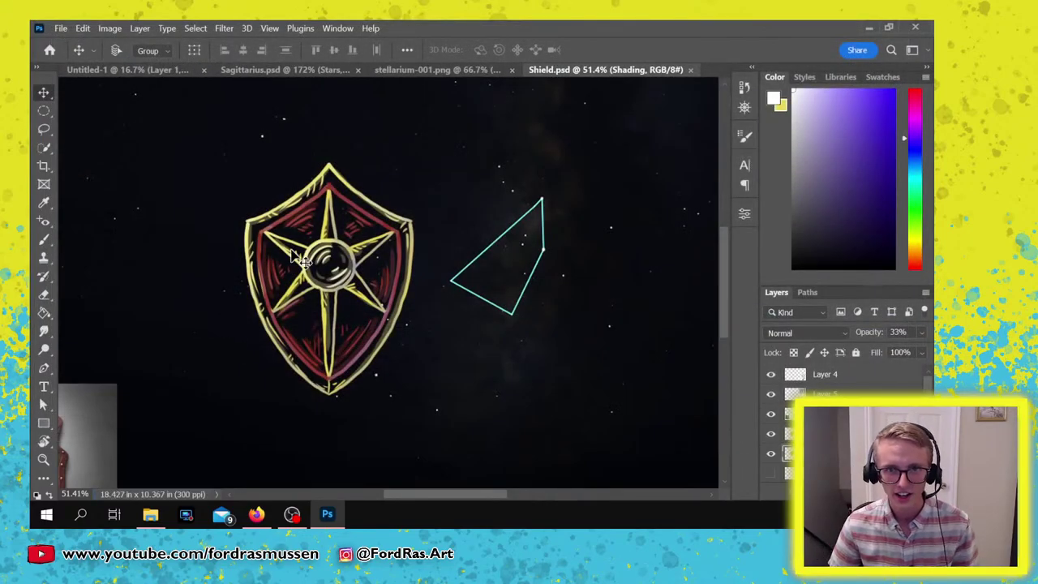
Hide the reference images and move the grouped shield layers onto the constellation lines.
{"action": "key", "text": "ctrl+0"}
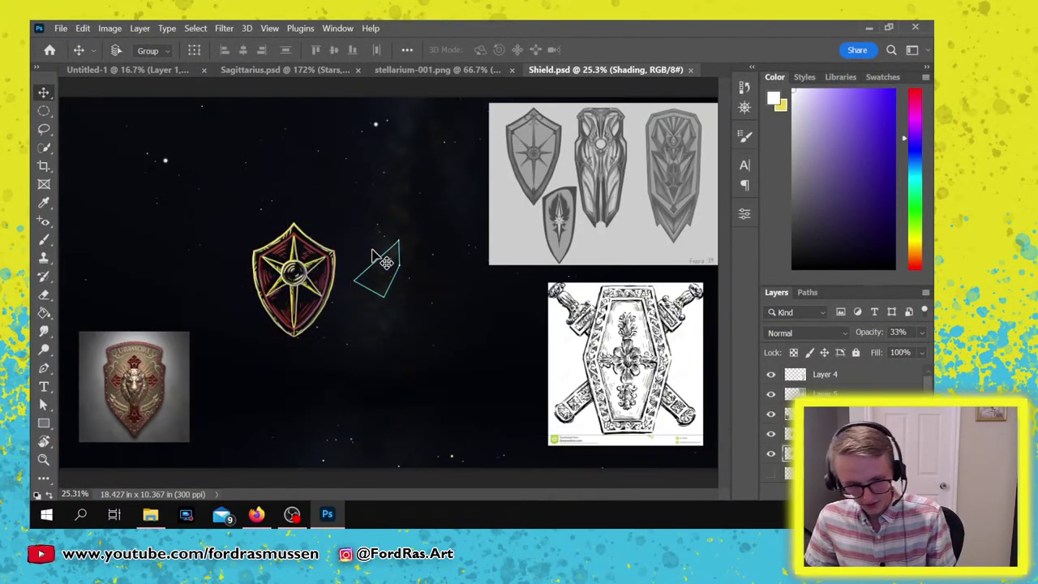
{"action": "left_click_drag", "start_coordinate": [771, 373], "coordinate": [772, 416]}
{"action": "key", "text": "ctrl+g"}
{"action": "left_click_drag", "start_coordinate": [342, 290], "coordinate": [430, 277]}
{"action": "key", "text": "ctrl"}
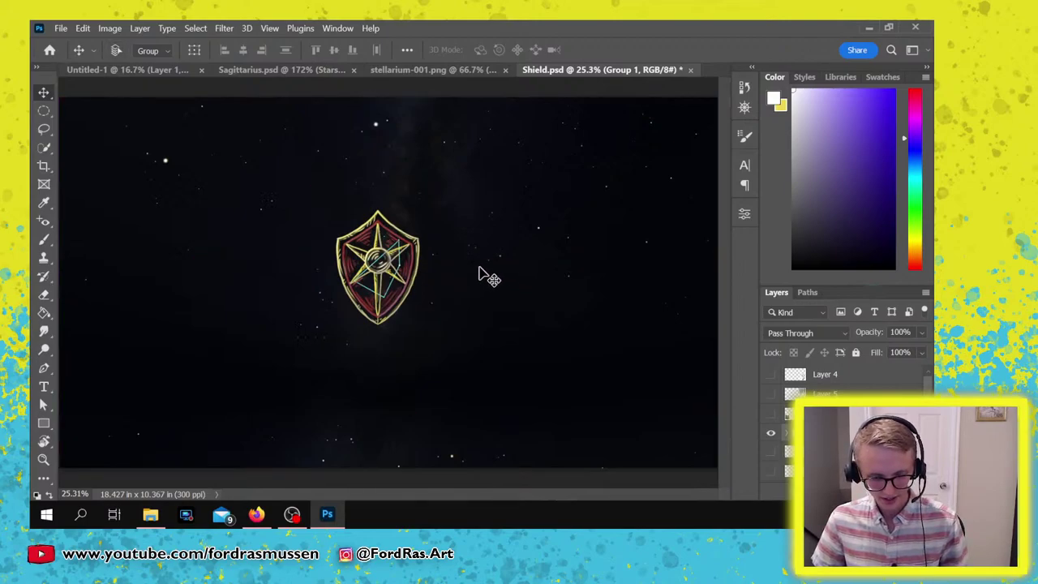
Try to rotate the shield group by about -143° to match it to the constellation lines.
{"action": "key", "text": "ctrl+t"}
{"action": "left_click_drag", "start_coordinate": [472, 361], "coordinate": [348, 111]}
{"action": "mouse_move", "coordinate": [361, 215]}
{"action": "left_mouse_down"}
{"action": "mouse_move", "coordinate": [375, 227]}
{"action": "mouse_move", "coordinate": [366, 226]}
{"action": "left_mouse_up"}
{"action": "left_click_drag", "start_coordinate": [475, 200], "coordinate": [486, 211]}
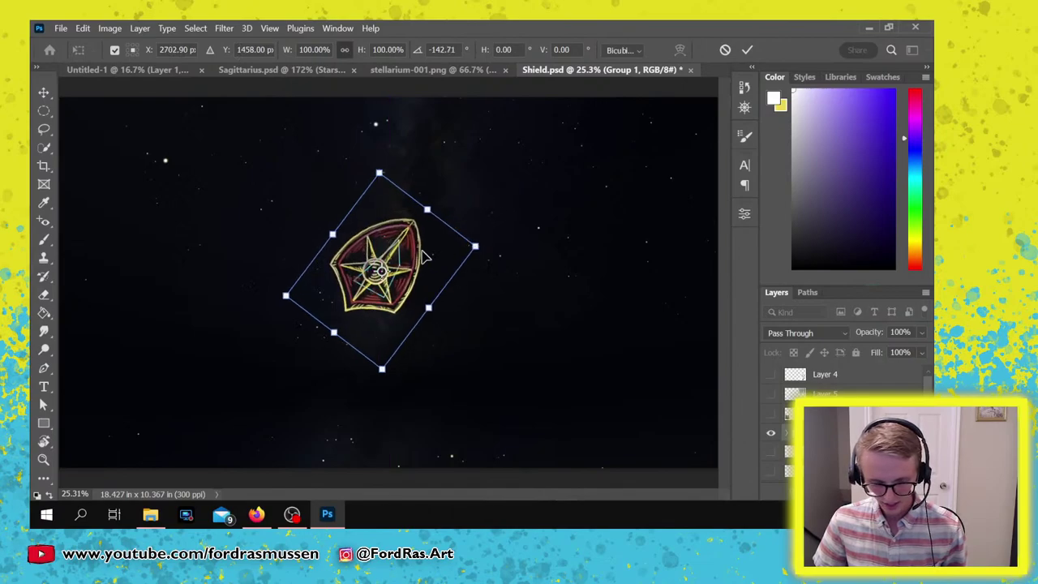
{"action": "key", "text": "Return"}
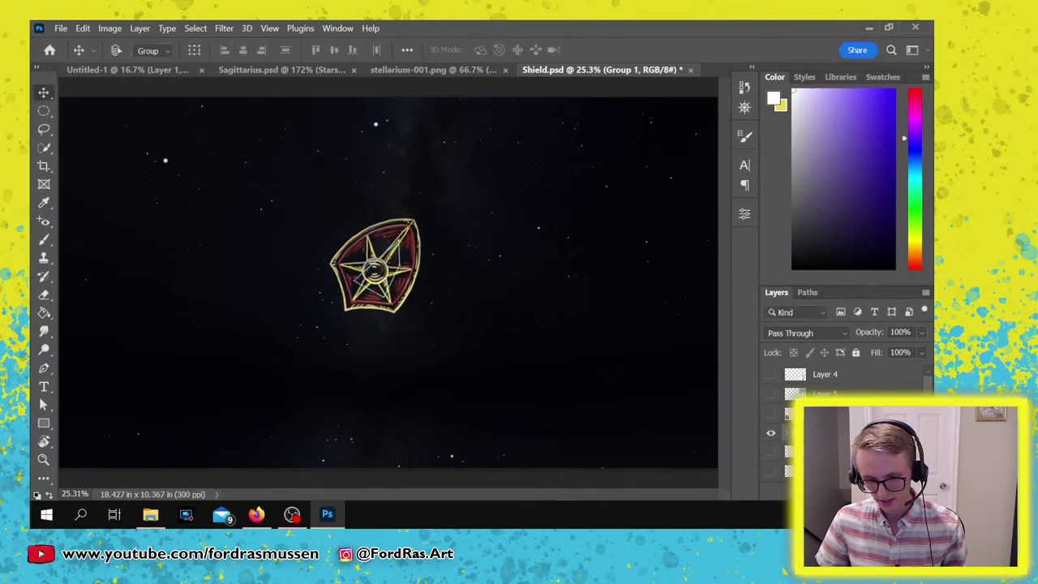
{"action": "key", "text": "ctrl+z"}
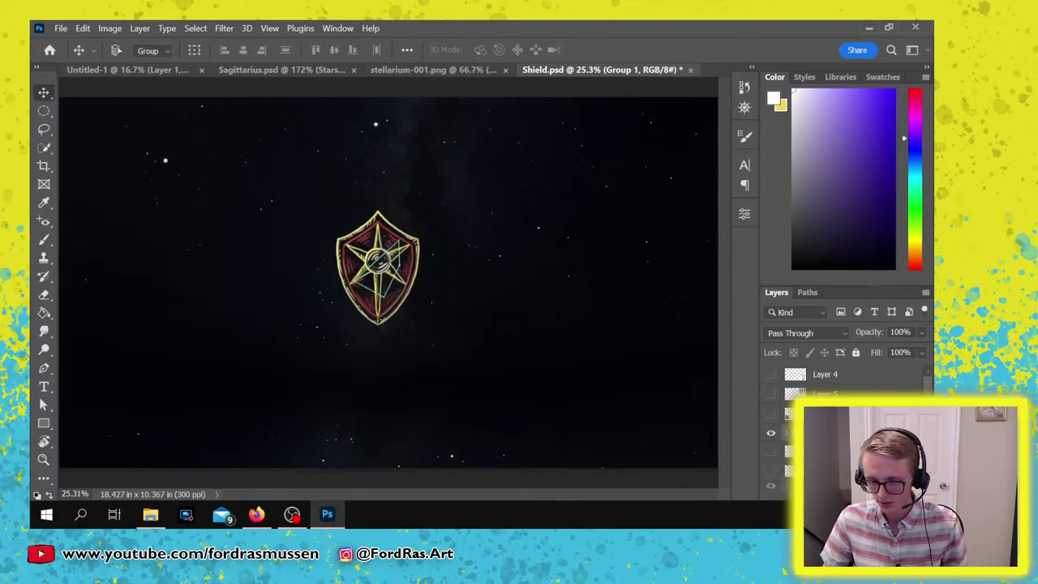
Duplicate the shield group and convert the copy to a smart object.
{"action": "key", "text": "ctrl+j"}
{"action": "right_click", "coordinate": [833, 432]}
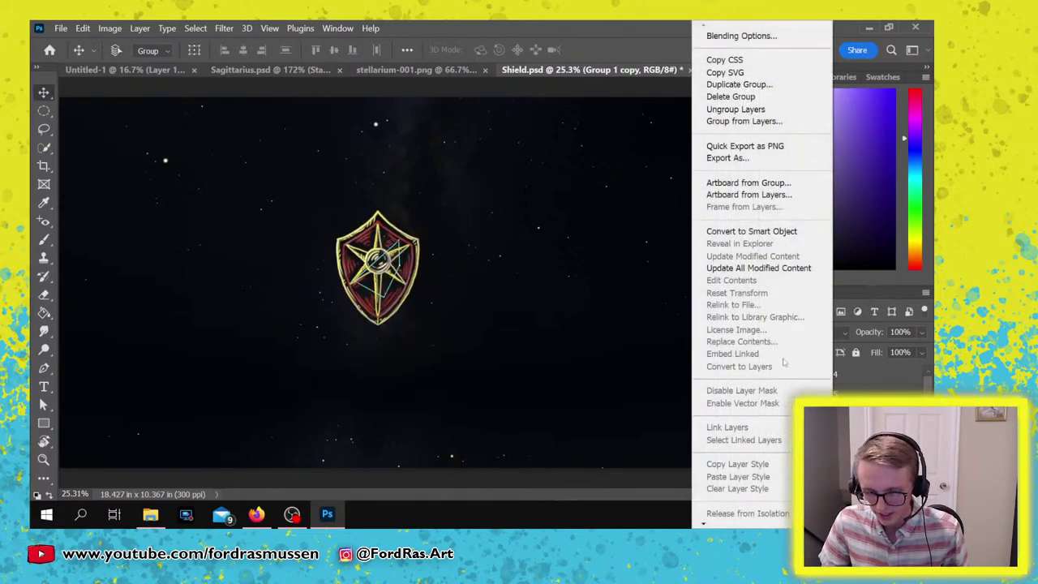
{"action": "left_click", "coordinate": [751, 231]}
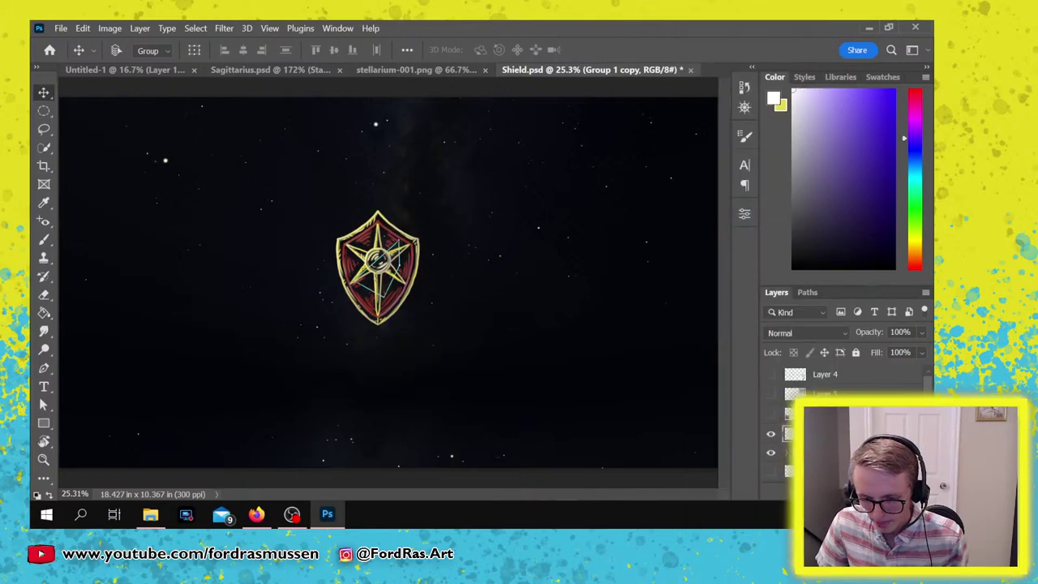
Scale the shield smart object down proportionally to about 87%.
{"action": "key", "text": "ctrl+t"}
{"action": "left_click_drag", "start_coordinate": [425, 328], "coordinate": [408, 310]}
{"action": "key", "text": "Return"}
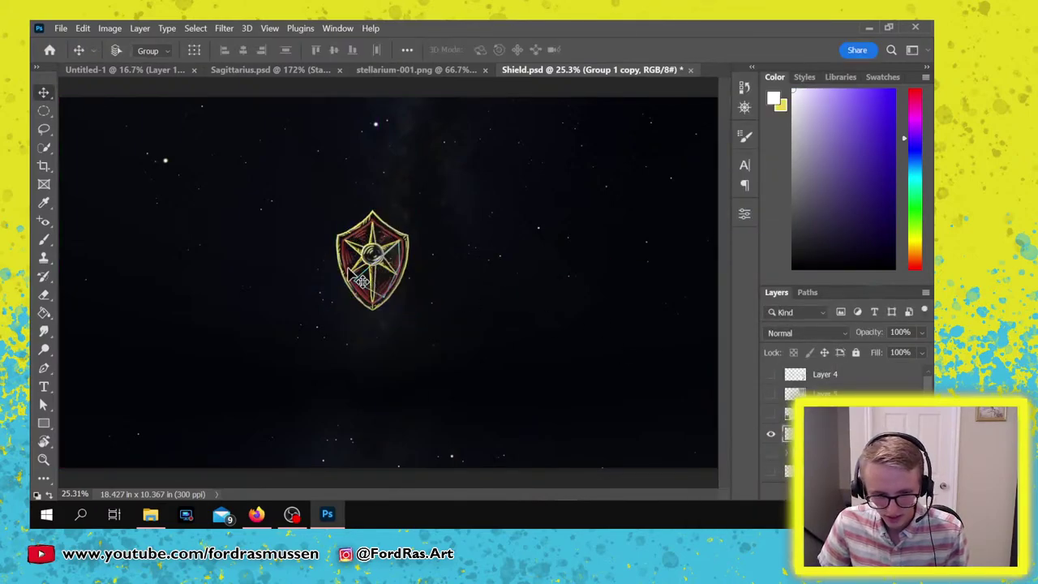
Rotate the shield smart object so its lower tip faces up and to the right, and fit it over the constellation lines.
{"action": "key", "text": "ctrl"}
{"action": "key", "text": "ctrl+t"}
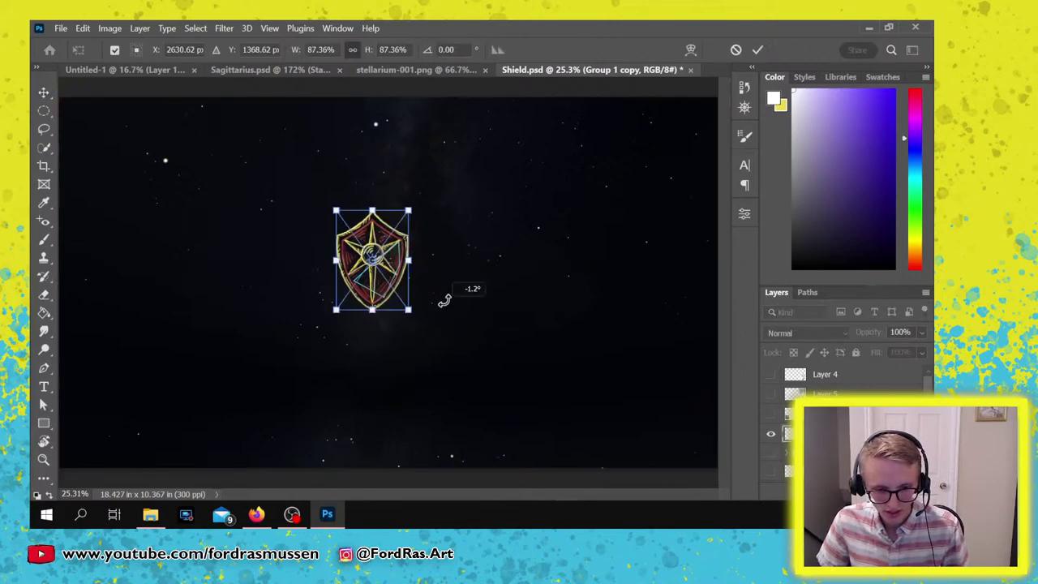
{"action": "left_click_drag", "start_coordinate": [440, 305], "coordinate": [324, 173]}
{"action": "mouse_move", "coordinate": [381, 220]}
{"action": "left_mouse_down"}
{"action": "mouse_move", "coordinate": [404, 240]}
{"action": "mouse_move", "coordinate": [377, 221]}
{"action": "left_mouse_up"}
{"action": "left_click_drag", "start_coordinate": [471, 219], "coordinate": [477, 234]}
{"action": "left_click_drag", "start_coordinate": [397, 223], "coordinate": [394, 247]}
{"action": "key", "text": "Return"}
{"action": "key", "text": "Return"}
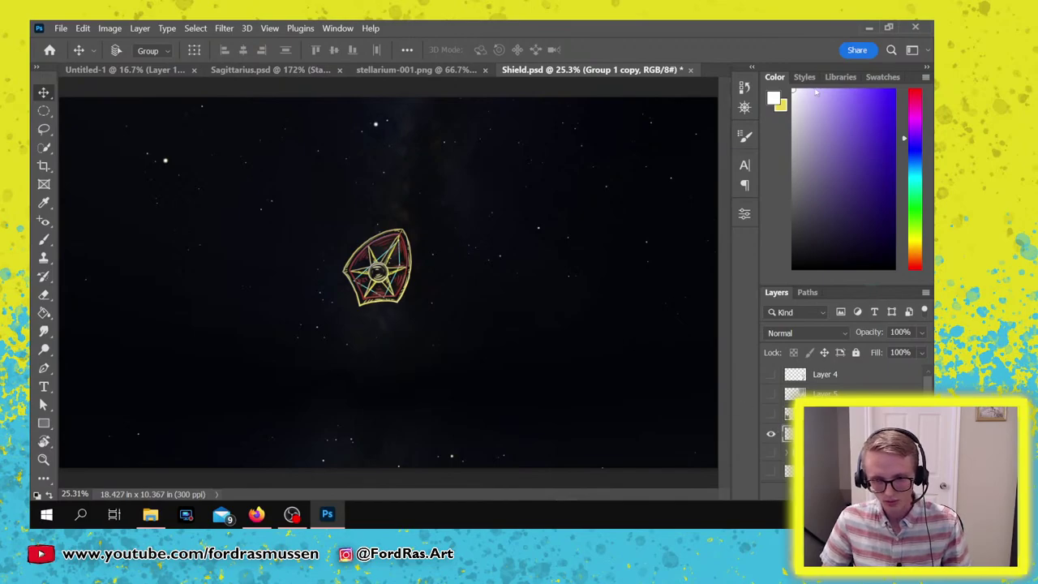
Add a Vibrance adjustment layer above the shield with vibrance +44 and saturation +1.
{"action": "left_click", "coordinate": [847, 489]}
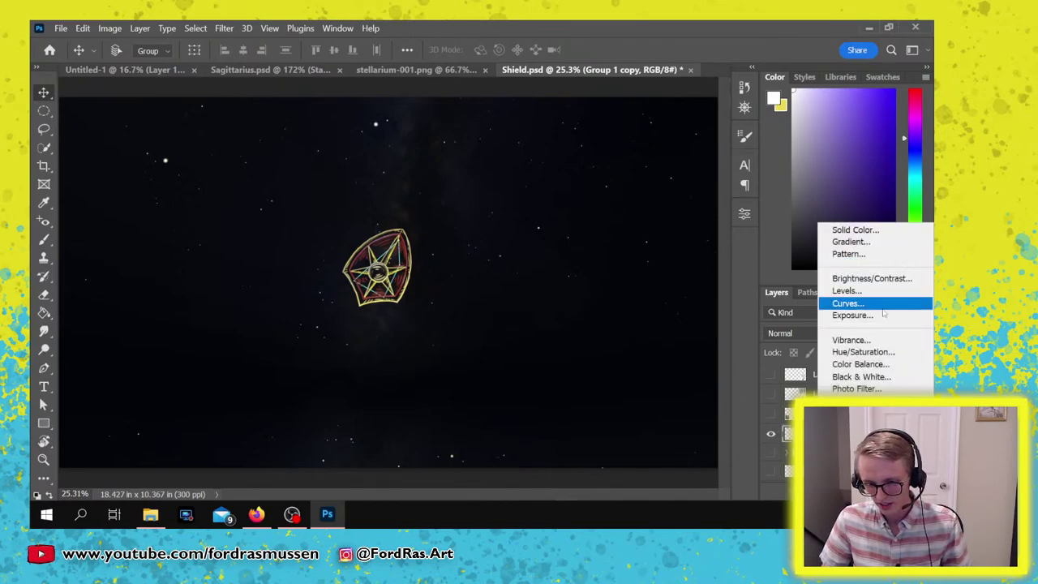
{"action": "left_click", "coordinate": [889, 342]}
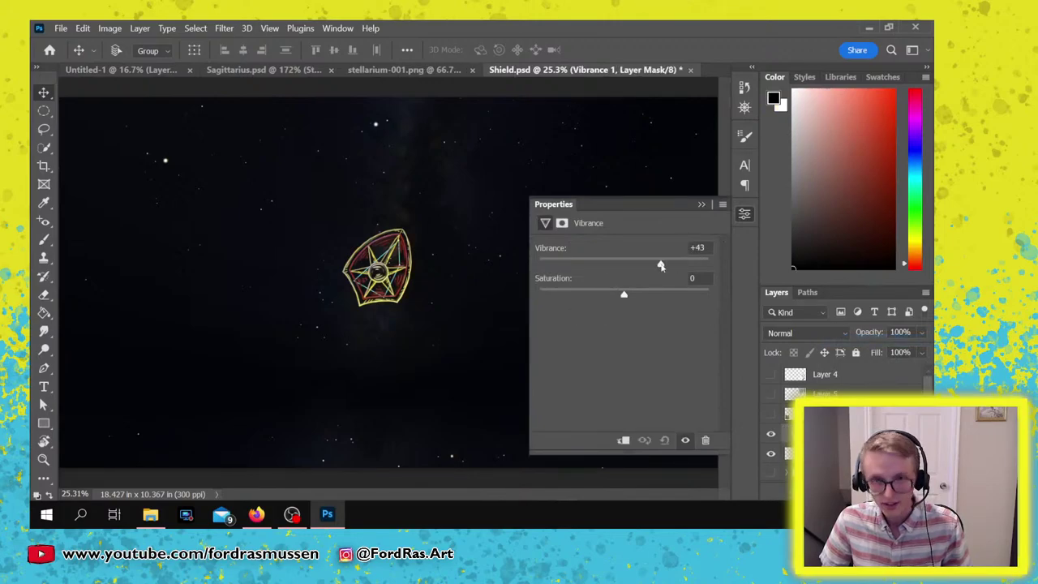
{"action": "left_click_drag", "start_coordinate": [625, 293], "coordinate": [658, 295]}
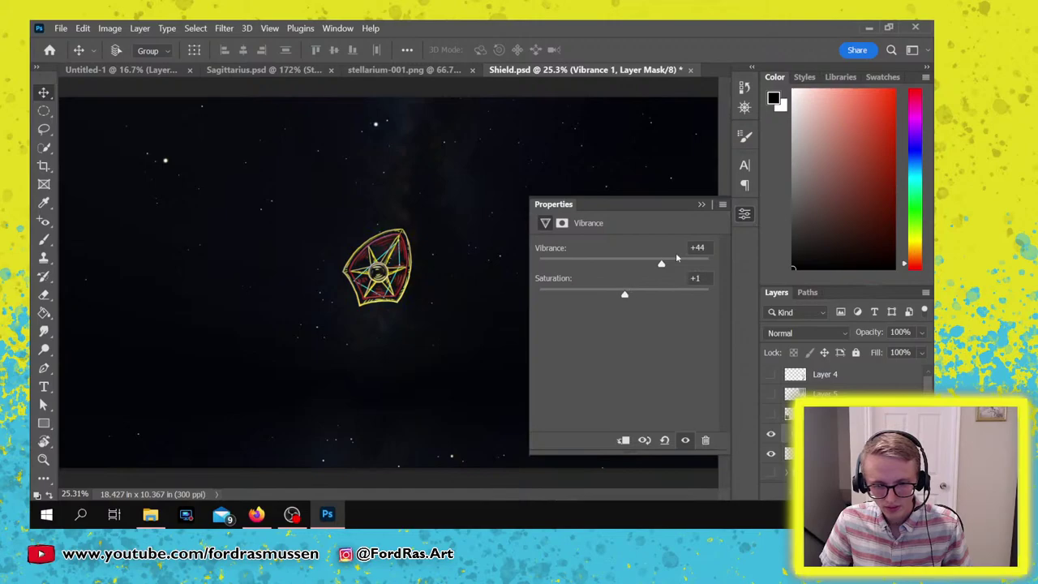
{"action": "left_click", "coordinate": [745, 214]}
Hide the shield artwork and its Vibrance layer so only the constellation on Layer 1 remains over the sky.
{"action": "scroll", "coordinate": [865, 385], "scroll_direction": "up", "scroll_amount": 1}
{"action": "scroll", "coordinate": [865, 385], "scroll_direction": "down", "scroll_amount": 1}
{"action": "left_click_drag", "start_coordinate": [769, 435], "coordinate": [767, 460]}
{"action": "key", "text": "z"}
{"action": "left_click_drag", "start_coordinate": [356, 270], "coordinate": [410, 248]}
{"action": "left_click_drag", "start_coordinate": [489, 217], "coordinate": [475, 225]}
{"action": "scroll", "coordinate": [843, 413], "scroll_direction": "up", "scroll_amount": 2}
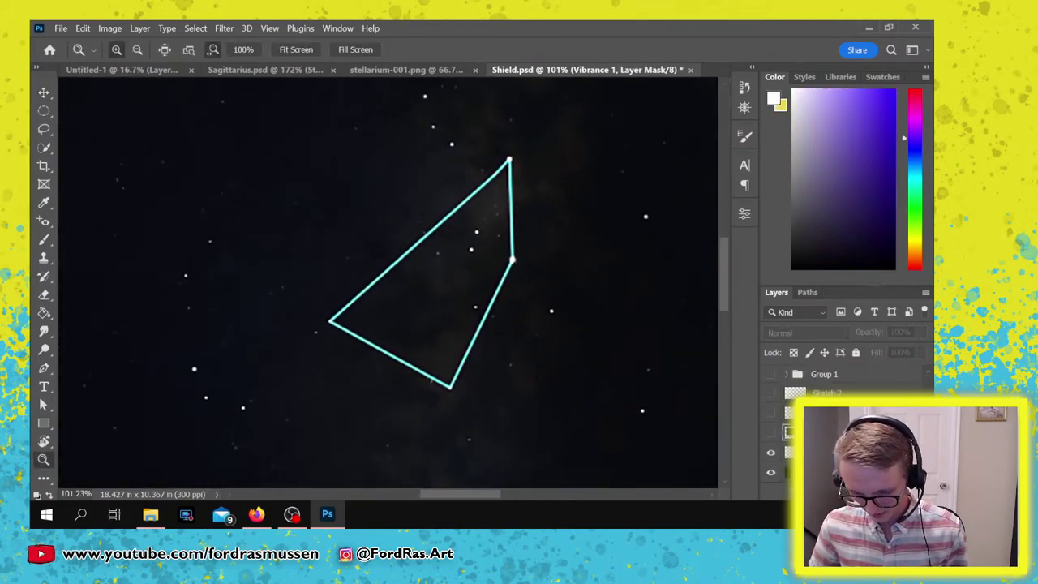
{"action": "left_click", "coordinate": [771, 452]}
{"action": "left_click", "coordinate": [770, 452]}
Select the cyan constellation lines on Layer 1 with Color Range.
{"action": "left_click", "coordinate": [827, 451]}
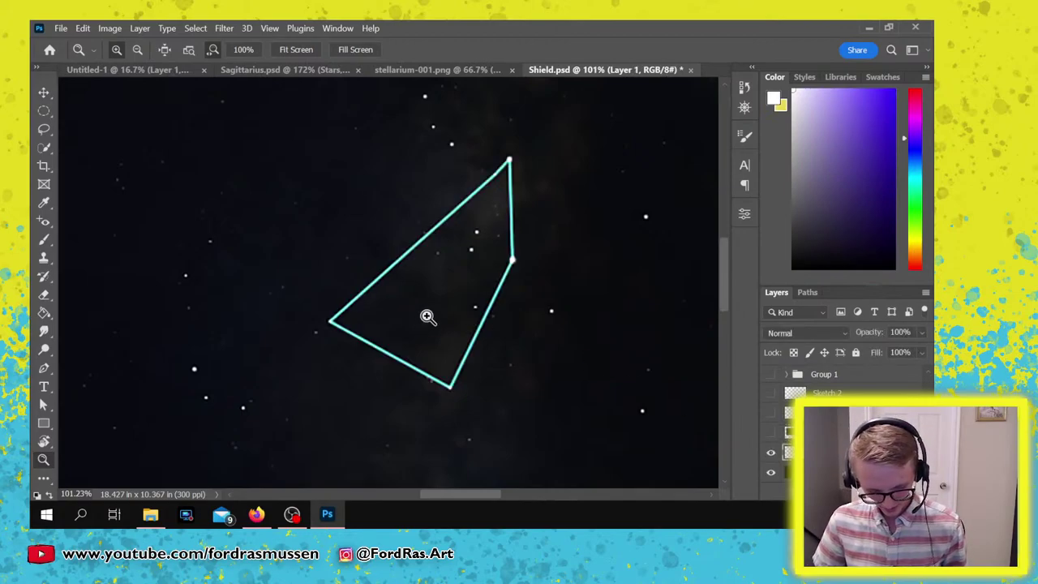
{"action": "left_click", "coordinate": [195, 28]}
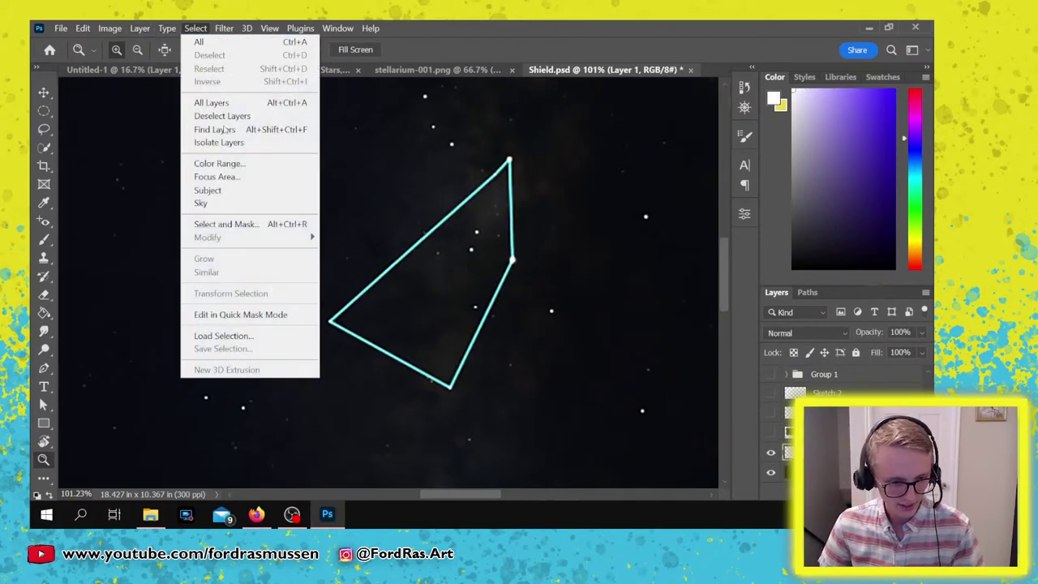
{"action": "left_click", "coordinate": [236, 163]}
{"action": "left_click", "coordinate": [415, 246]}
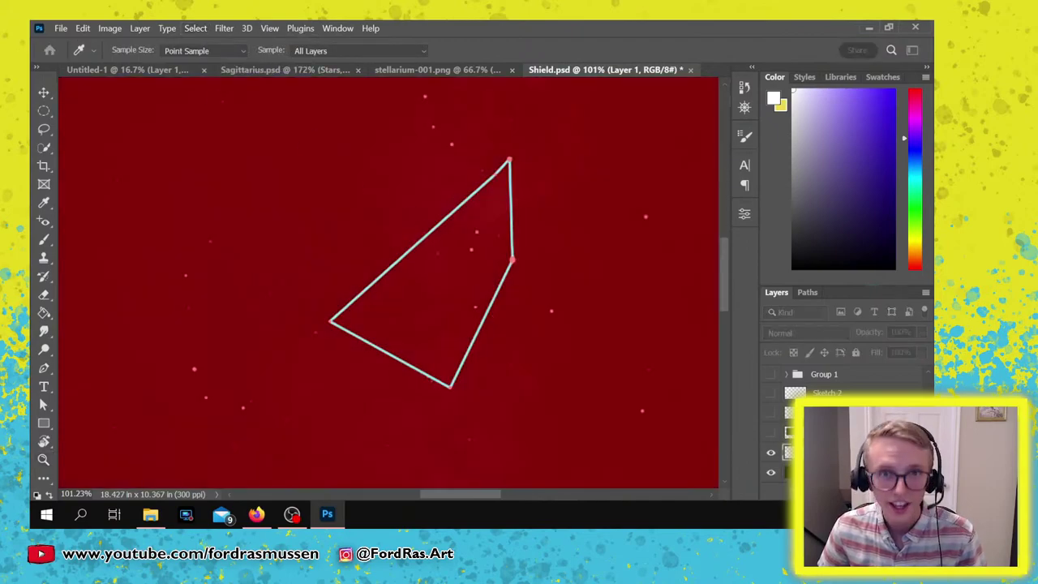
{"action": "key", "text": "Return"}
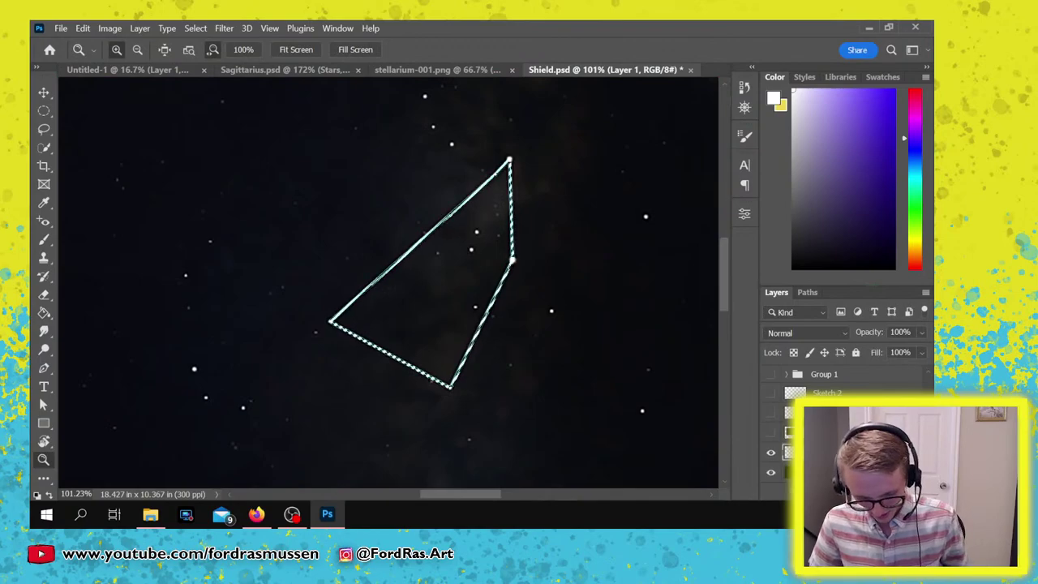
Copy the selected lines to a new layer named Star Lines and hide Layer 1.
{"action": "key", "text": "ctrl+j"}
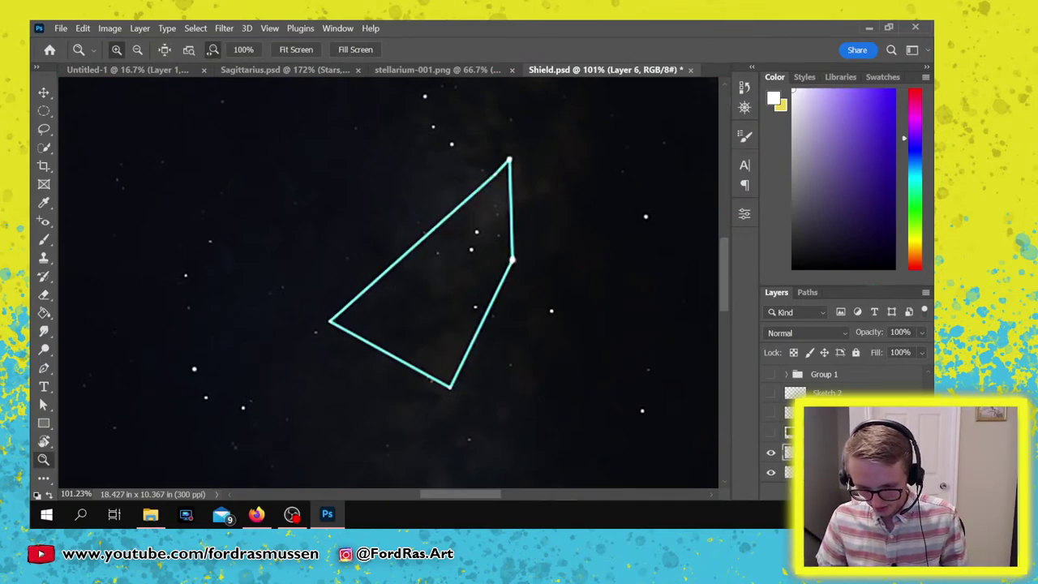
{"action": "key", "text": "Return"}
{"action": "left_click", "coordinate": [773, 474]}
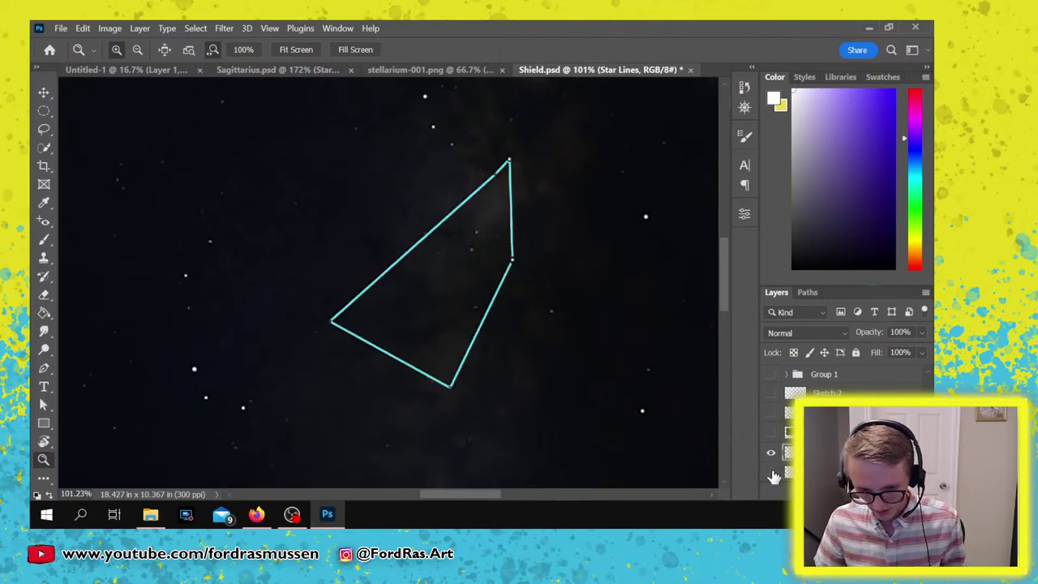
Apply the saved teal glow layer style to the Star Lines layer.
{"action": "left_click", "coordinate": [809, 79]}
{"action": "scroll", "coordinate": [850, 227], "scroll_direction": "down", "scroll_amount": 8}
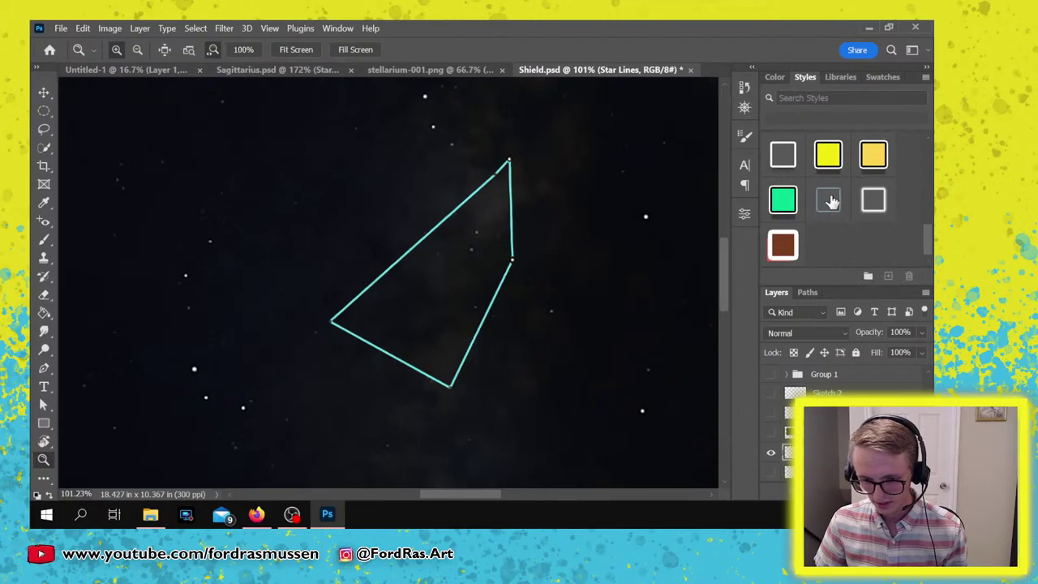
{"action": "left_click", "coordinate": [834, 202]}
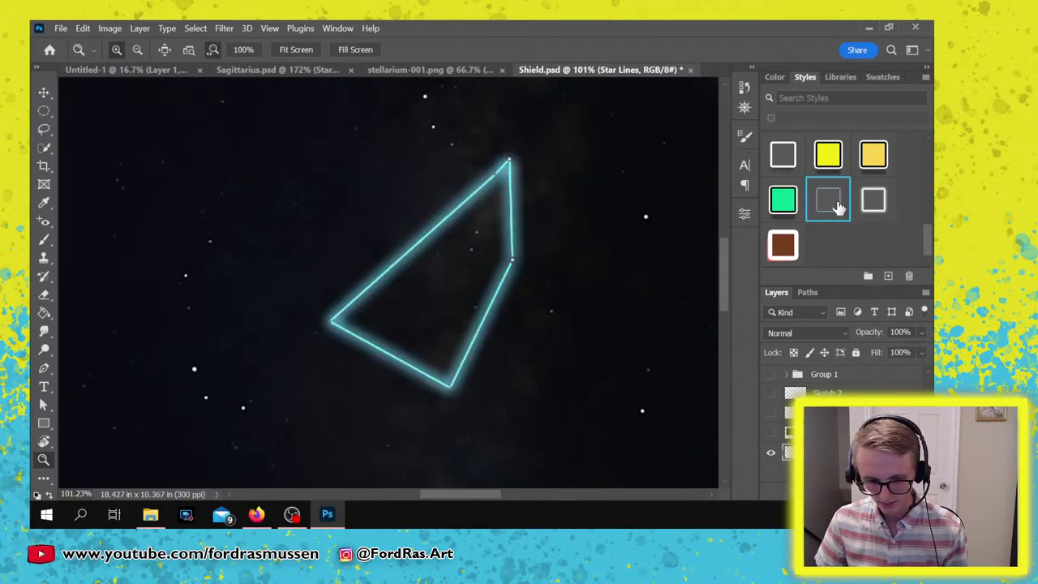
Show Layer 1 again and hide the Star Lines layer.
{"action": "scroll", "coordinate": [843, 389], "scroll_direction": "down", "scroll_amount": 2}
{"action": "left_click", "coordinate": [770, 453]}
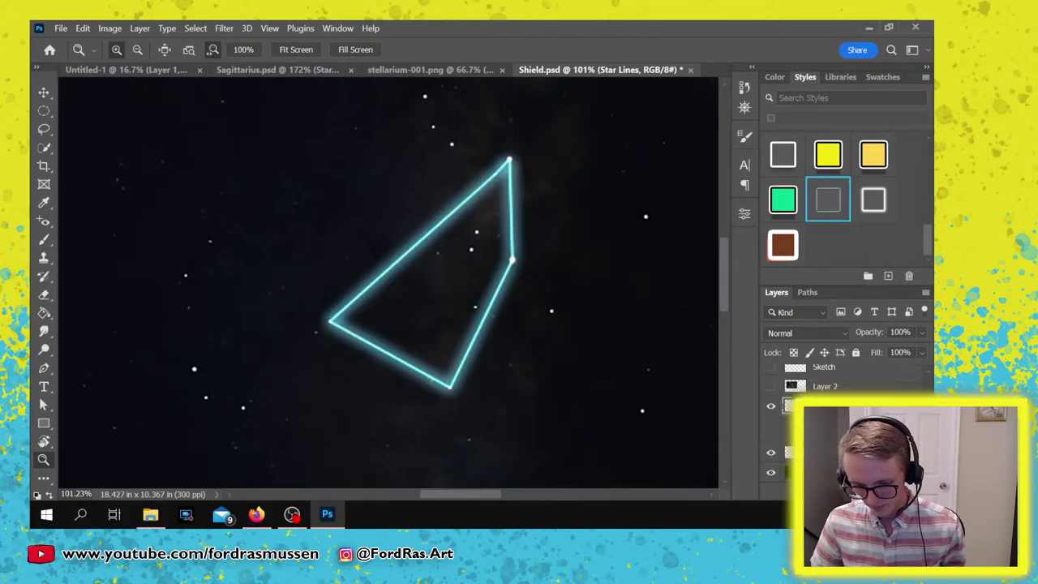
{"action": "left_click", "coordinate": [770, 406]}
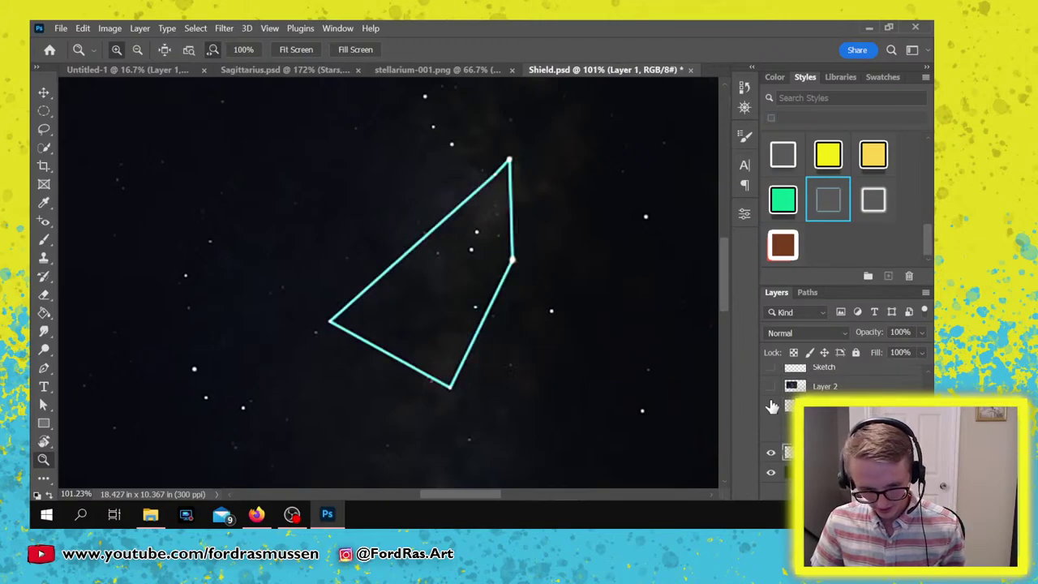
Make elliptical selections around the stars at the constellation's left and bottom vertices on Layer 1, adding each to the selection.
{"action": "key", "text": "m"}
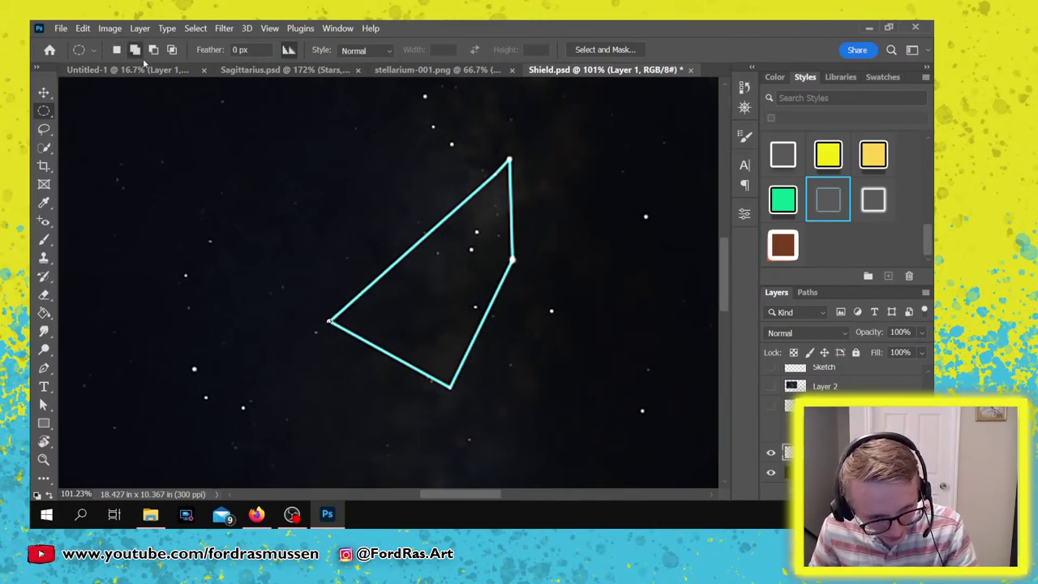
{"action": "key", "text": "ctrl+plus"}
{"action": "key", "text": "ctrl+plus"}
{"action": "left_click_drag", "start_coordinate": [398, 360], "coordinate": [351, 271]}
{"action": "left_click_drag", "start_coordinate": [471, 419], "coordinate": [477, 410]}
{"action": "left_click_drag", "start_coordinate": [571, 211], "coordinate": [365, 444]}
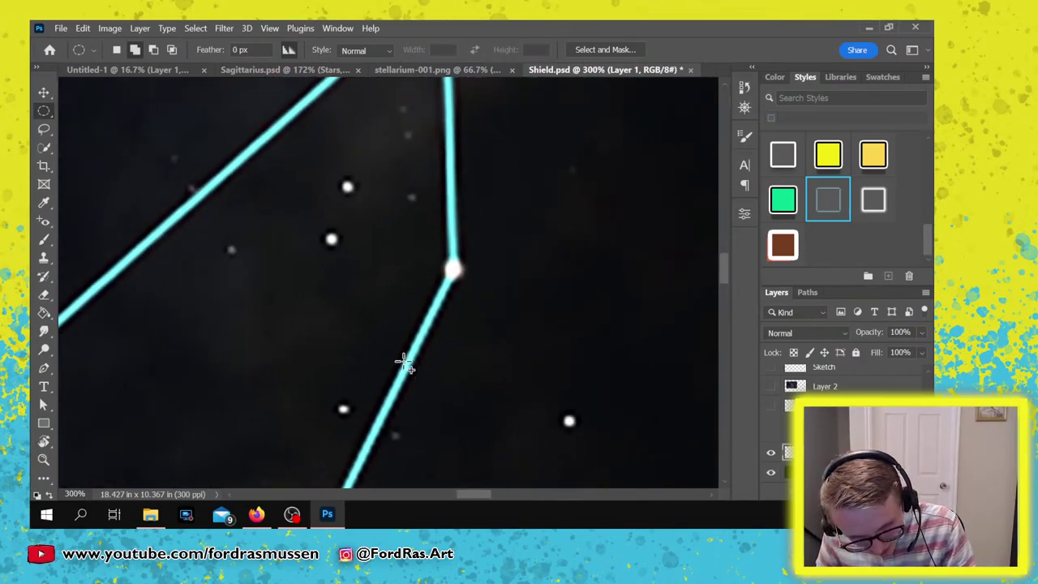
Add the star at the constellation's right-hand vertex to the elliptical selection.
{"action": "left_click_drag", "start_coordinate": [456, 278], "coordinate": [447, 256]}
{"action": "left_click_drag", "start_coordinate": [394, 158], "coordinate": [398, 297]}
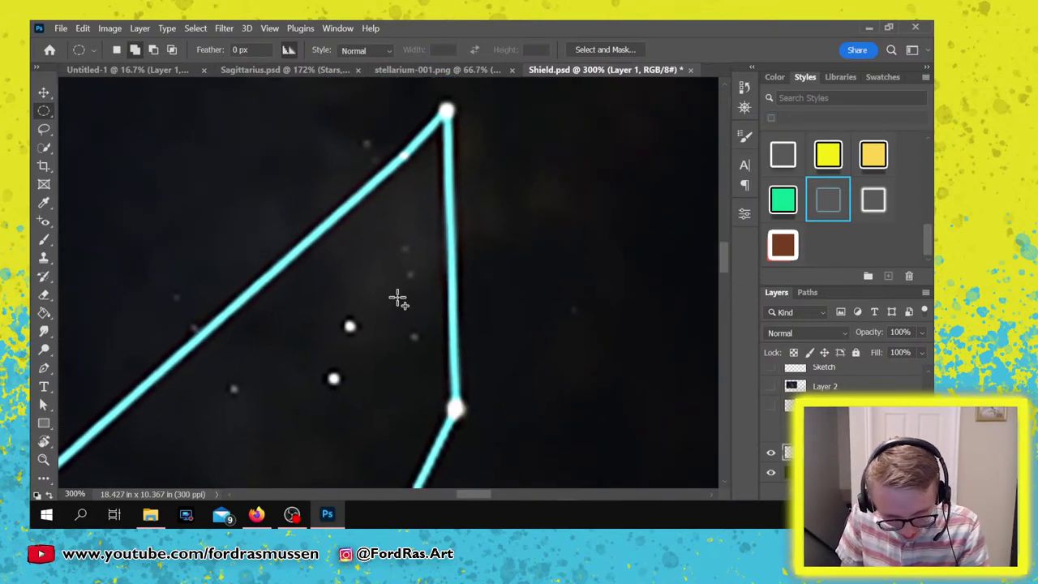
{"action": "left_click_drag", "start_coordinate": [456, 411], "coordinate": [446, 393]}
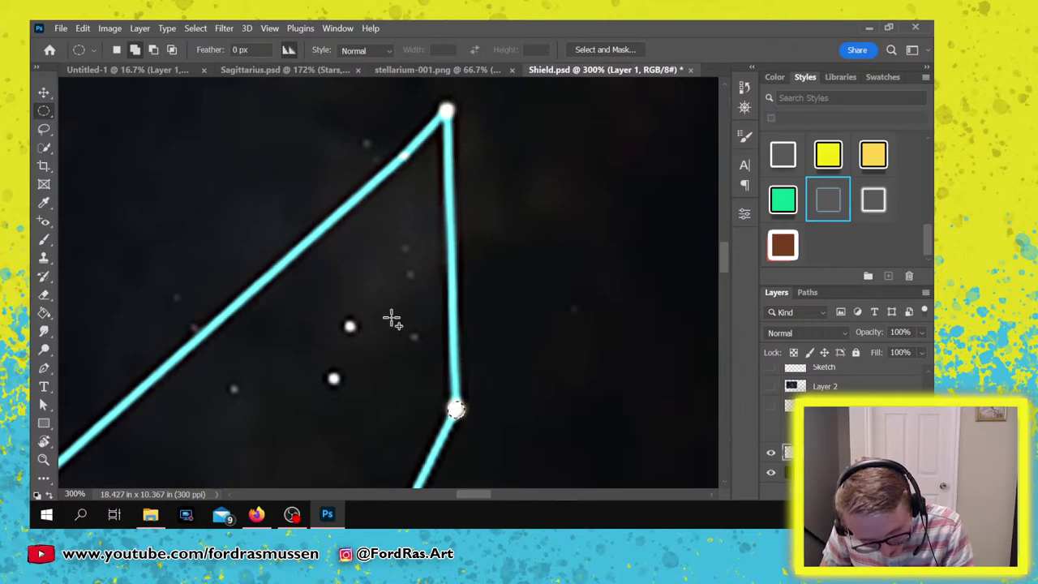
Add the star at the constellation's top vertex and the small star just below it on the long line to the selection.
{"action": "left_click_drag", "start_coordinate": [410, 195], "coordinate": [412, 355]}
{"action": "left_click_drag", "start_coordinate": [450, 270], "coordinate": [445, 257]}
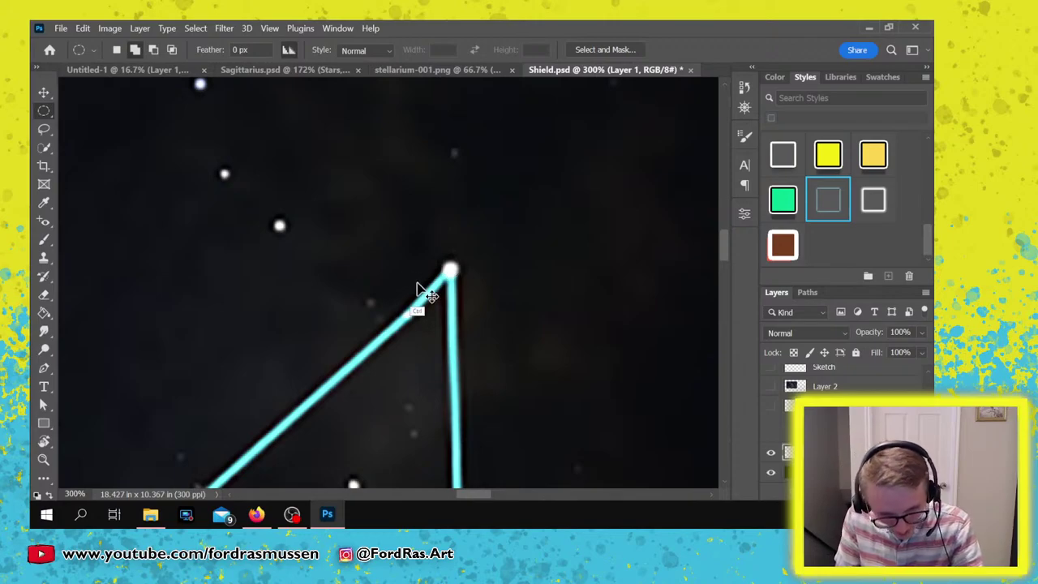
{"action": "left_click_drag", "start_coordinate": [452, 270], "coordinate": [444, 260]}
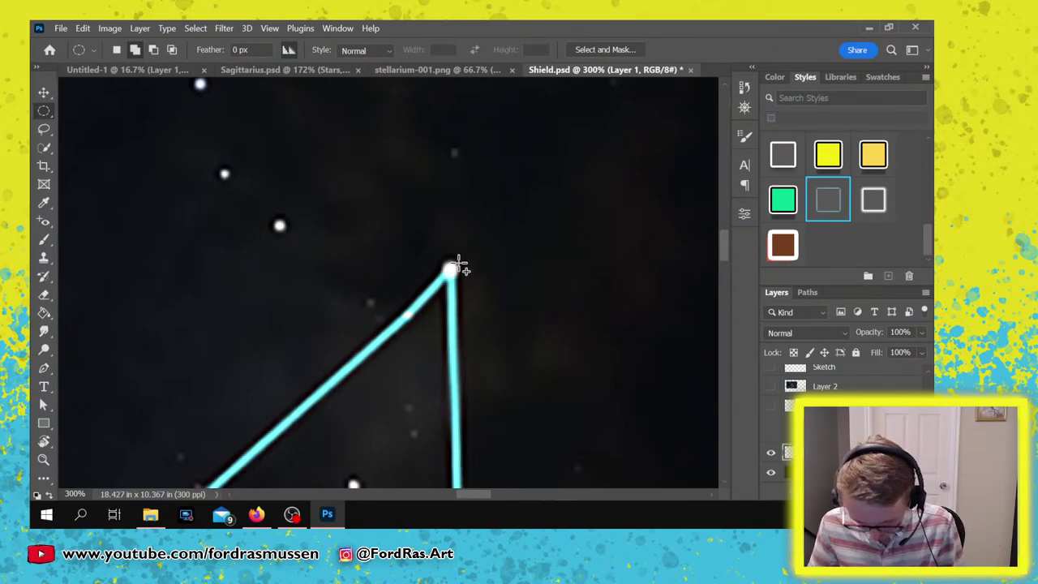
{"action": "key", "text": "ctrl+plus"}
{"action": "left_click_drag", "start_coordinate": [456, 259], "coordinate": [495, 276]}
{"action": "left_click_drag", "start_coordinate": [411, 324], "coordinate": [424, 327]}
{"action": "left_click_drag", "start_coordinate": [384, 410], "coordinate": [625, 121]}
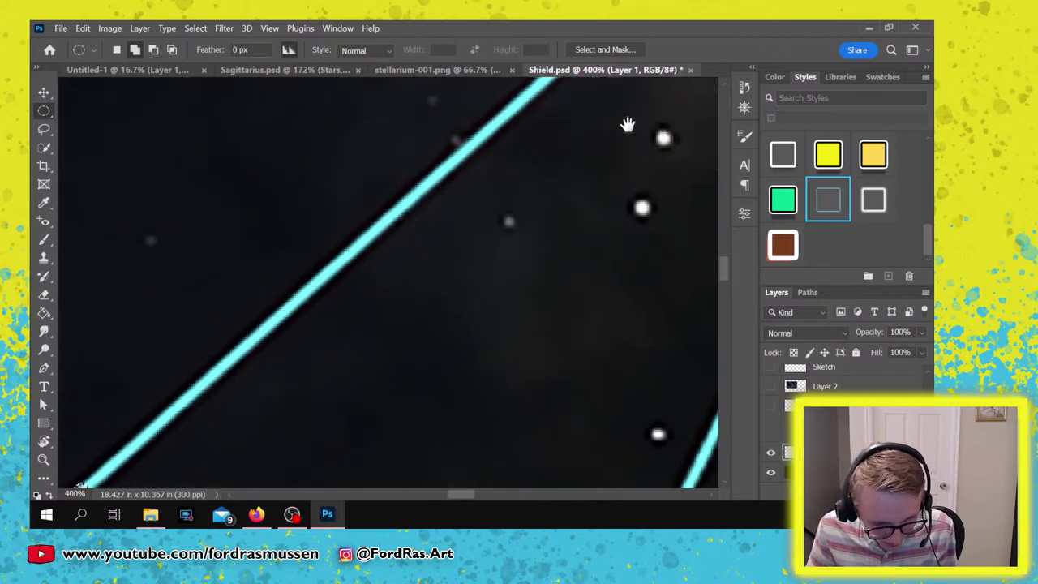
{"action": "scroll", "coordinate": [565, 210], "scroll_direction": "down", "scroll_amount": 2}
{"action": "scroll", "coordinate": [552, 243], "scroll_direction": "down", "scroll_amount": 1}
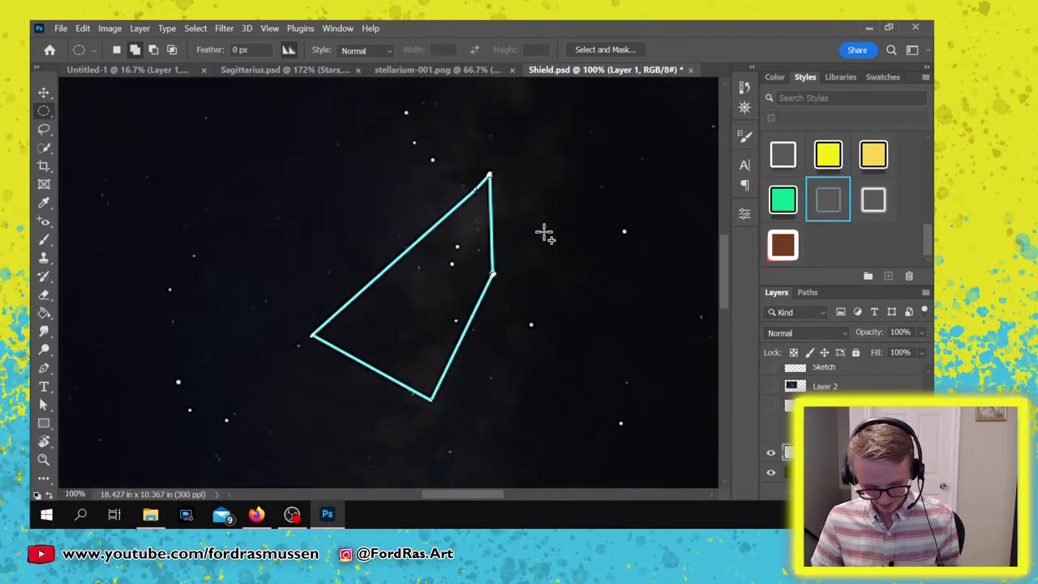
Copy the selected stars to a new layer named Stars and apply the saved white glow style to it.
{"action": "key", "text": "v"}
{"action": "left_click", "coordinate": [695, 301]}
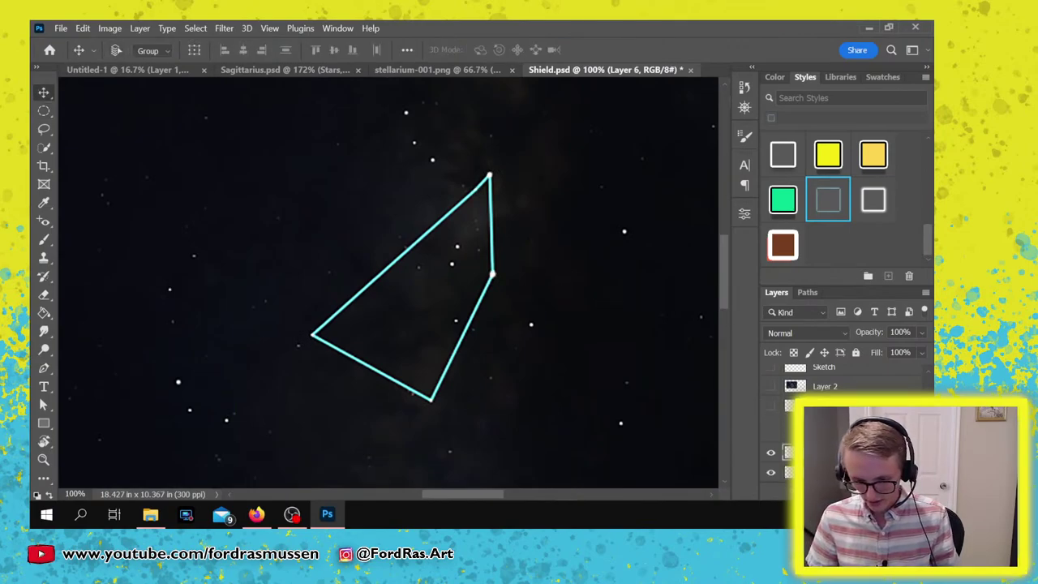
{"action": "left_click", "coordinate": [873, 199]}
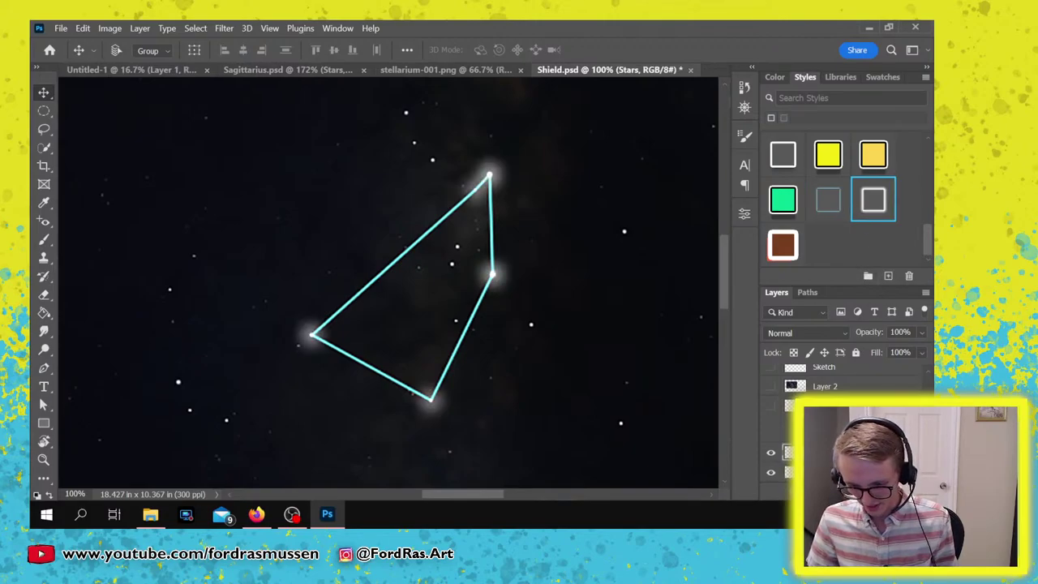
{"action": "left_click", "coordinate": [770, 453]}
{"action": "left_click", "coordinate": [770, 454]}
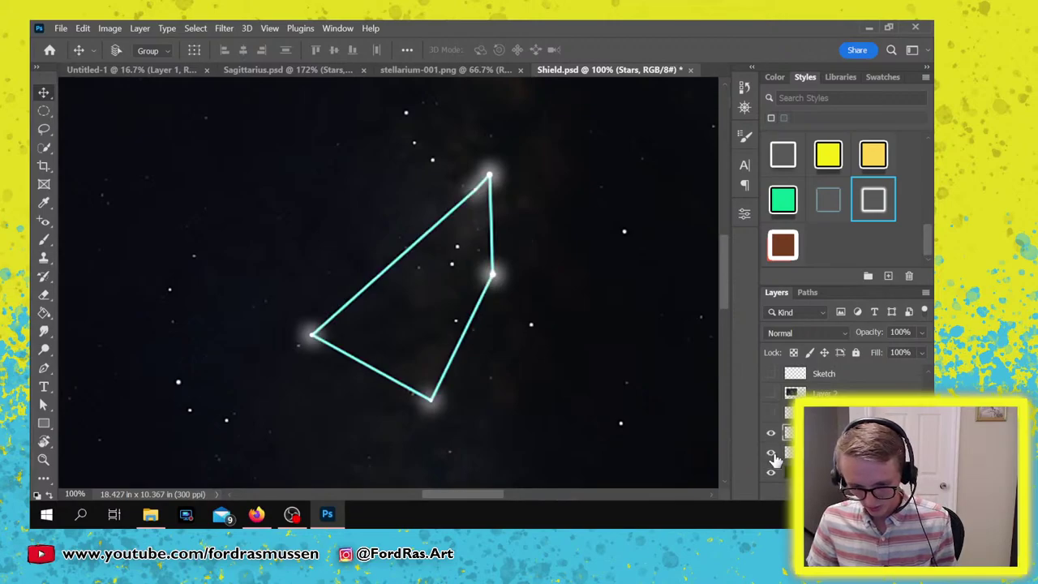
Hide the layer directly below Stars, show Star Lines, and place Star Lines and Stars at the top of the layer stack.
{"action": "left_click", "coordinate": [772, 452]}
{"action": "left_click", "coordinate": [770, 414]}
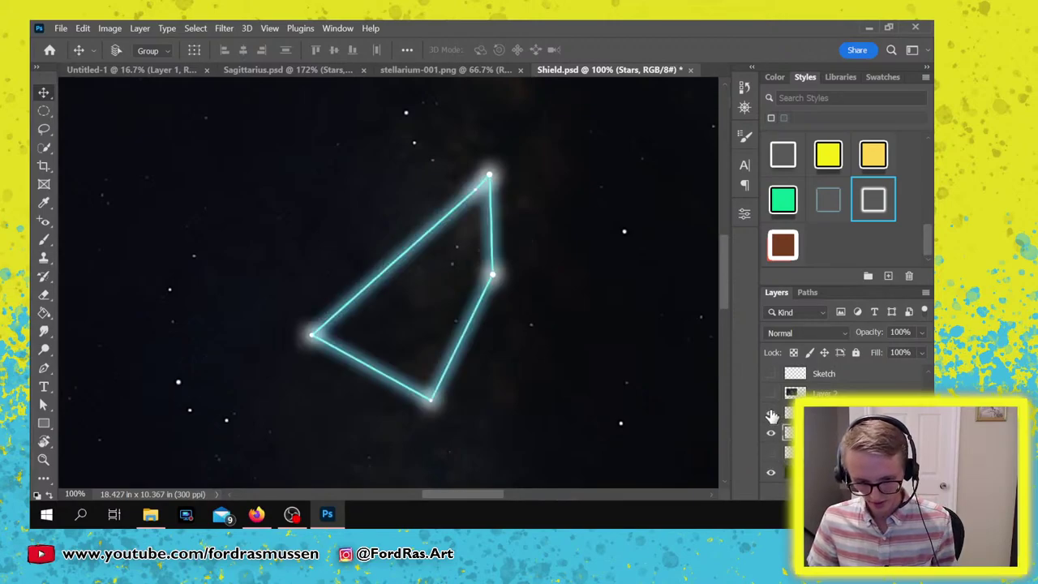
{"action": "left_click", "coordinate": [843, 412], "text": "ctrl"}
{"action": "left_click_drag", "start_coordinate": [843, 412], "coordinate": [855, 365]}
{"action": "scroll", "coordinate": [843, 413], "scroll_direction": "up", "scroll_amount": 1}
{"action": "mouse_move", "coordinate": [839, 433]}
{"action": "left_mouse_down"}
{"action": "mouse_move", "coordinate": [836, 371]}
{"action": "mouse_move", "coordinate": [839, 427]}
{"action": "left_mouse_up"}
{"action": "scroll", "coordinate": [836, 381], "scroll_direction": "up", "scroll_amount": 1}
{"action": "key", "text": "ctrl+]"}
{"action": "key", "text": "ctrl+]"}
{"action": "key", "text": "ctrl+minus"}
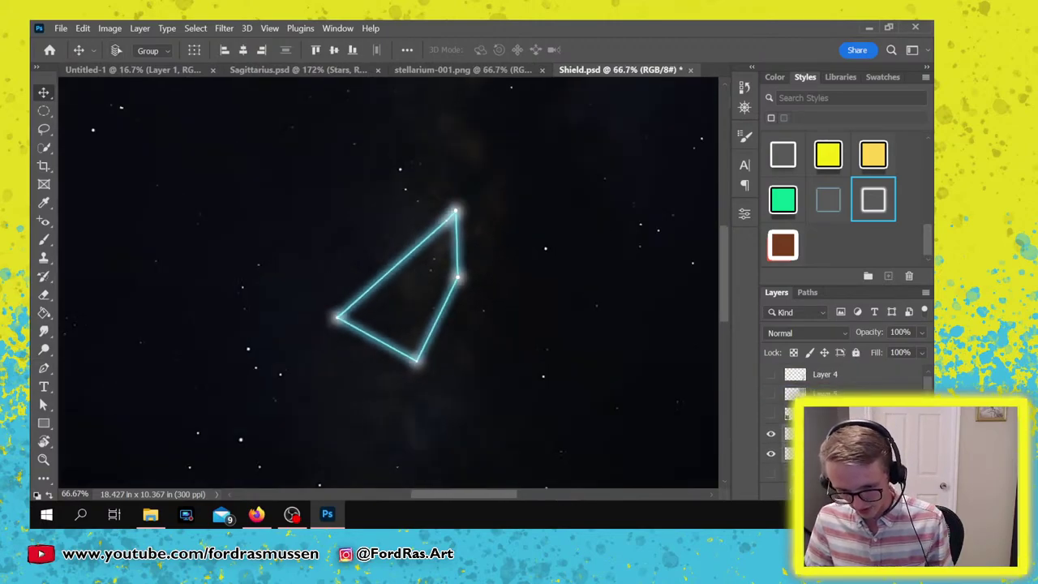
{"action": "key", "text": "ctrl+z"}
{"action": "key", "text": "ctrl+z"}
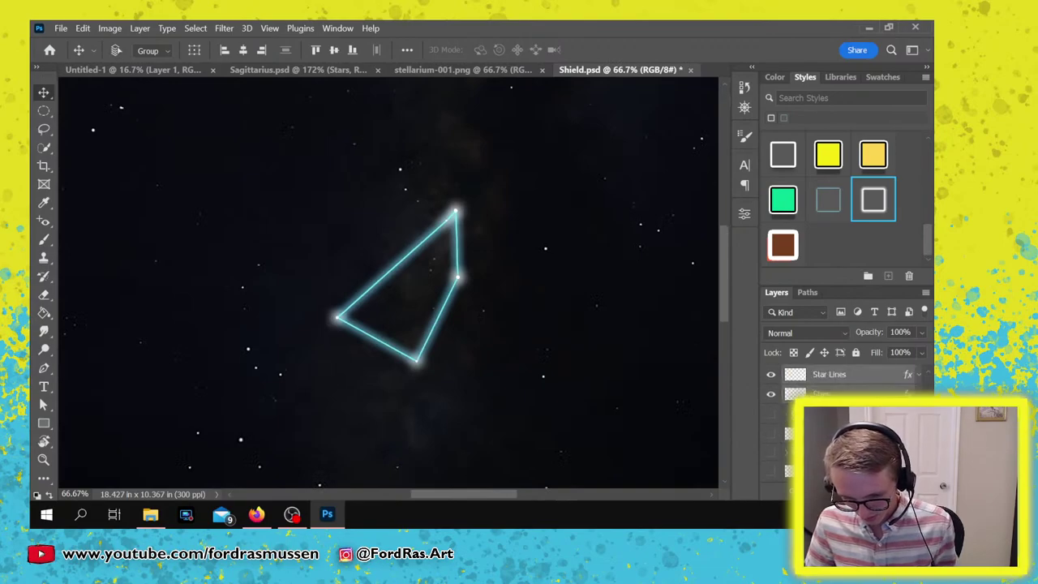
Show the shield illustration, scale the Group 1 copy layer down to about 62.33%, and position it over the constellation.
{"action": "left_click", "coordinate": [771, 433]}
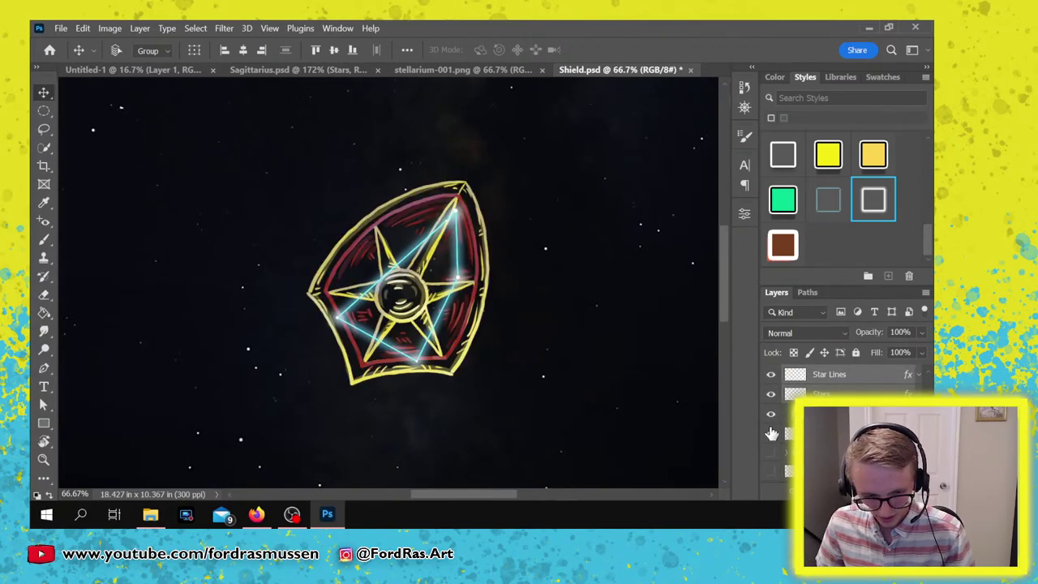
{"action": "left_click", "coordinate": [828, 433]}
{"action": "key", "text": "ctrl+t"}
{"action": "left_click_drag", "start_coordinate": [348, 382], "coordinate": [373, 343]}
{"action": "left_click_drag", "start_coordinate": [452, 279], "coordinate": [446, 303]}
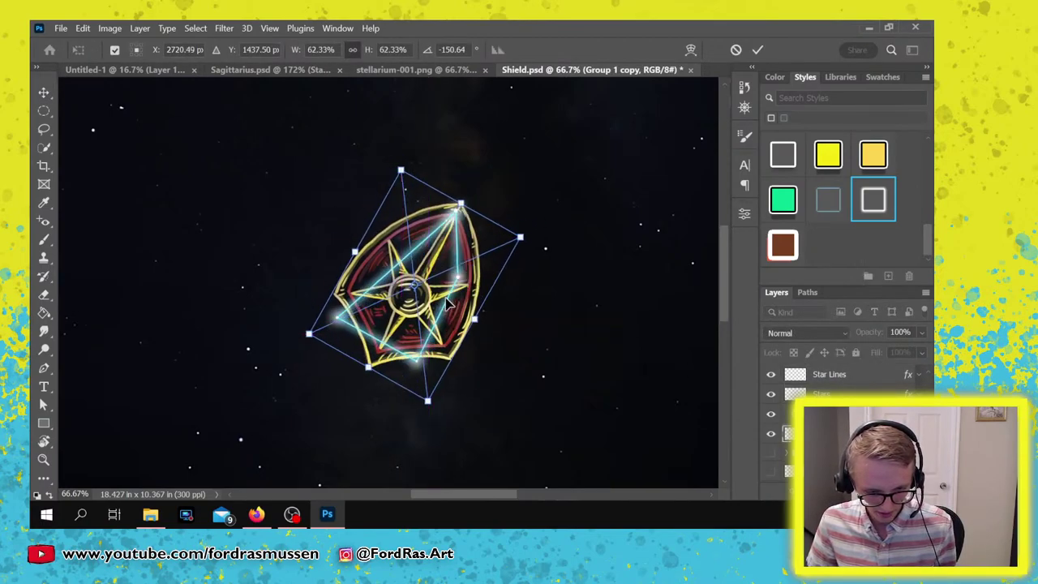
{"action": "key", "text": "Return"}
Refine the shield's fit over the star lines at about 63.24% scale and -152.97° rotation, and save the document.
{"action": "key", "text": "ctrl+0"}
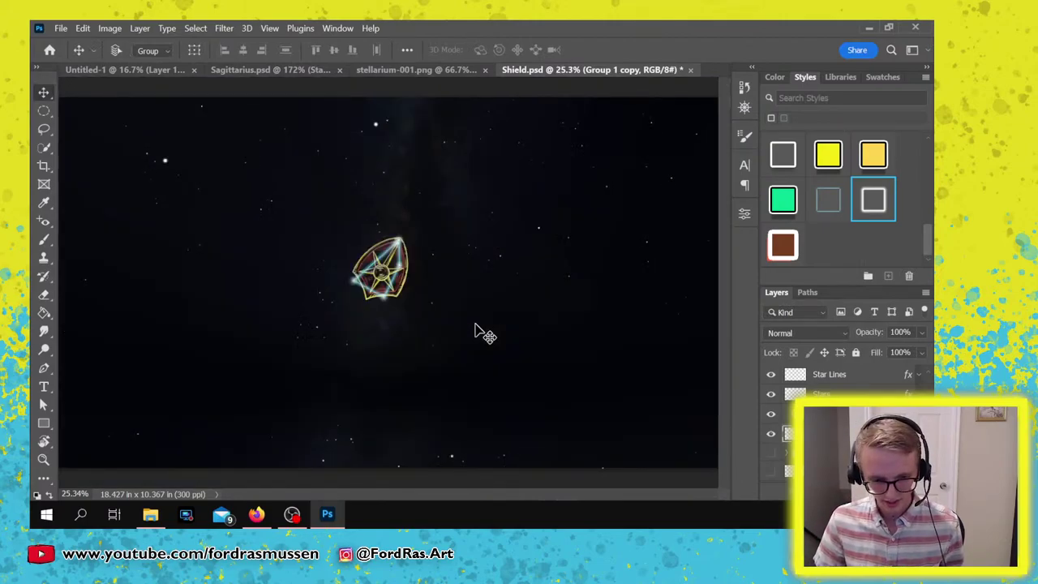
{"action": "key", "text": "z"}
{"action": "left_click_drag", "start_coordinate": [389, 257], "coordinate": [424, 239]}
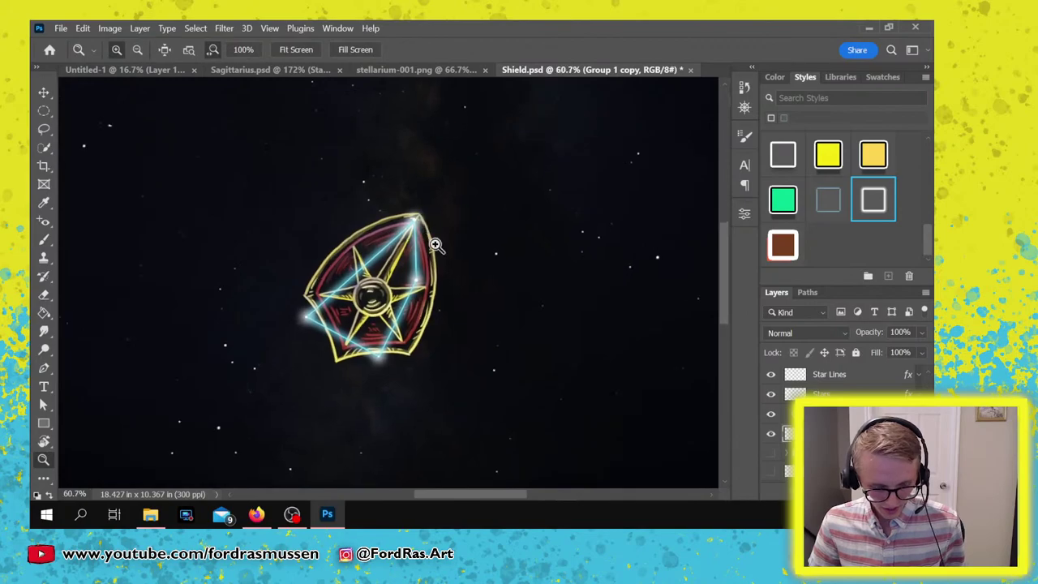
{"action": "key", "text": "v"}
{"action": "left_click_drag", "start_coordinate": [373, 271], "coordinate": [373, 289]}
{"action": "key", "text": "ctrl+t"}
{"action": "mouse_move", "coordinate": [430, 204]}
{"action": "left_mouse_down"}
{"action": "mouse_move", "coordinate": [446, 202]}
{"action": "mouse_move", "coordinate": [422, 200]}
{"action": "left_mouse_up"}
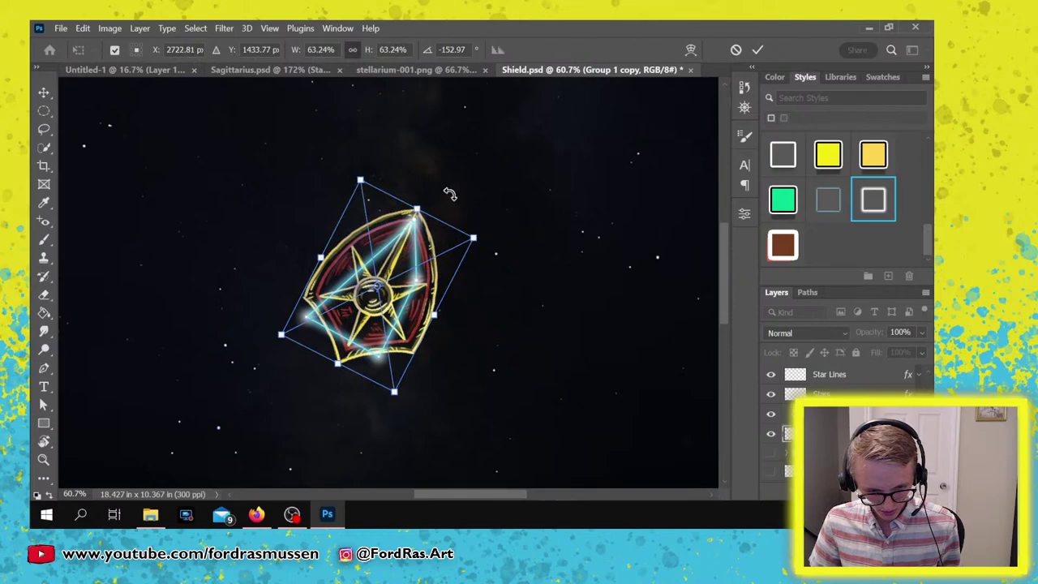
{"action": "key", "text": "Return"}
{"action": "scroll", "coordinate": [422, 268], "scroll_direction": "down", "scroll_amount": 3}
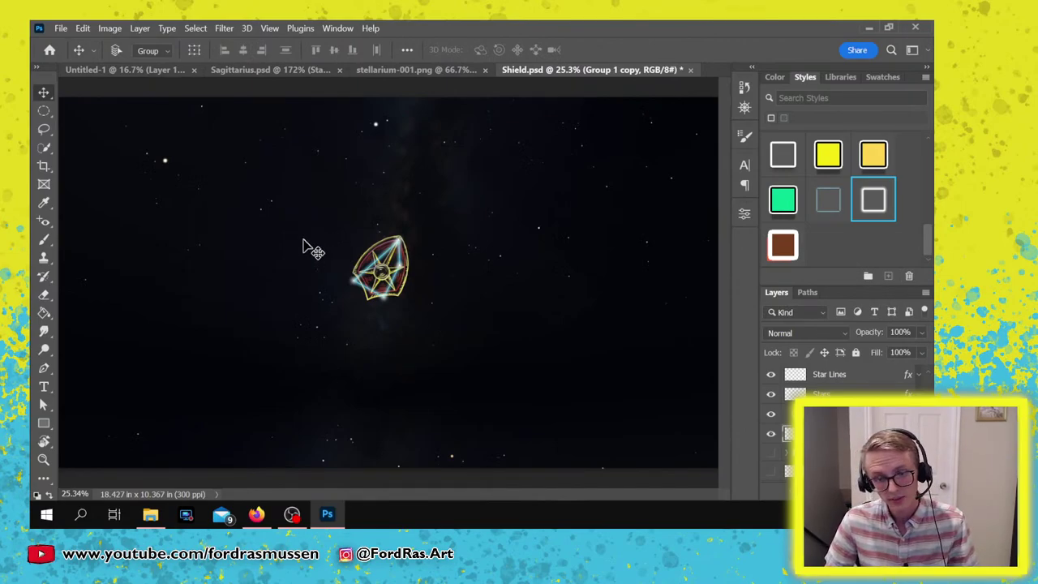
{"action": "key", "text": "ctrl+s"}
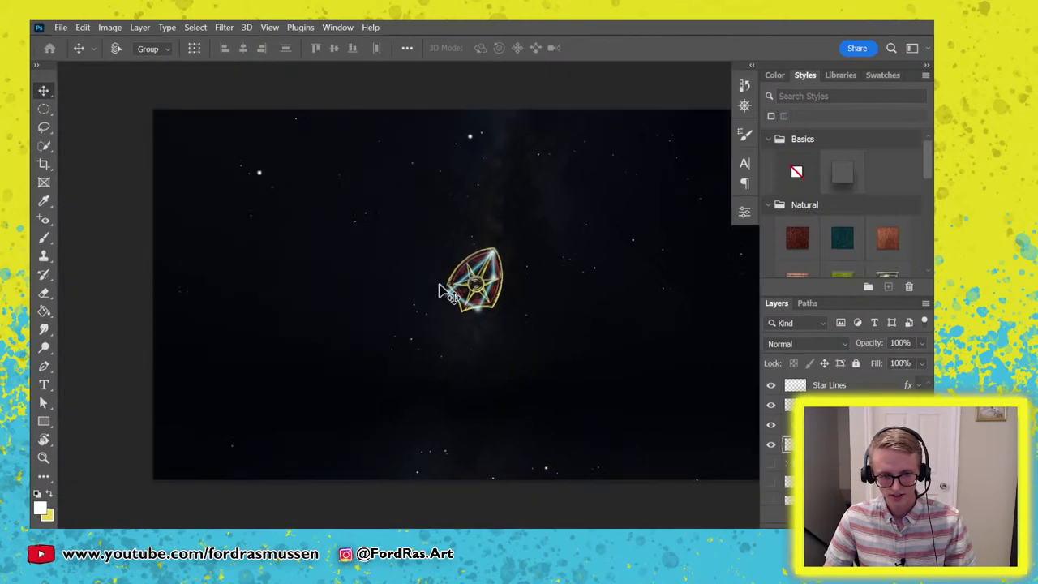
View the artwork in full-screen mode without the interface, magnified around the shield.
{"action": "key", "text": "f"}
{"action": "key", "text": "f"}
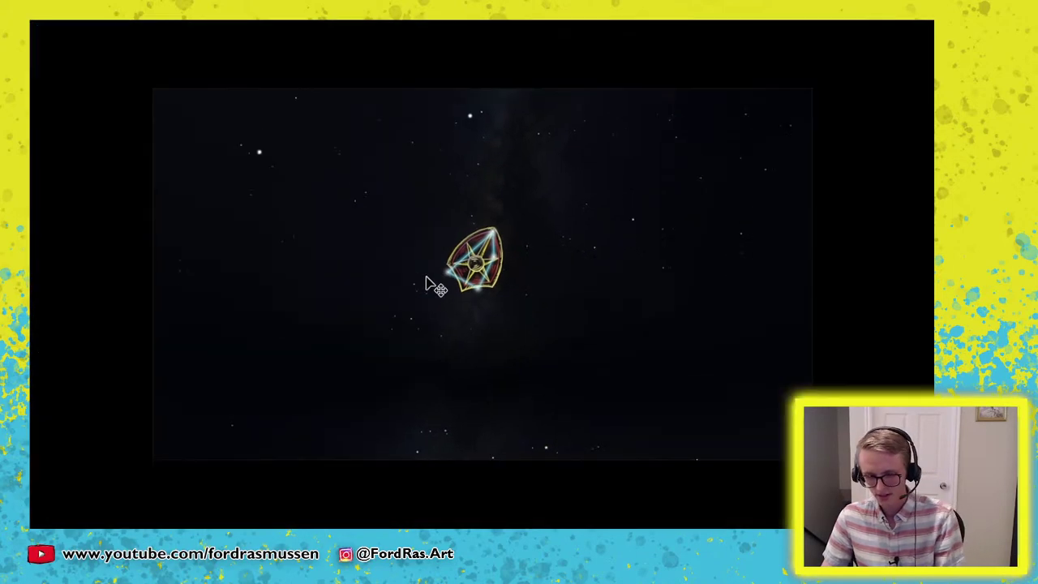
{"action": "key", "text": "ctrl+plus"}
{"action": "key", "text": "ctrl+plus"}
{"action": "key", "text": "ctrl+plus"}
{"action": "left_click_drag", "start_coordinate": [651, 240], "coordinate": [654, 261]}
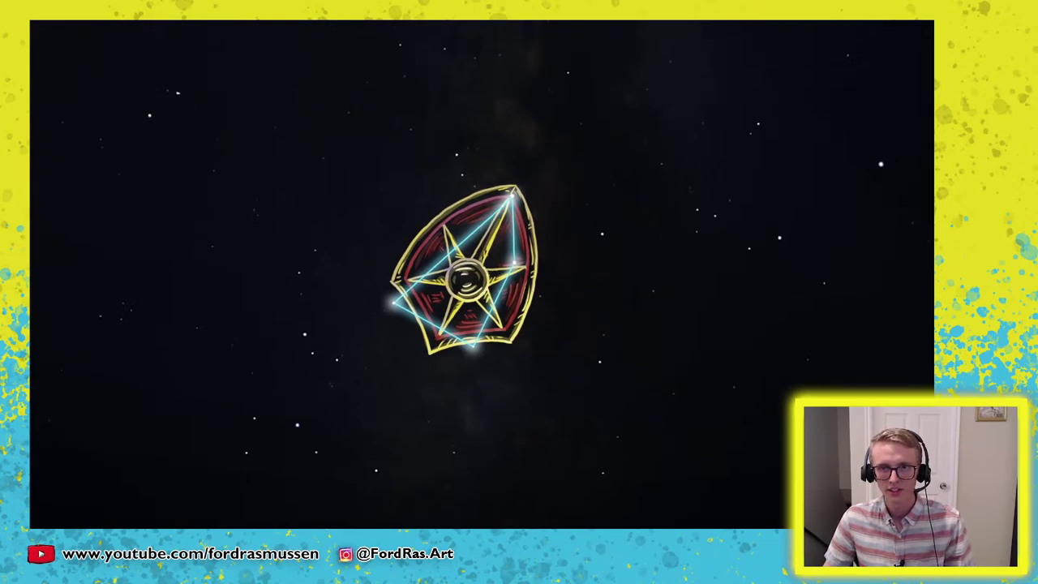